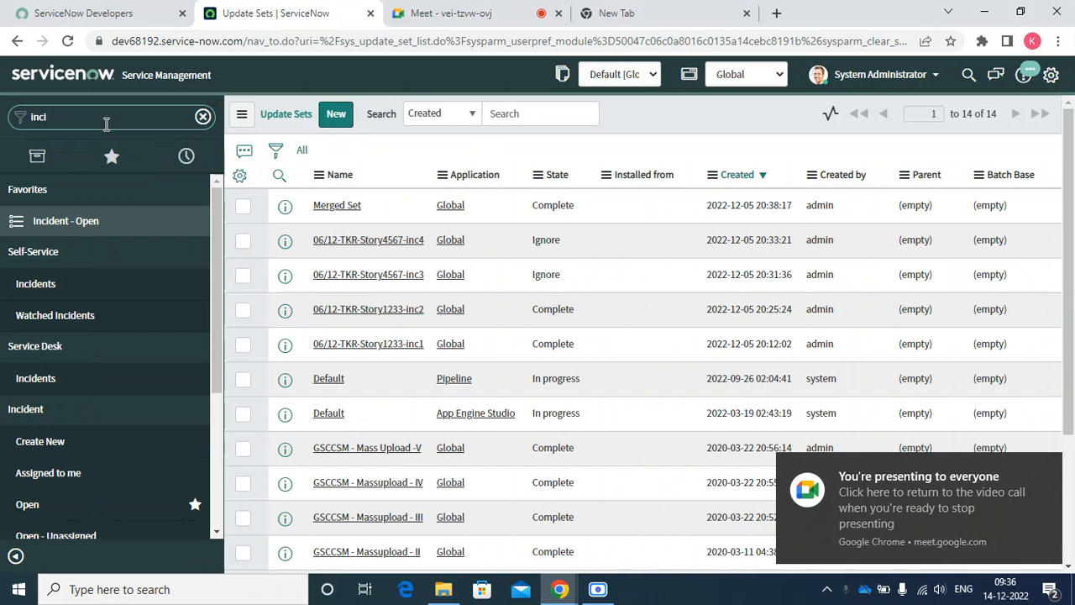
# Filter the navigator for "incide" and open incident INC0010009 from the Incident - Open favorite.
pyautogui.write('de')
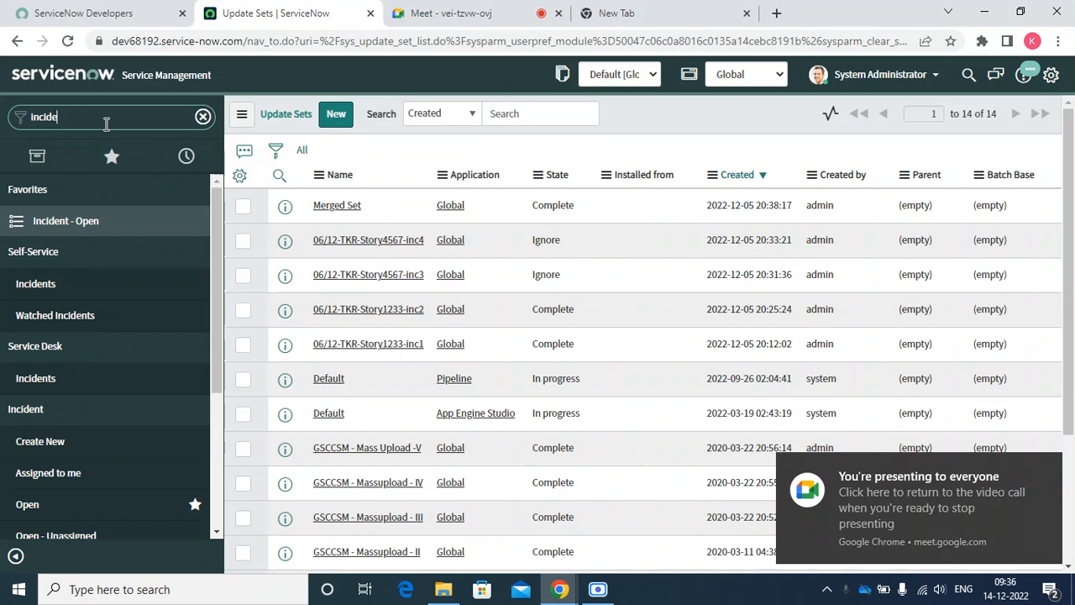
pyautogui.click(59, 224)
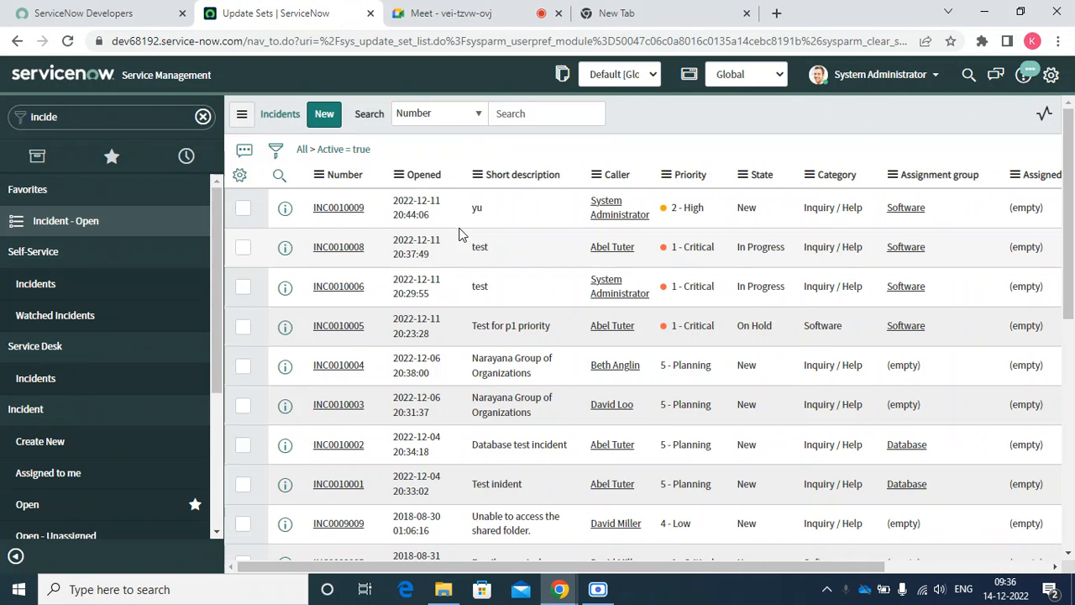
pyautogui.click(350, 210)
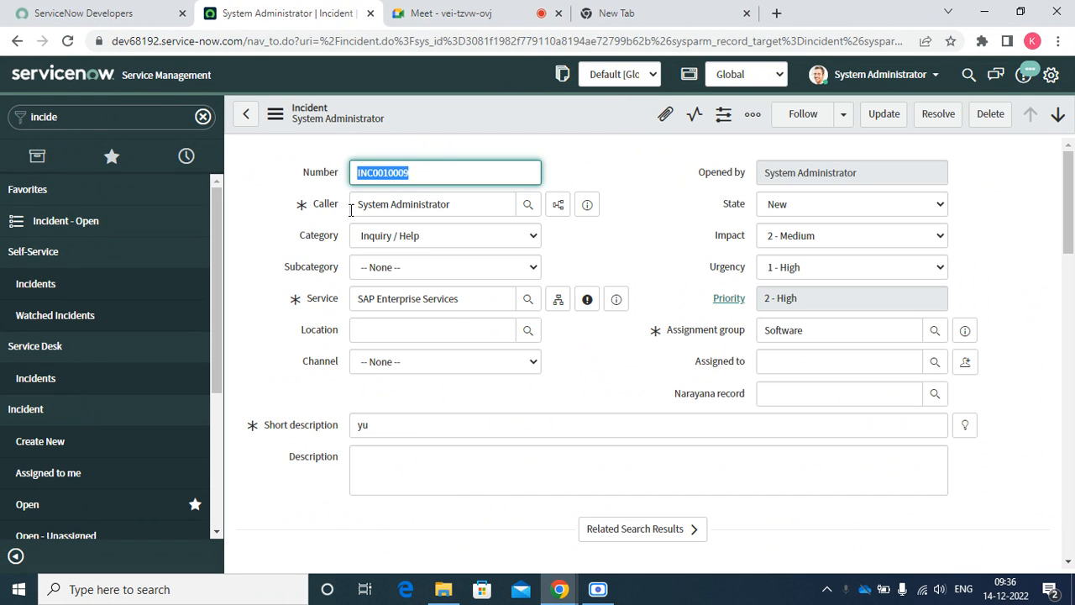
# Set the incident's impact to 1 - High and try urgency 2 - Medium followed by 3 - Low.
pyautogui.click(814, 238)
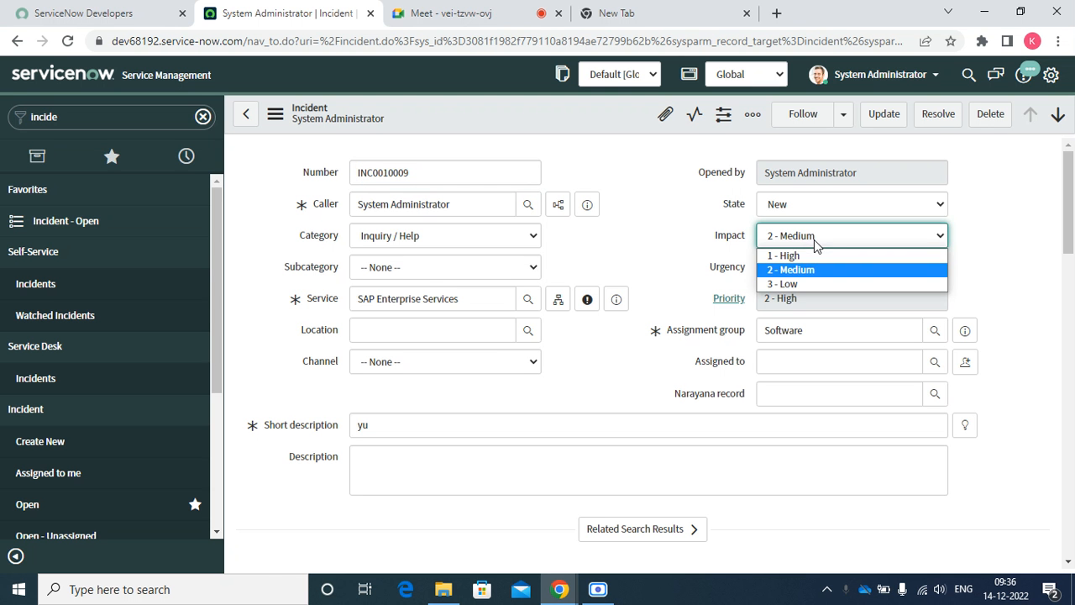
pyautogui.click(790, 255)
pyautogui.click(817, 268)
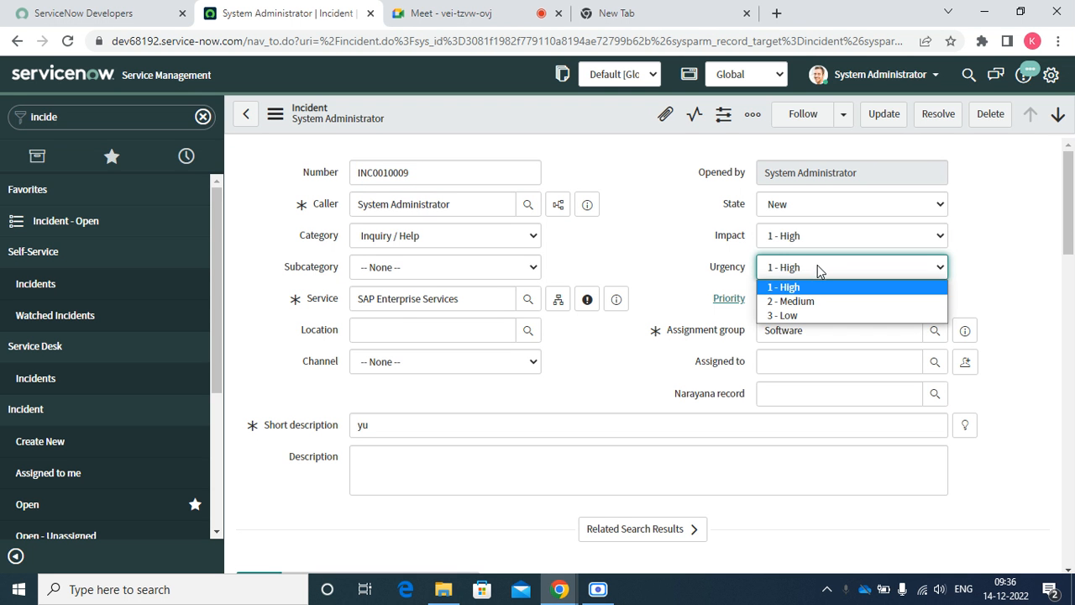
pyautogui.click(799, 300)
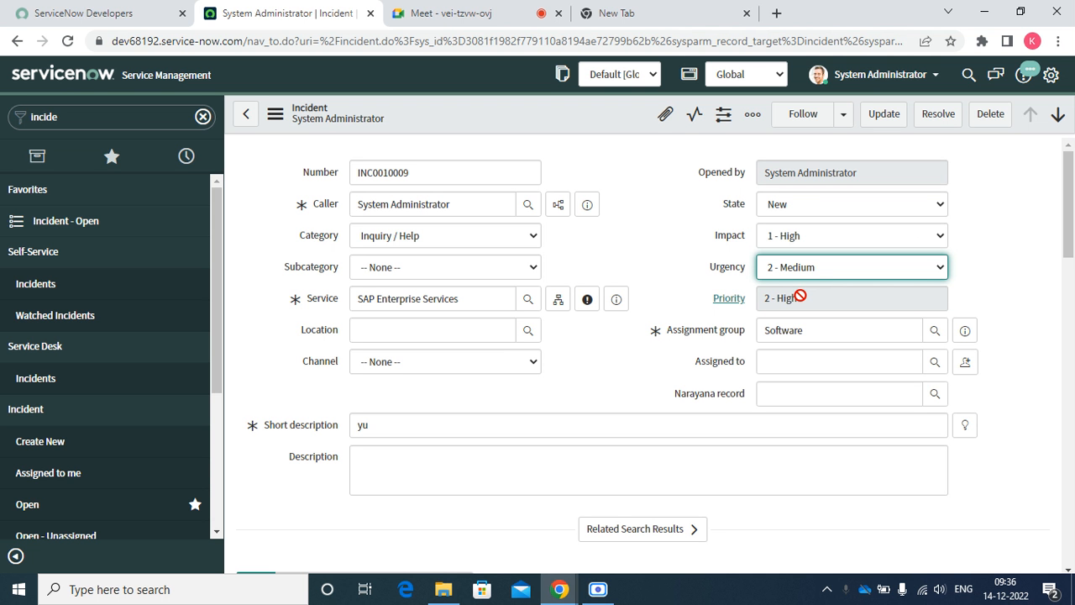
pyautogui.click(797, 269)
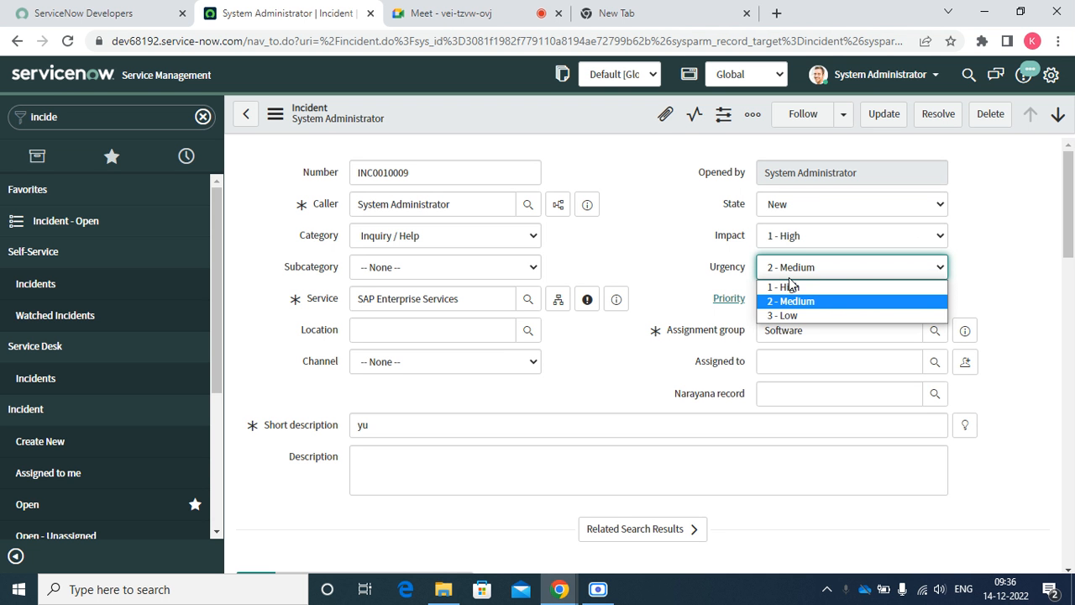
pyautogui.click(788, 311)
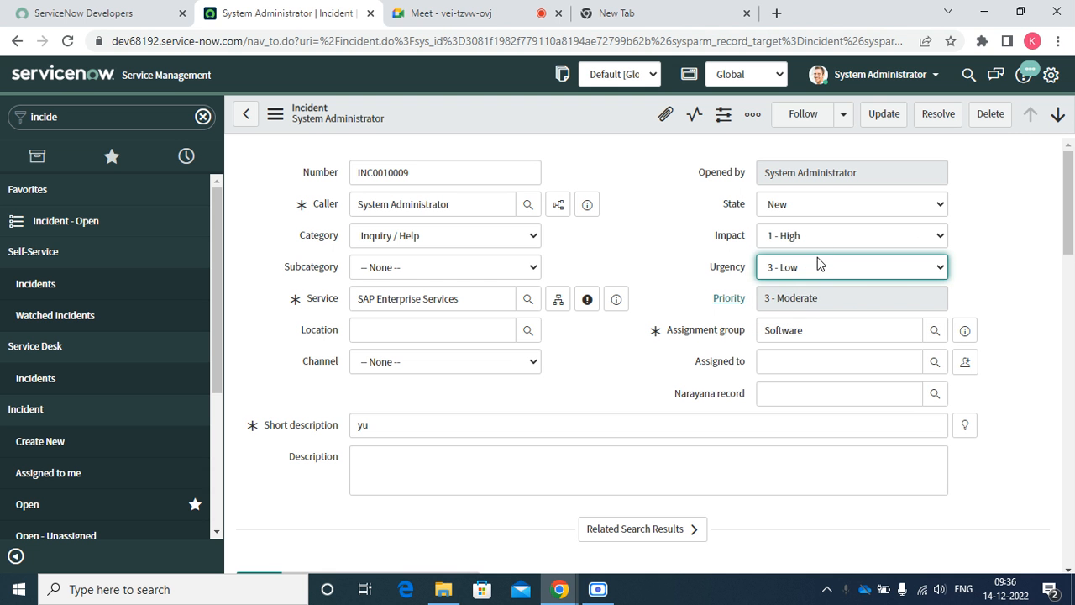
# Try the incident's impact at 2 - Medium and at 3 - Low.
pyautogui.click(835, 237)
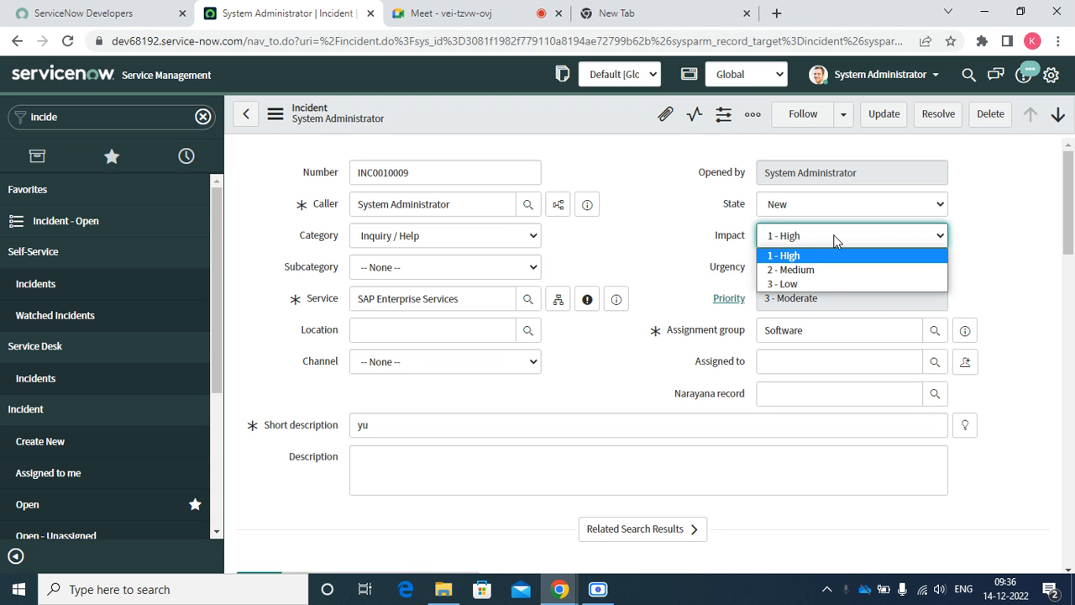
pyautogui.click(800, 269)
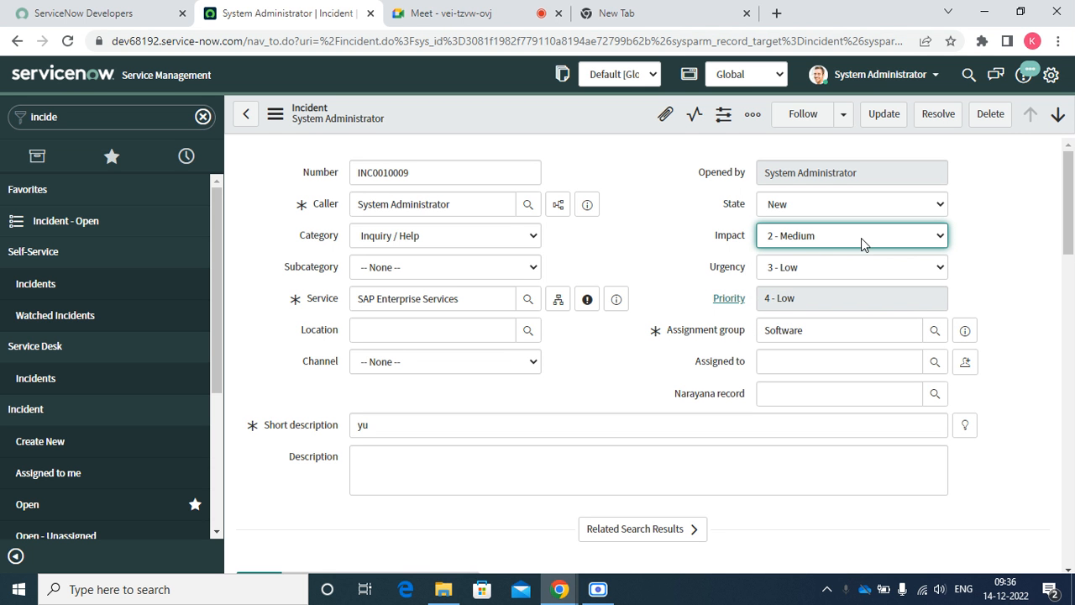
pyautogui.click(860, 237)
pyautogui.click(811, 283)
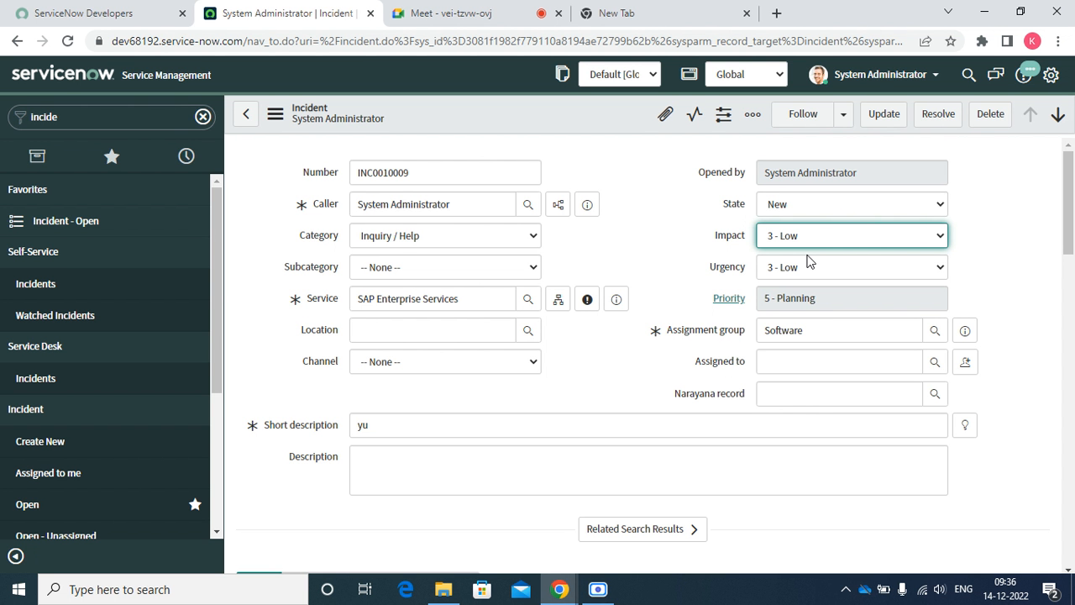
# Set the incident's category to Hardware and its subcategory to Disk.
pyautogui.click(404, 242)
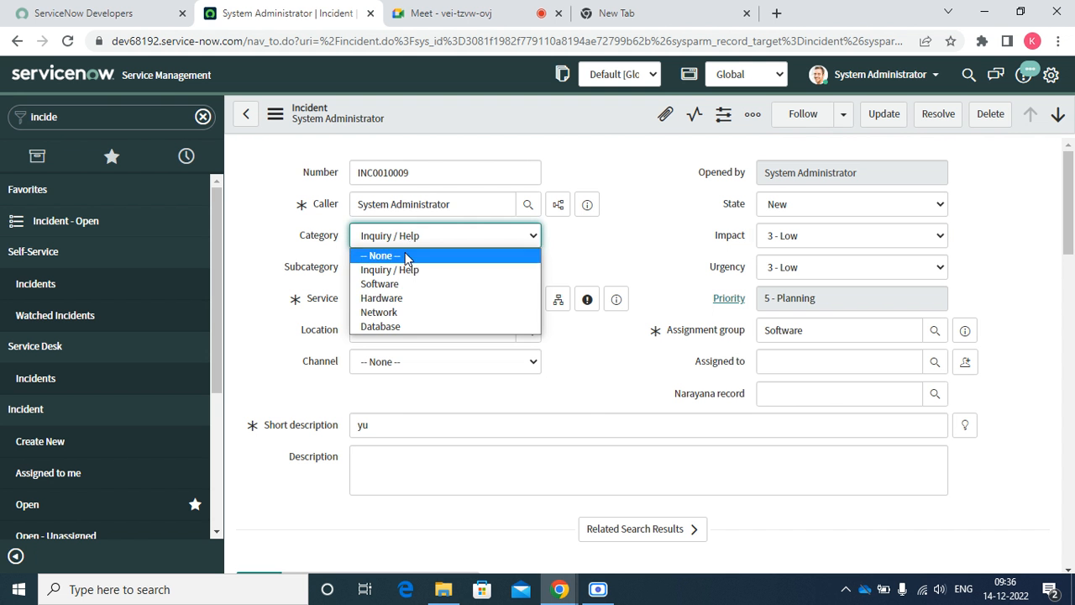
pyautogui.click(395, 298)
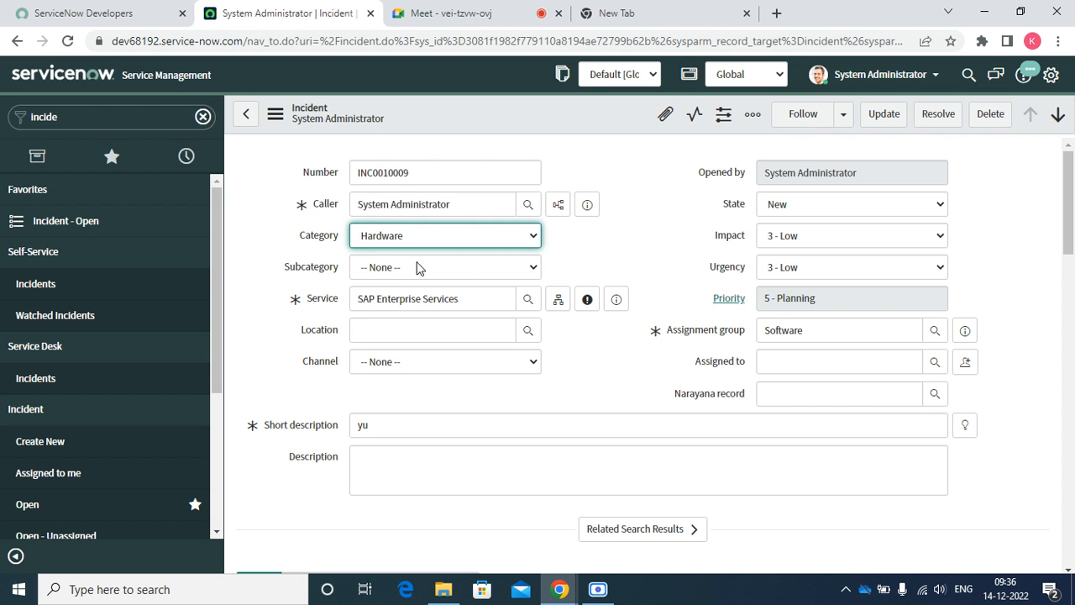
pyautogui.click(418, 267)
pyautogui.click(393, 313)
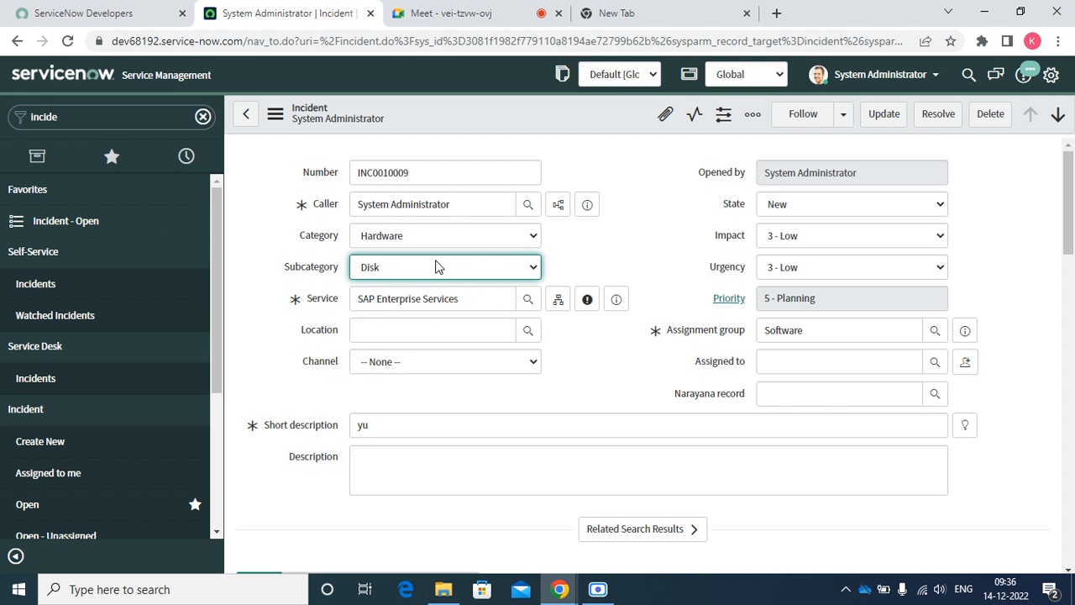
# Change the incident's category to Network and its subcategory to IP Address.
pyautogui.click(458, 234)
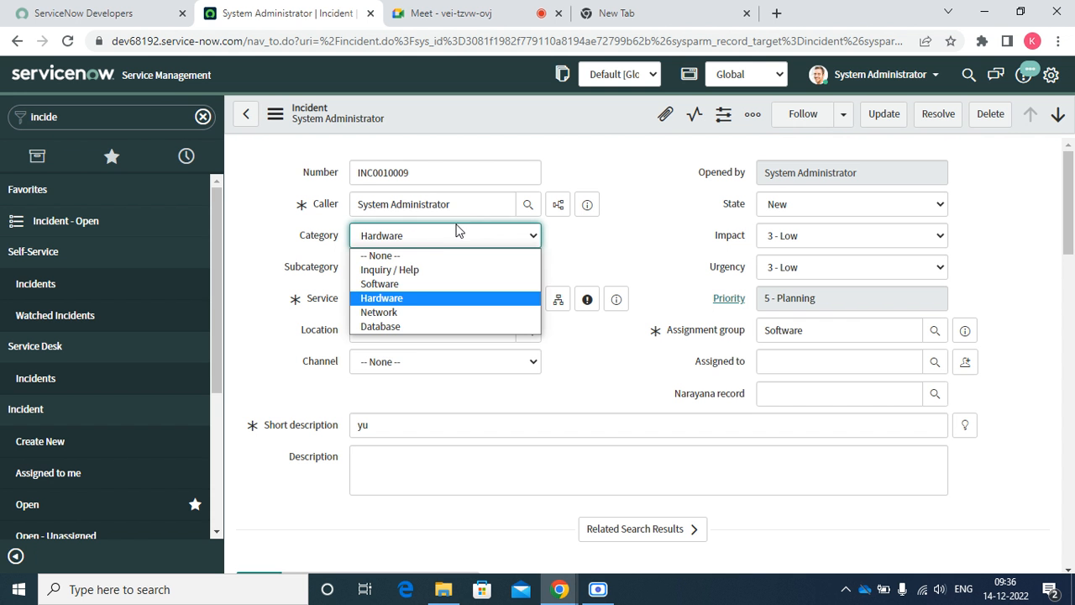
pyautogui.click(400, 312)
pyautogui.click(450, 269)
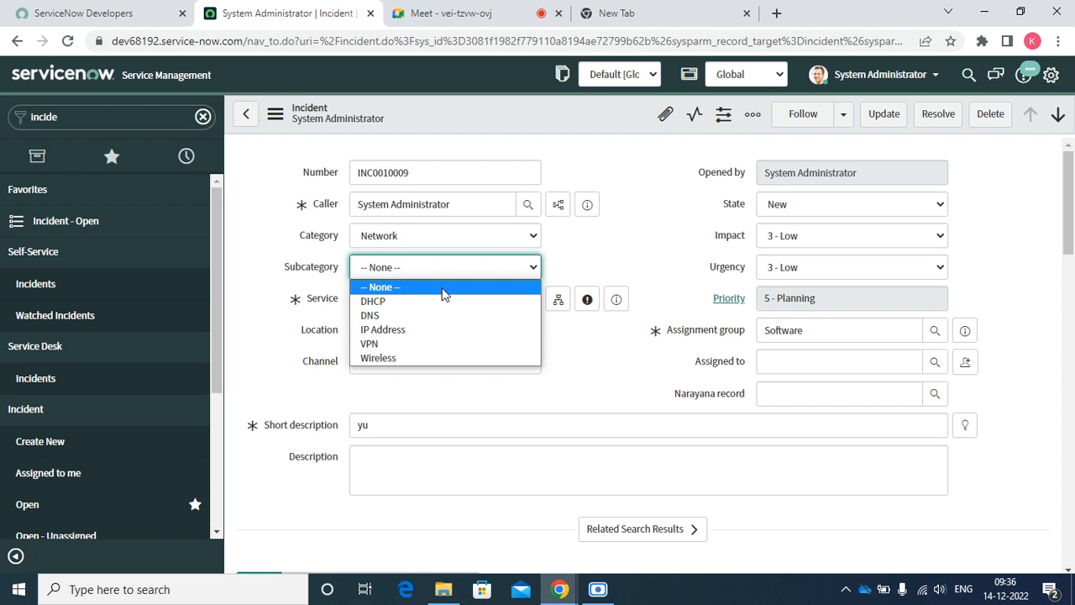
pyautogui.click(423, 330)
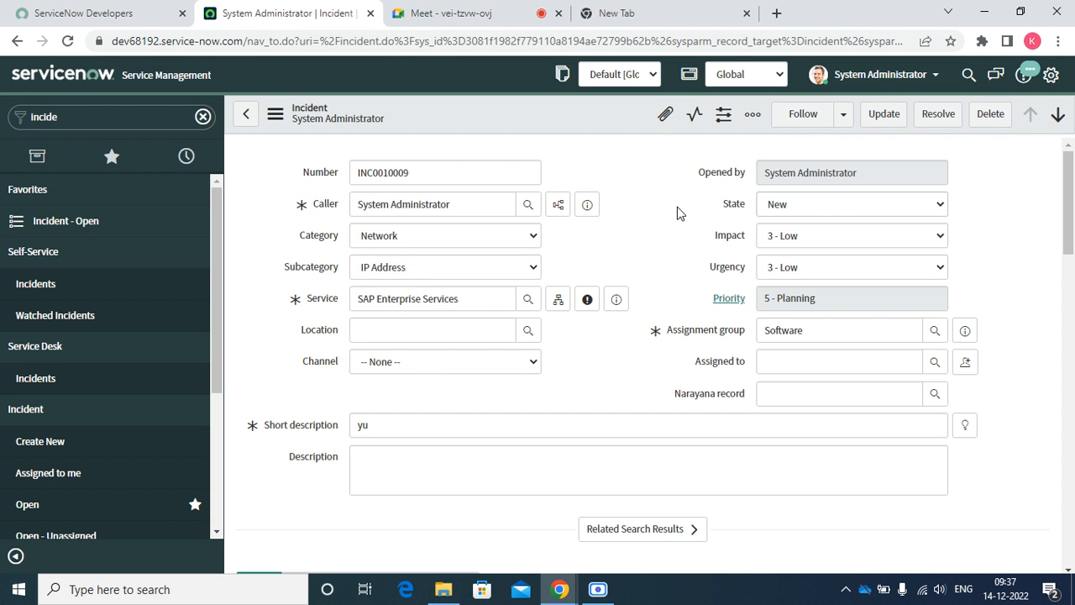
# Set the incident's impact back to 1 - High.
pyautogui.click(782, 205)
pyautogui.click(808, 239)
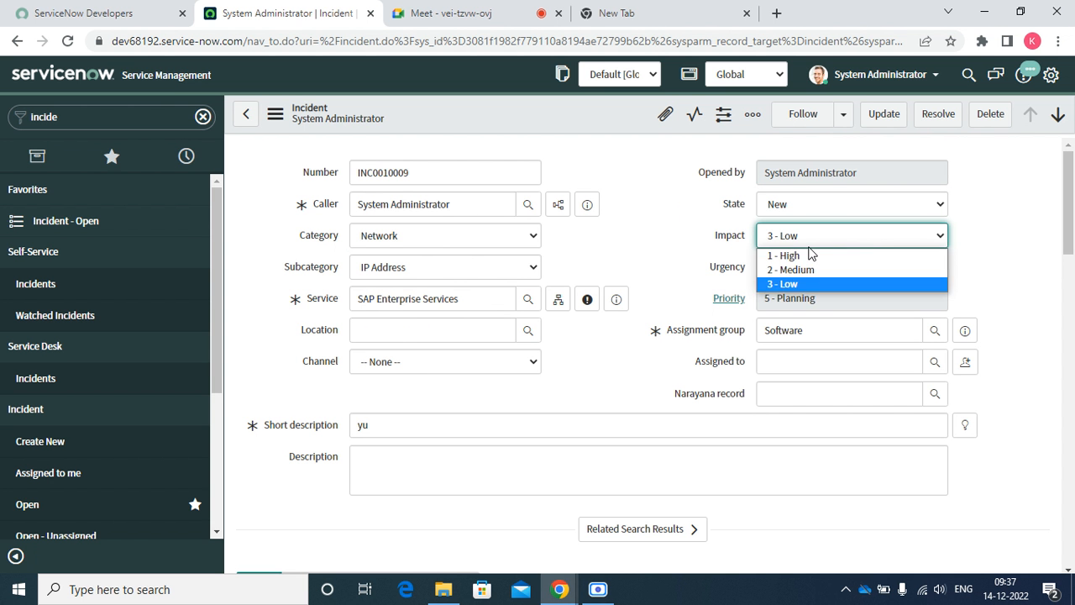
pyautogui.click(798, 255)
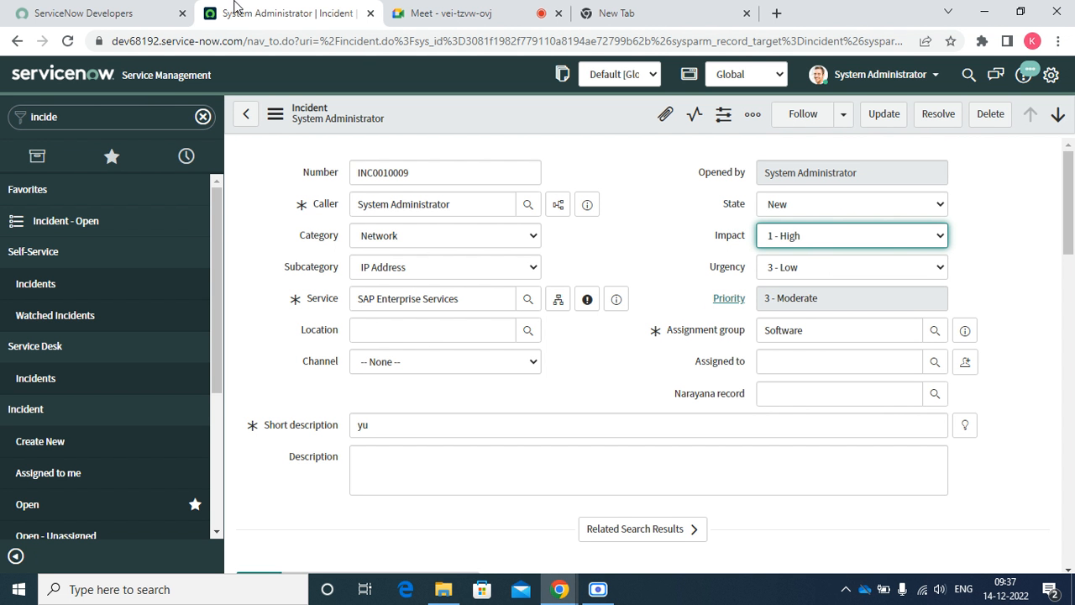
# Filter the navigator for "look" and open Data Lookup Definitions, discarding the unsaved incident changes.
pyautogui.click(112, 116)
pyautogui.press('BackSpace')
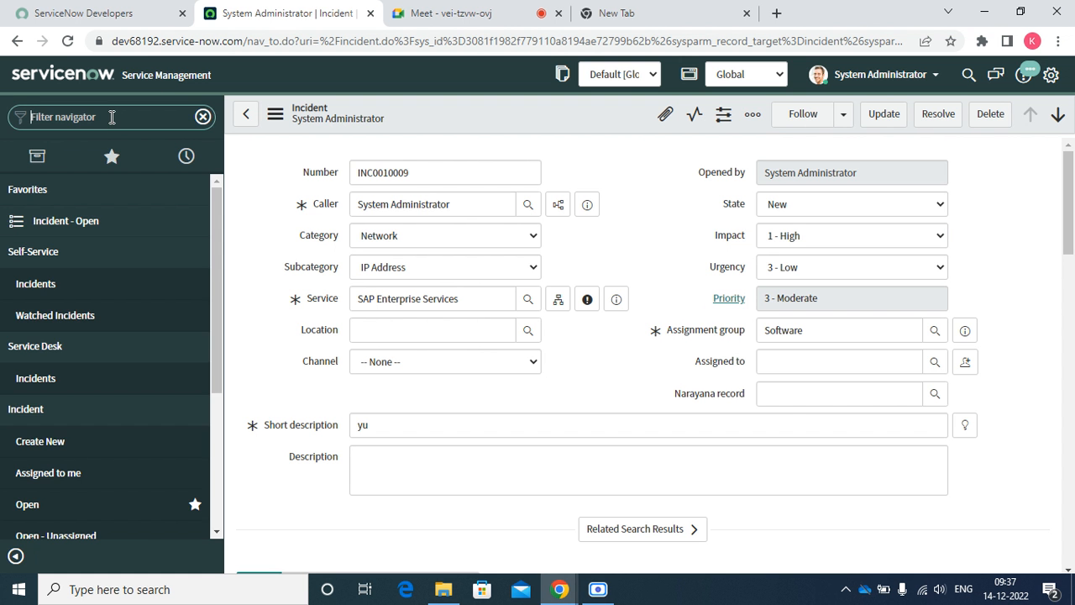
pyautogui.write('look')
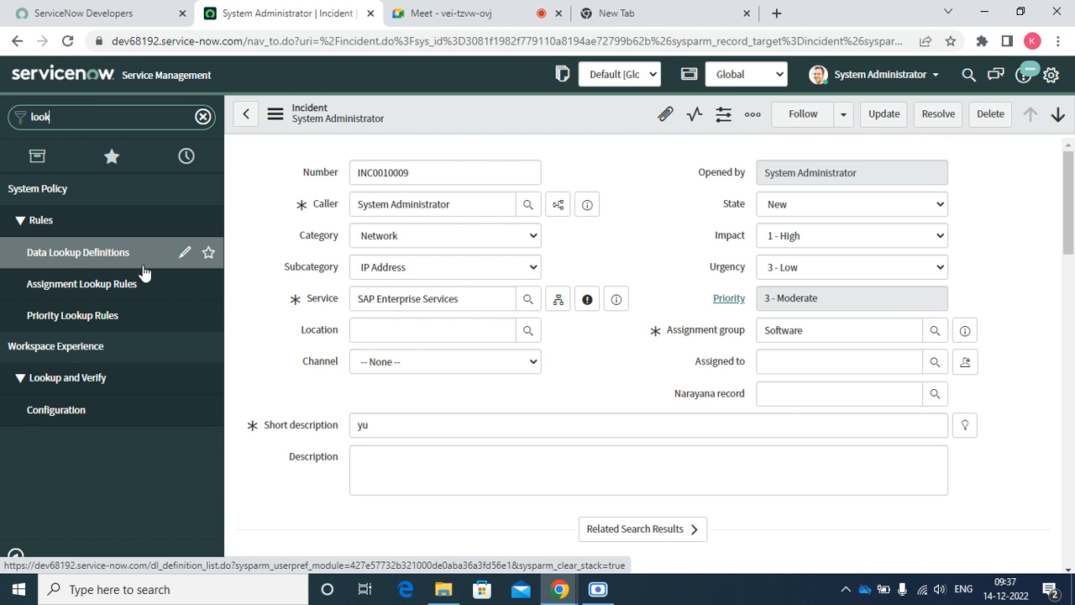
pyautogui.click(83, 251)
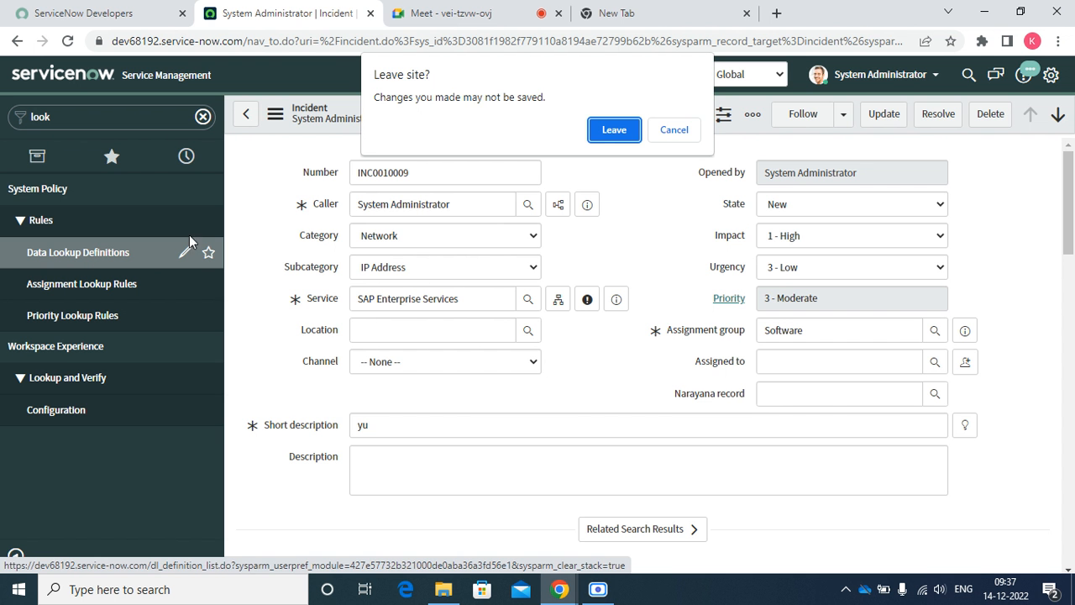
pyautogui.click(608, 131)
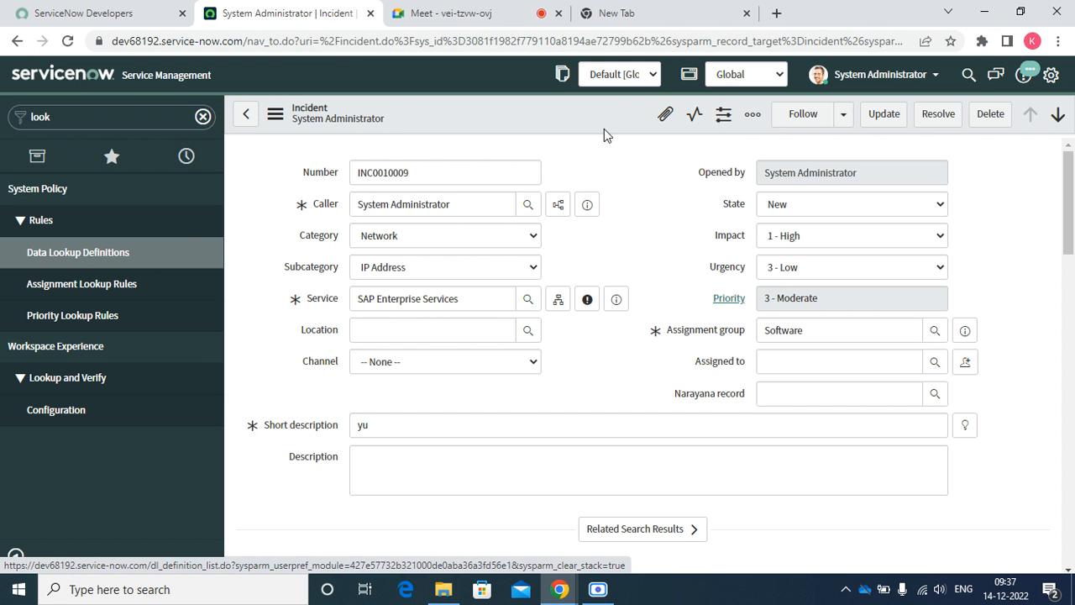
# Close the blank browser tab, return to the Data Lookup Definitions list and dismiss the presenting notification.
pyautogui.click(644, 16)
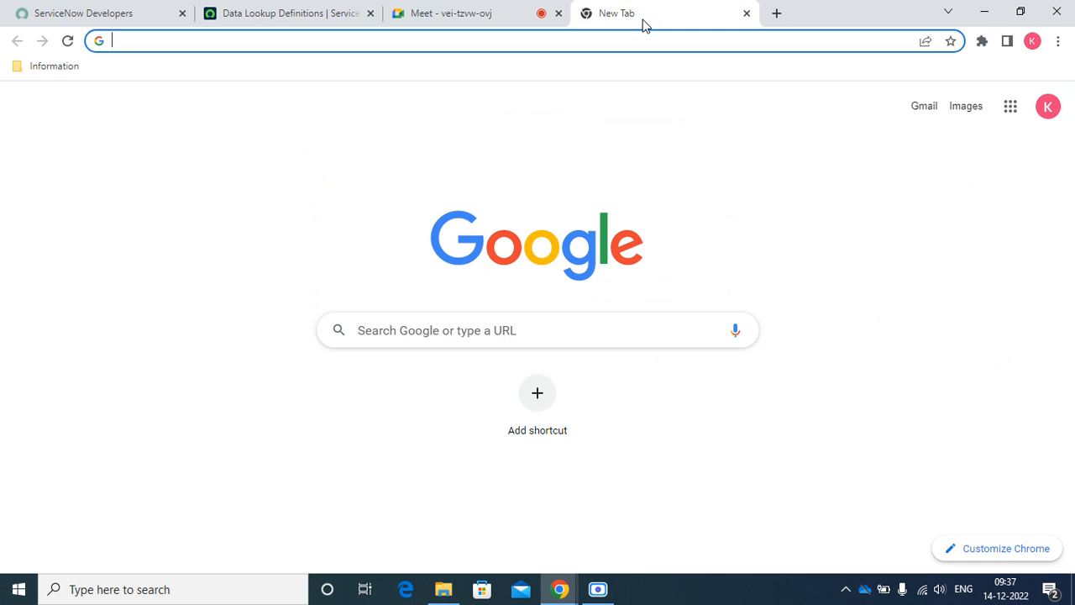
pyautogui.click(746, 14)
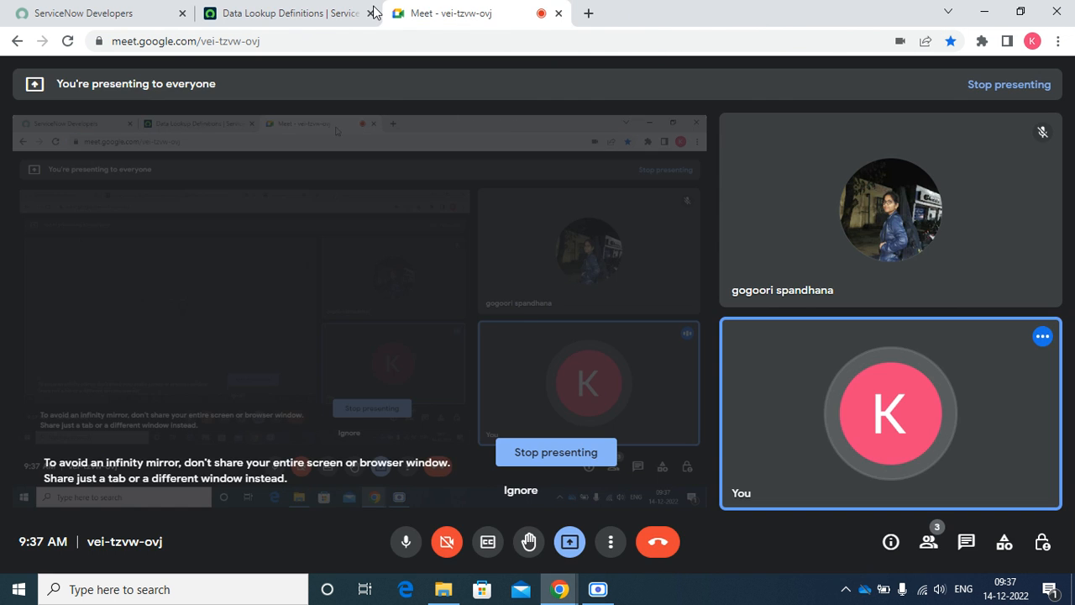
pyautogui.click(328, 12)
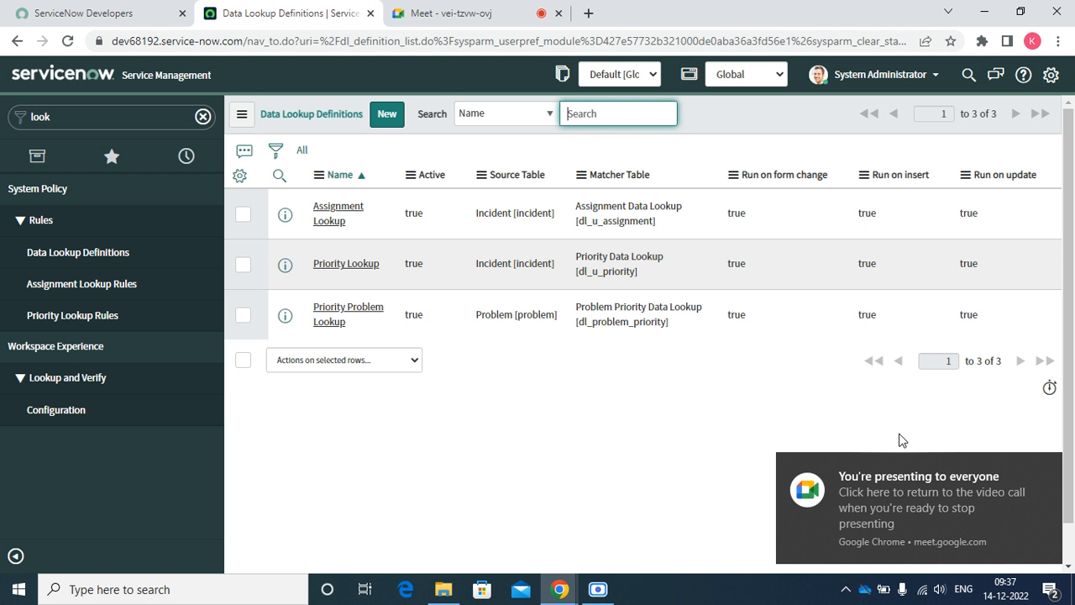
pyautogui.click(1046, 467)
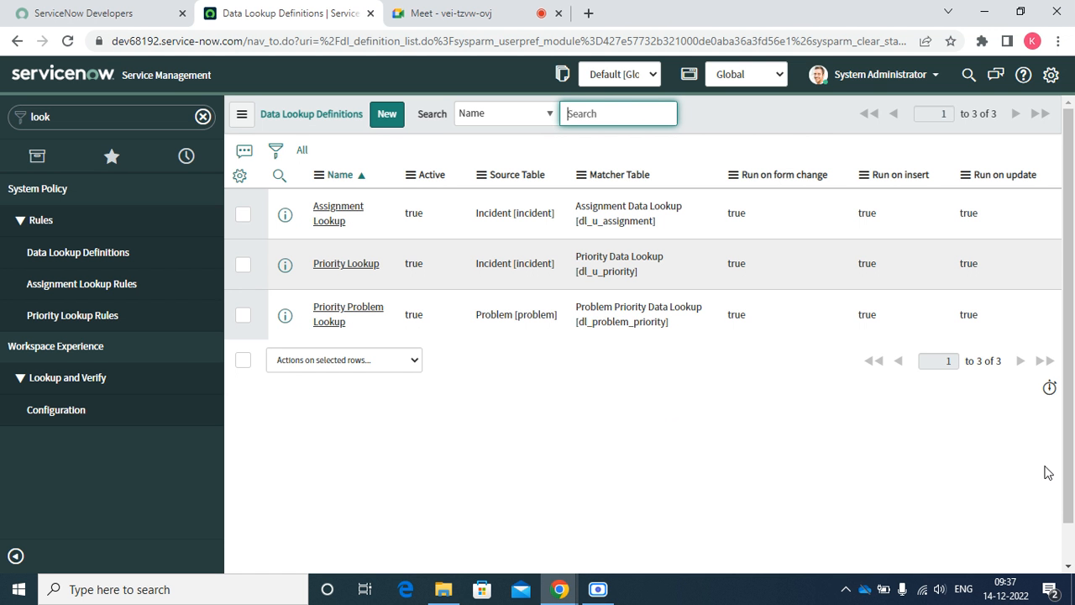
# Open the Priority Lookup definition, close its duplicate browser tab and inspect the definition's Application field.
pyautogui.click(357, 266)
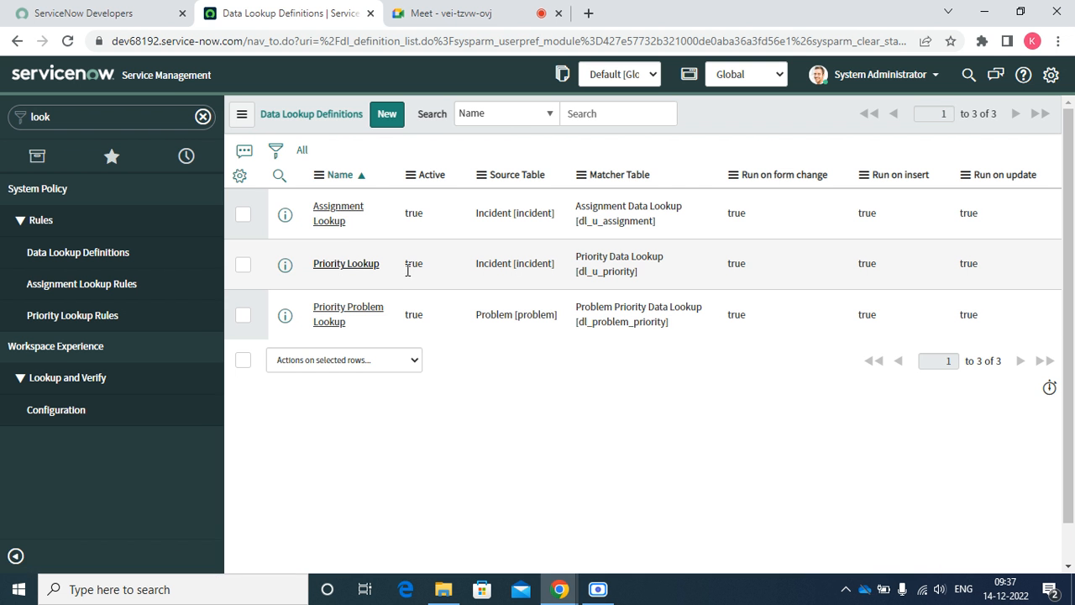
pyautogui.rightClick(291, 268)
pyautogui.click(353, 280)
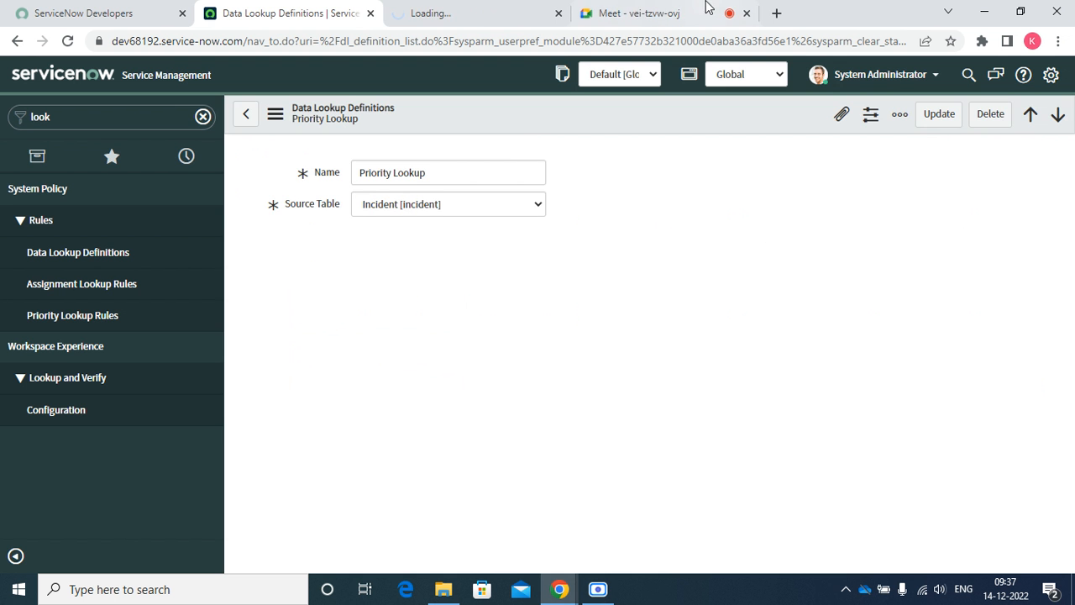
pyautogui.click(488, 23)
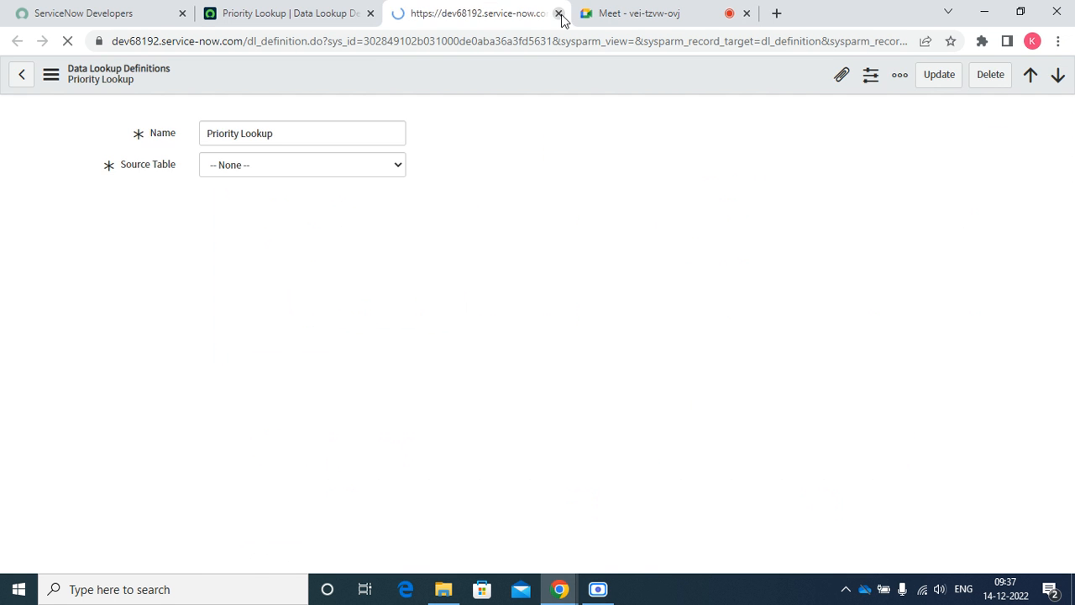
pyautogui.click(558, 14)
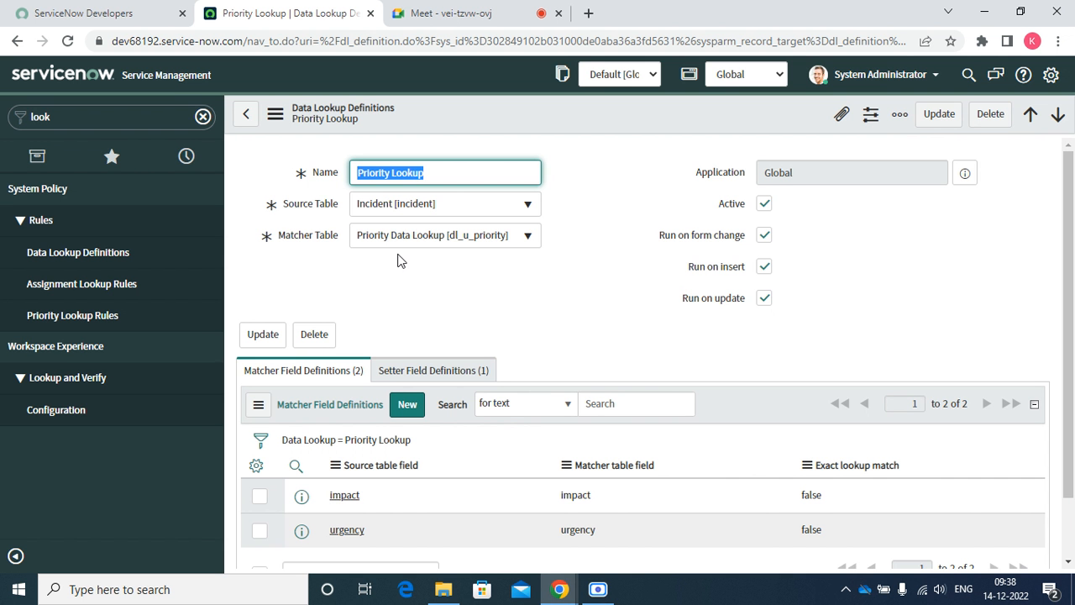
pyautogui.doubleClick(802, 168)
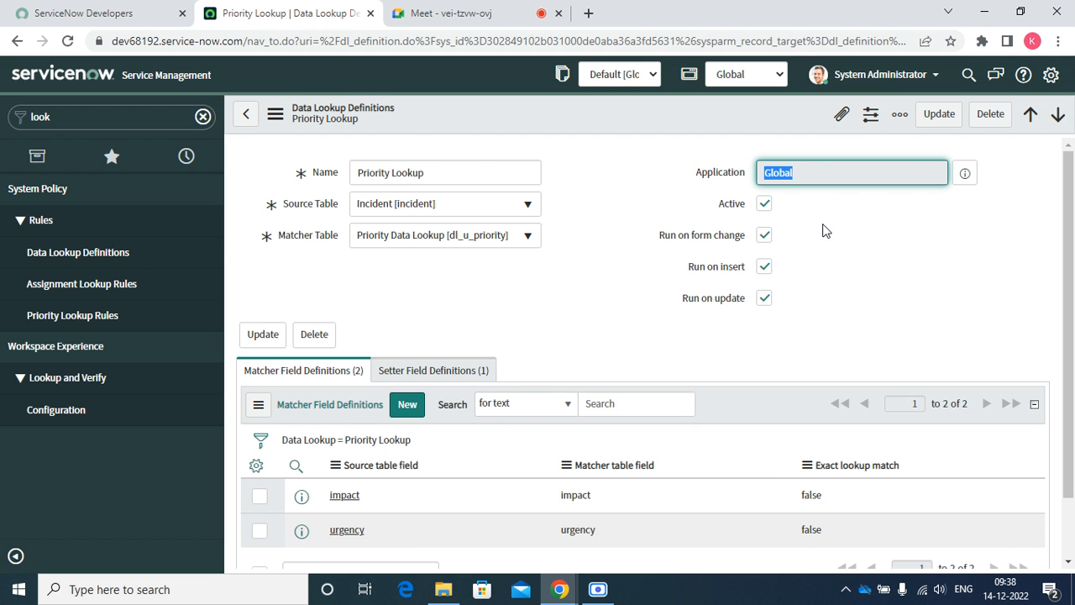
# Filter the navigator for "in", open the Incident - Open list in a new browser tab and open the incident described as "yu".
pyautogui.click(150, 116)
pyautogui.write('lnid')
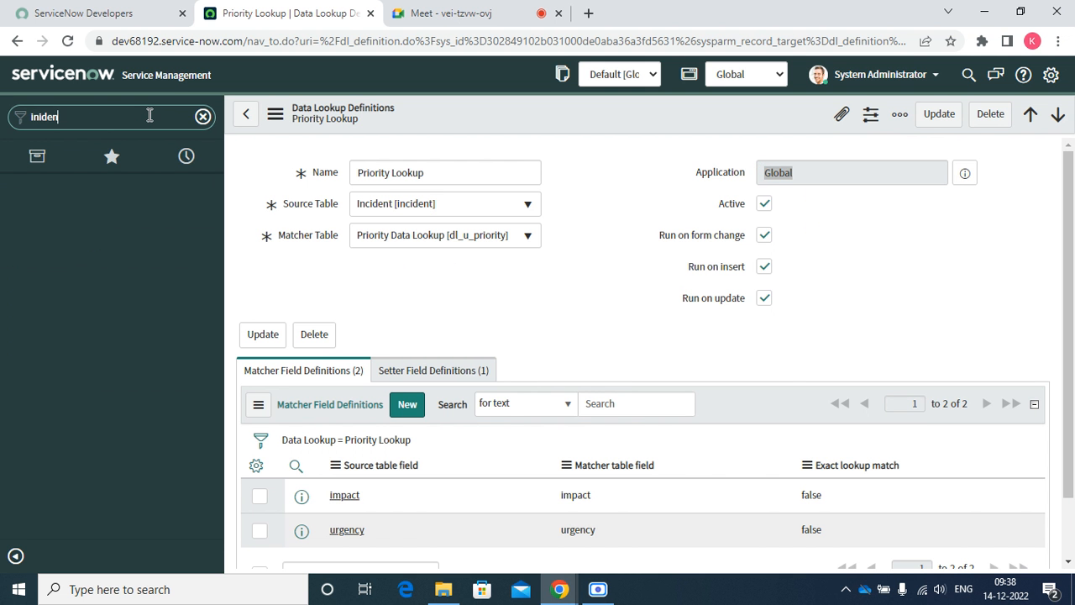
pyautogui.press('BackSpace')
pyautogui.press('BackSpace')
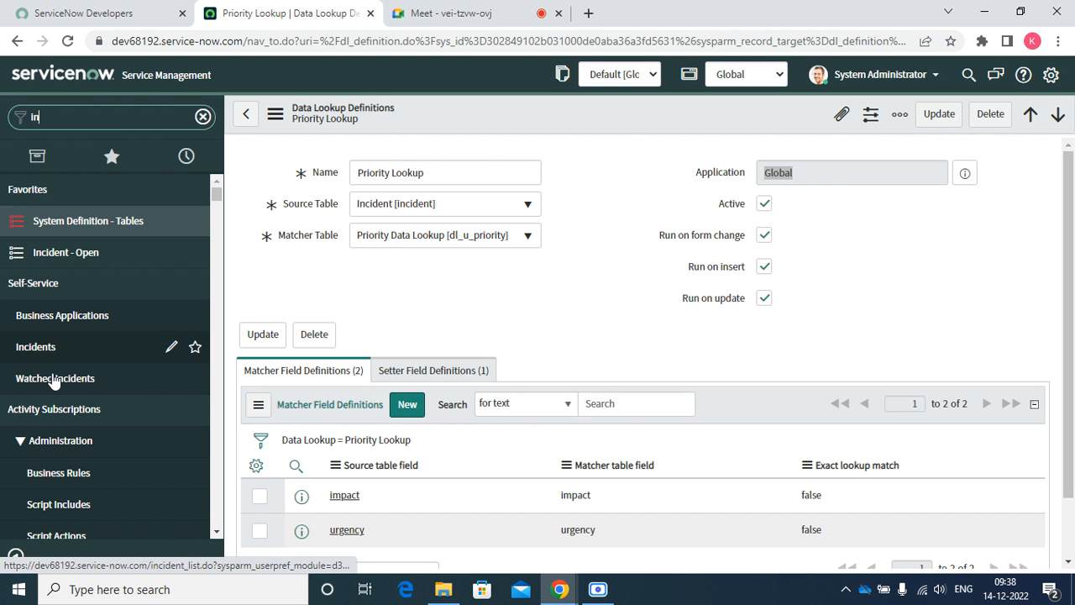
pyautogui.rightClick(85, 251)
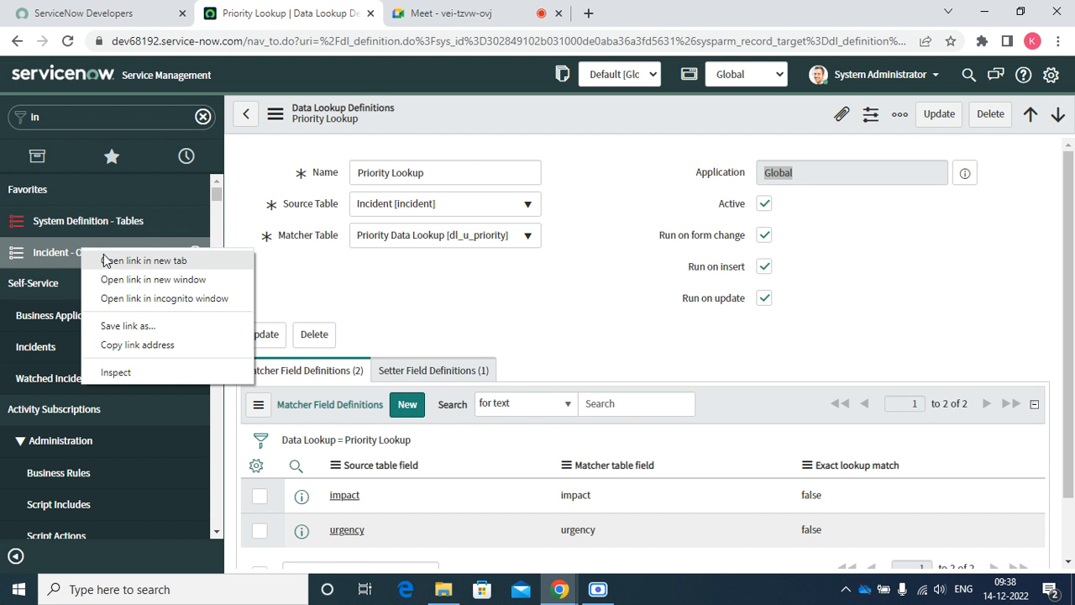
pyautogui.click(112, 262)
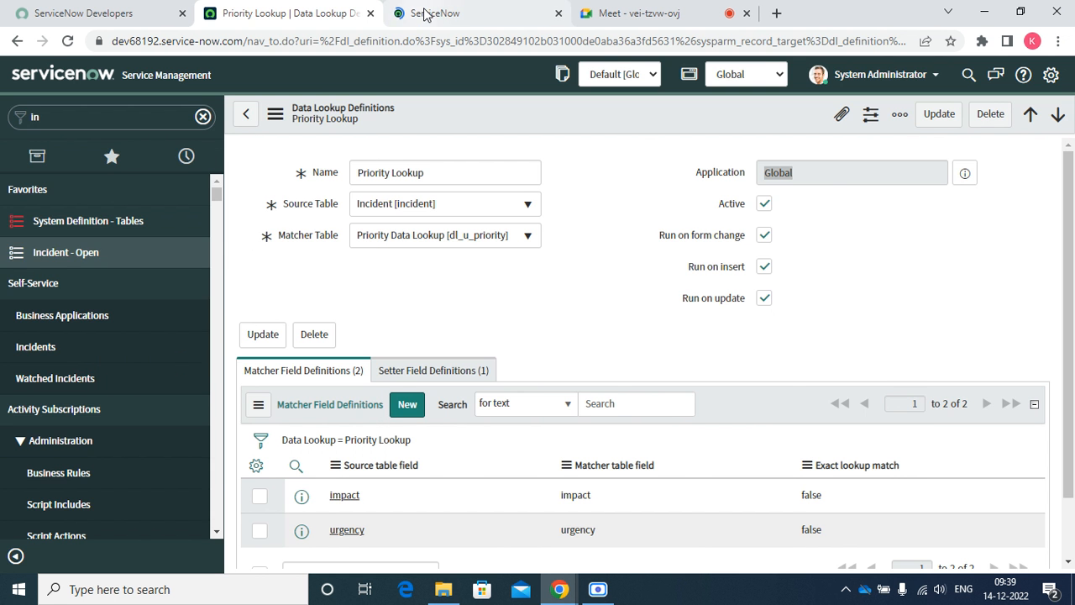
pyautogui.click(422, 12)
pyautogui.click(118, 171)
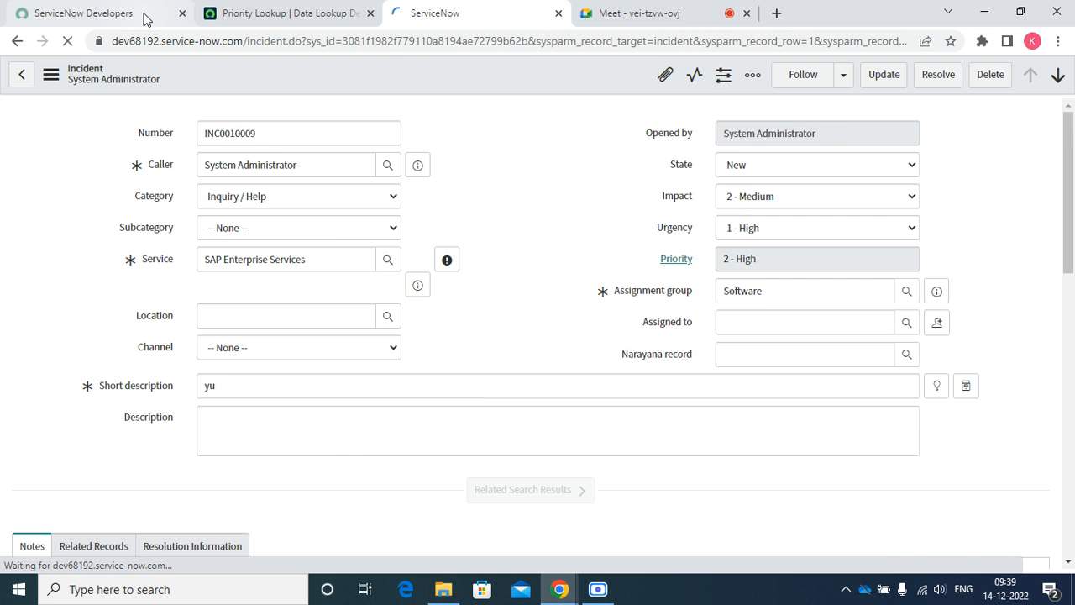
# Deactivate the Priority Lookup data lookup definition and save the record.
pyautogui.click(261, 12)
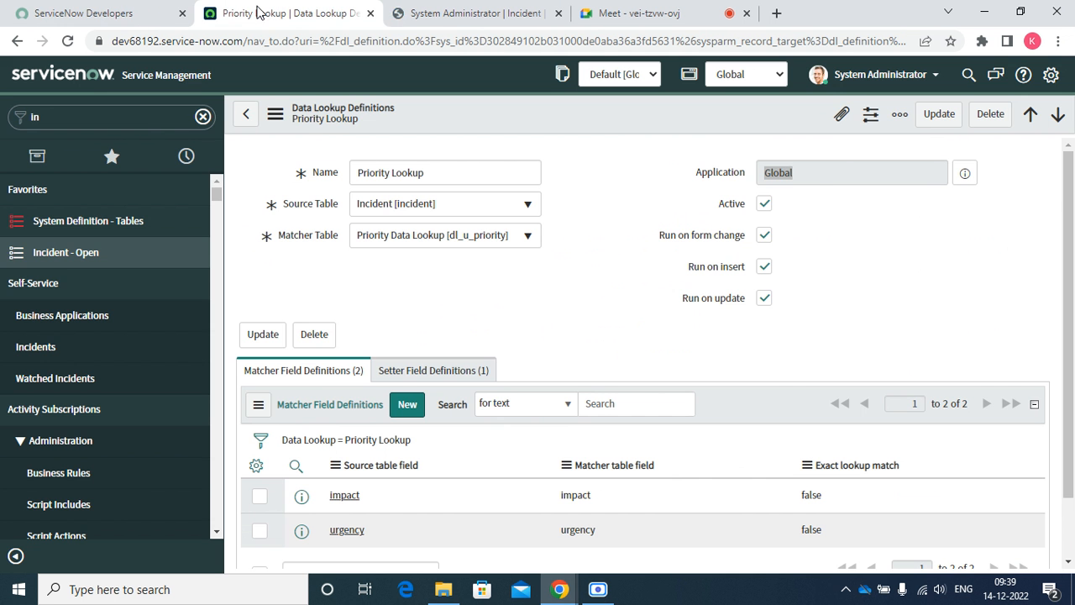
pyautogui.click(764, 204)
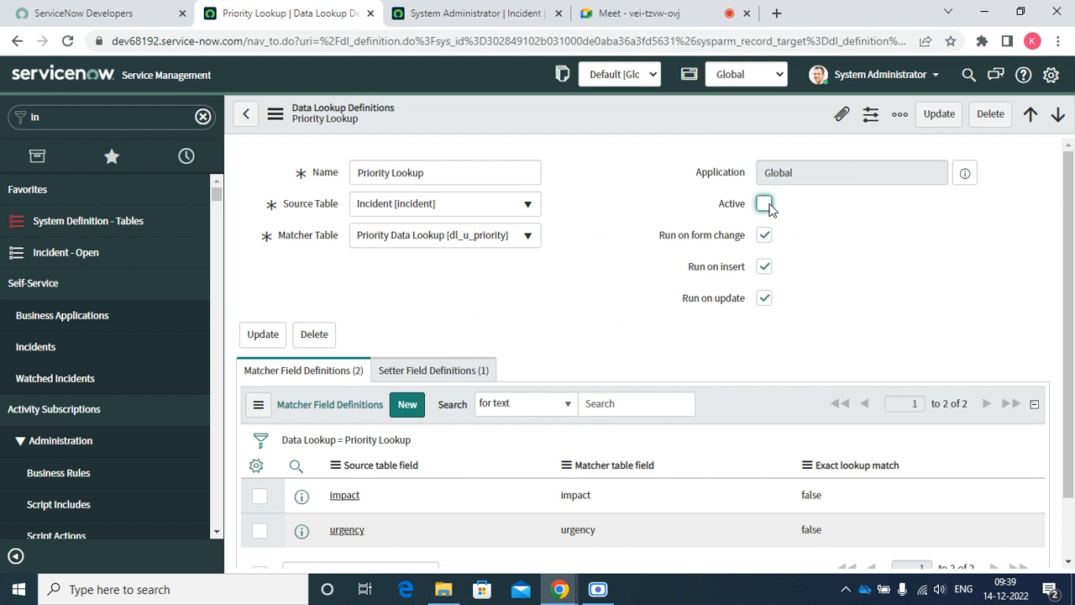
pyautogui.rightClick(554, 117)
pyautogui.click(577, 125)
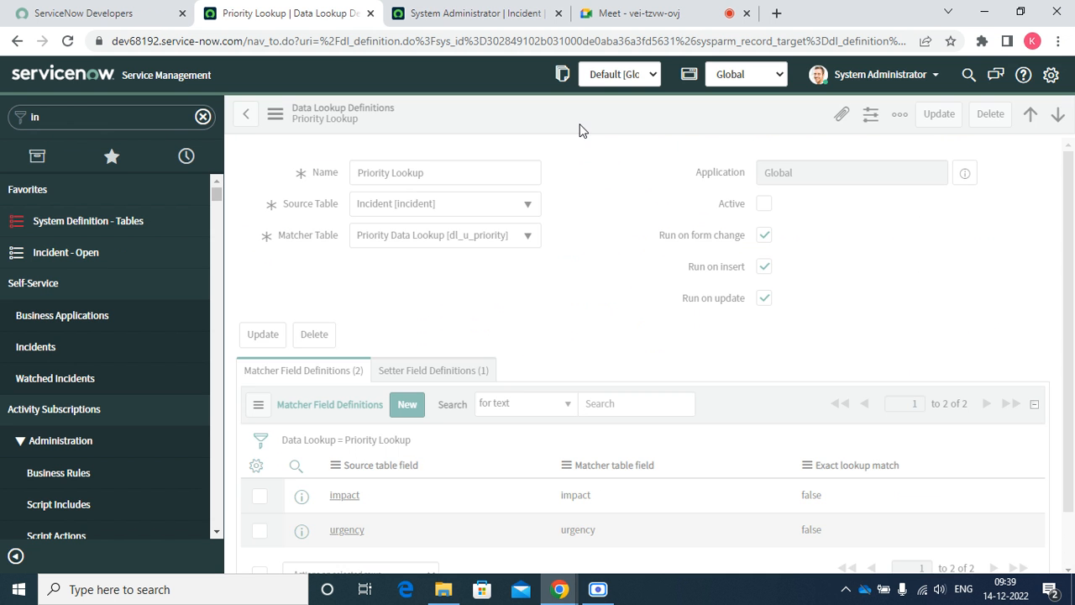
# Reload the open incident, set its impact to 1 - High and reselect 1 - High as its urgency.
pyautogui.click(446, 12)
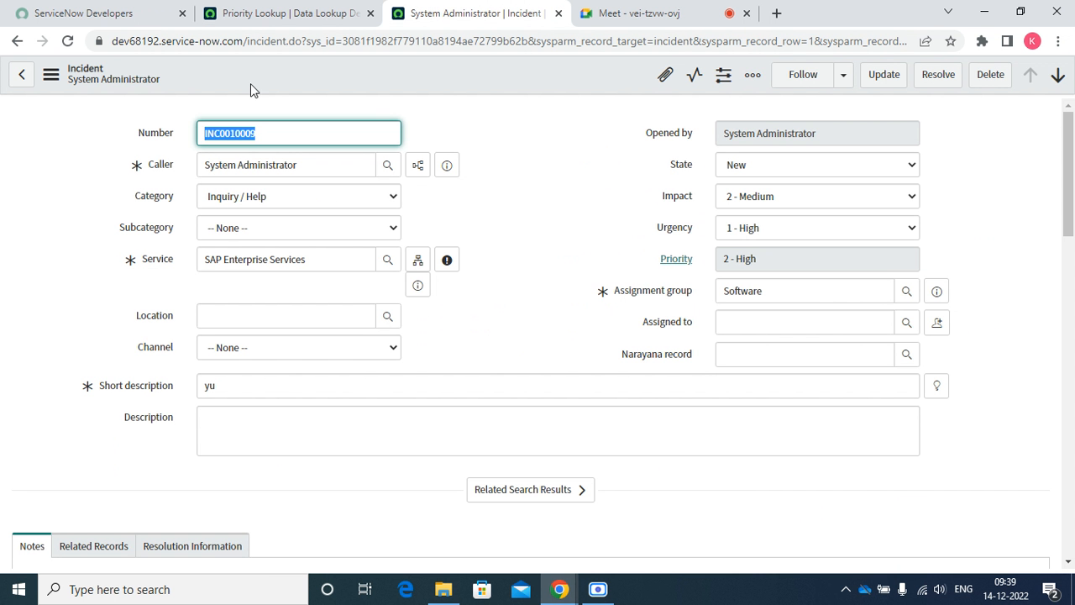
pyautogui.click(68, 40)
pyautogui.click(734, 202)
pyautogui.click(740, 215)
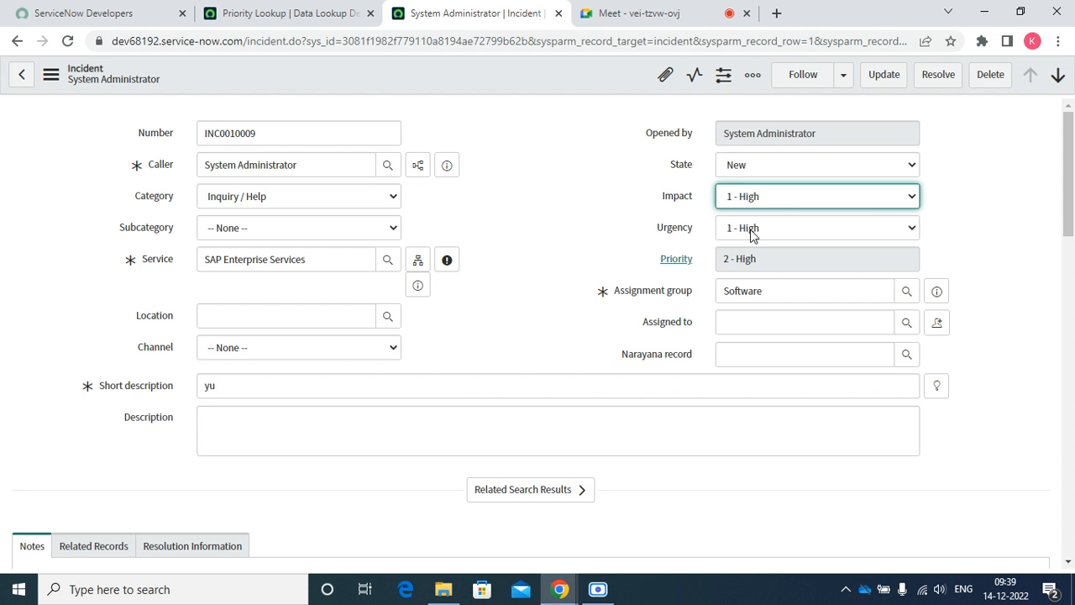
pyautogui.click(750, 229)
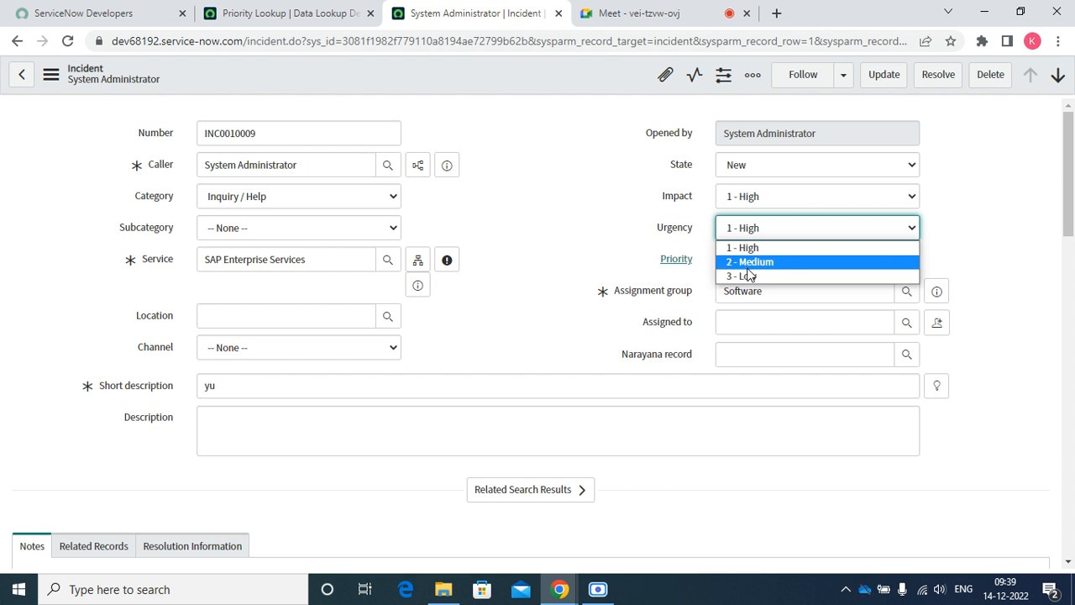
pyautogui.click(771, 246)
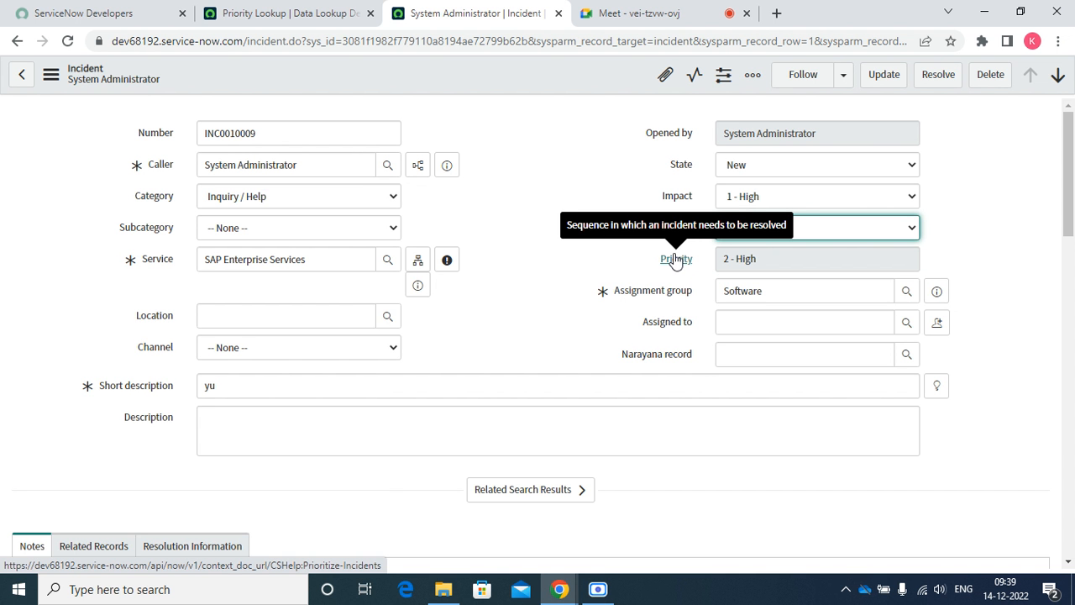
# Reactivate the Priority Lookup data lookup definition and save the record.
pyautogui.click(311, 12)
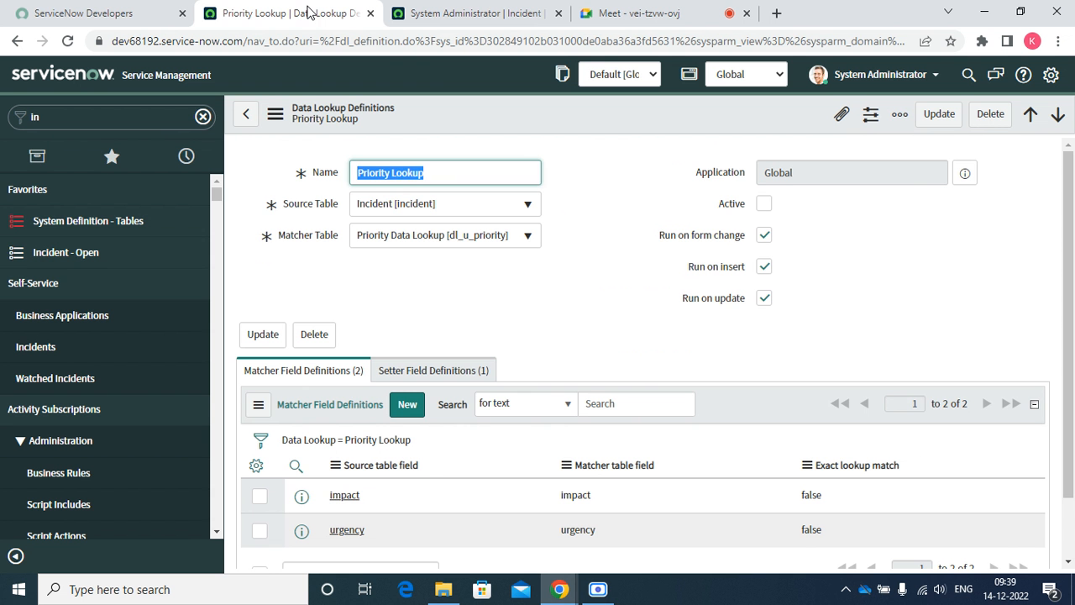
pyautogui.click(763, 203)
pyautogui.rightClick(593, 113)
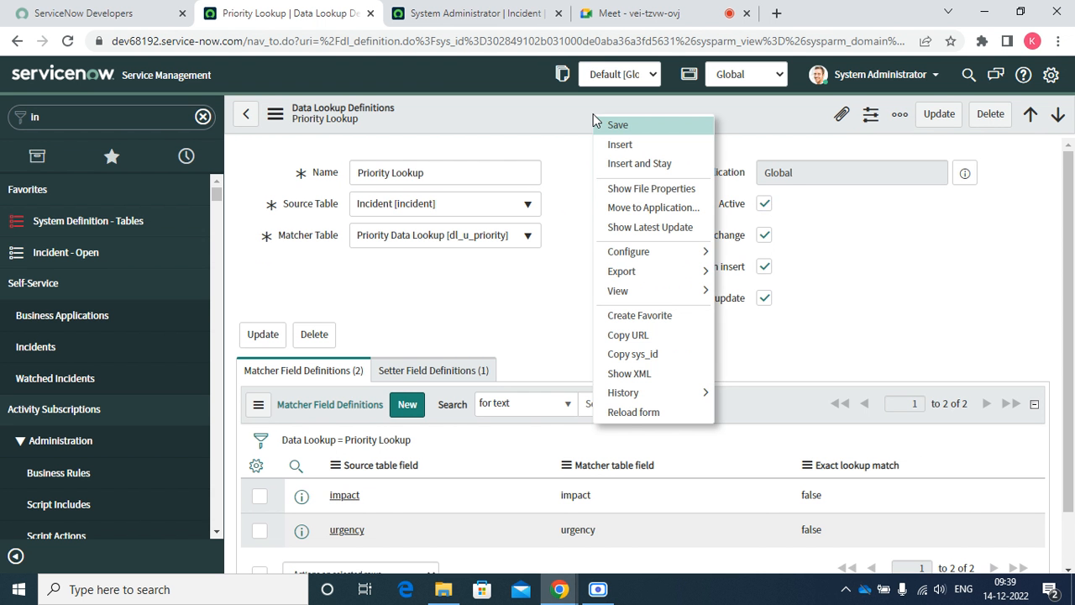
pyautogui.click(617, 124)
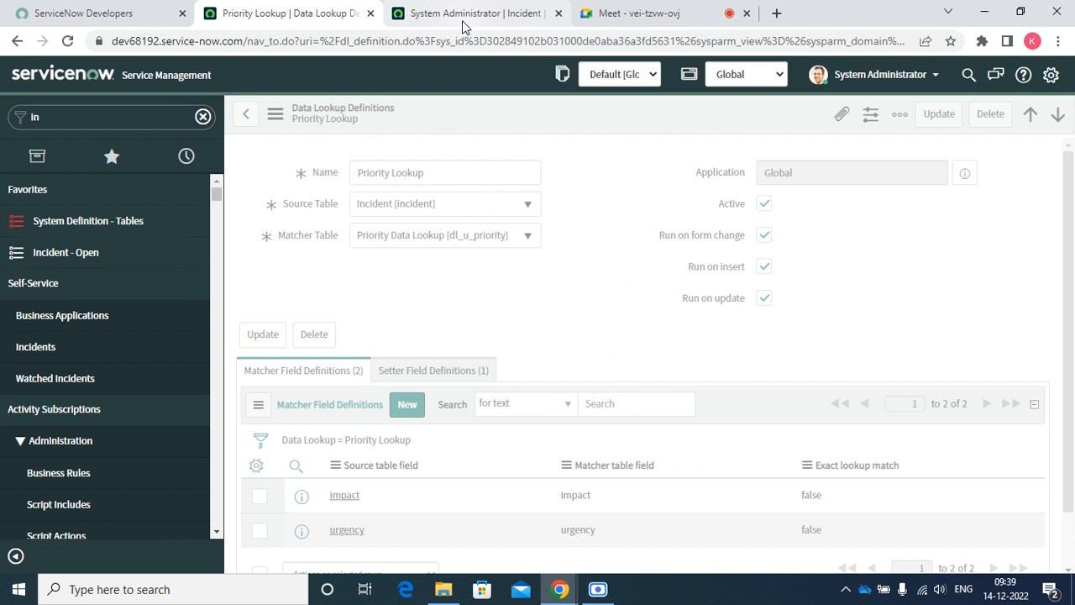
# Reload the incident form, discarding its unsaved changes, and set the impact to 1 - High.
pyautogui.click(463, 24)
pyautogui.click(50, 80)
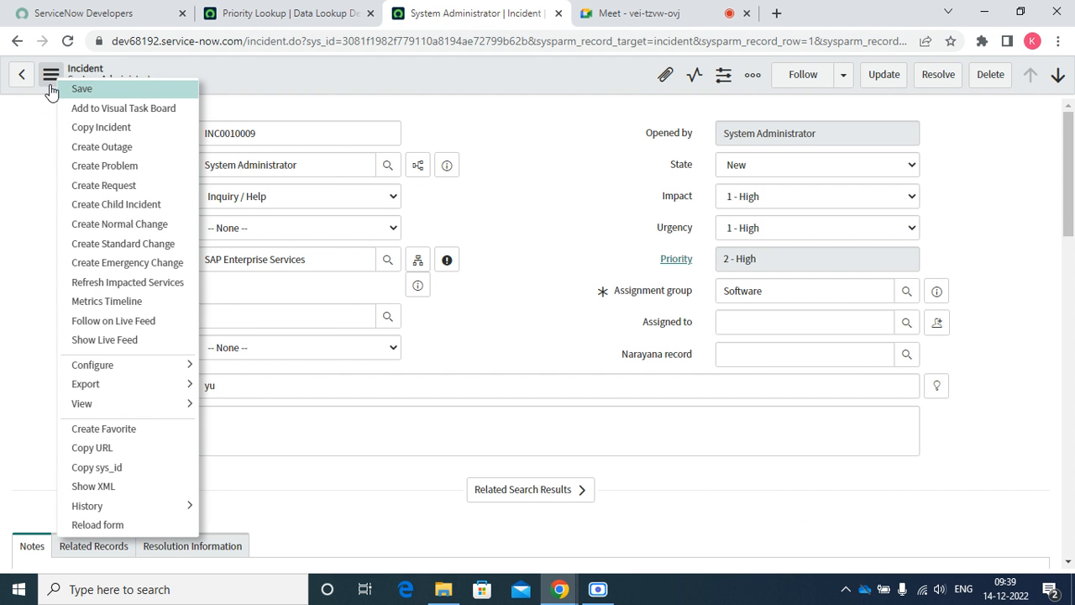
pyautogui.click(118, 524)
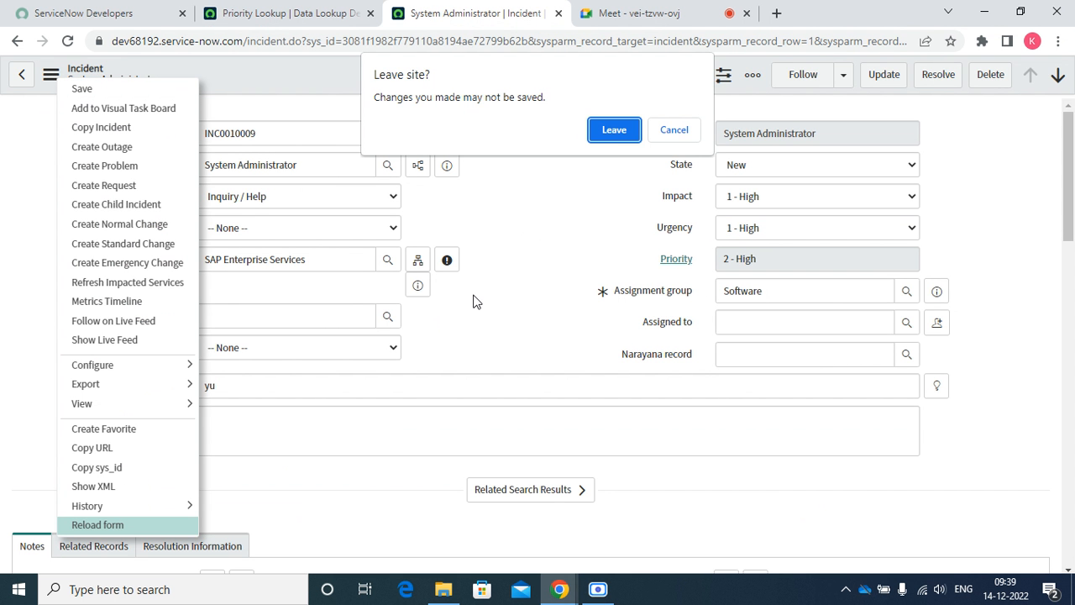
pyautogui.click(614, 131)
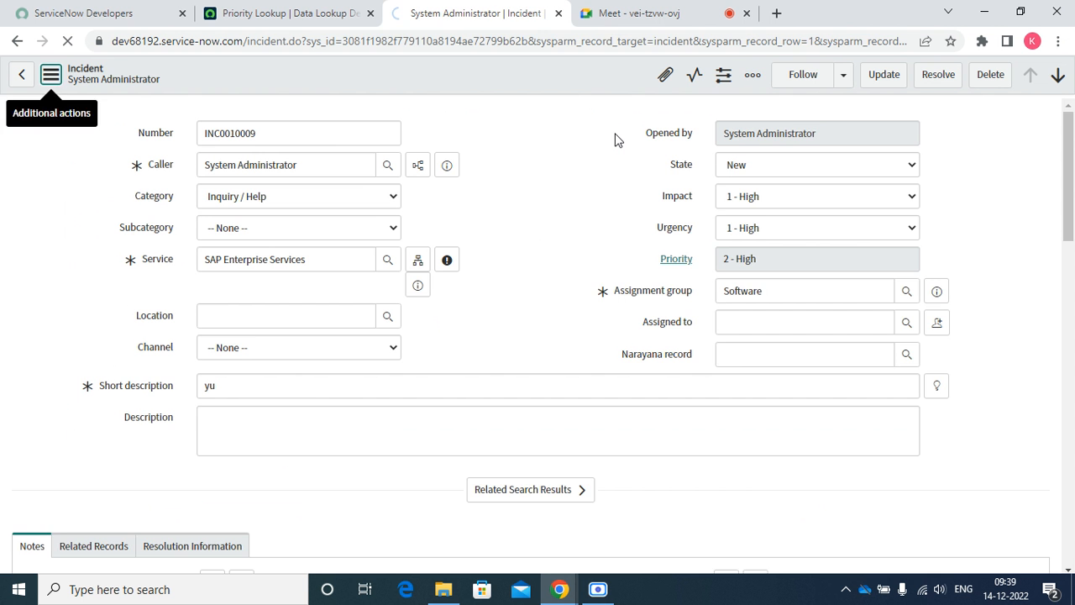
pyautogui.click(768, 204)
pyautogui.click(749, 216)
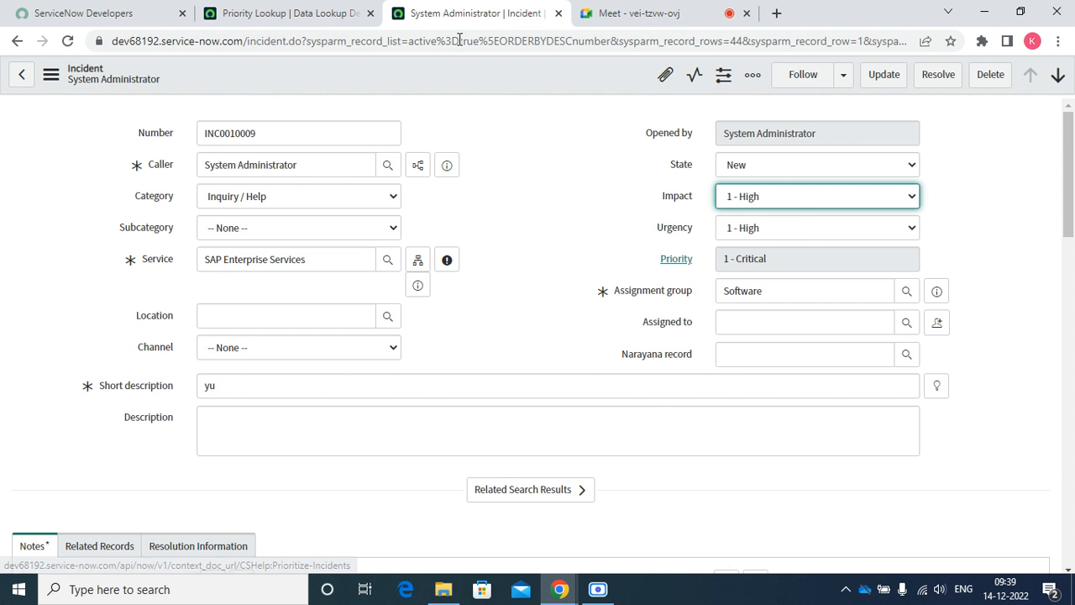
# Turn off Run on insert in the Priority Lookup definition and save the record.
pyautogui.click(294, 10)
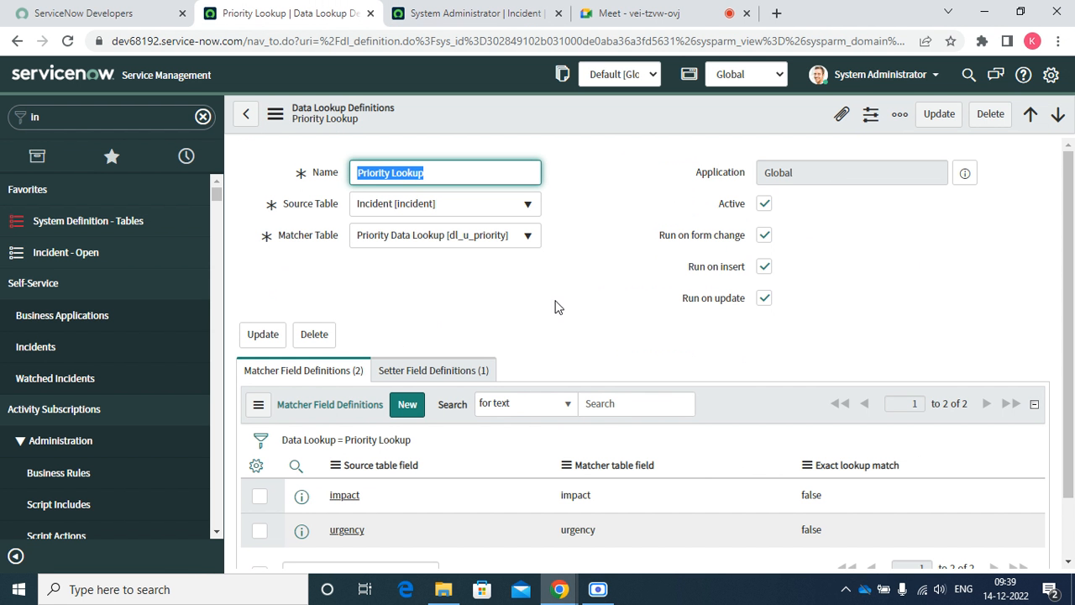
pyautogui.moveTo(711, 239)
pyautogui.moveTo(687, 269); pyautogui.dragTo(754, 277)
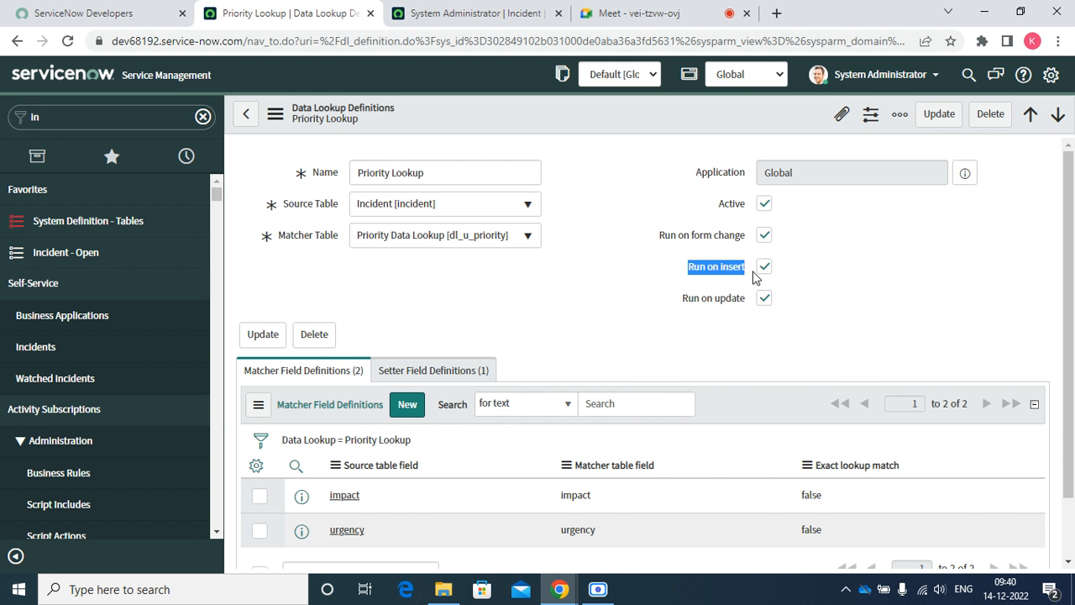
pyautogui.click(764, 266)
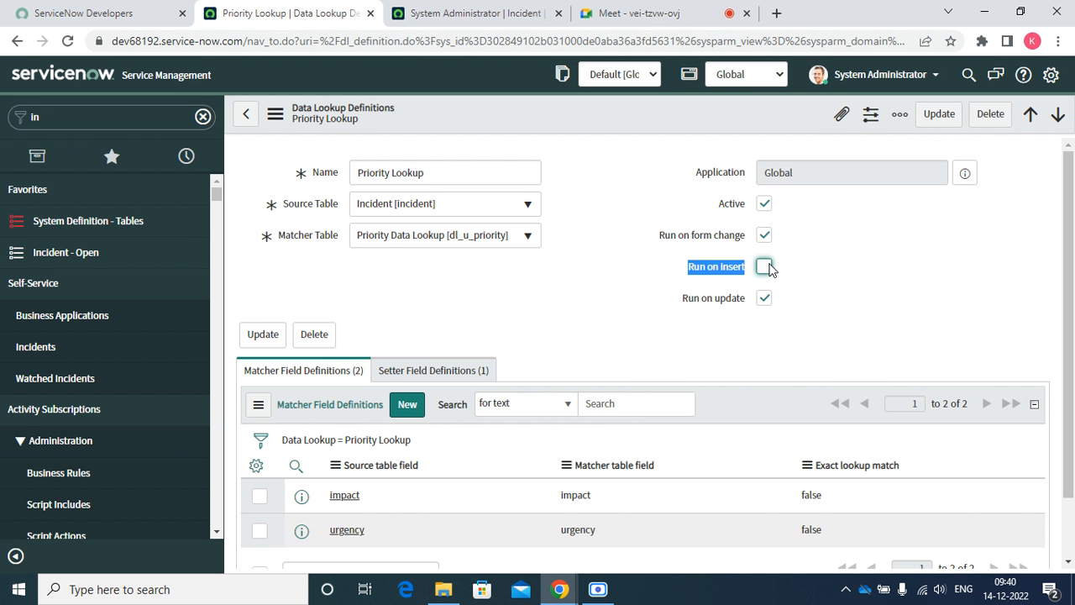
pyautogui.rightClick(568, 115)
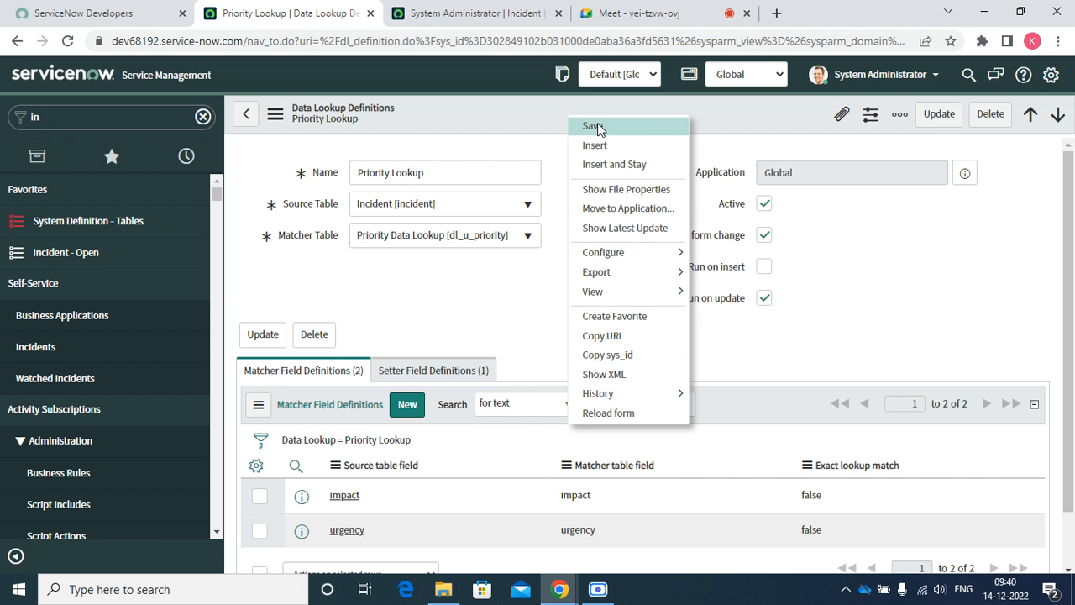
pyautogui.click(597, 127)
# Go back from the modified incident form, discarding its unsaved changes.
pyautogui.click(470, 14)
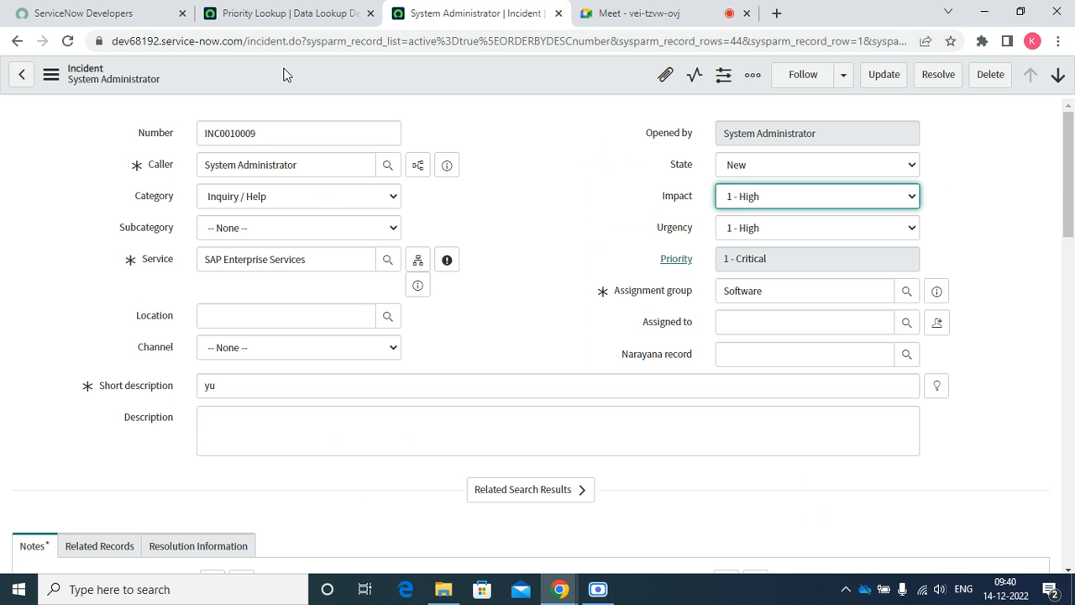
pyautogui.click(15, 42)
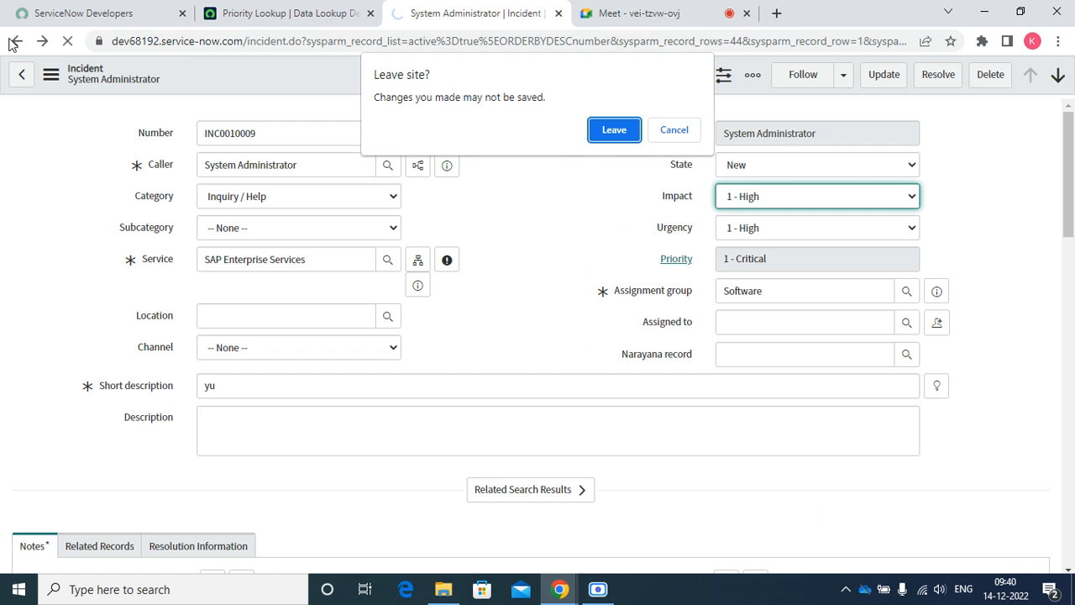
pyautogui.click(620, 129)
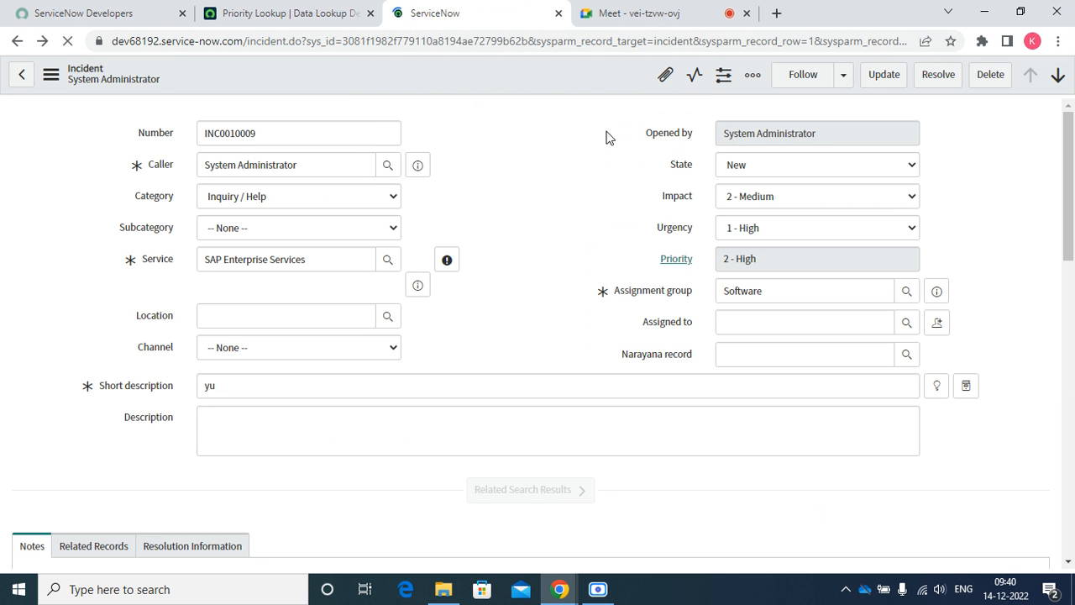
# Replace the old incident's browser tab with a new one showing the Incident - Open list, and start a new incident record.
pyautogui.click(319, 15)
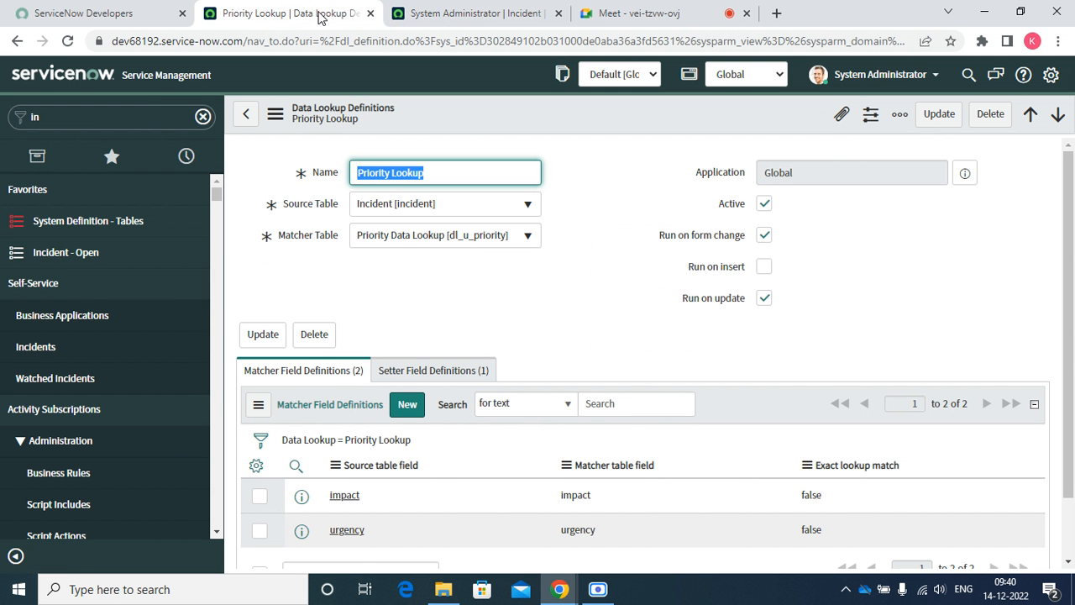
pyautogui.rightClick(75, 265)
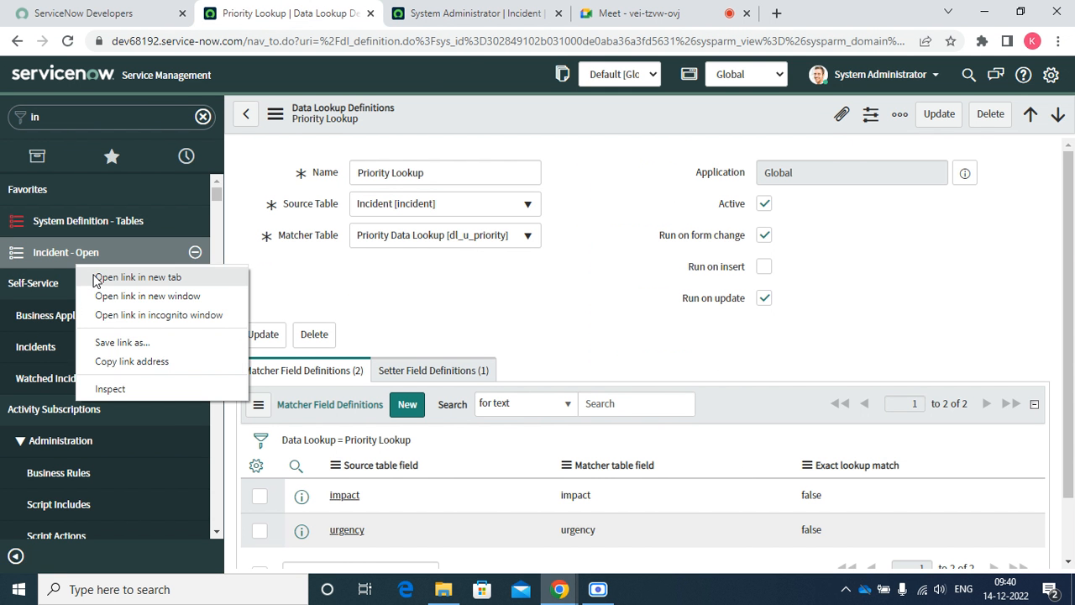
pyautogui.click(94, 280)
pyautogui.click(493, 13)
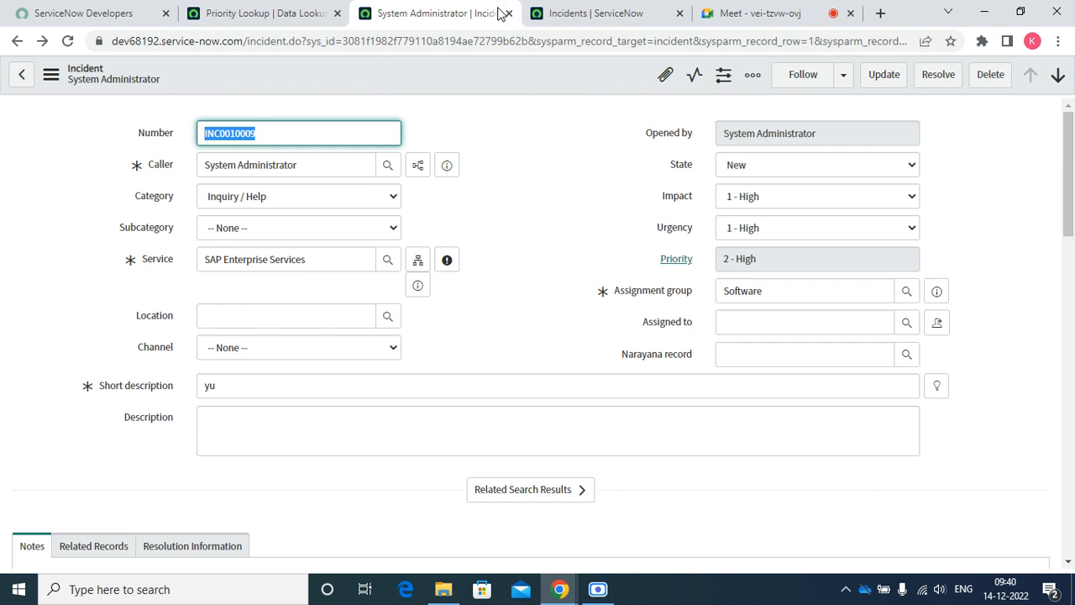
pyautogui.click(507, 14)
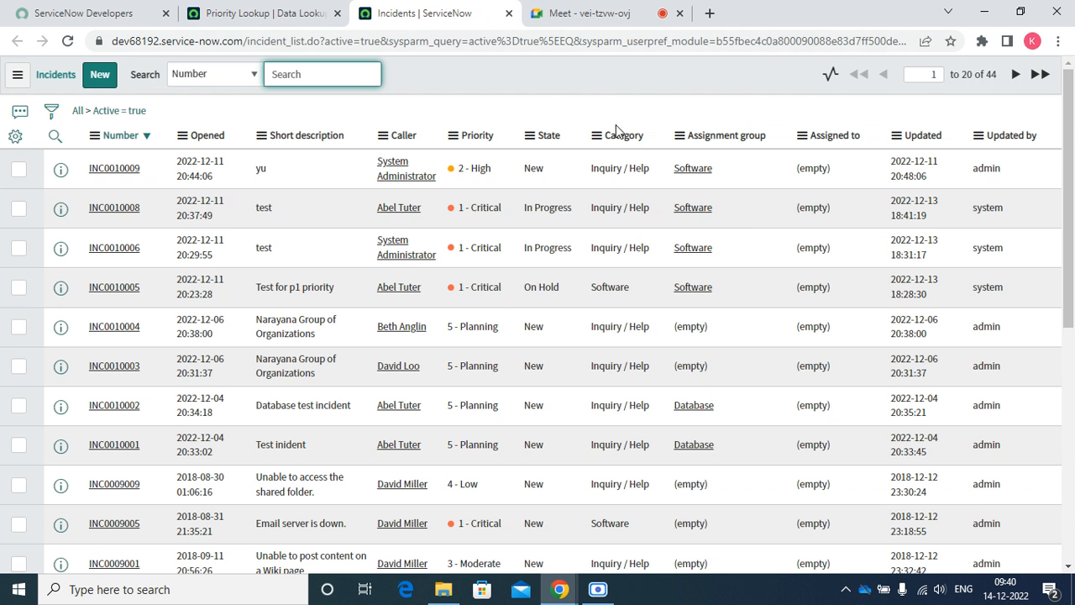
pyautogui.click(100, 74)
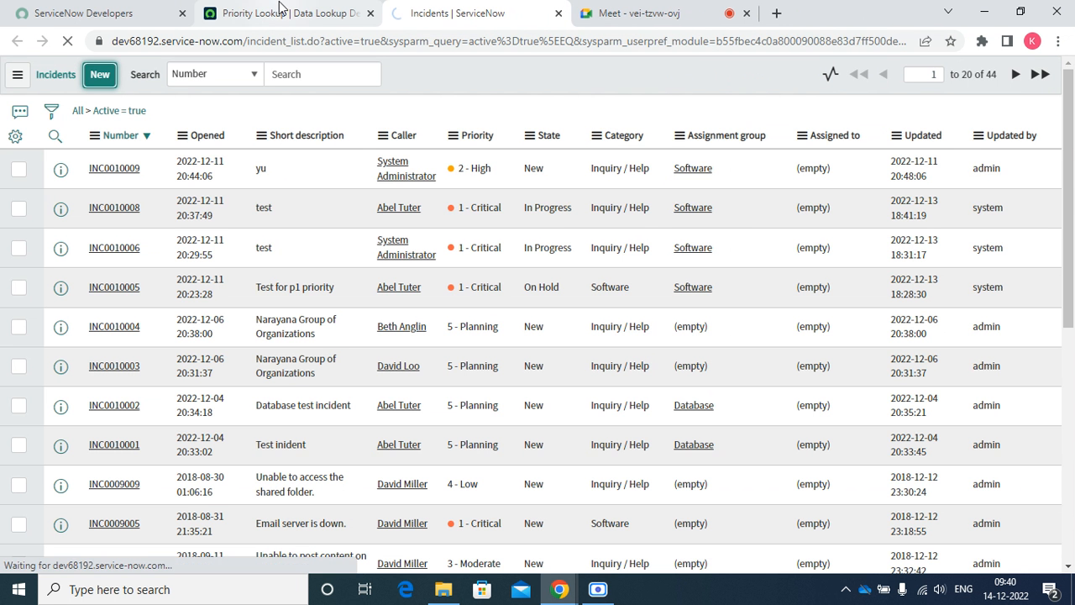
# Recheck the Priority Lookup definition, and set both impact and urgency of the new incident to 1 - High.
pyautogui.click(279, 13)
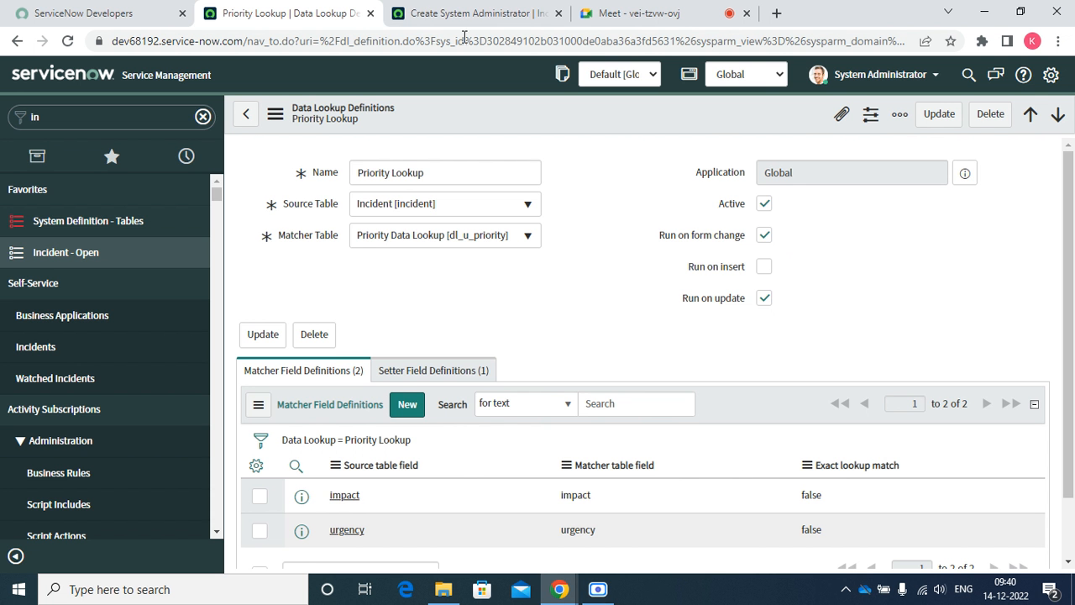
pyautogui.click(430, 12)
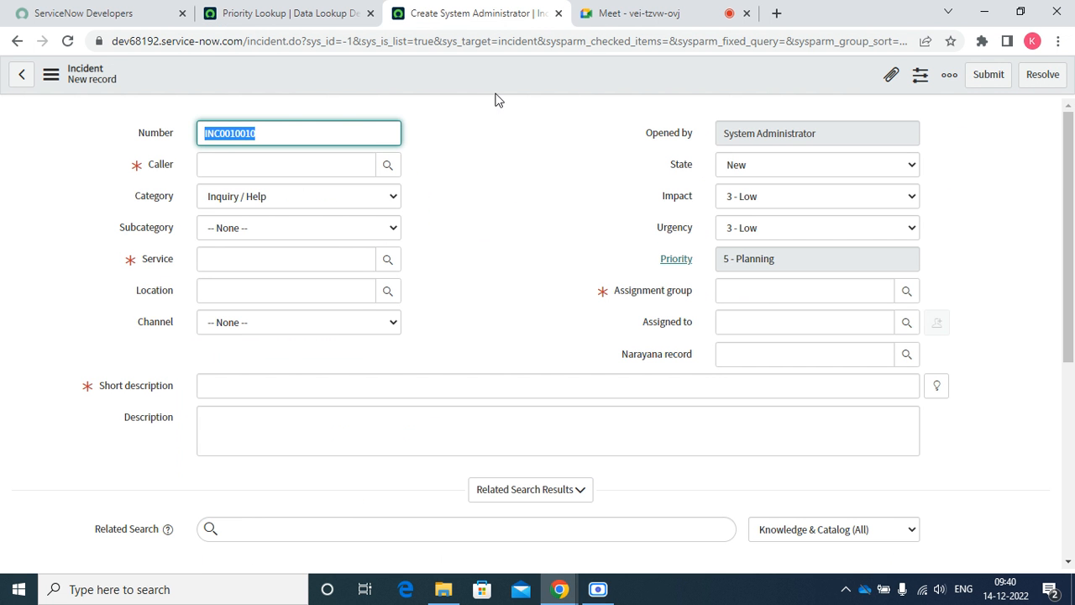
pyautogui.click(751, 200)
pyautogui.click(750, 216)
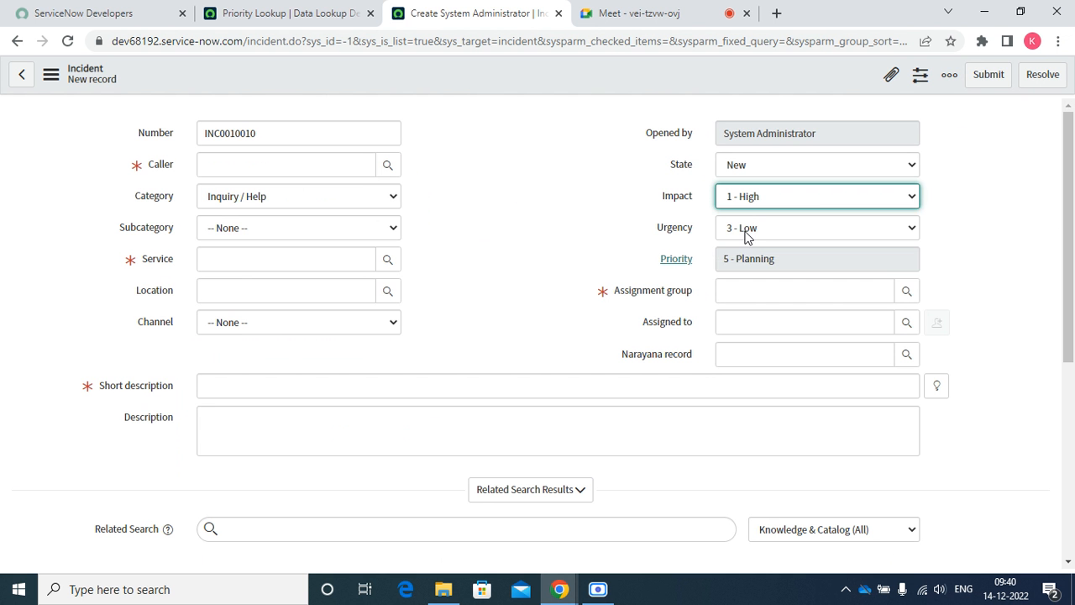
pyautogui.click(746, 233)
pyautogui.click(743, 250)
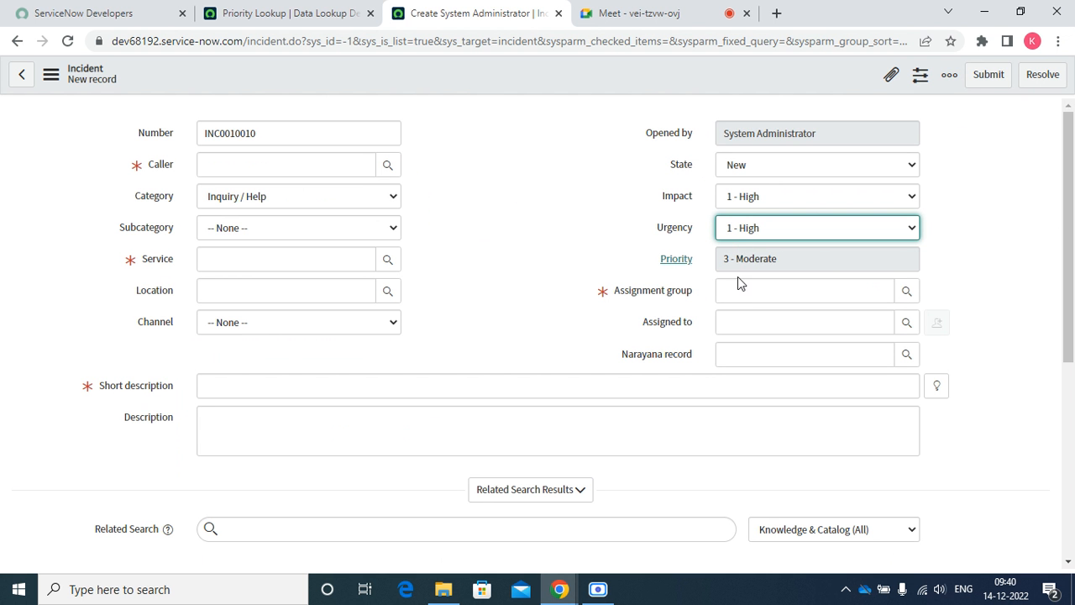
# Fill in the new incident's caller name and set its service to SAP Enterprise Services.
pyautogui.click(327, 161)
pyautogui.write('cal')
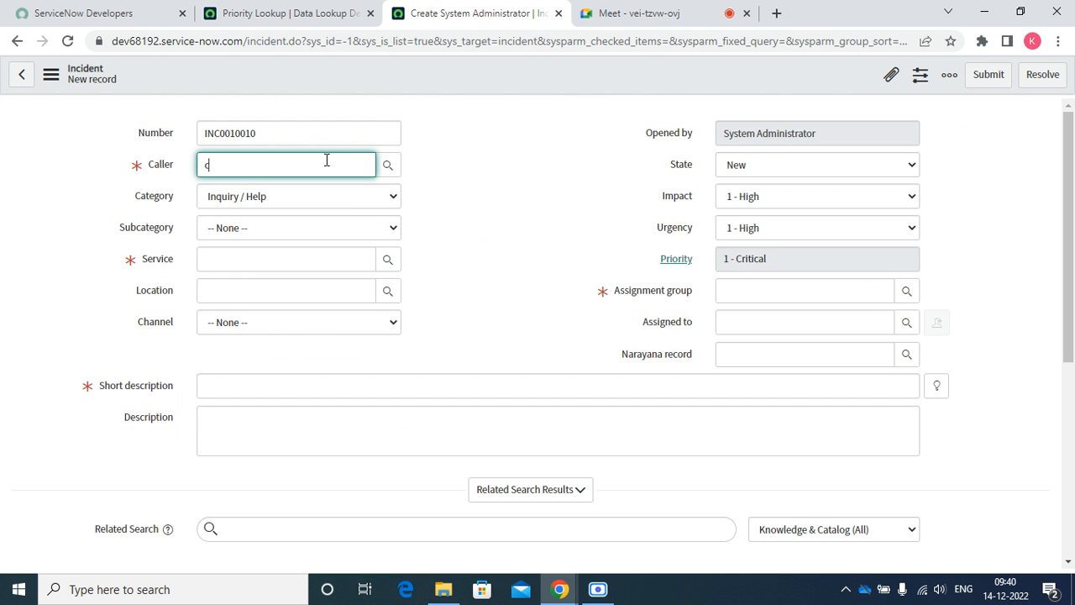
pyautogui.press('BackSpace')
pyautogui.press('BackSpace')
pyautogui.press('BackSpace')
pyautogui.write('abel')
pyautogui.click(257, 200)
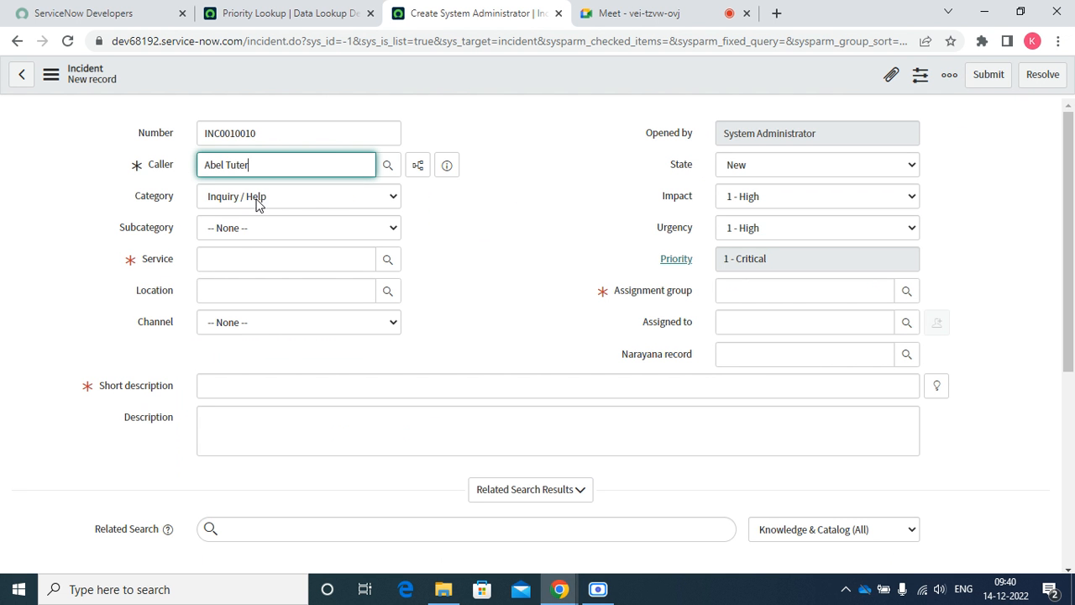
pyautogui.click(237, 259)
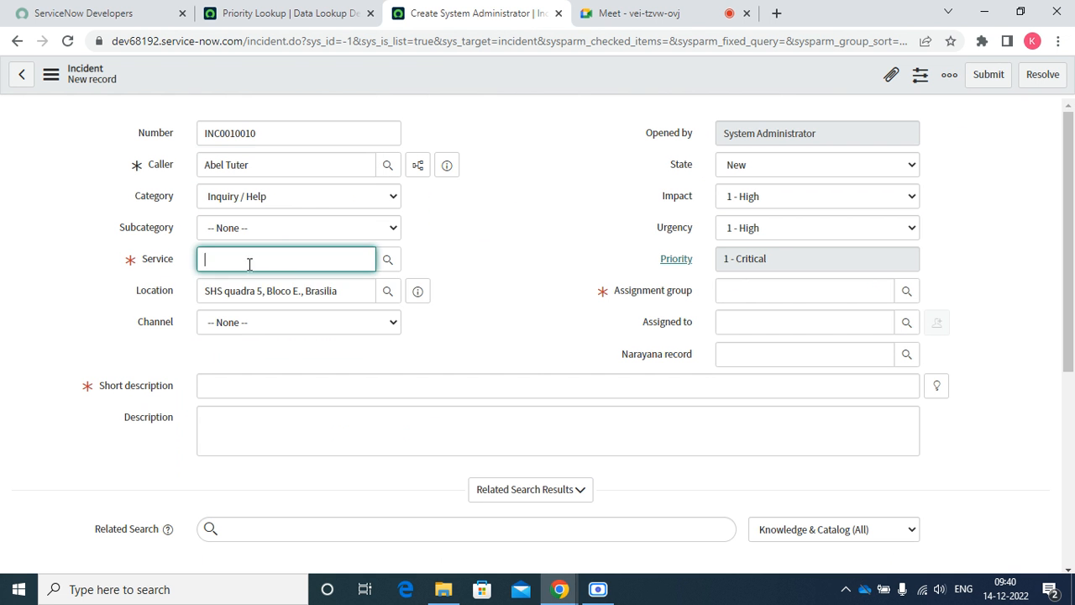
pyautogui.click(299, 293)
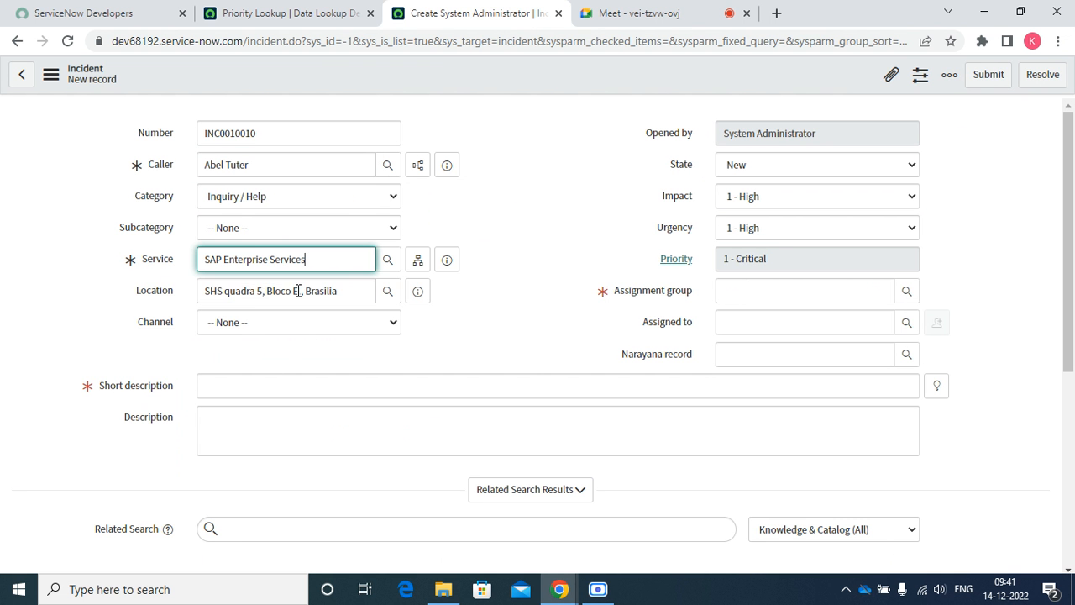
# Complete the incident with the short description "test" and the assignment group Software, and save it.
pyautogui.click(250, 392)
pyautogui.write('test')
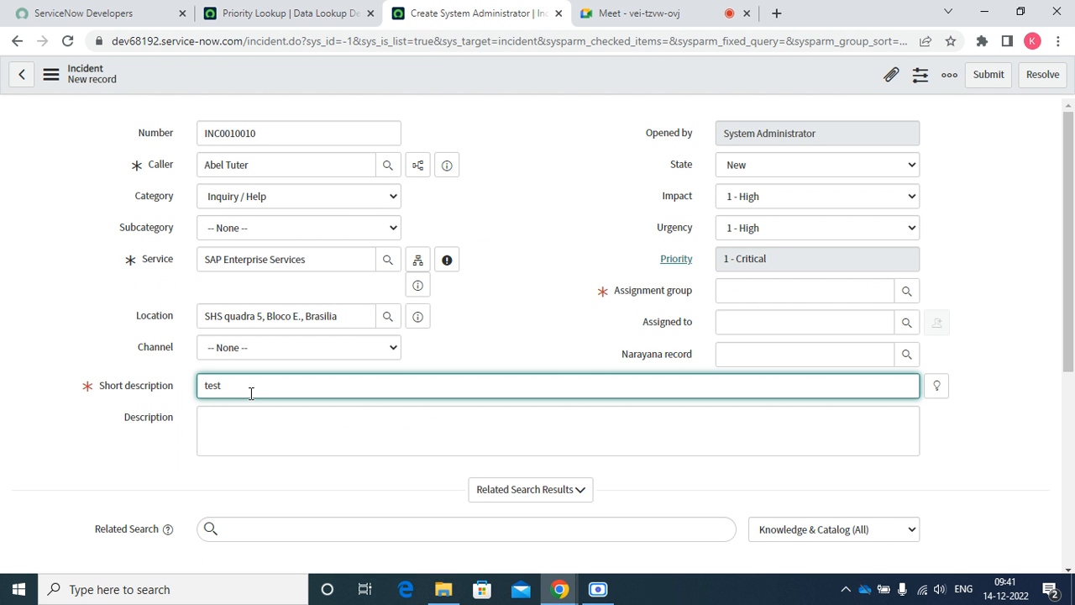
pyautogui.click(771, 294)
pyautogui.write('of')
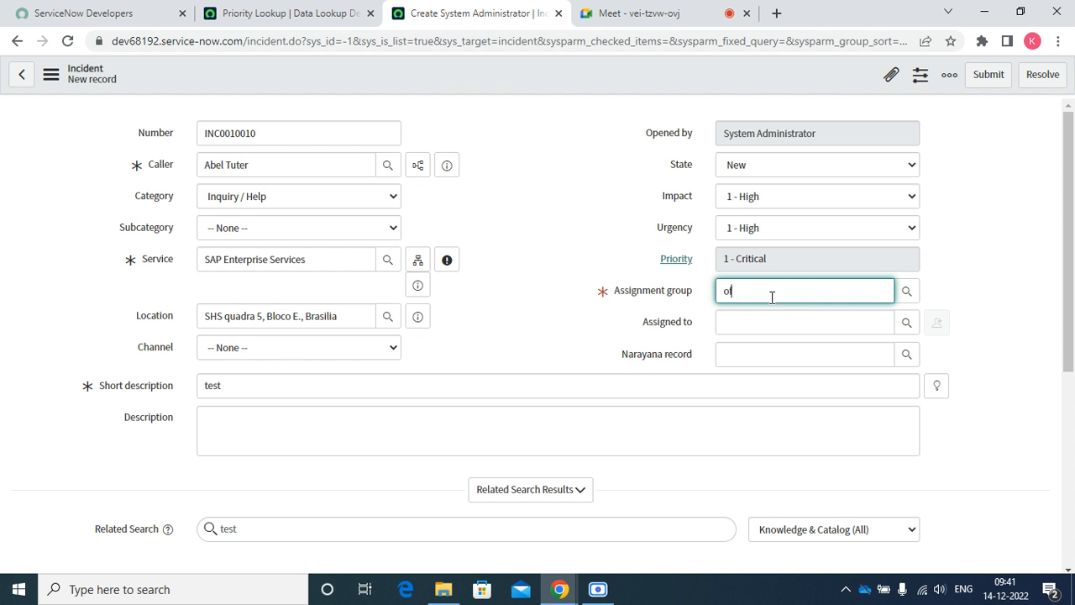
pyautogui.write('f')
pyautogui.doubleClick(767, 294)
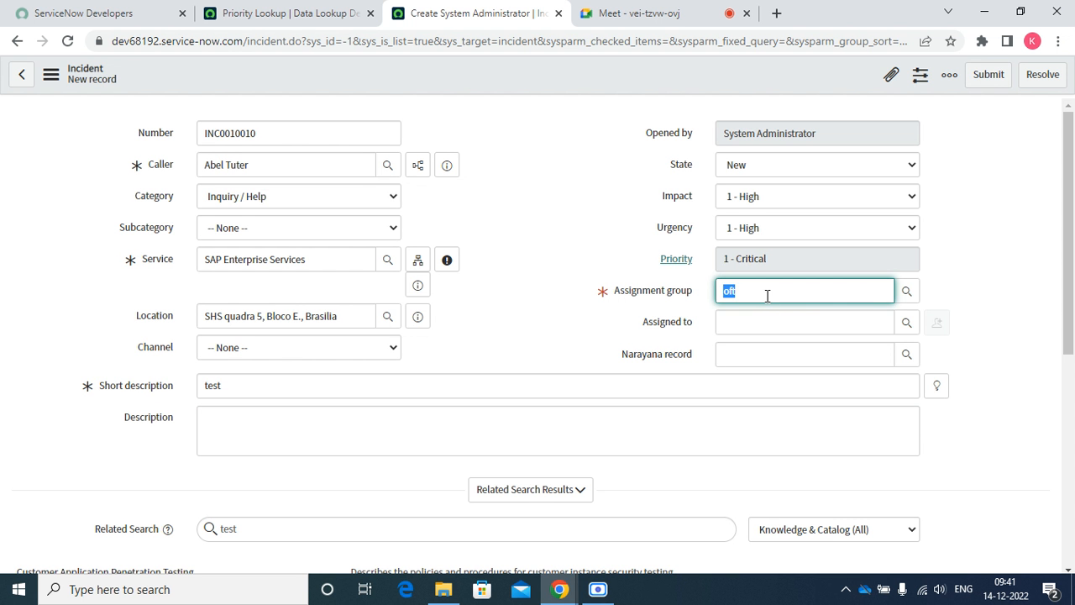
pyautogui.write('soft')
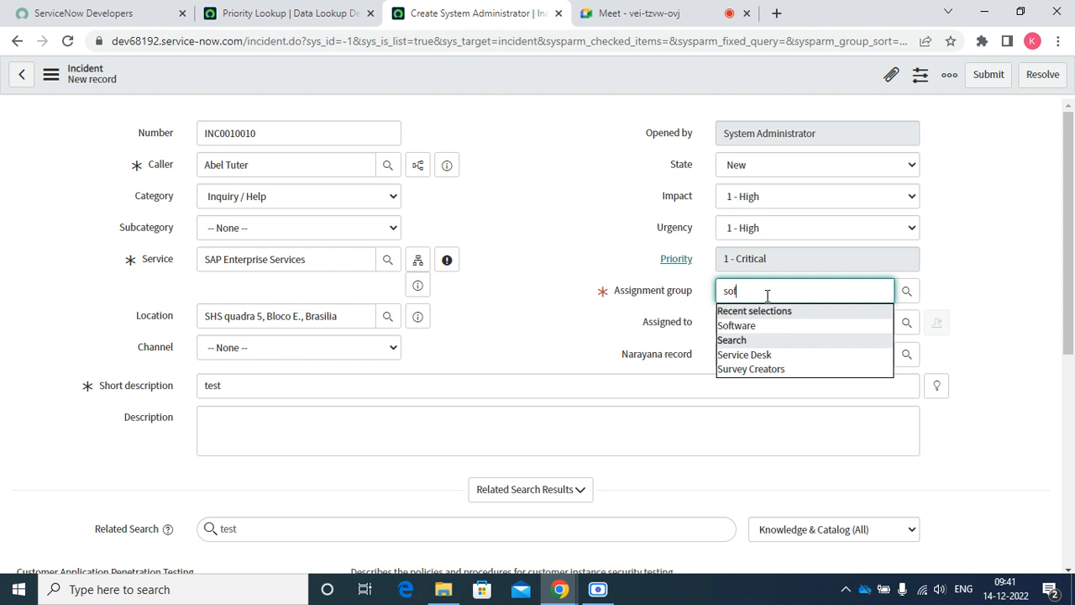
pyautogui.click(756, 326)
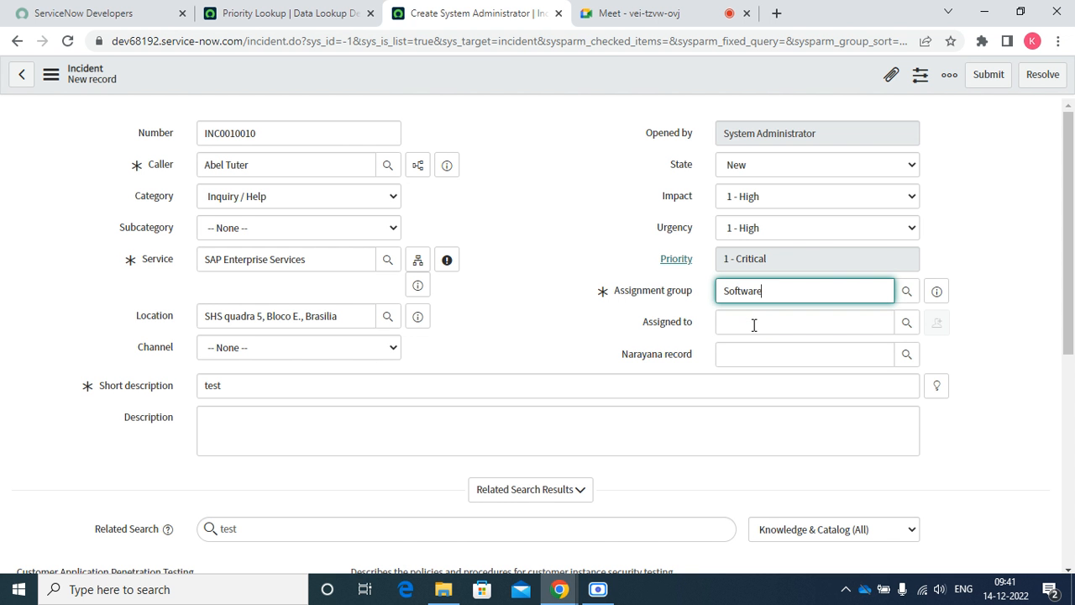
pyautogui.rightClick(507, 66)
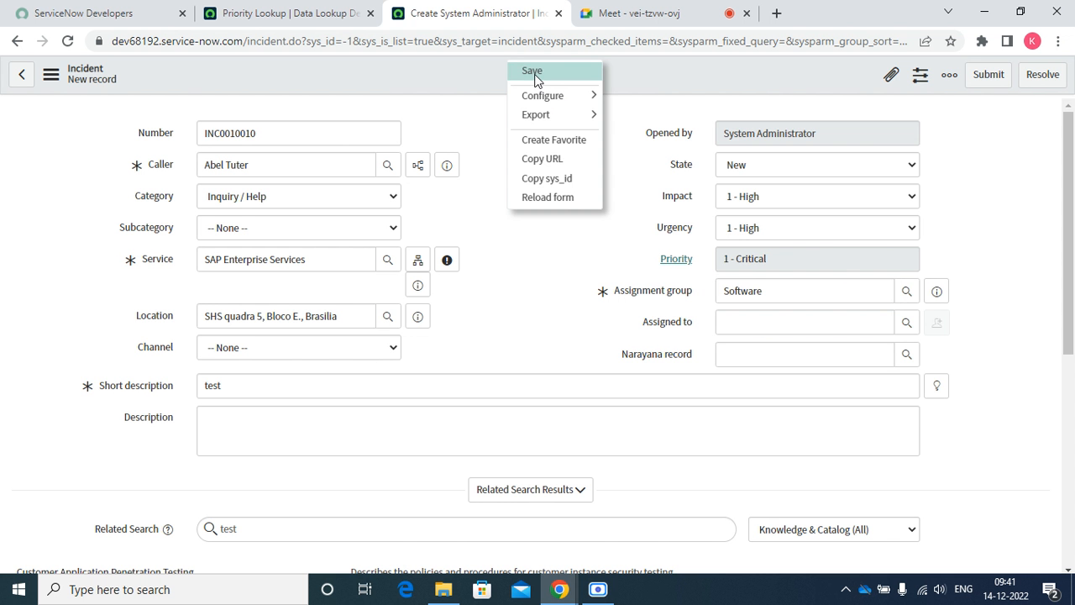
pyautogui.click(534, 78)
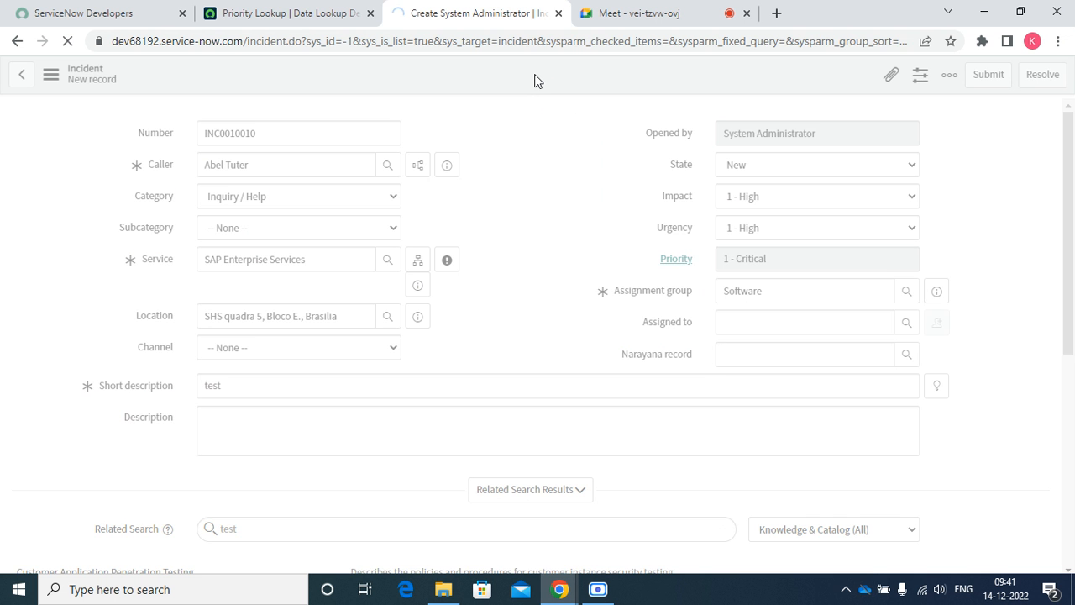
# Compare the saved incident with the Priority Lookup definition, and save the definition with Run on form change turned off.
pyautogui.click(284, 13)
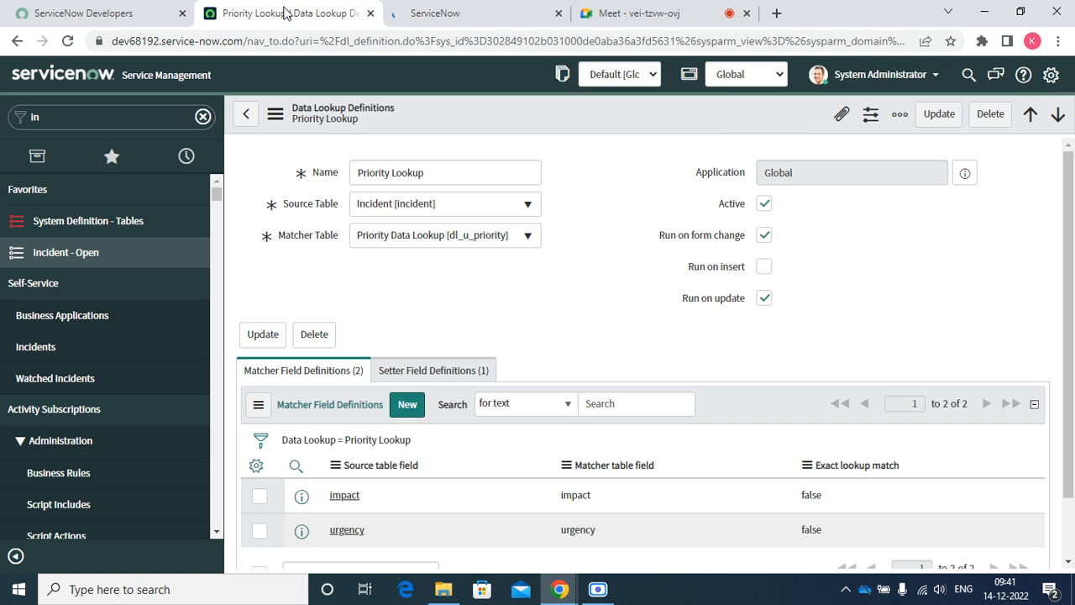
pyautogui.click(480, 22)
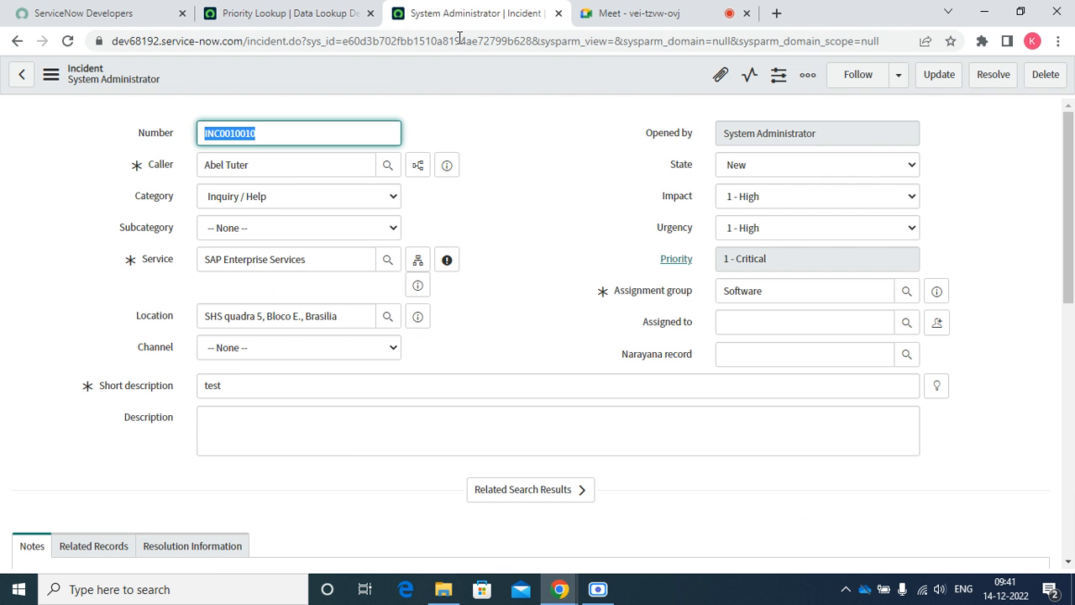
pyautogui.click(333, 14)
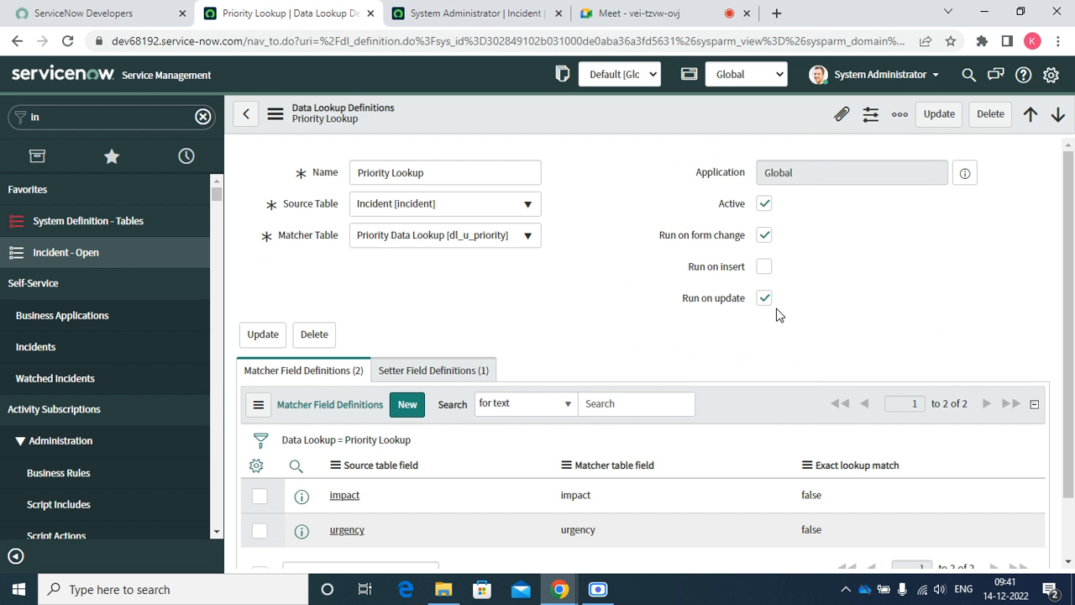
pyautogui.click(764, 237)
pyautogui.rightClick(500, 111)
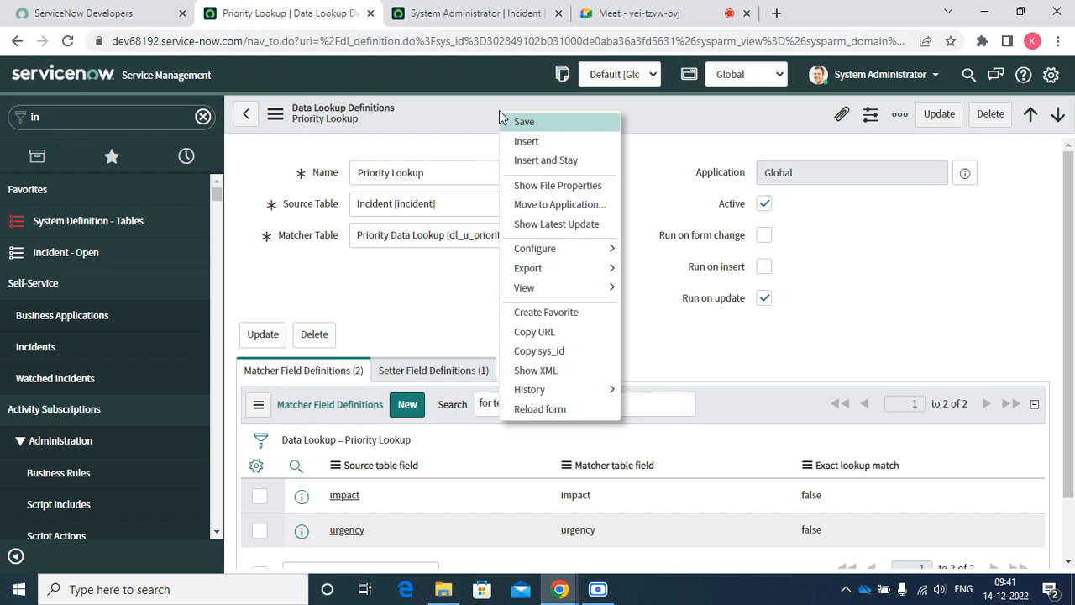
pyautogui.click(520, 121)
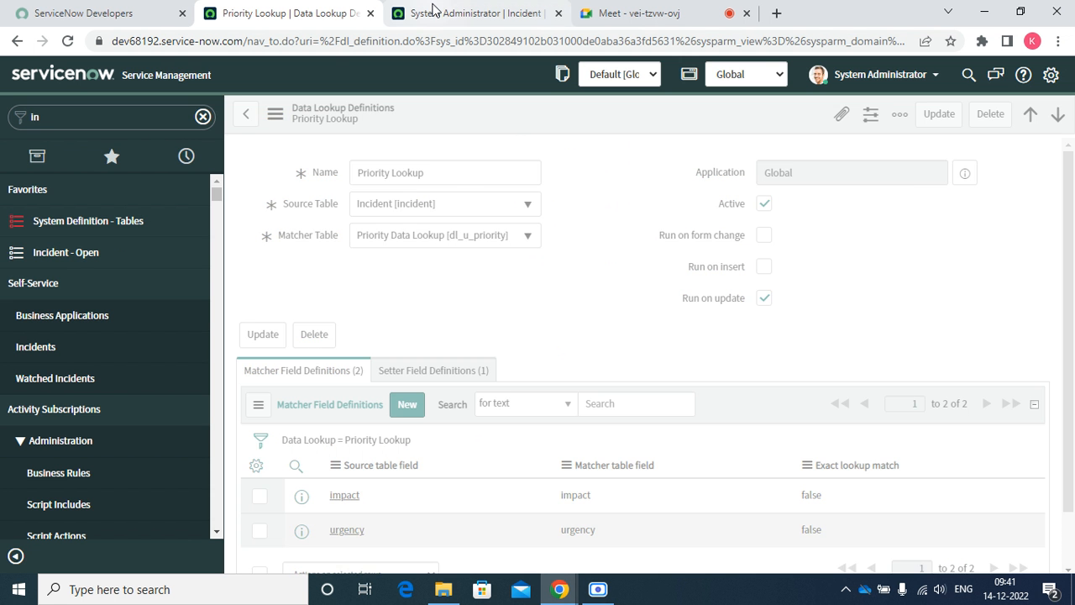
# Return from the saved incident to a blank incident form, and fill in the caller and the service SAP Enterprise Services.
pyautogui.click(434, 11)
pyautogui.click(18, 41)
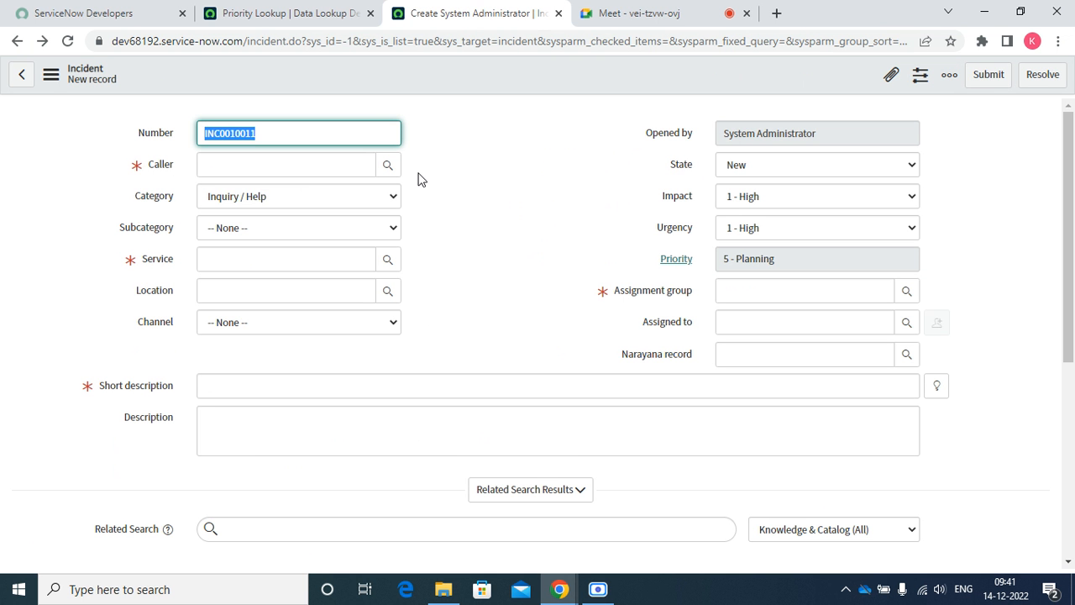
pyautogui.click(300, 165)
pyautogui.write('abe')
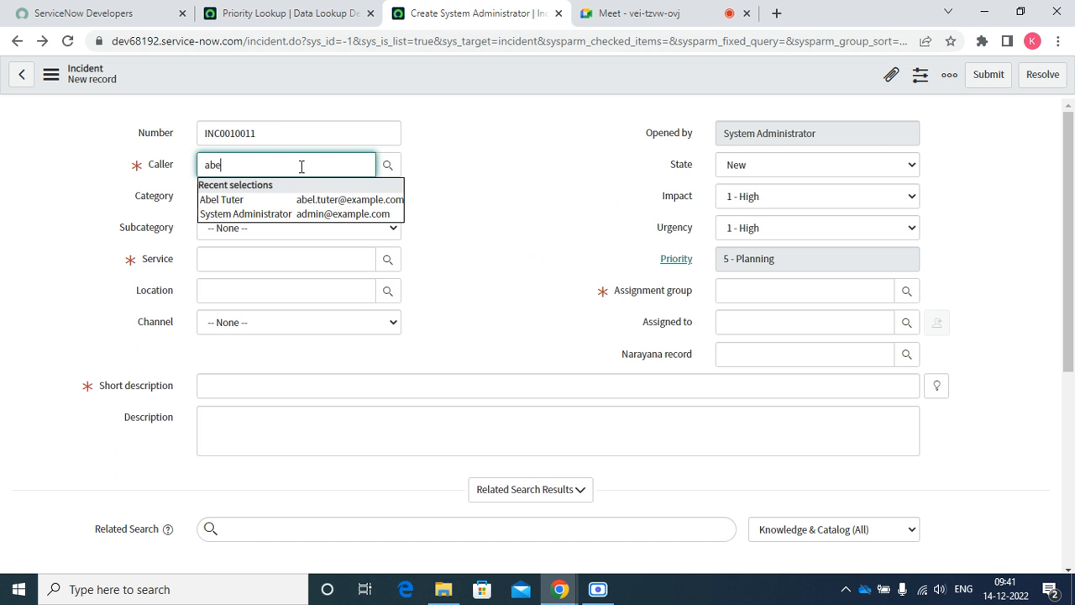
pyautogui.write('l')
pyautogui.click(246, 199)
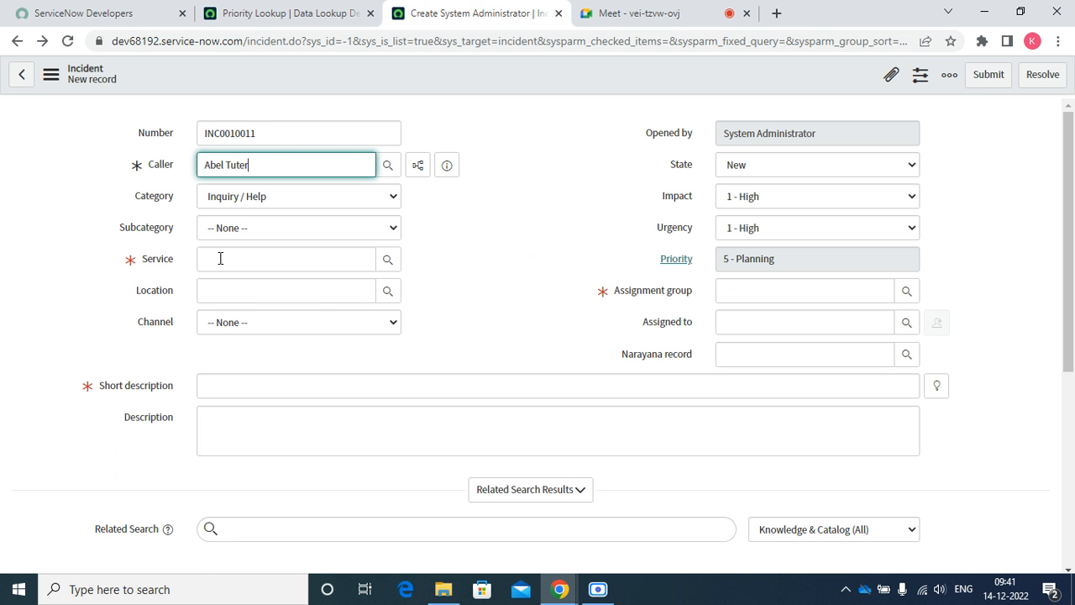
pyautogui.click(220, 259)
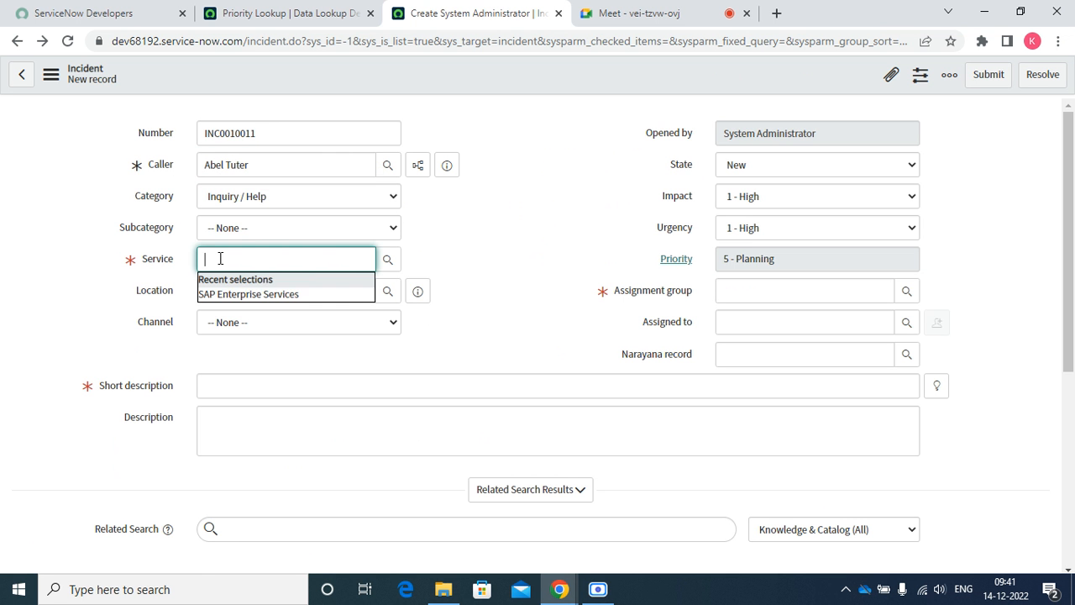
pyautogui.press('Down')
pyautogui.press('Tab')
pyautogui.press('Tab')
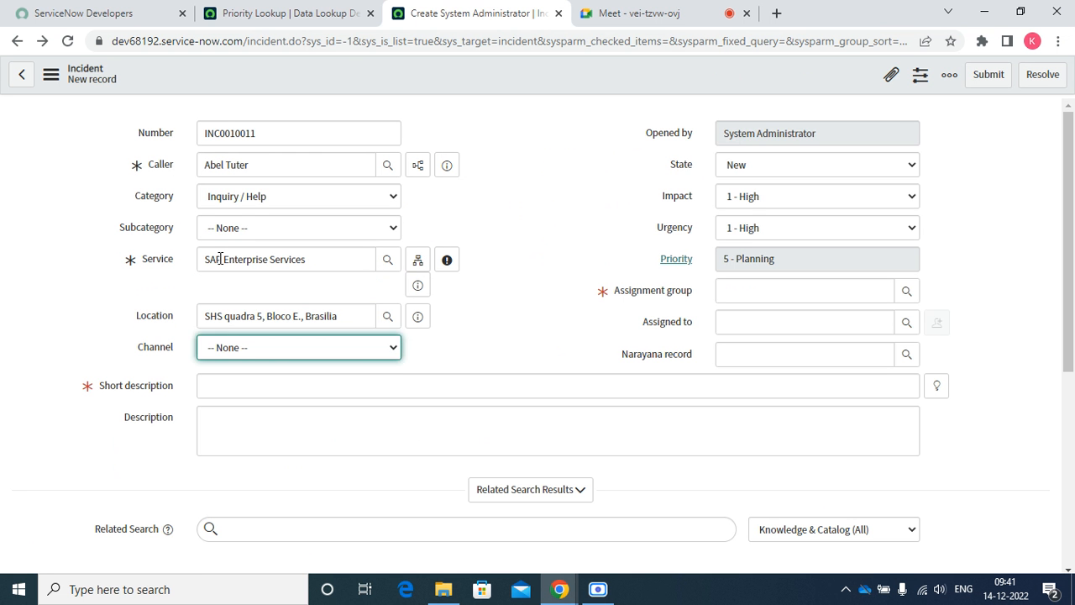
# Set both the impact and the urgency of the new incident to 2 - Medium.
pyautogui.press('Tab')
pyautogui.press('Tab')
pyautogui.press('Tab')
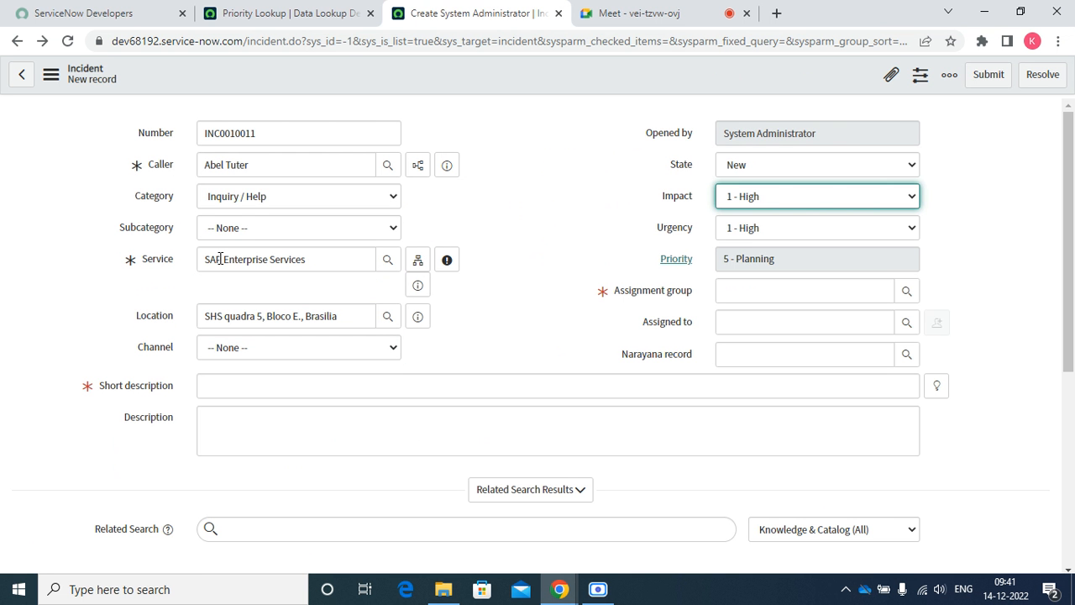
pyautogui.press('Down')
pyautogui.press('Tab')
pyautogui.press('Down')
pyautogui.press('Tab')
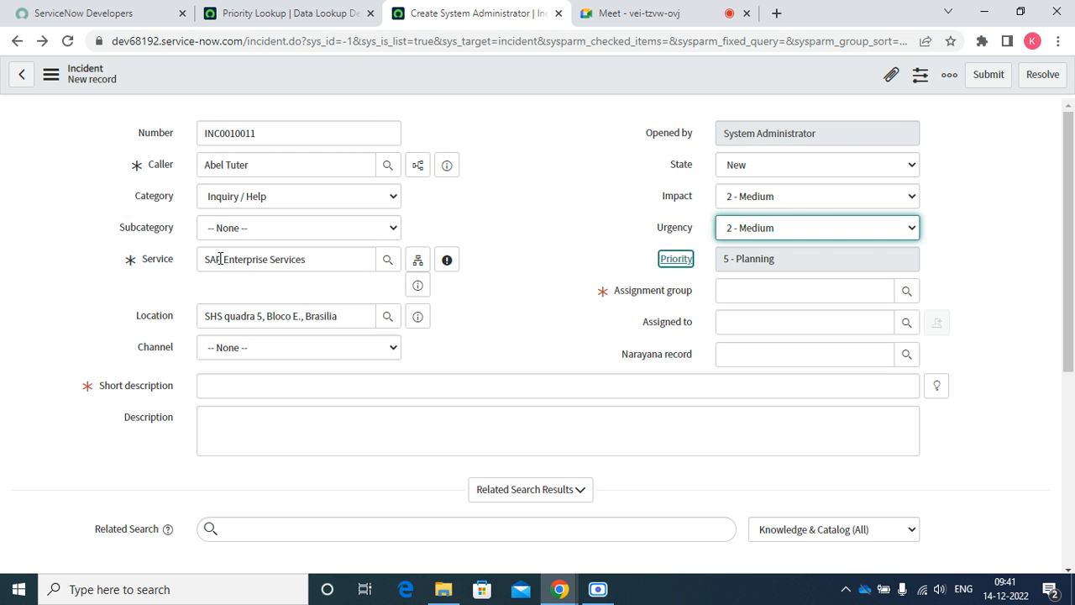
# Assign the new incident to the Software group, enter the short description "Test", and save the record.
pyautogui.press('Tab')
pyautogui.press('Tab')
pyautogui.write('soft')
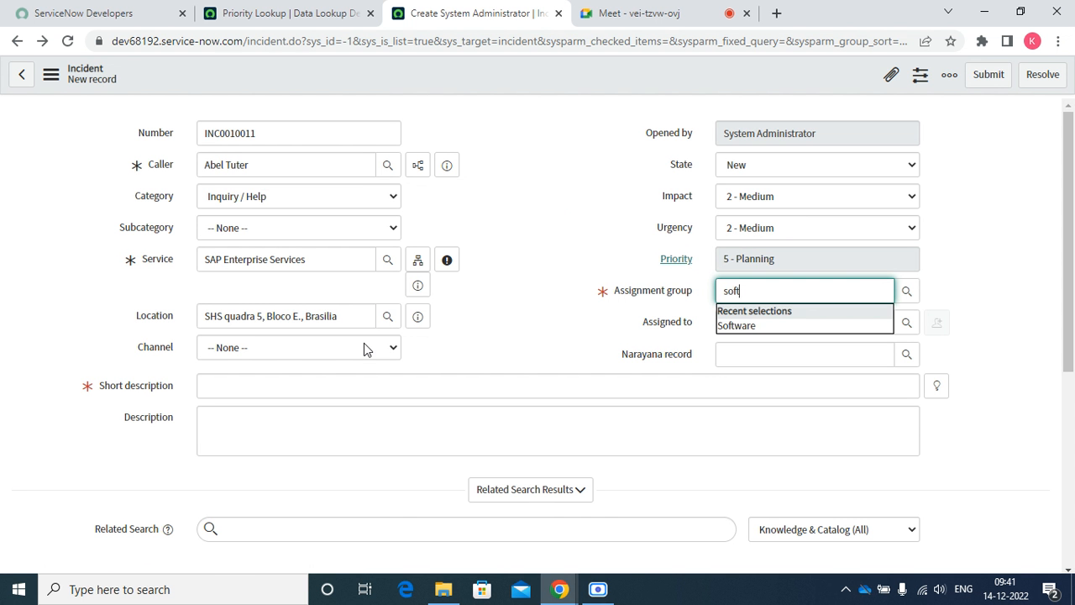
pyautogui.press('Down')
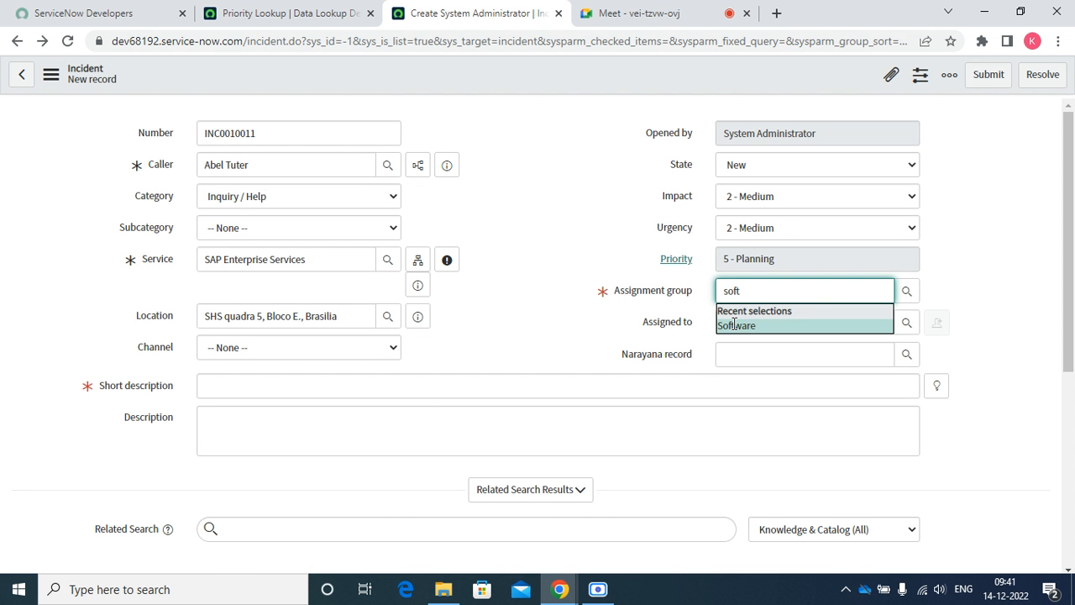
pyautogui.press('Return')
pyautogui.click(392, 391)
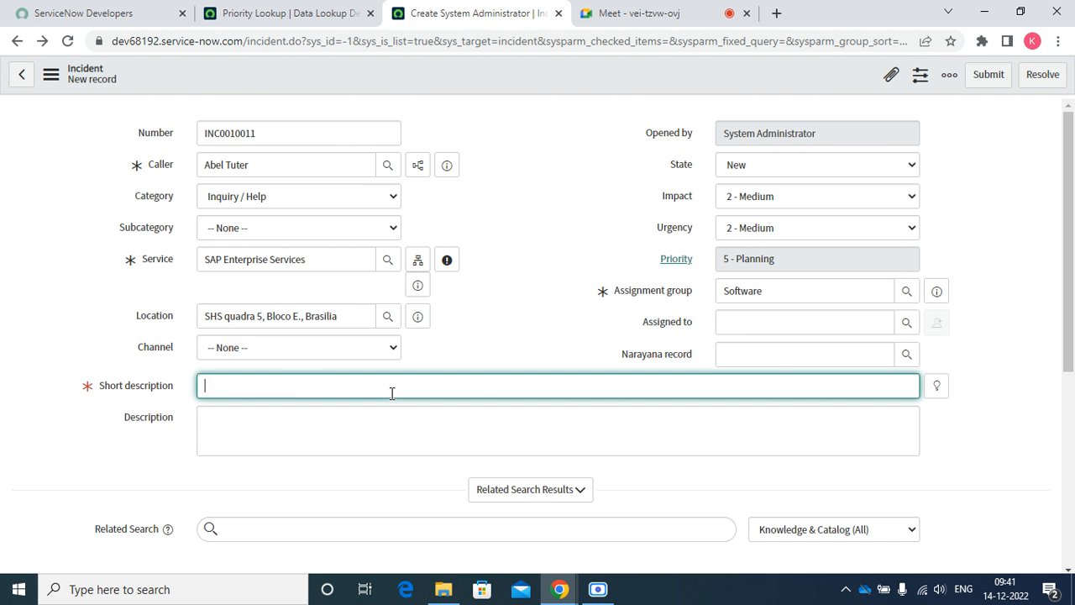
pyautogui.write('Test')
pyautogui.rightClick(354, 79)
pyautogui.click(377, 89)
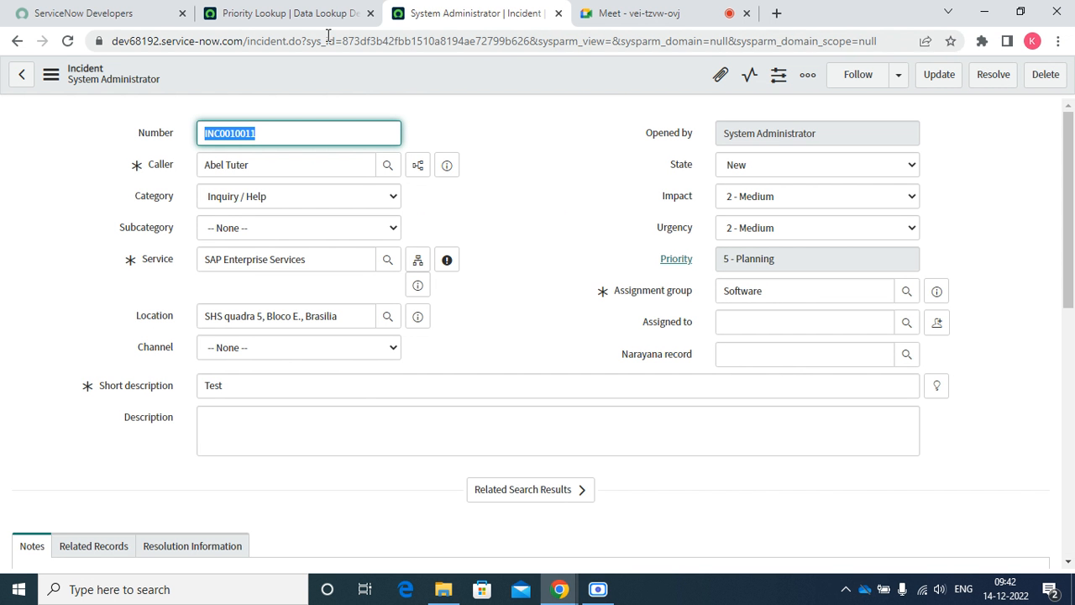
# Recheck the Priority Lookup definition, and save the incident with urgency 1 - High and impact 3 - Low.
pyautogui.click(301, 22)
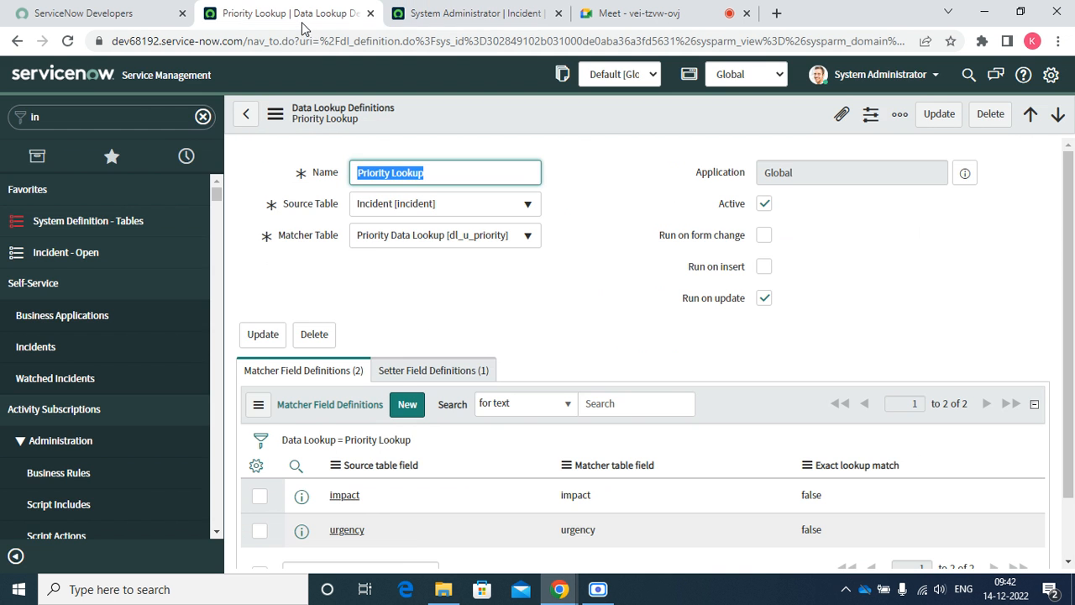
pyautogui.click(491, 19)
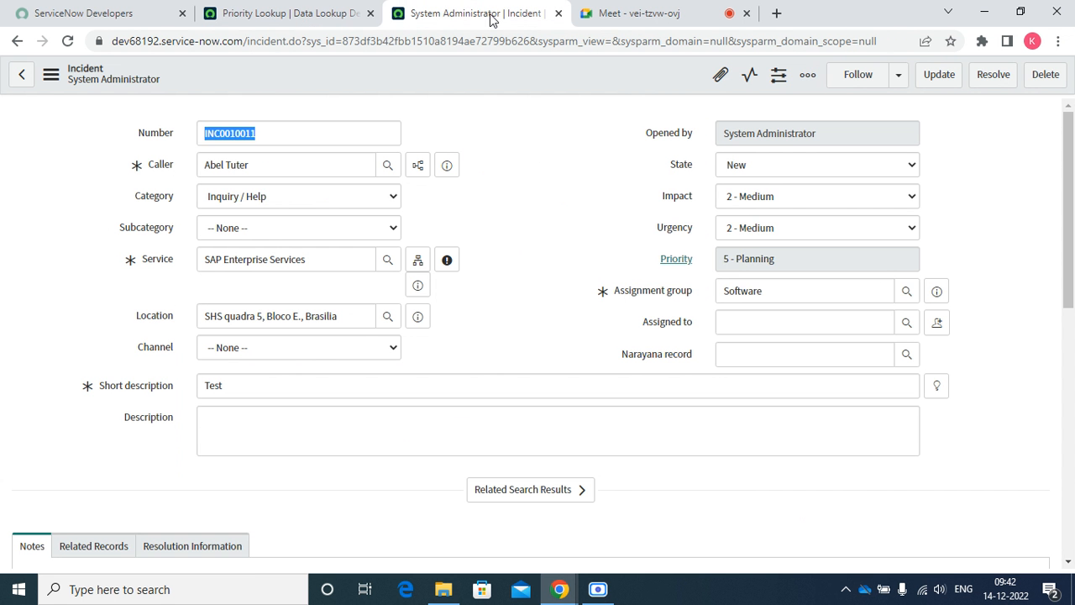
pyautogui.click(774, 226)
pyautogui.click(755, 245)
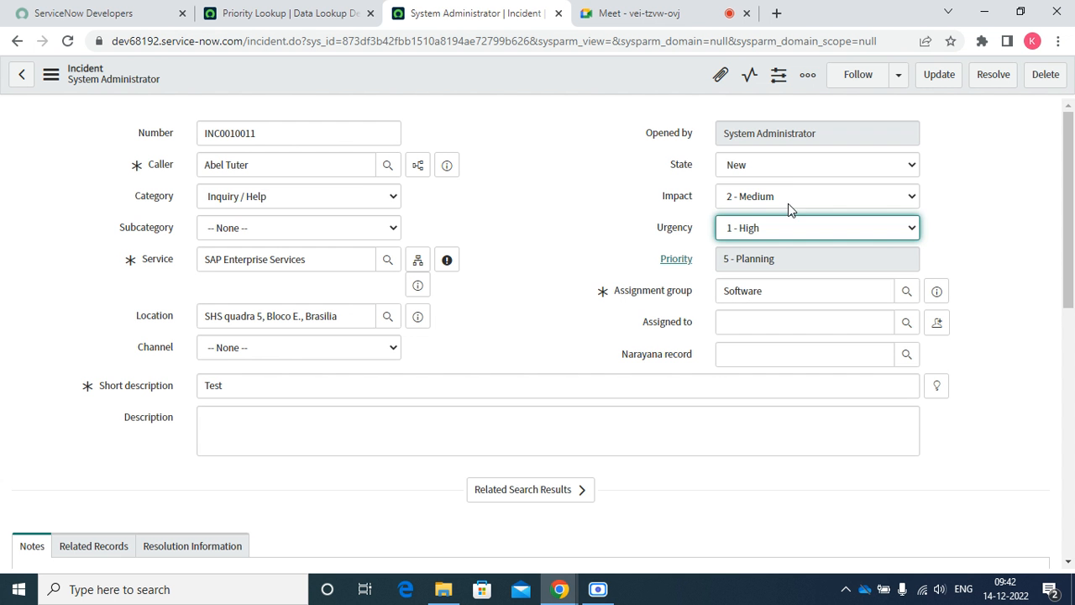
pyautogui.click(791, 193)
pyautogui.click(747, 243)
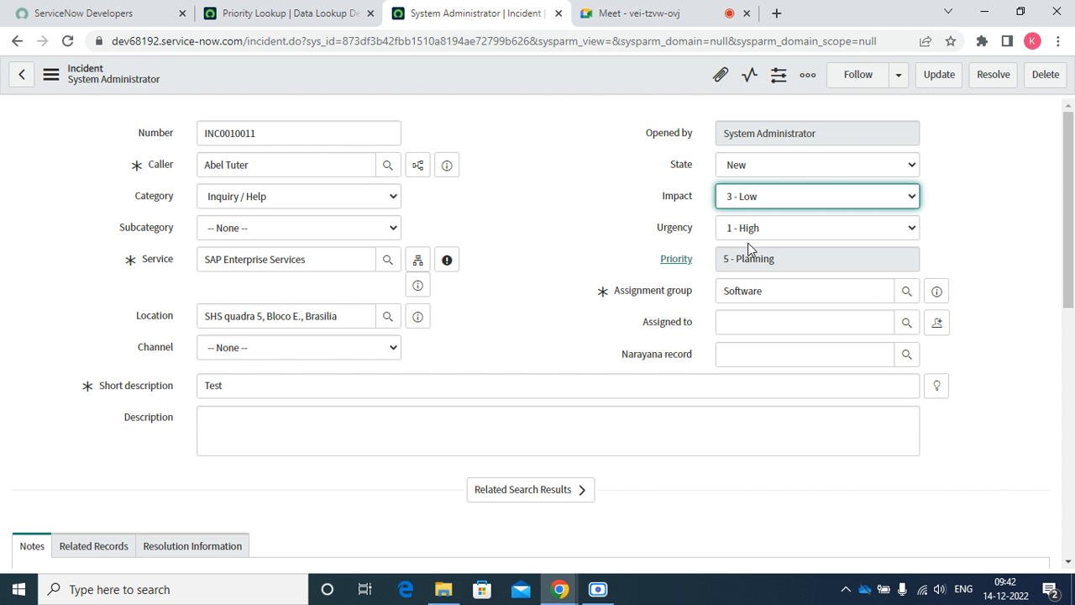
pyautogui.rightClick(542, 74)
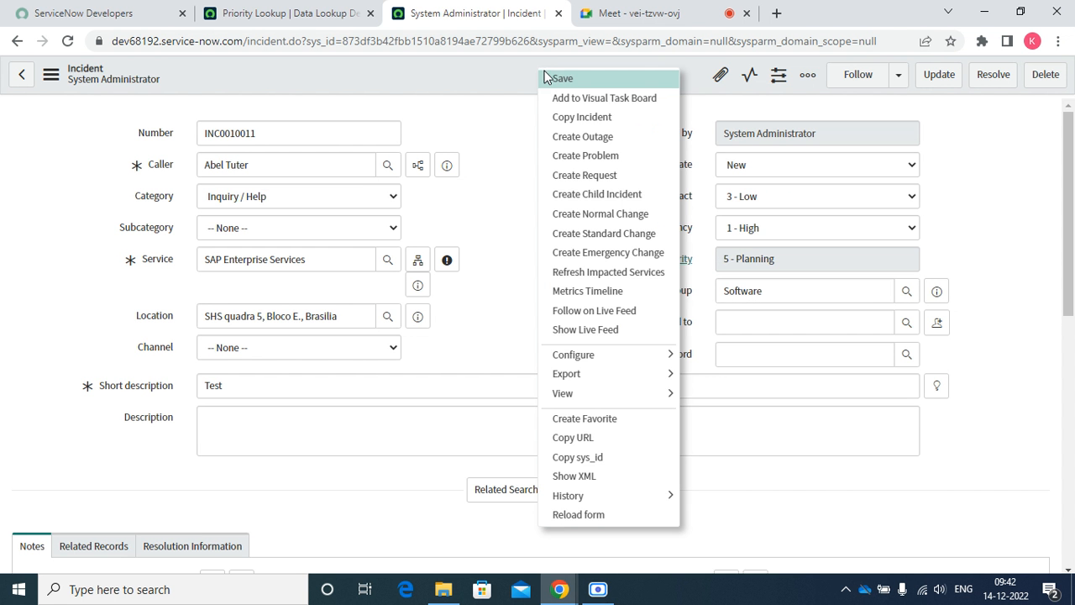
pyautogui.click(561, 80)
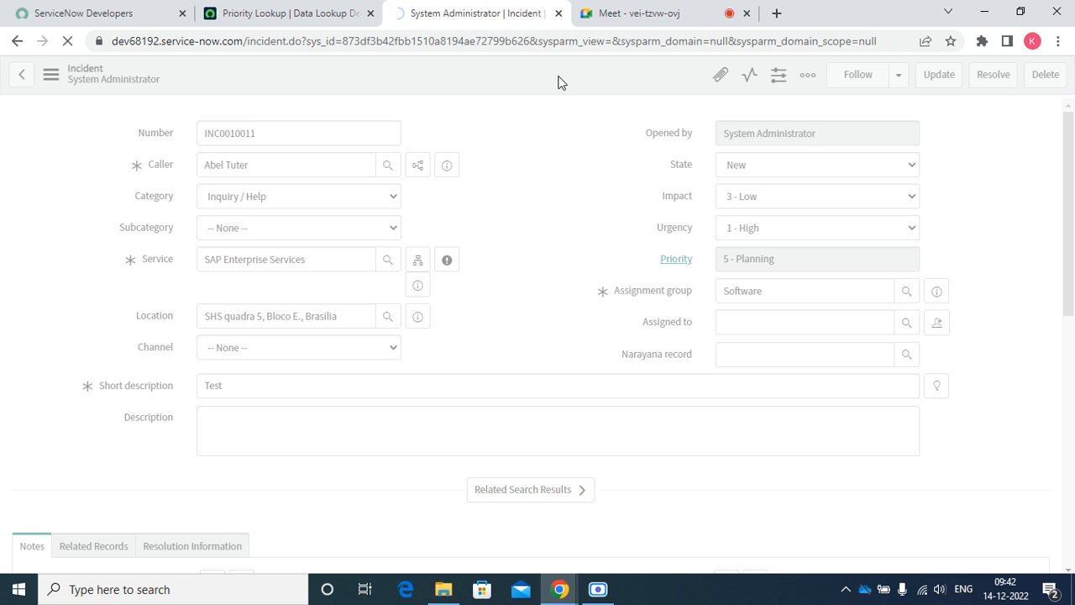
# Check the updated incident's priority against the run options in the Priority Lookup definition.
pyautogui.click(753, 261)
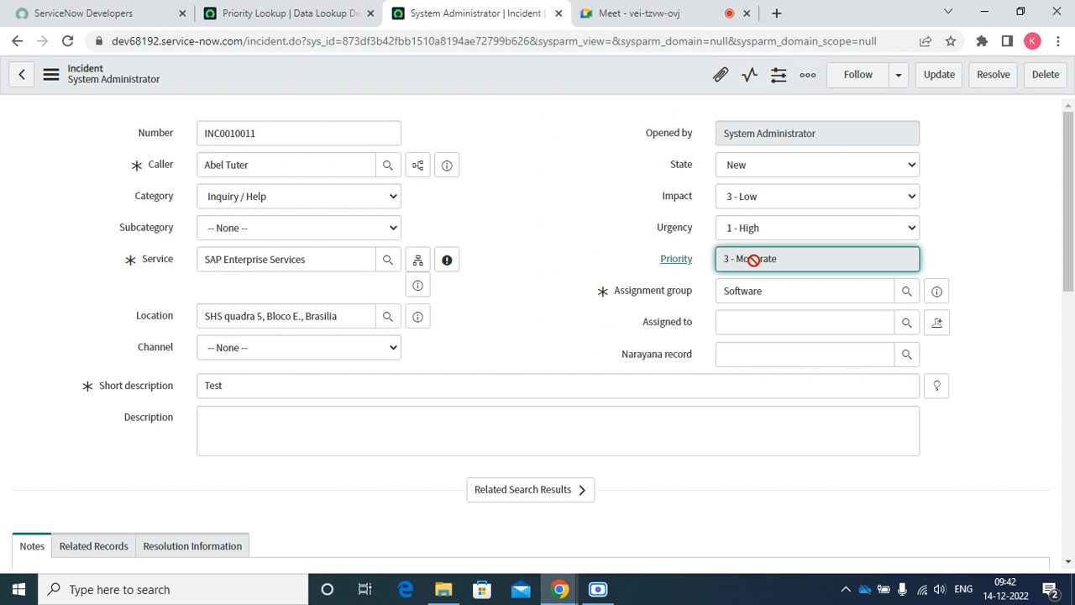
pyautogui.click(291, 13)
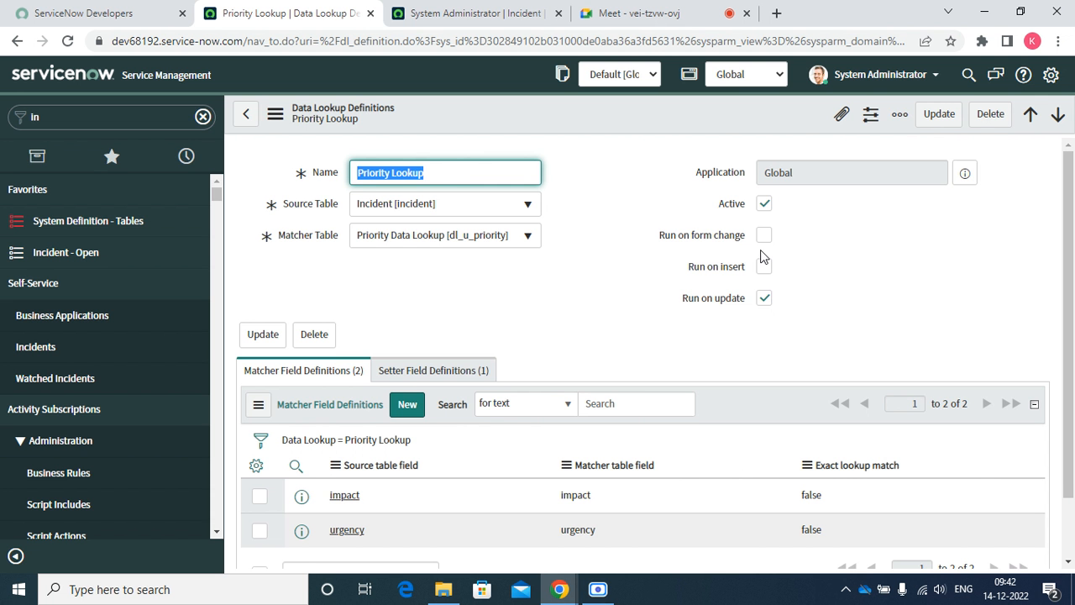
# Recheck the incident, enable Run on insert and Run on form change in the Priority Lookup definition, and save the definition.
pyautogui.click(478, 10)
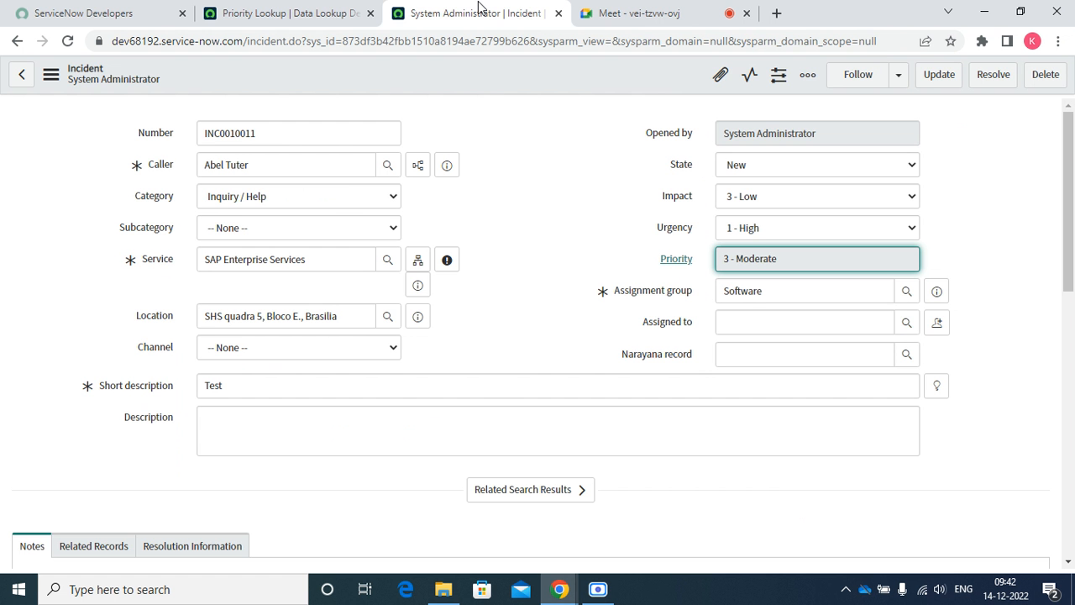
pyautogui.click(277, 11)
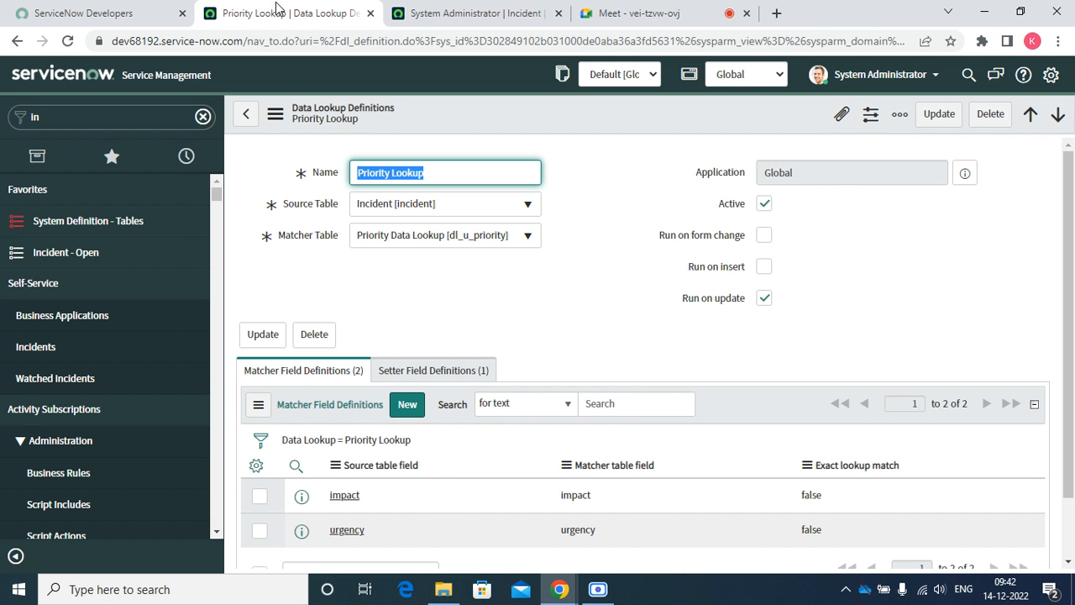
pyautogui.click(763, 270)
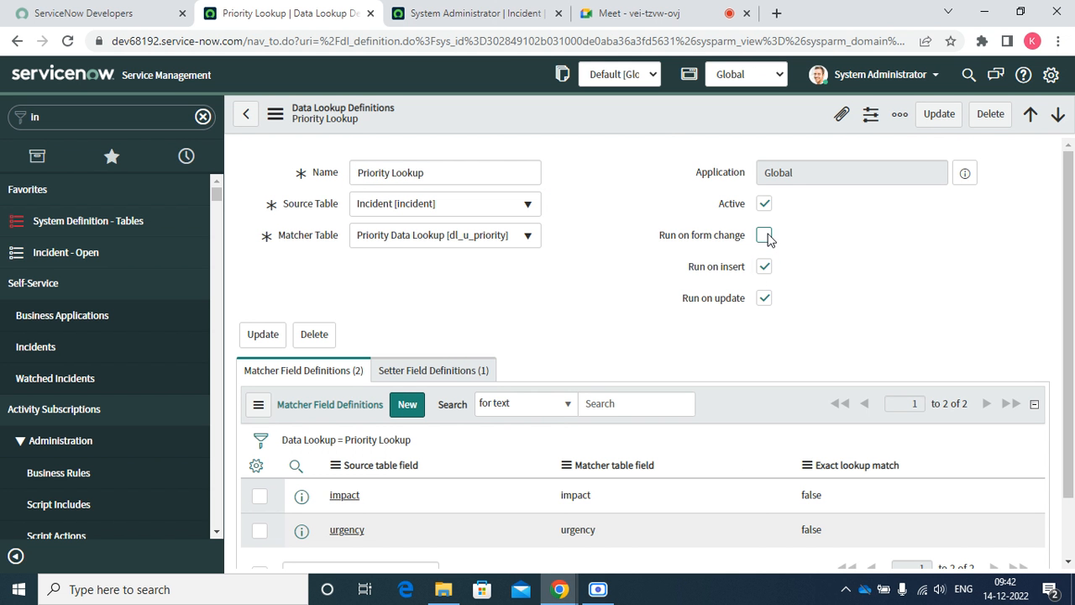
pyautogui.click(764, 237)
pyautogui.rightClick(548, 123)
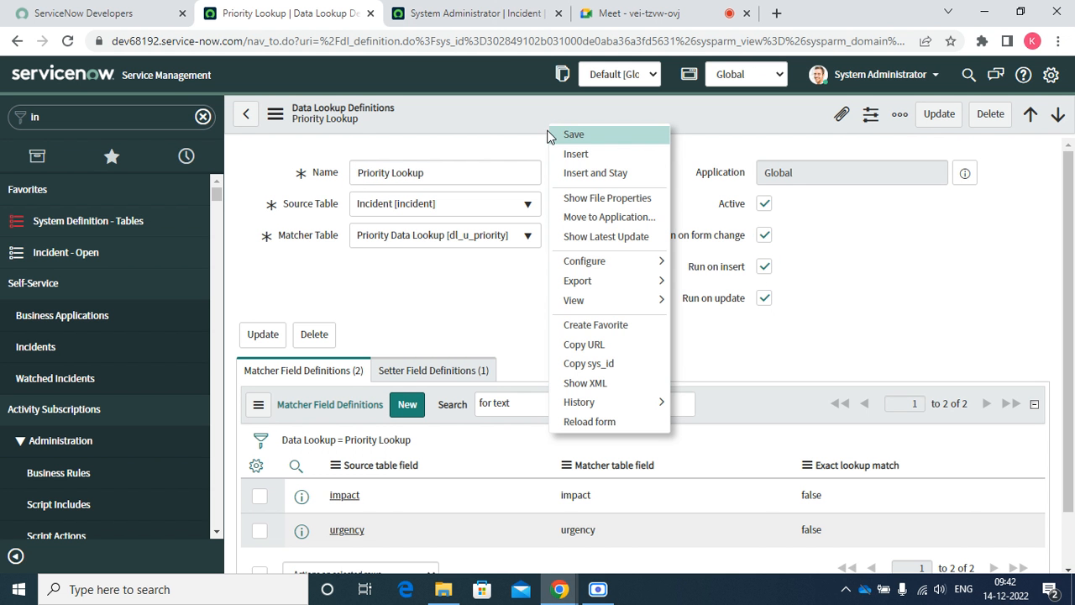
pyautogui.click(574, 135)
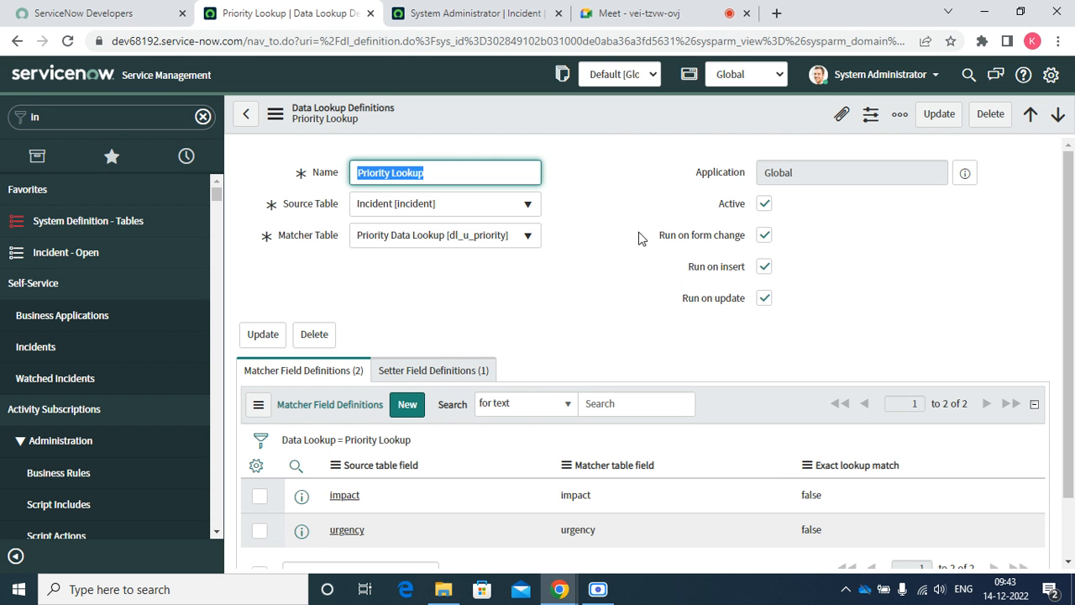
# Review the Priority Lookup definition's matcher and setter field definitions, and refresh the setter list.
pyautogui.click(1068, 563)
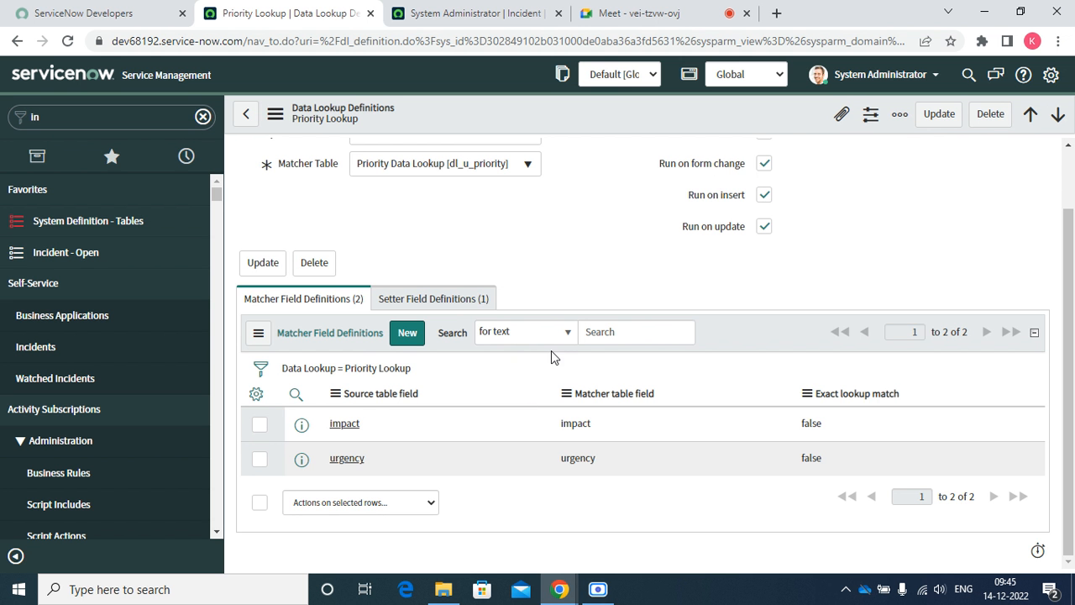
pyautogui.click(472, 302)
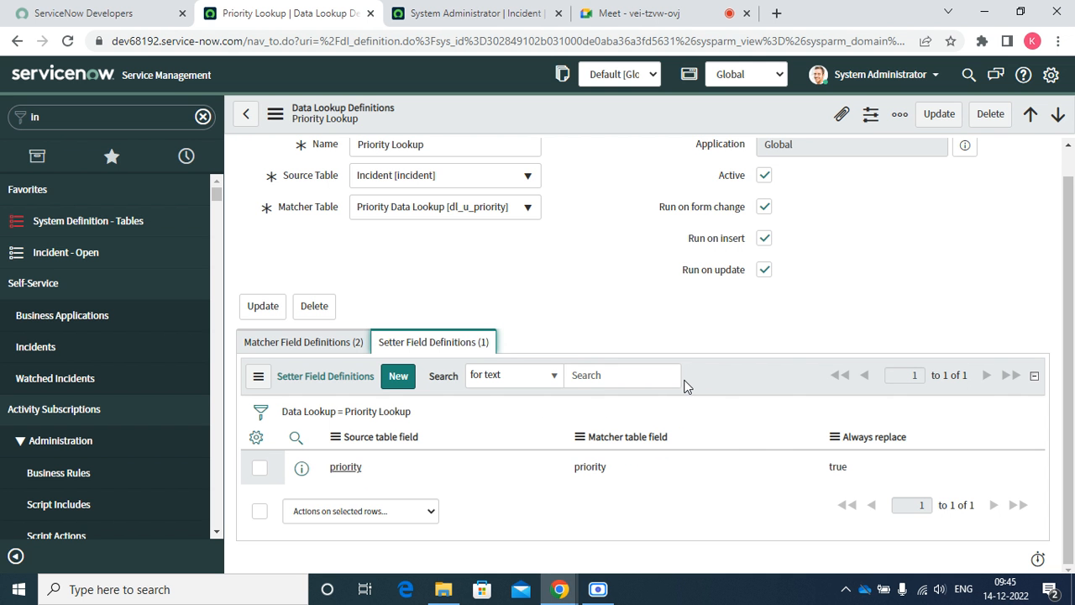
pyautogui.rightClick(708, 372)
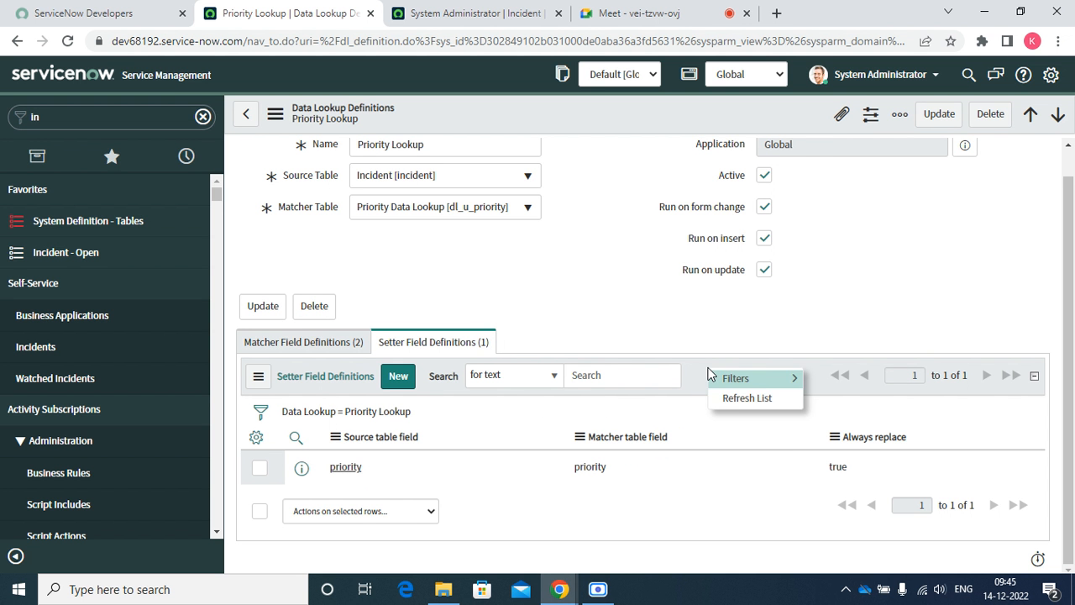
pyautogui.click(746, 400)
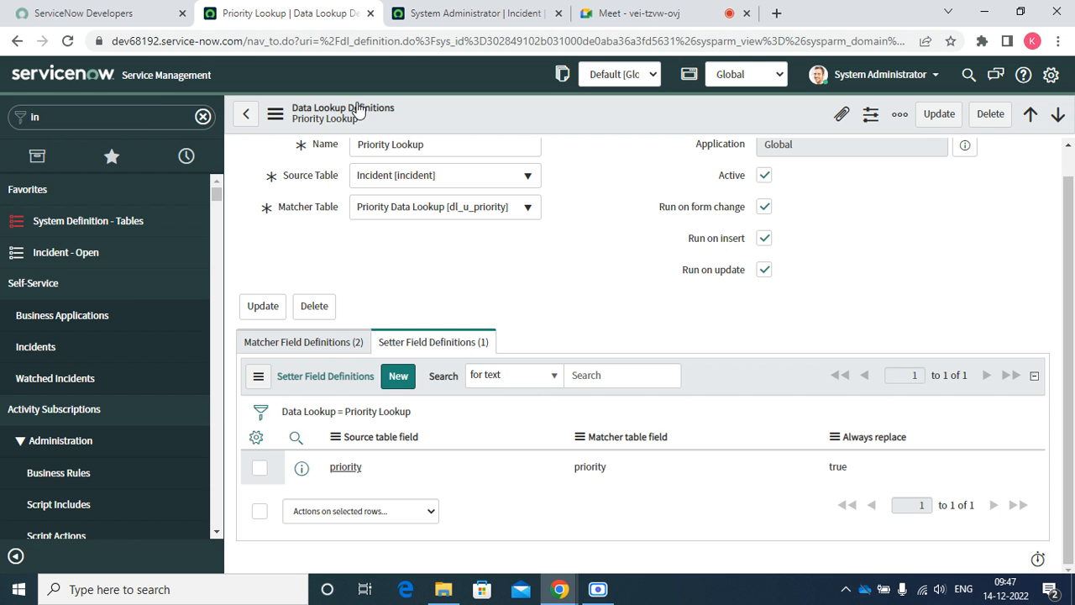
# Filter the navigator for "look" and add Priority Lookup Rules and Data Lookup Definitions to the favorites.
pyautogui.click(154, 108)
pyautogui.write('look')
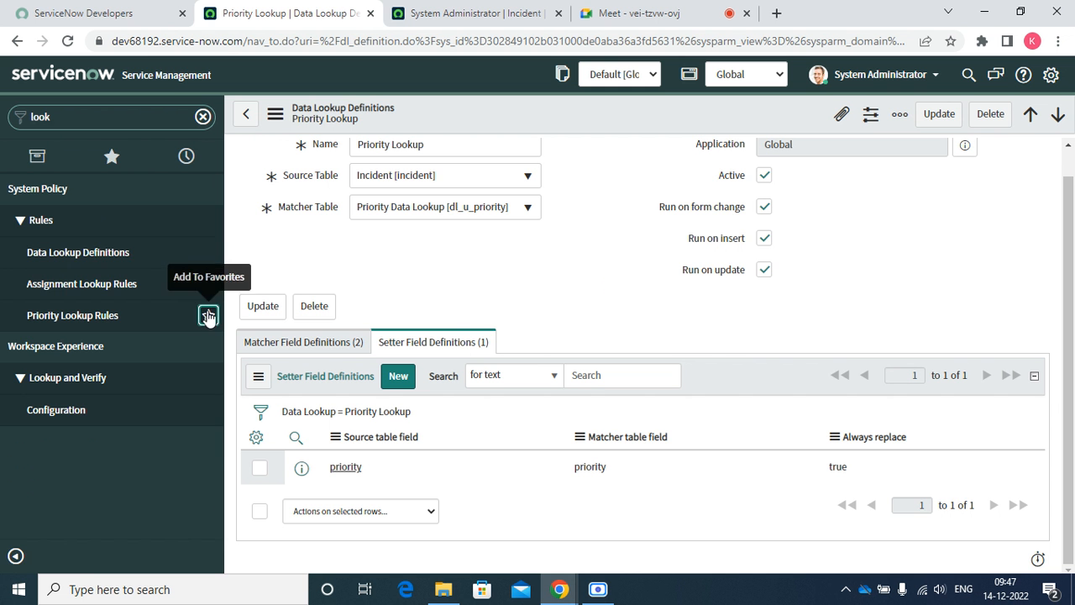
pyautogui.click(206, 315)
pyautogui.click(202, 258)
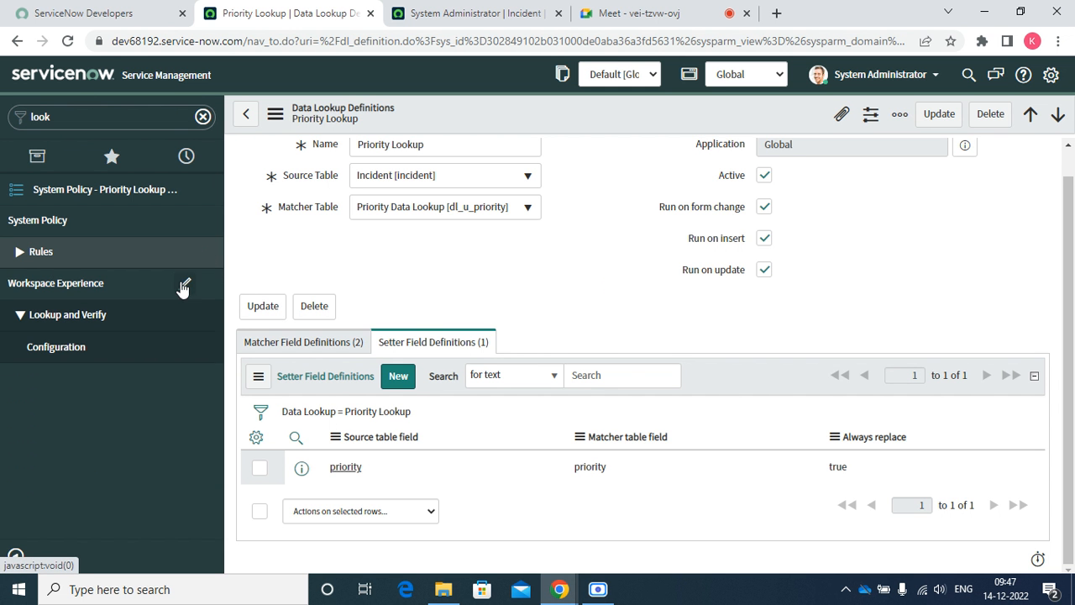
pyautogui.click(15, 262)
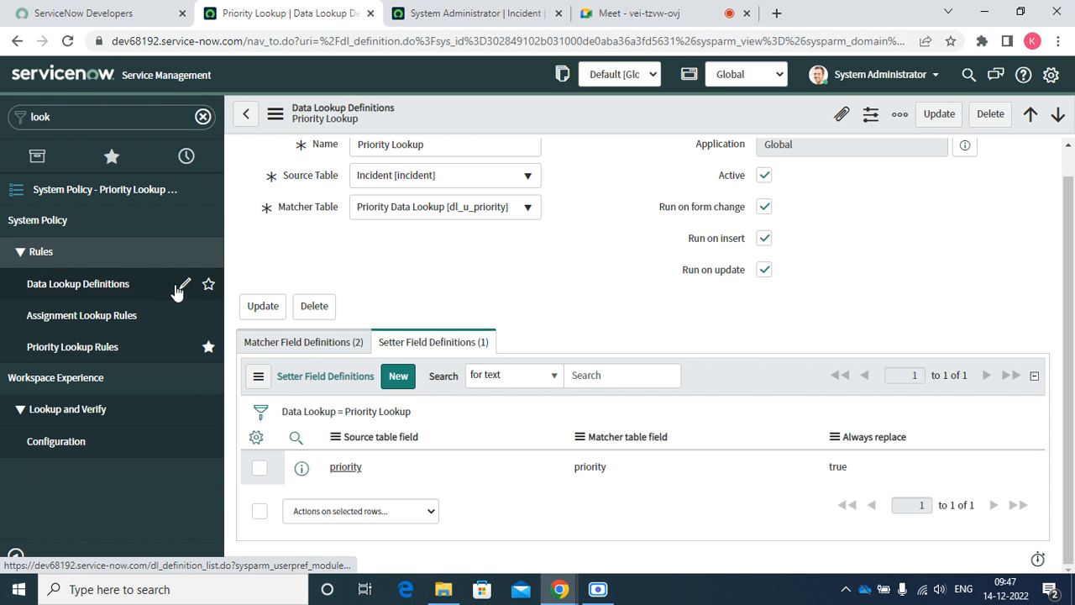
pyautogui.click(208, 284)
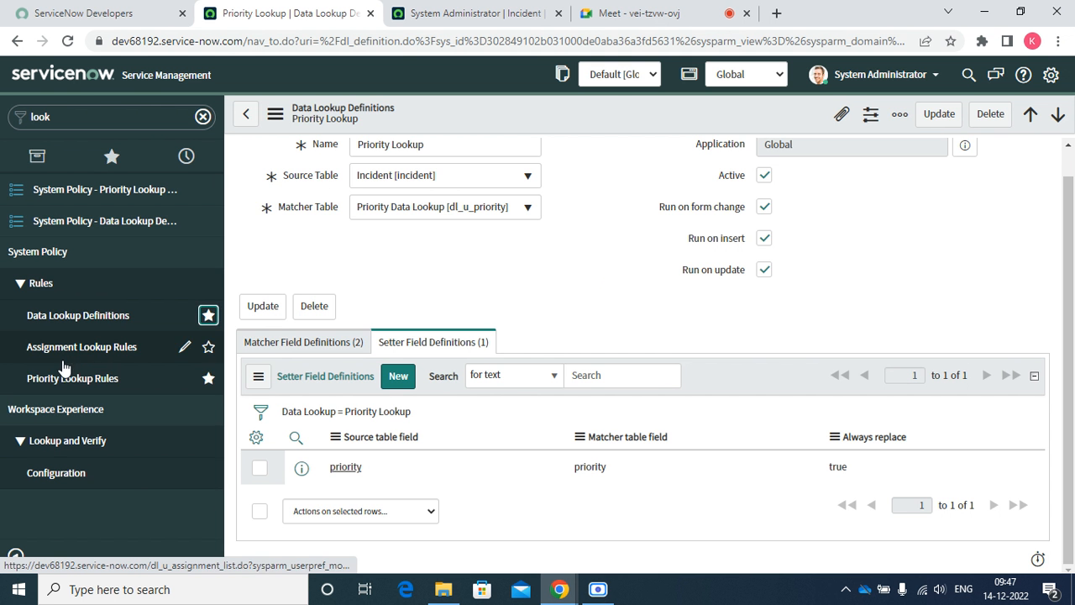
# Open the Priority Lookup Rules list, and open the Priority Lookup data lookup definition in a separate browser tab.
pyautogui.click(68, 378)
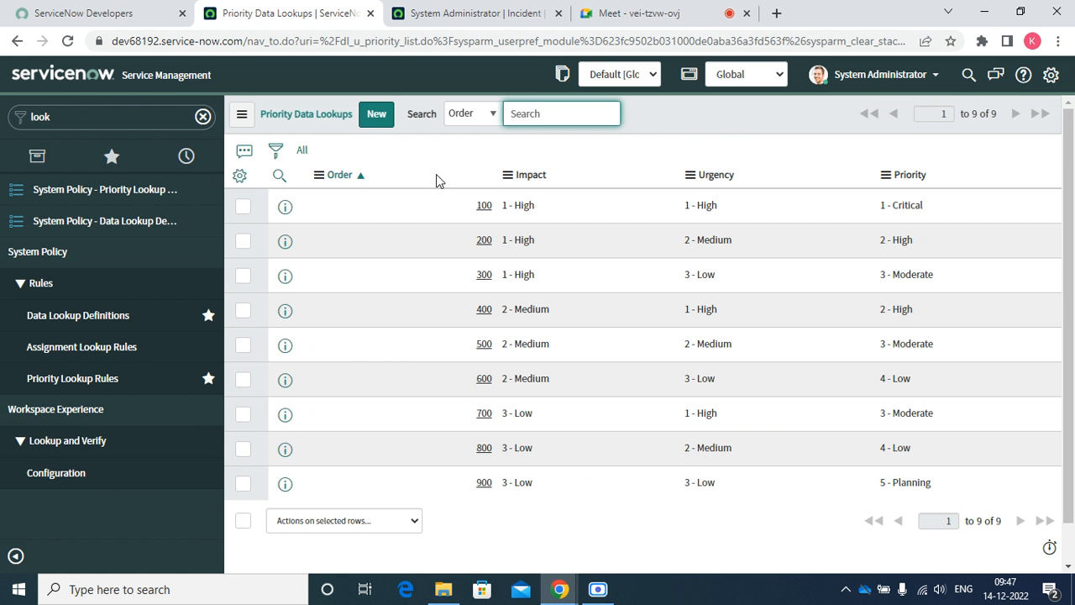
pyautogui.moveTo(405, 43); pyautogui.dragTo(341, 42)
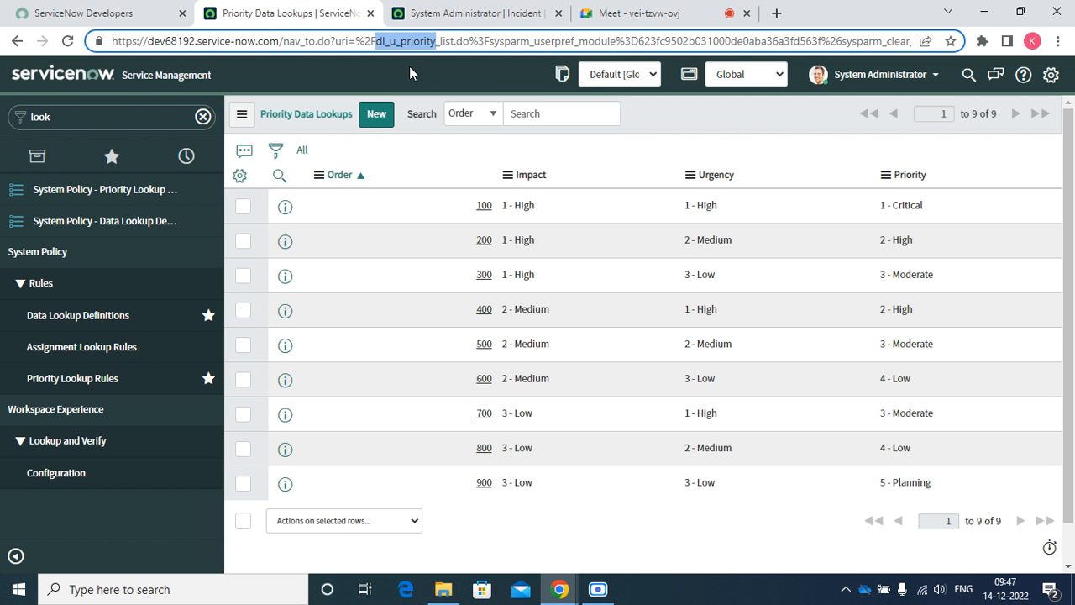
pyautogui.rightClick(77, 321)
pyautogui.click(126, 331)
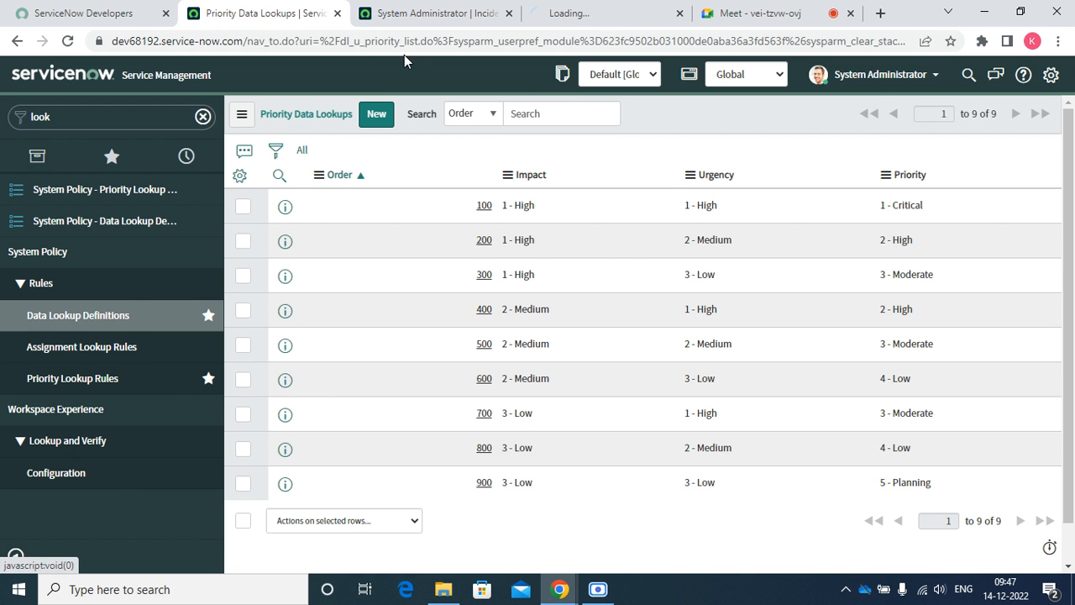
pyautogui.click(561, 14)
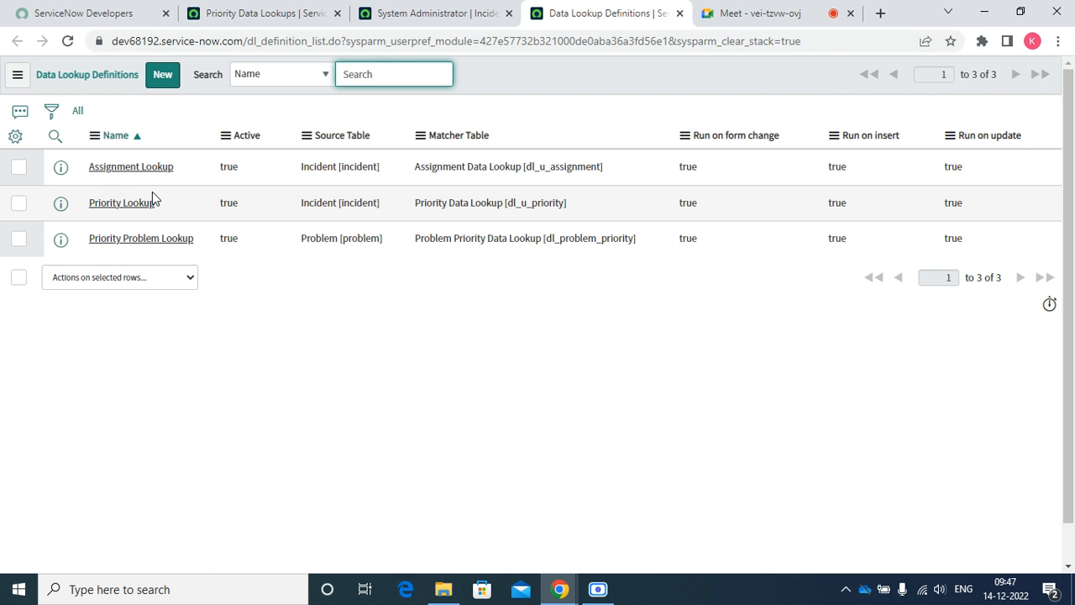
pyautogui.click(126, 208)
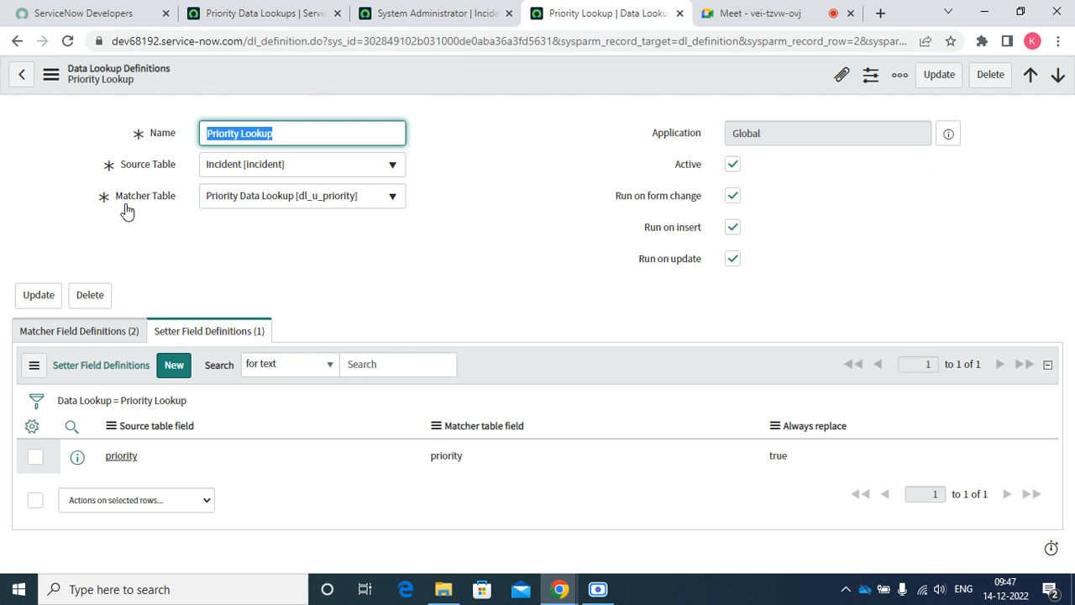
pyautogui.click(434, 15)
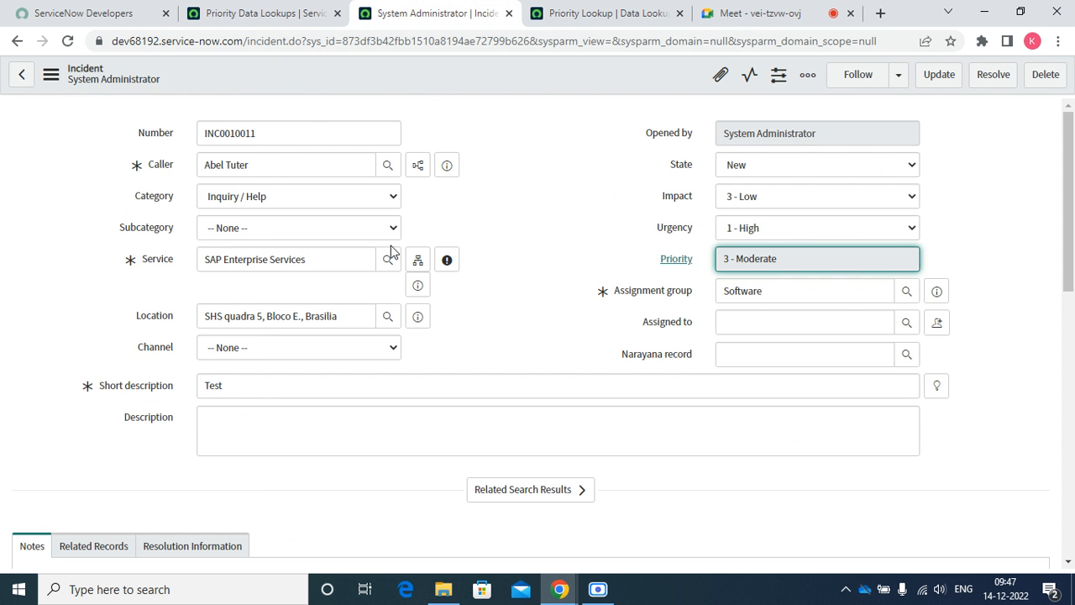
pyautogui.click(280, 10)
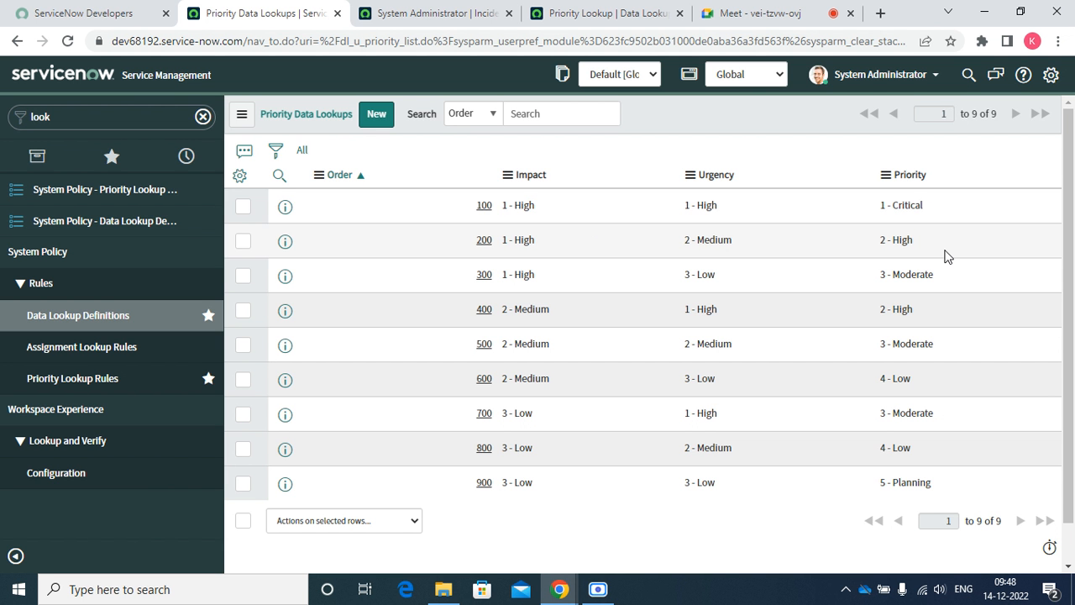
# Export the Priority Data Lookups list as XML and download the file.
pyautogui.click(926, 216)
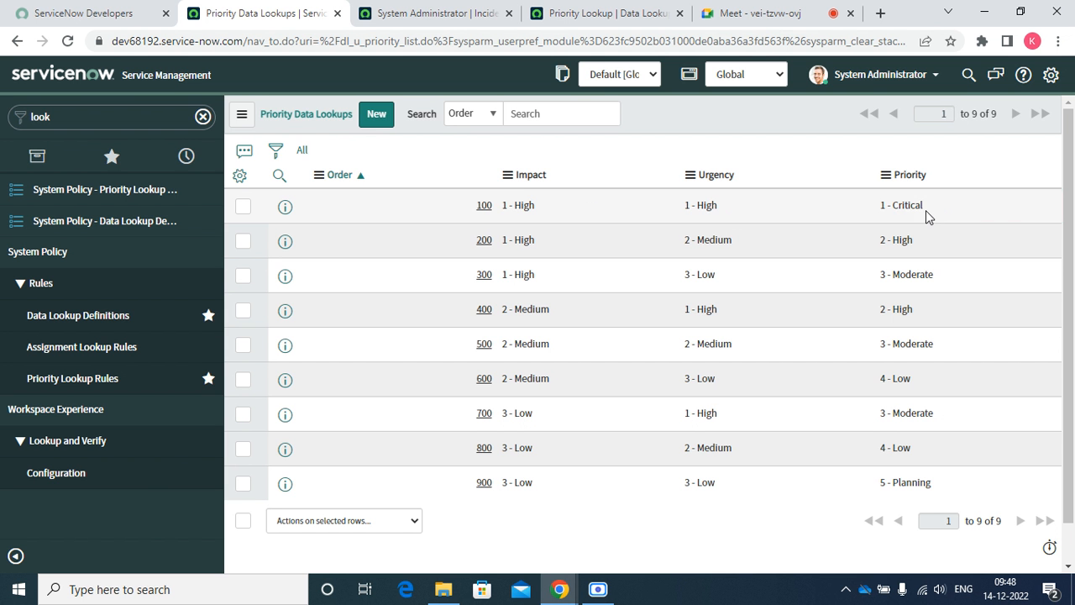
pyautogui.doubleClick(927, 216)
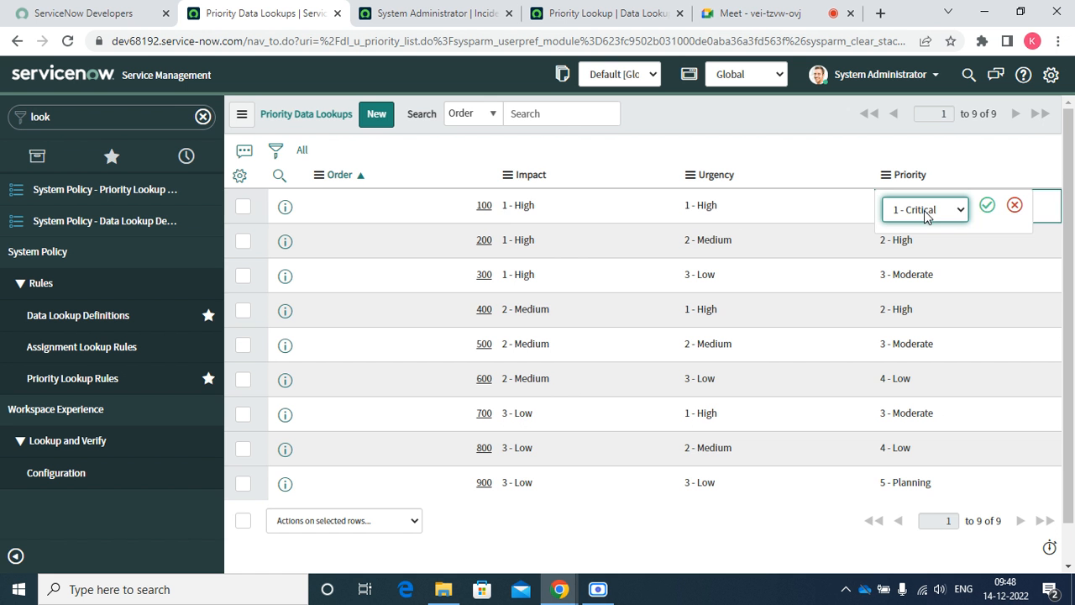
pyautogui.rightClick(531, 177)
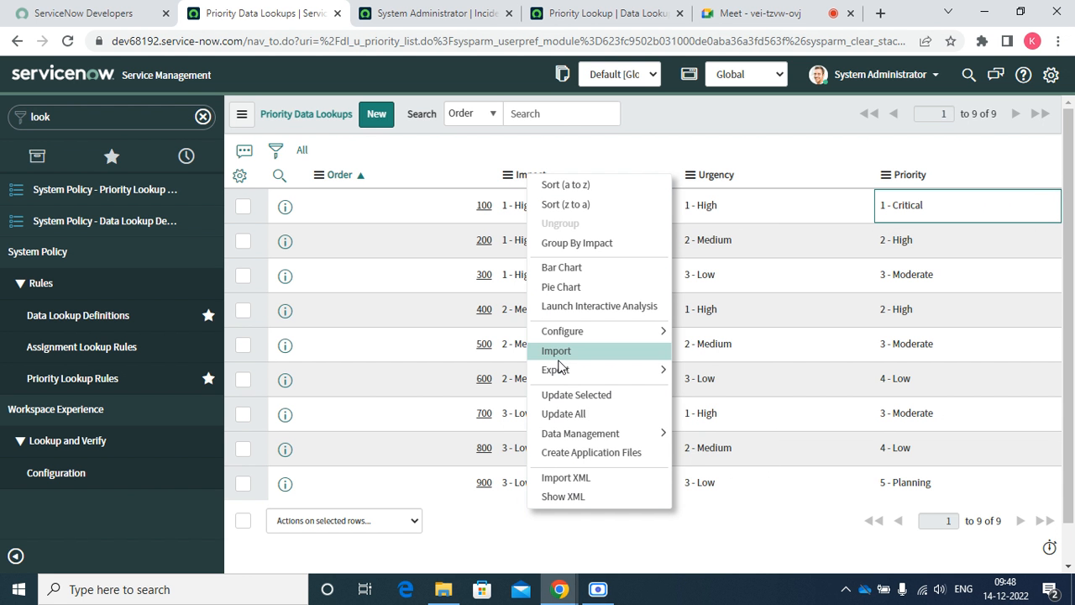
pyautogui.moveTo(562, 372)
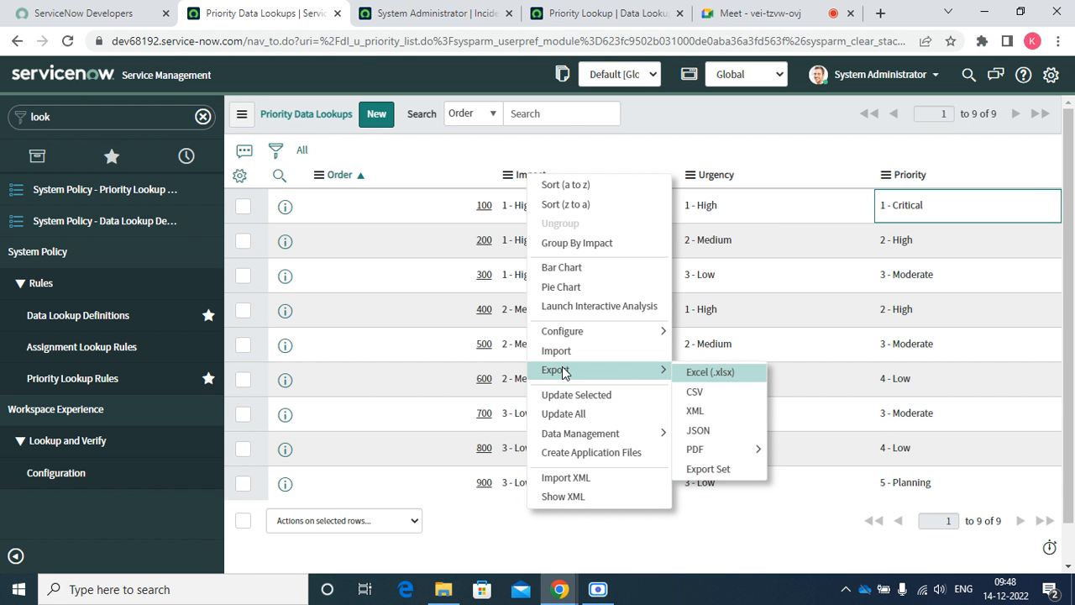
pyautogui.click(716, 410)
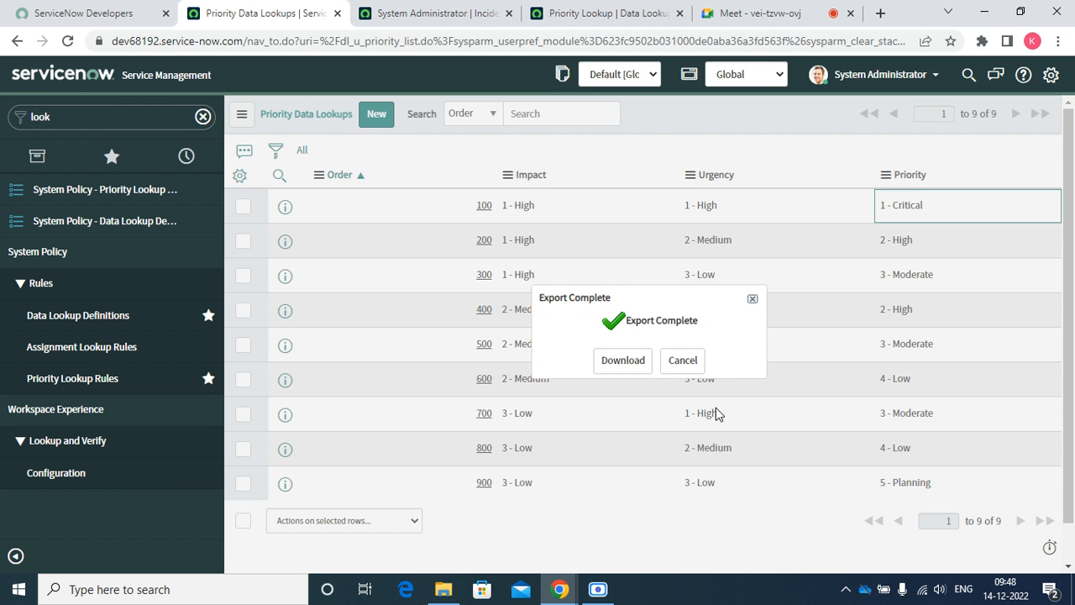
pyautogui.click(634, 366)
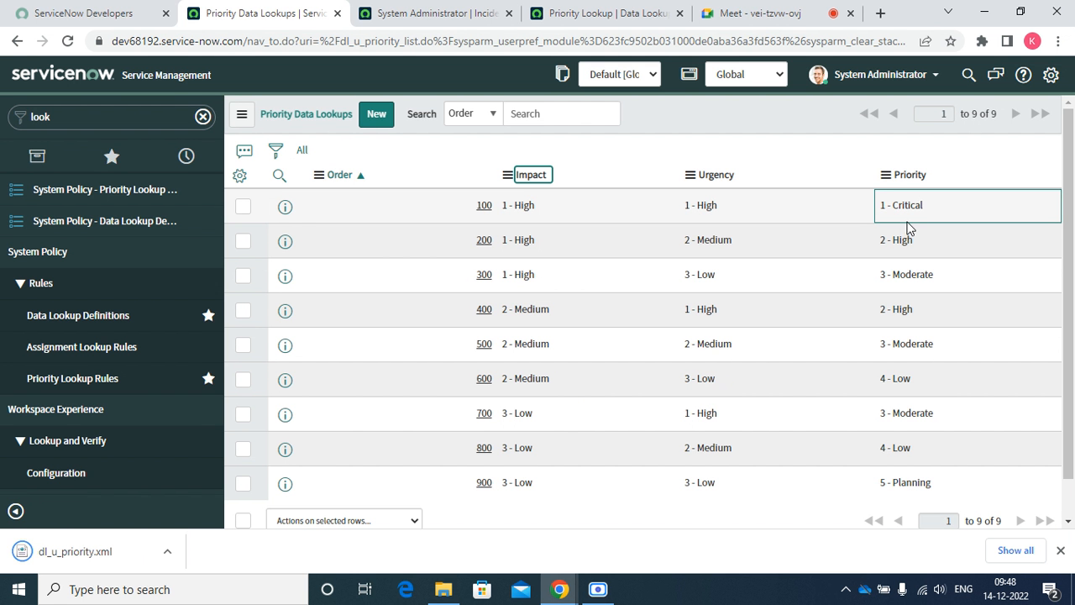
# Set the priority to 5 - Planning for the lookup rule with impact 1 - High and urgency 1 - High.
pyautogui.doubleClick(928, 209)
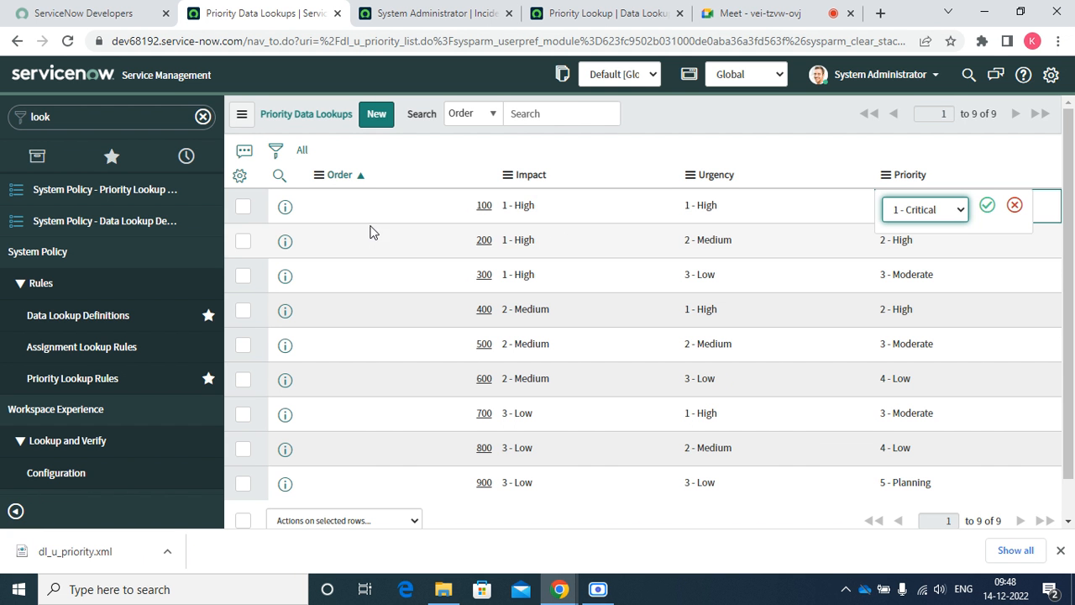
pyautogui.click(919, 210)
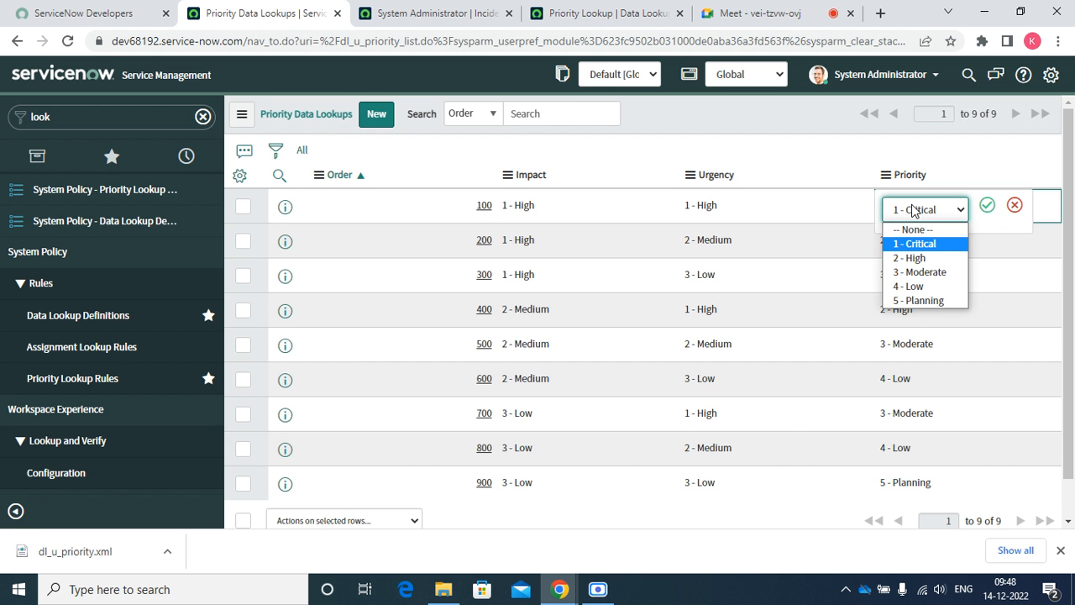
pyautogui.click(924, 300)
pyautogui.click(986, 206)
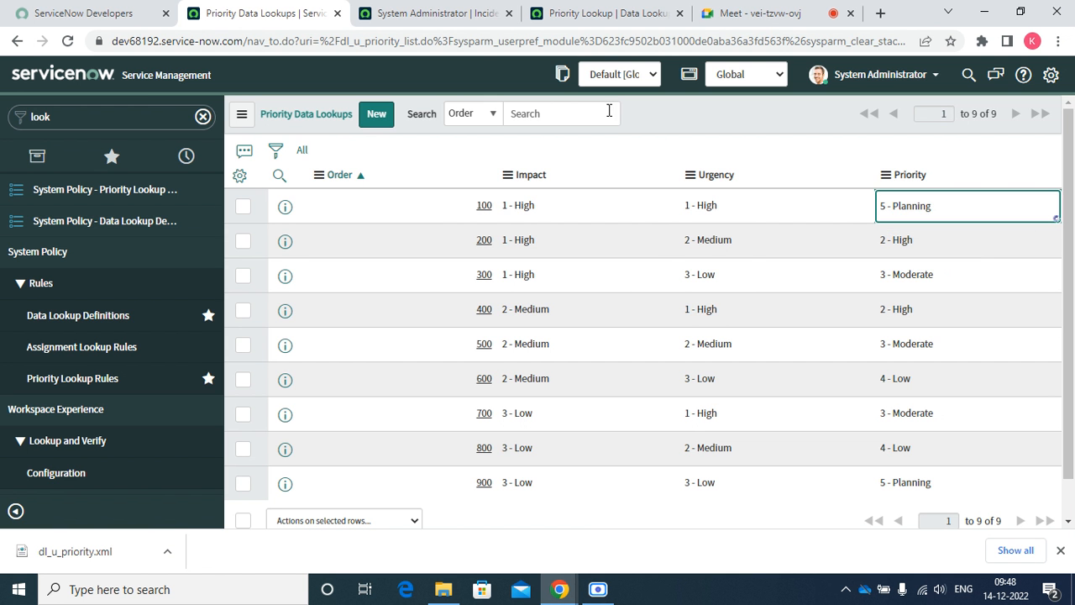
# Reload the incident form and set its impact to 1 - High, keeping the urgency at 1 - High.
pyautogui.click(400, 10)
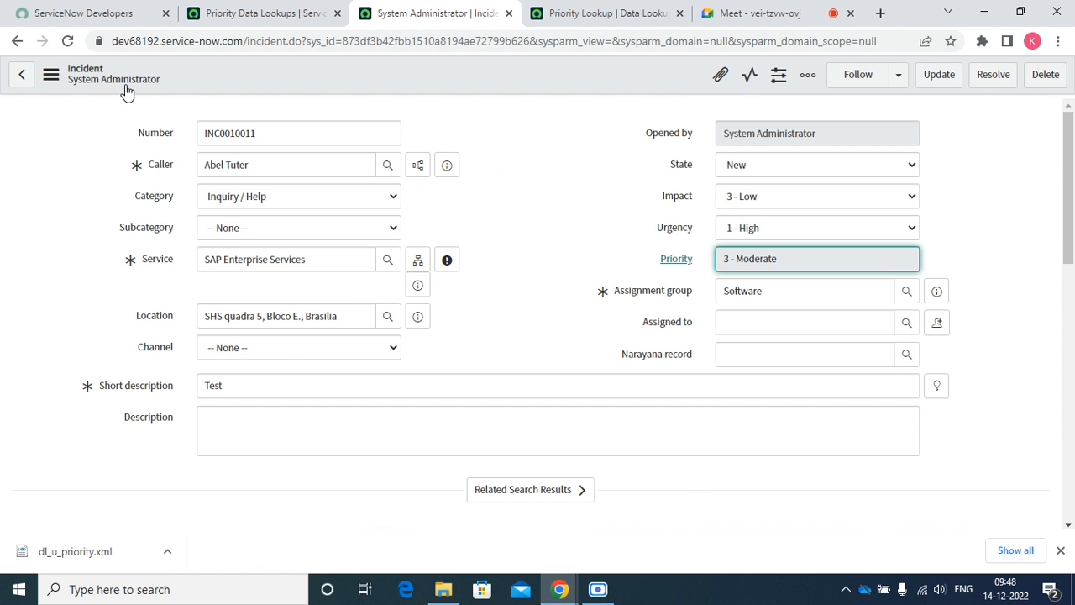
pyautogui.click(67, 40)
pyautogui.click(774, 198)
pyautogui.press('Up')
pyautogui.press('Up')
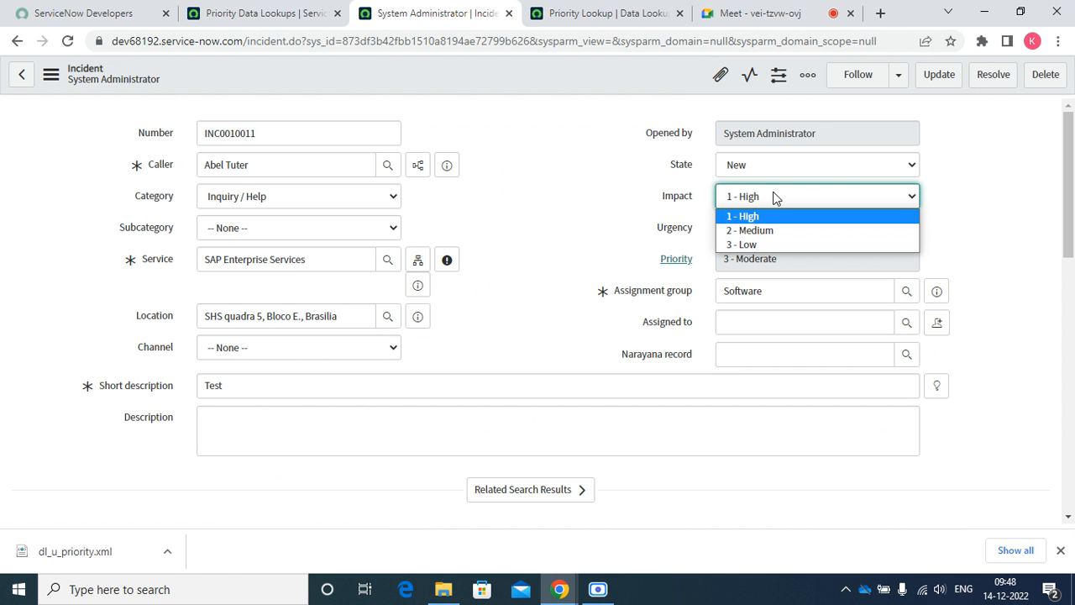
pyautogui.click(749, 217)
pyautogui.click(763, 226)
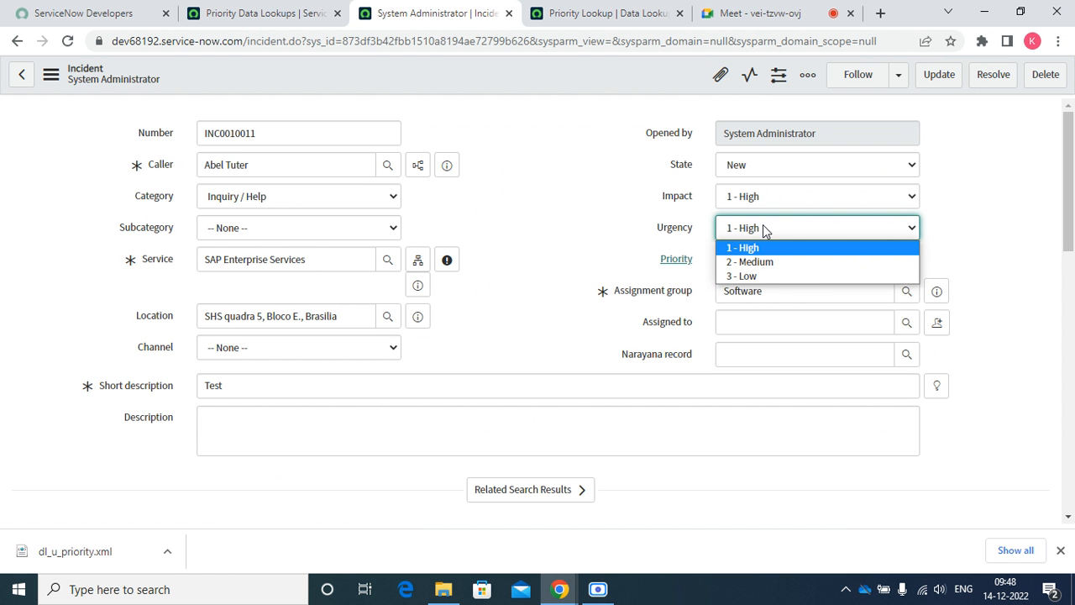
pyautogui.click(763, 224)
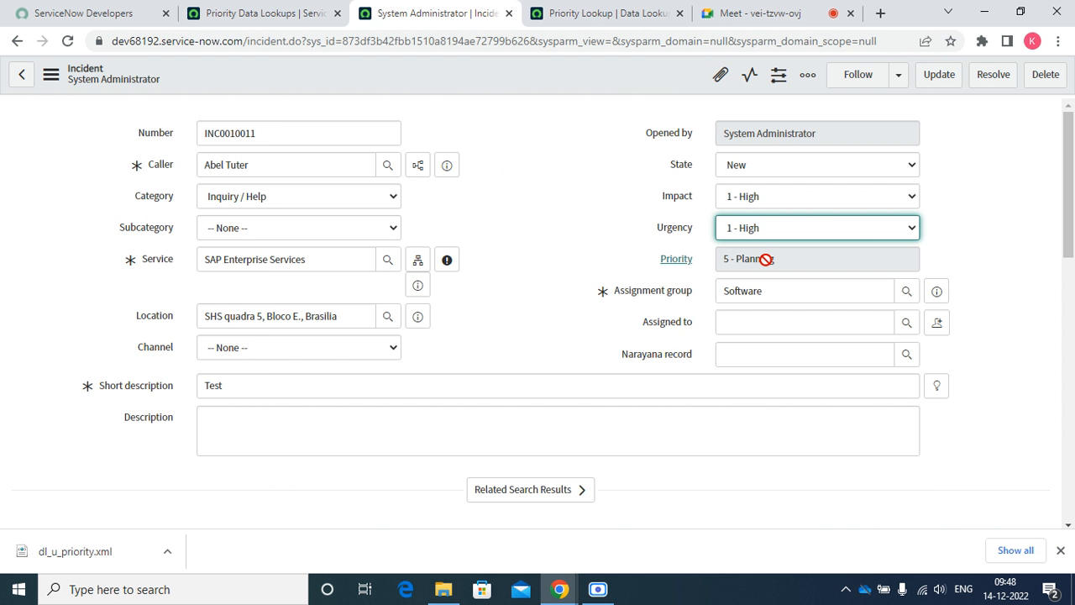
# Check the incident's priority against the lookup rule for impact 1 - High and urgency 1 - High.
pyautogui.click(310, 12)
pyautogui.doubleClick(917, 207)
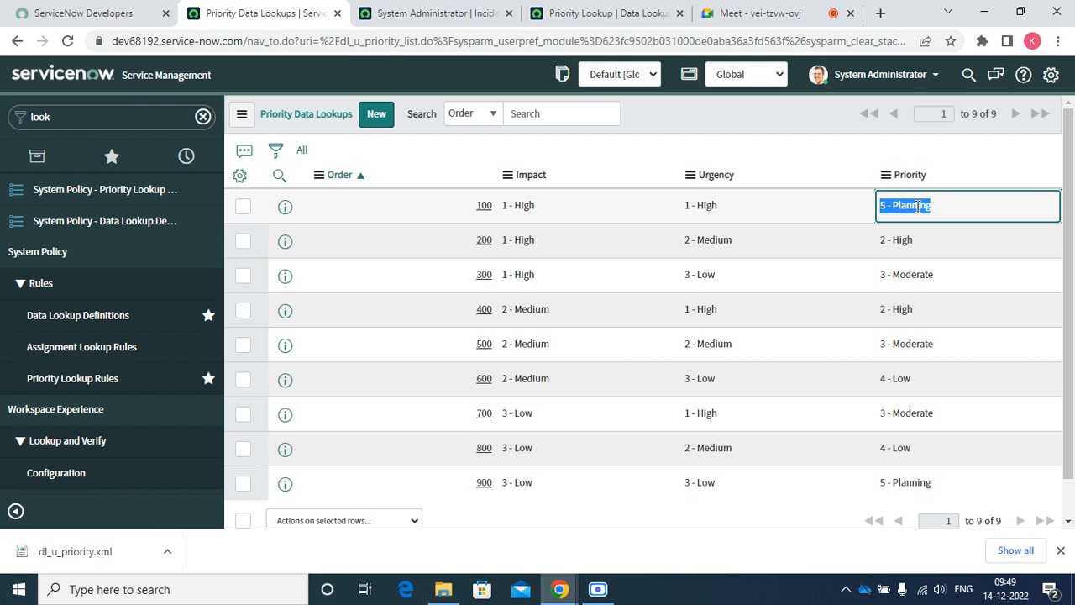
pyautogui.tripleClick(927, 251)
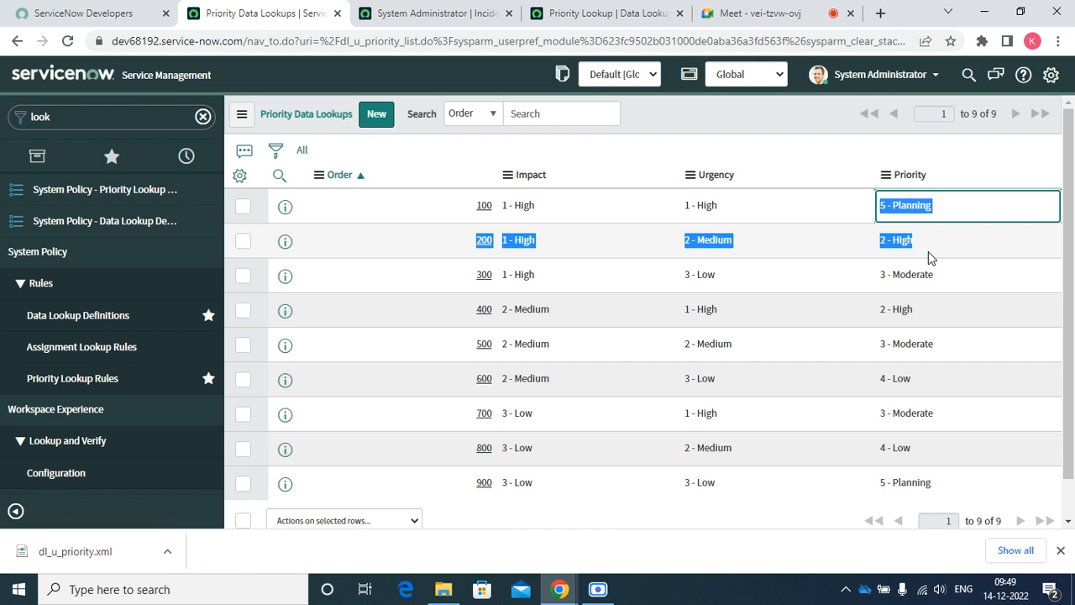
# Refresh the Priority Data Lookups list and check the priority of the rule with impact 1 - High and urgency 1 - High.
pyautogui.click(813, 165)
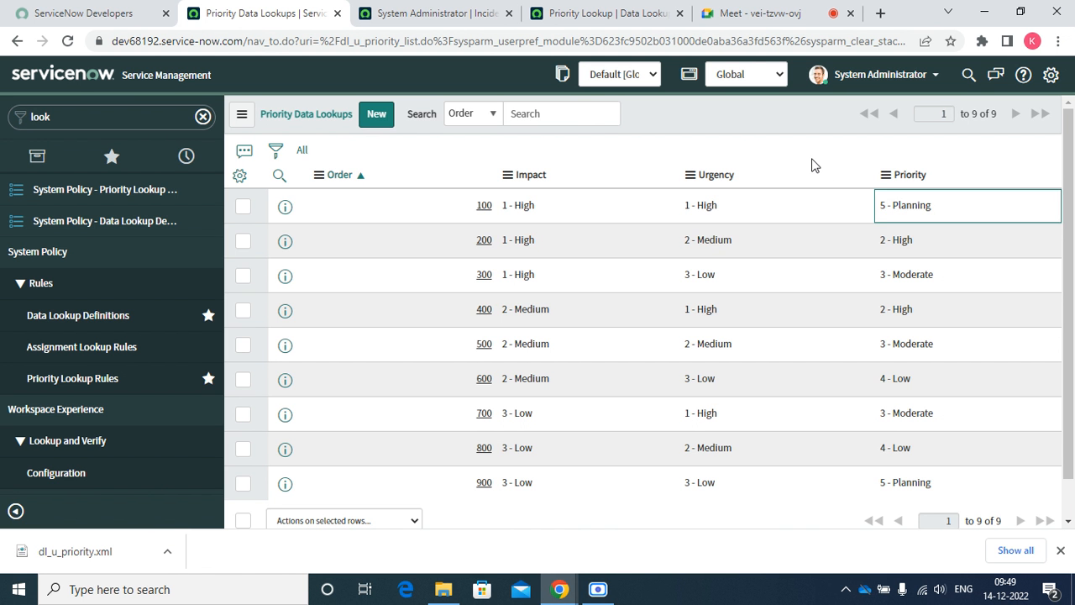
pyautogui.tripleClick(887, 205)
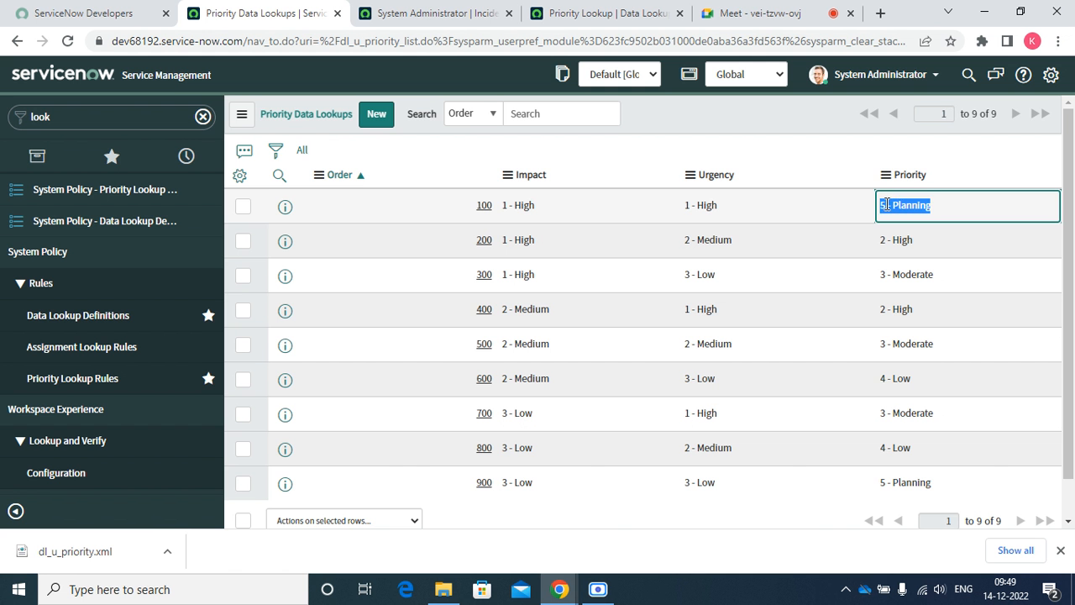
pyautogui.click(780, 137)
pyautogui.rightClick(780, 137)
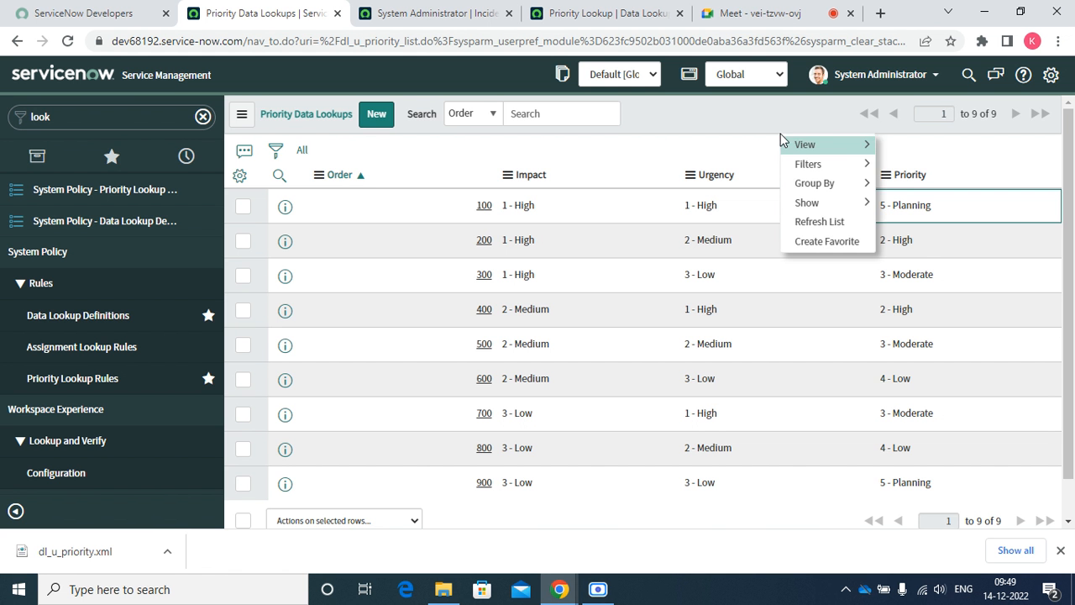
pyautogui.click(819, 221)
pyautogui.tripleClick(915, 217)
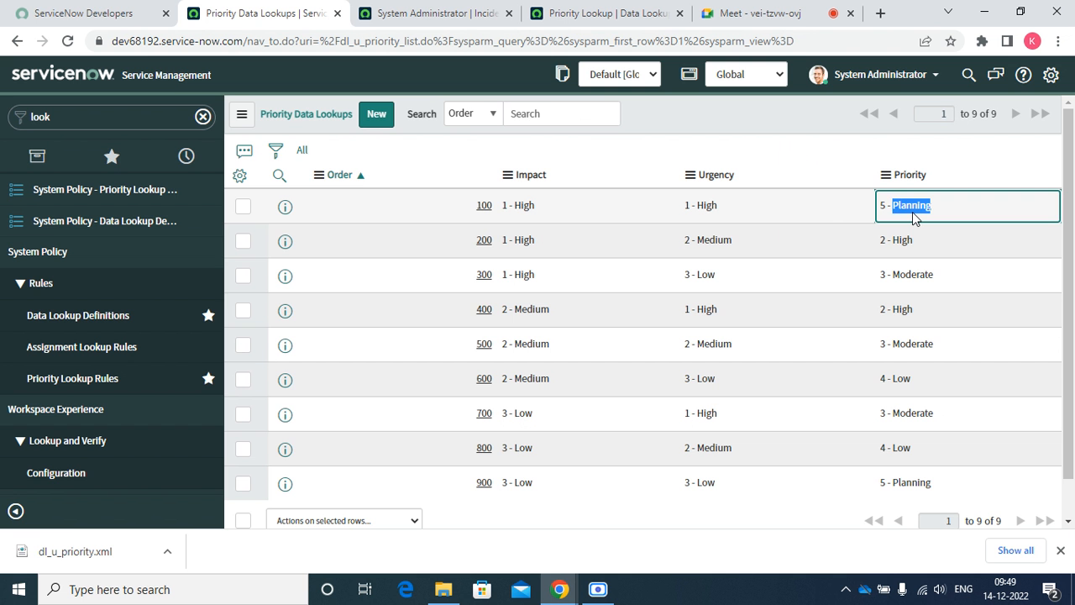
pyautogui.tripleClick(914, 217)
pyautogui.tripleClick(914, 218)
# Open the order 100 lookup rule in a separate tab, set its priority to 3 - Moderate and save the record.
pyautogui.click(286, 207)
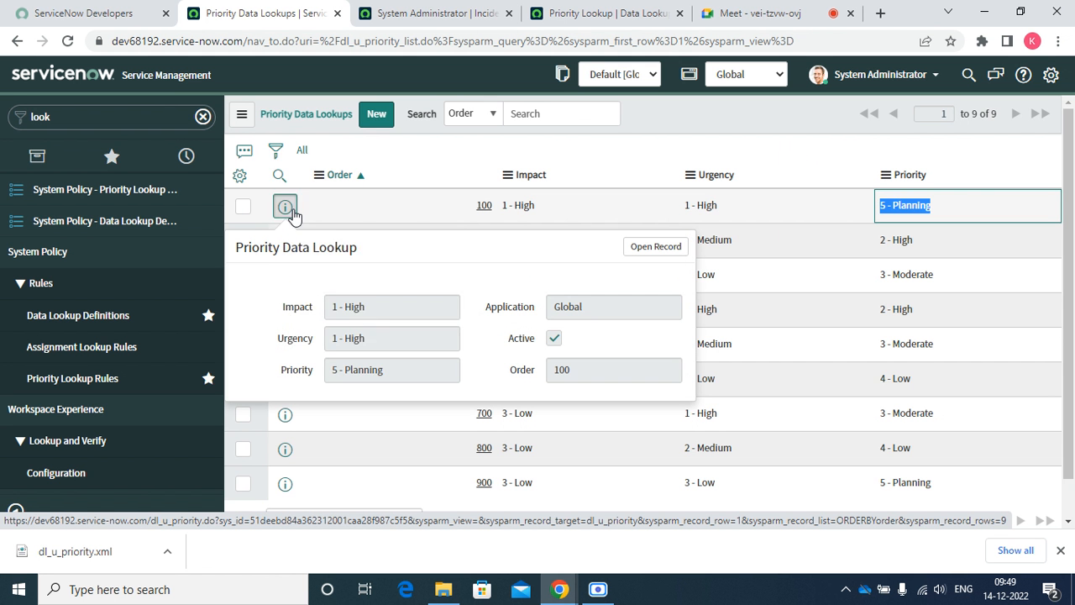
pyautogui.rightClick(292, 215)
pyautogui.click(332, 222)
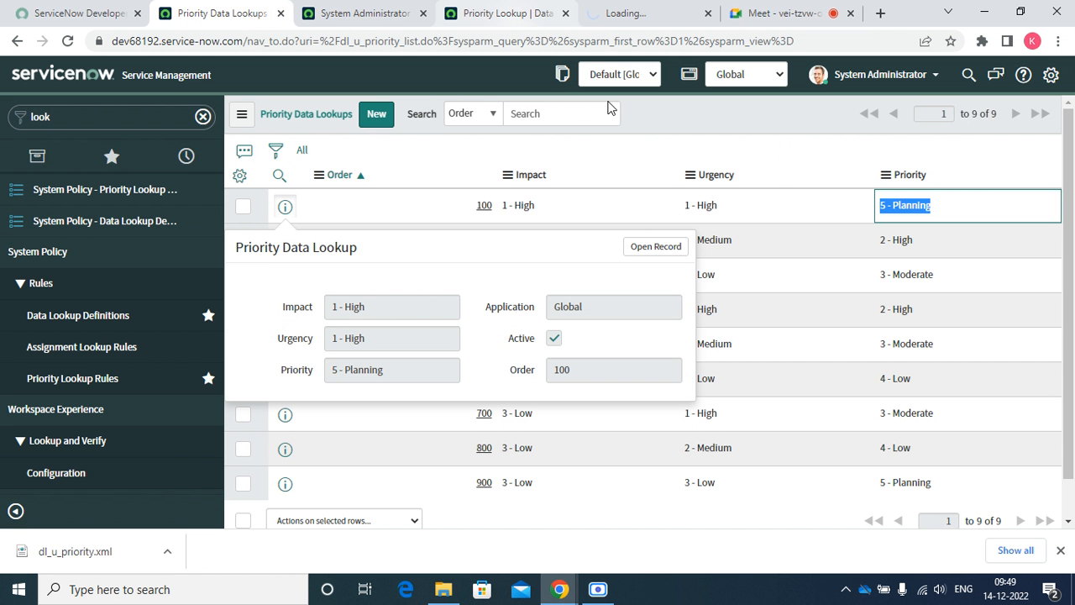
pyautogui.click(649, 15)
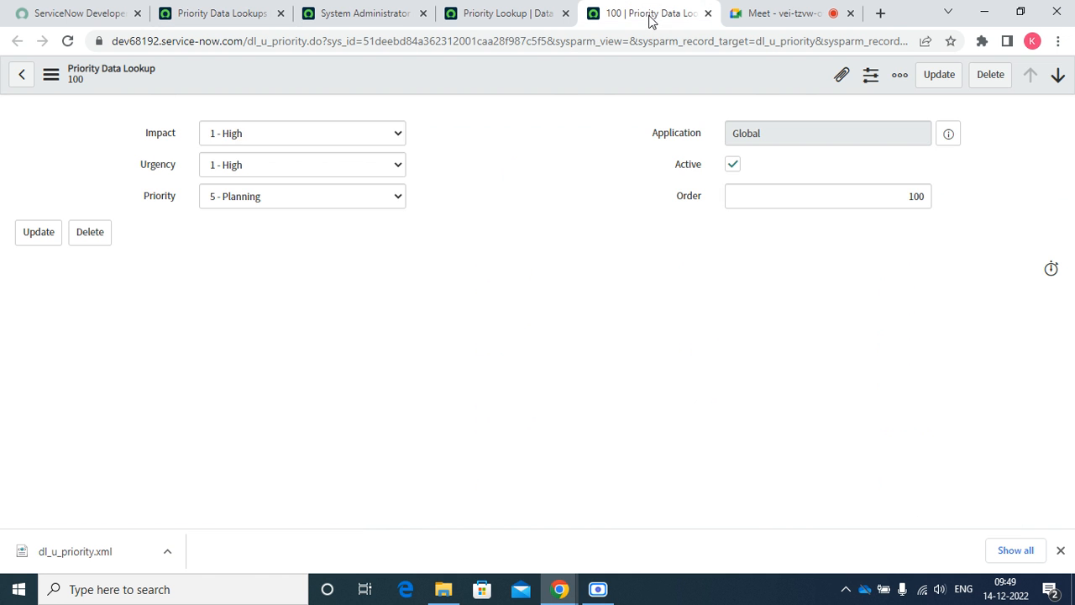
pyautogui.click(340, 202)
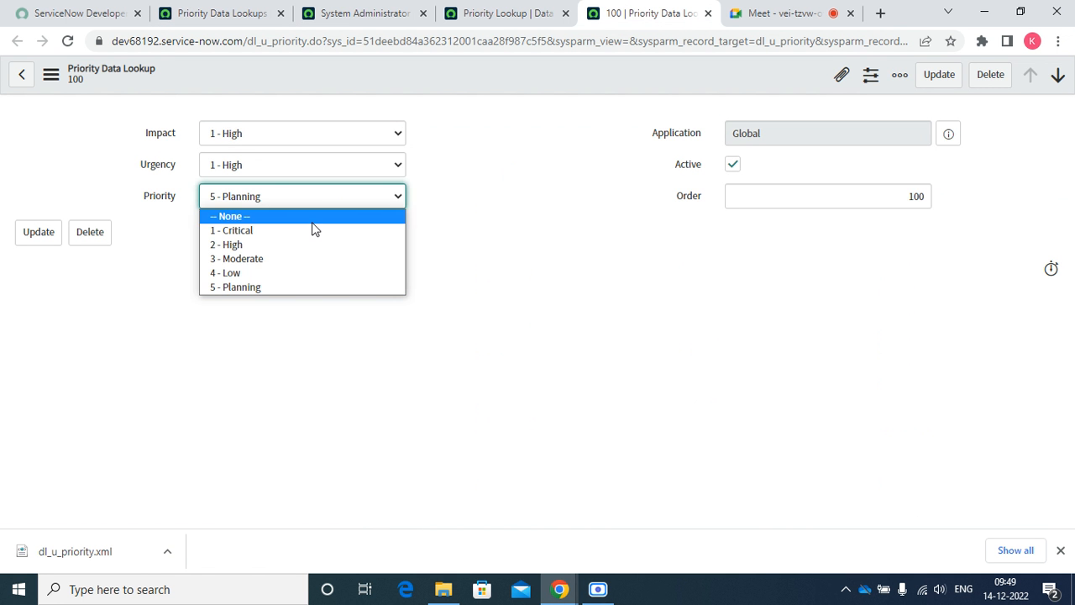
pyautogui.click(268, 258)
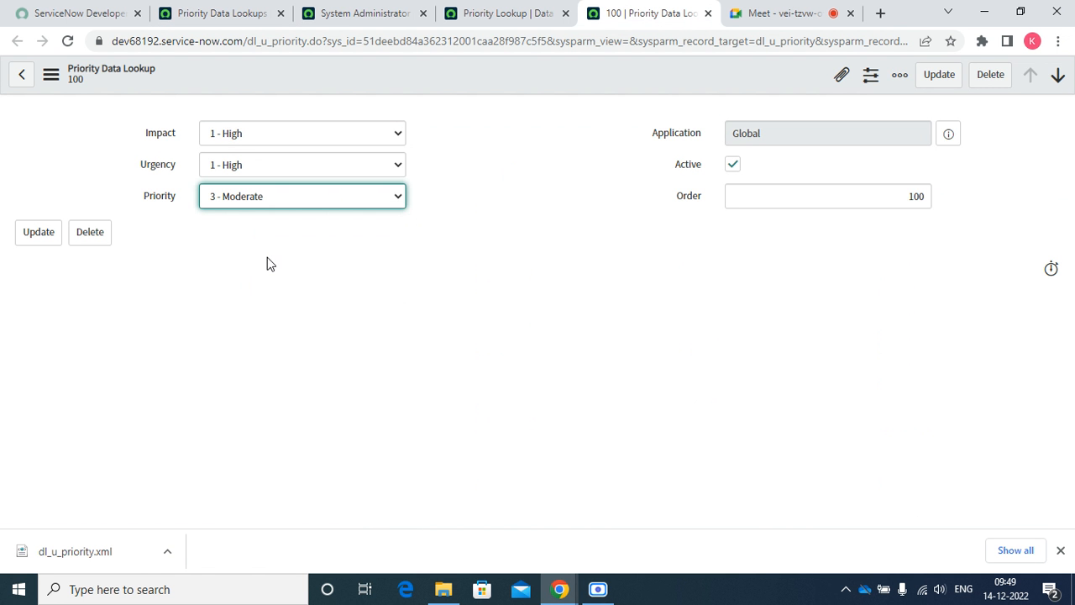
pyautogui.rightClick(501, 78)
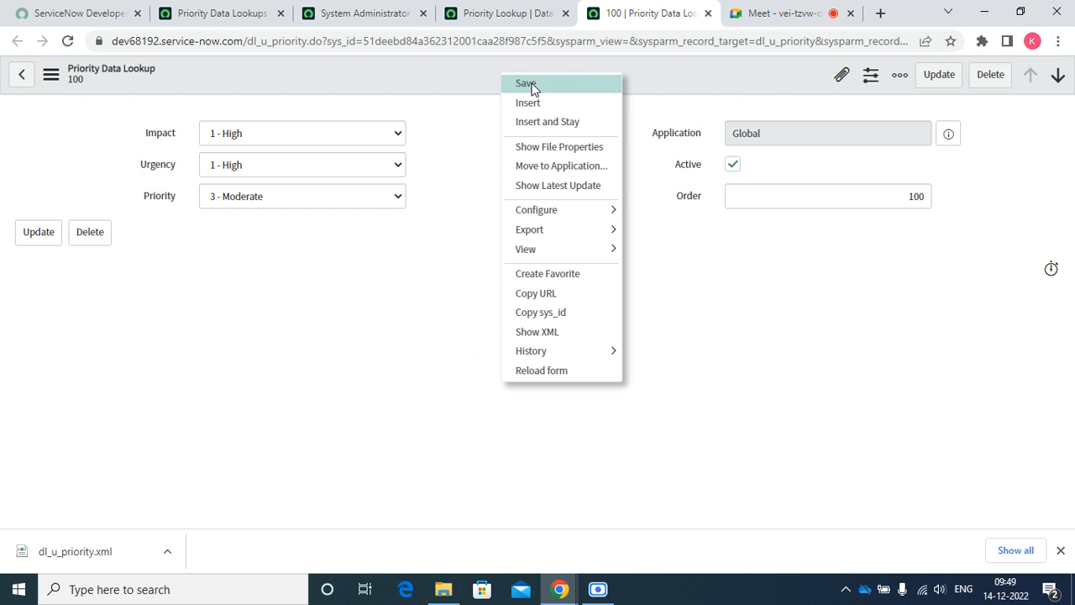
pyautogui.click(526, 84)
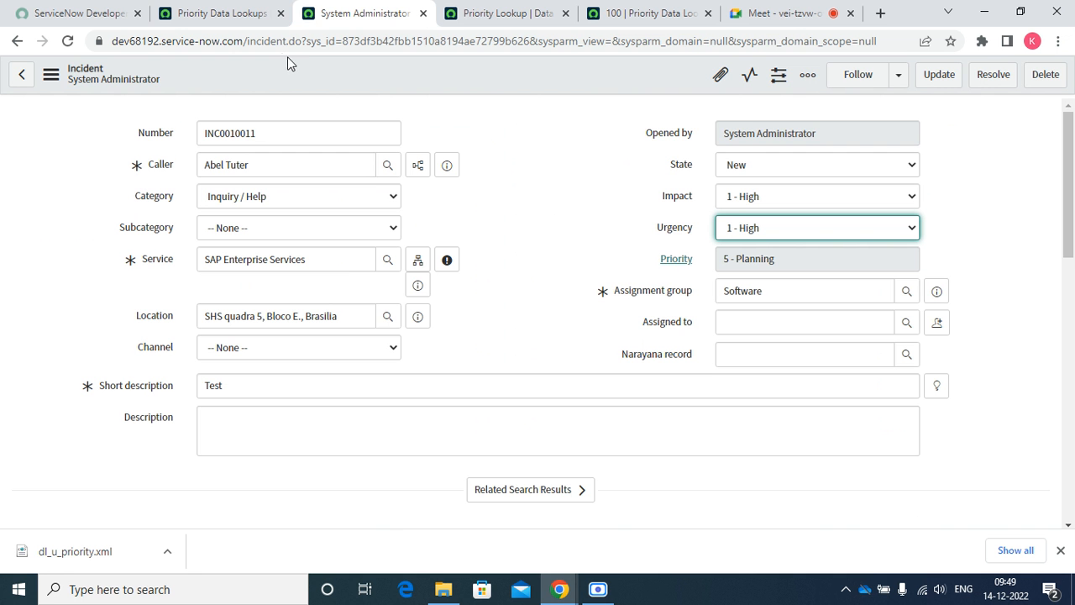
# Reload the incident form, discarding unsaved changes, and set its impact to 1 - High.
pyautogui.click(67, 41)
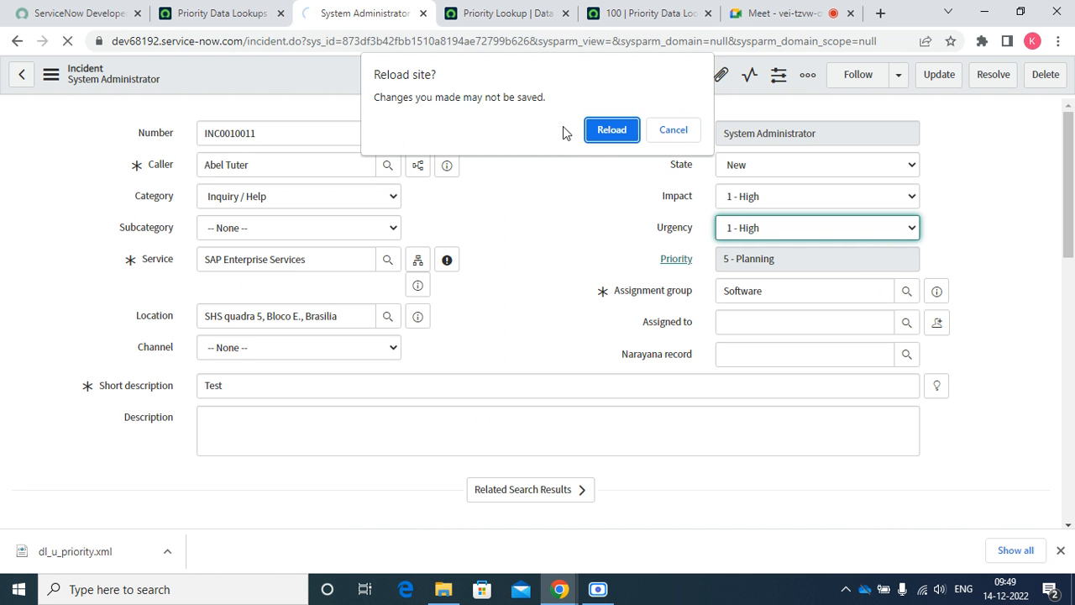
pyautogui.click(615, 138)
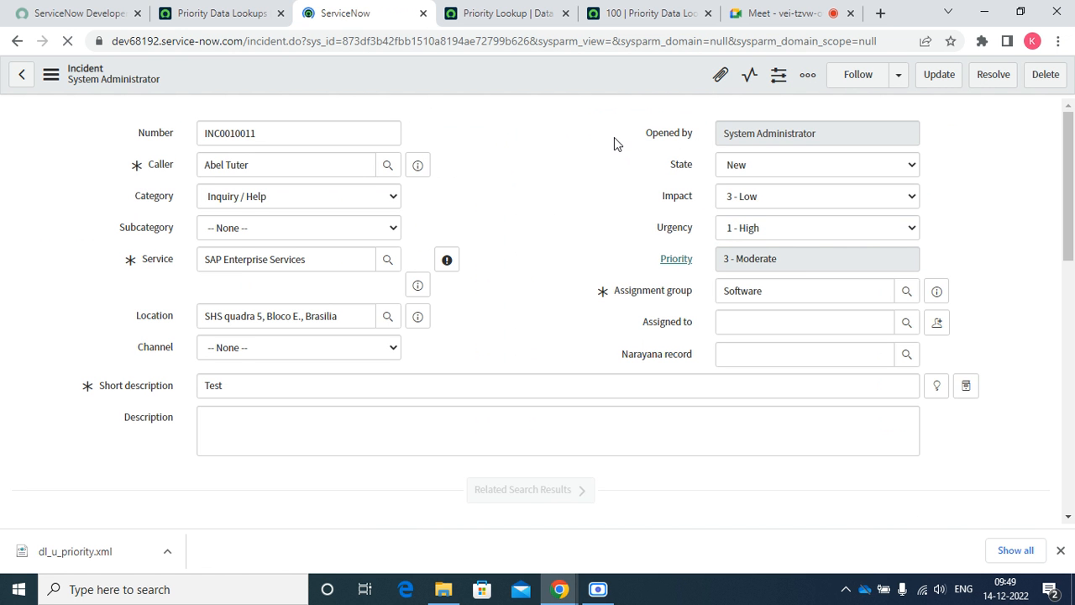
pyautogui.click(759, 199)
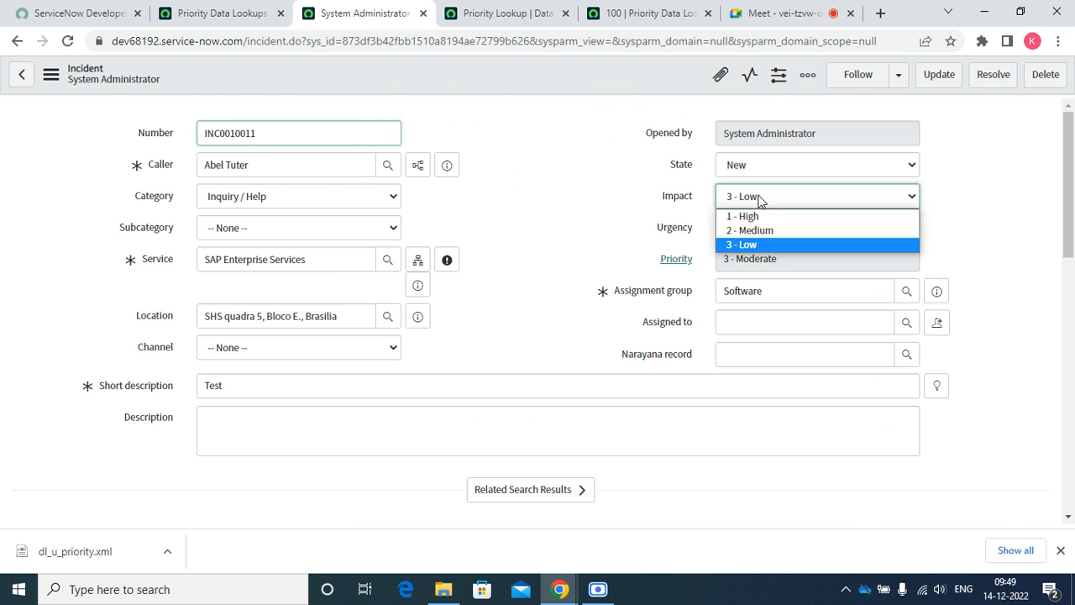
pyautogui.click(753, 217)
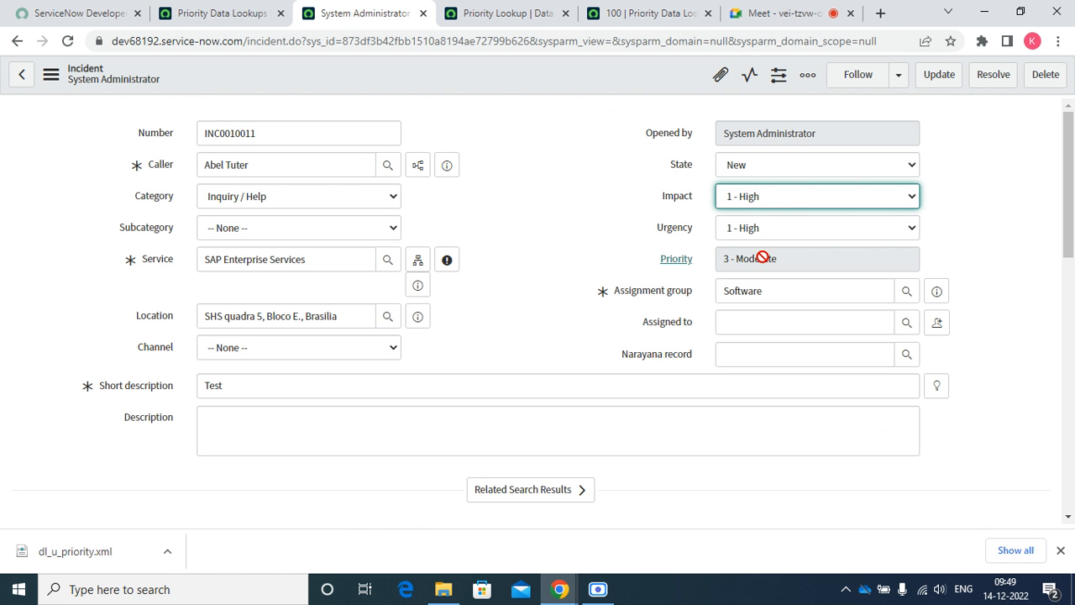
# Switch the incident's urgency to 2 - Medium and back to 1 - High to compare the calculated priorities.
pyautogui.click(743, 235)
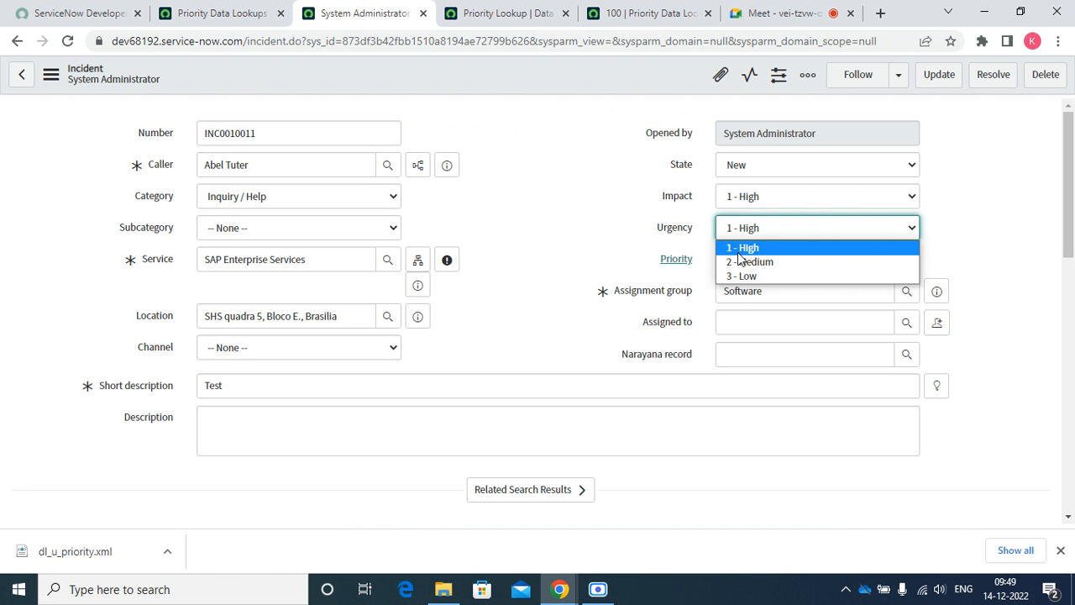
pyautogui.click(742, 262)
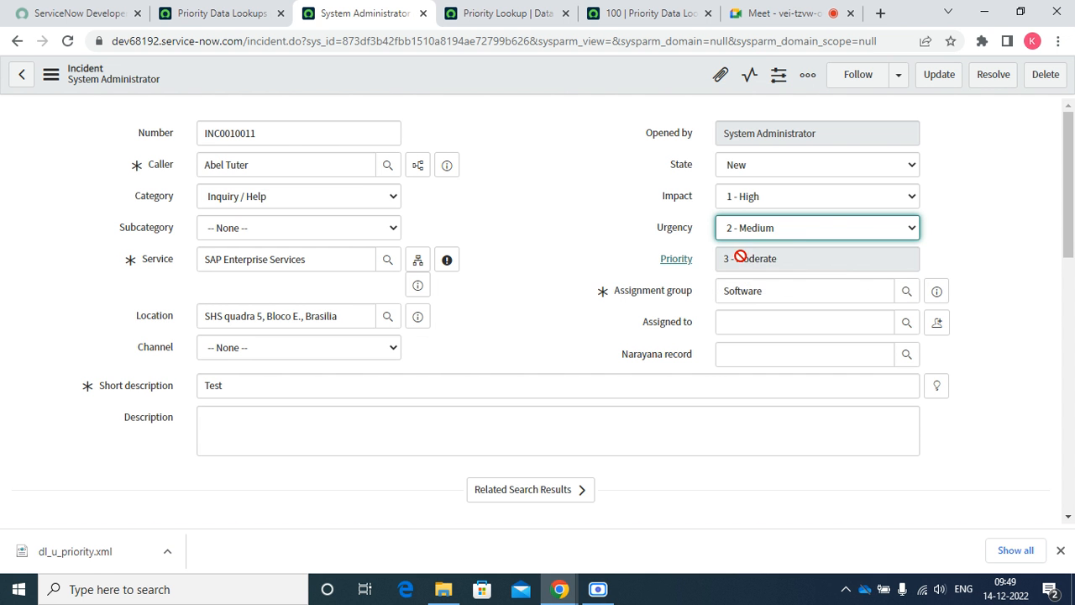
pyautogui.click(800, 232)
pyautogui.click(760, 247)
# Check the priority listed for the order 100 rule in the Priority Data Lookups list.
pyautogui.click(211, 12)
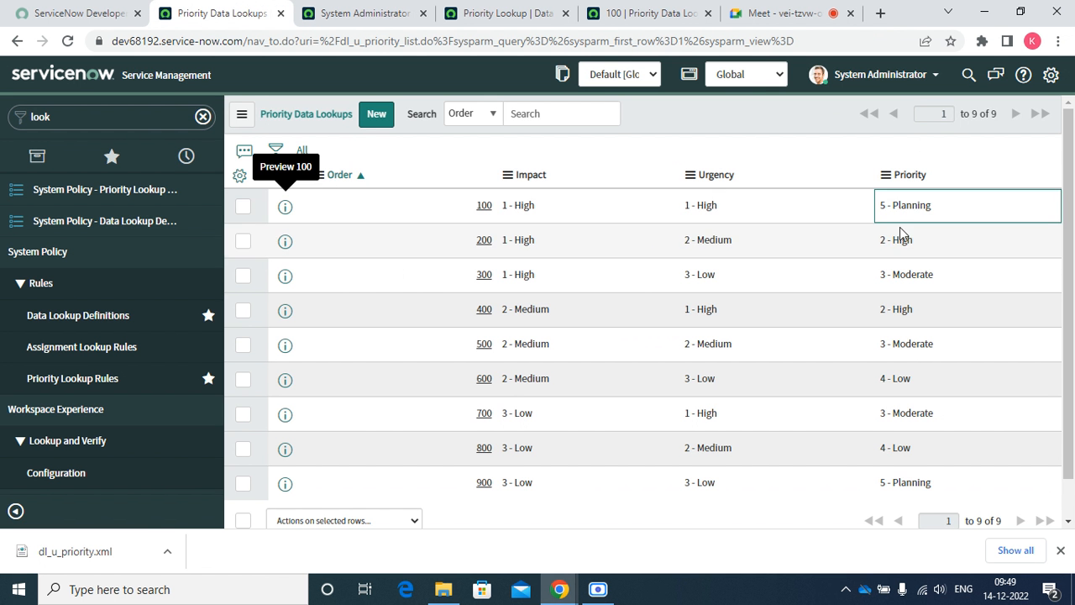
pyautogui.doubleClick(928, 205)
pyautogui.tripleClick(928, 205)
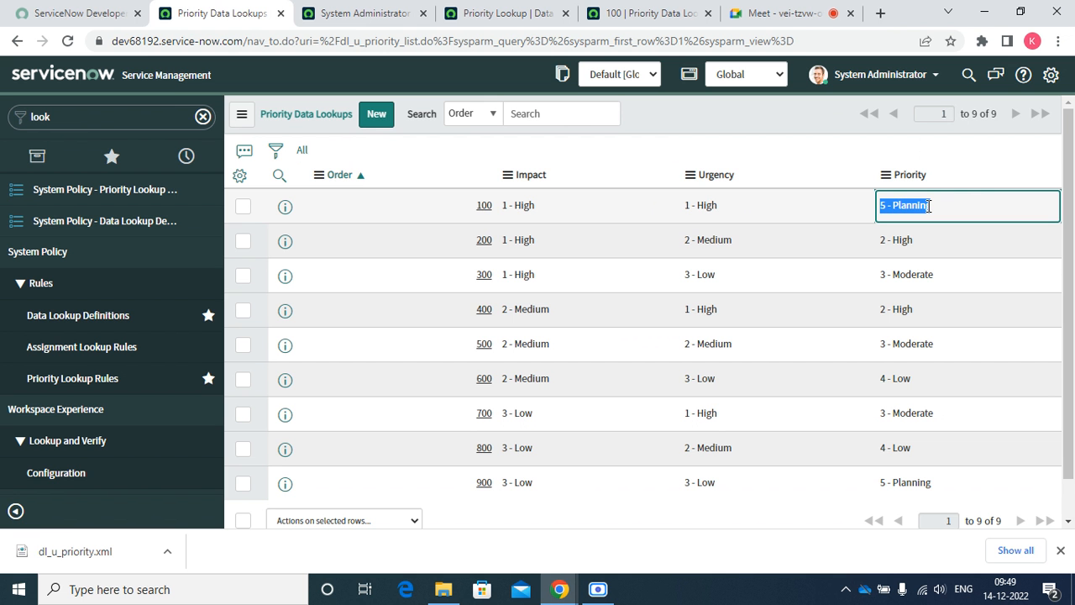
pyautogui.tripleClick(927, 205)
pyautogui.tripleClick(934, 211)
# Choose 1 - Critical as the priority in the order 100 rule's form without saving the record.
pyautogui.click(403, 11)
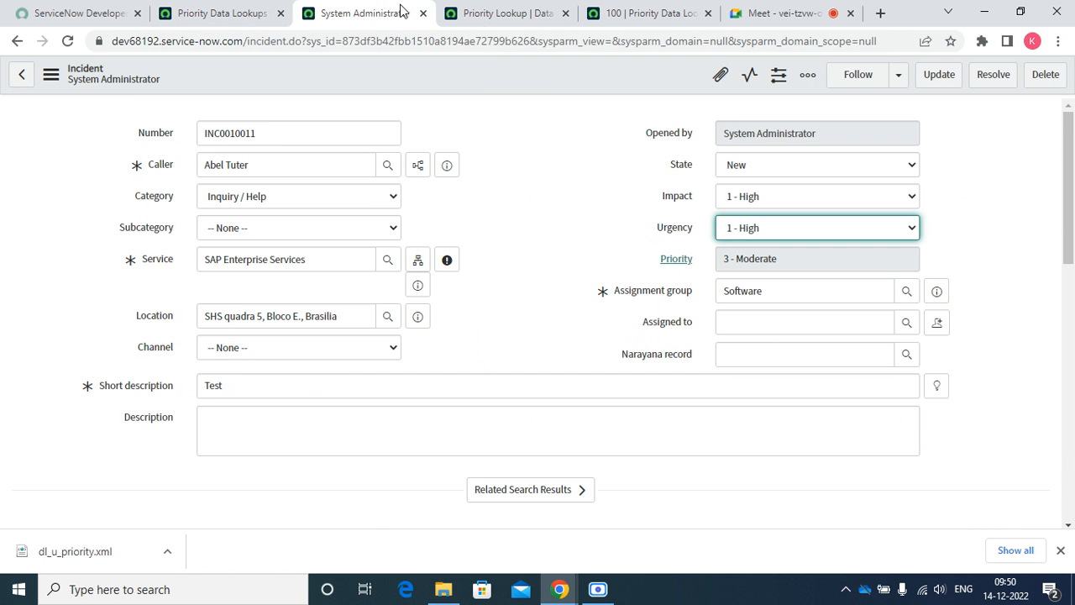
pyautogui.click(477, 11)
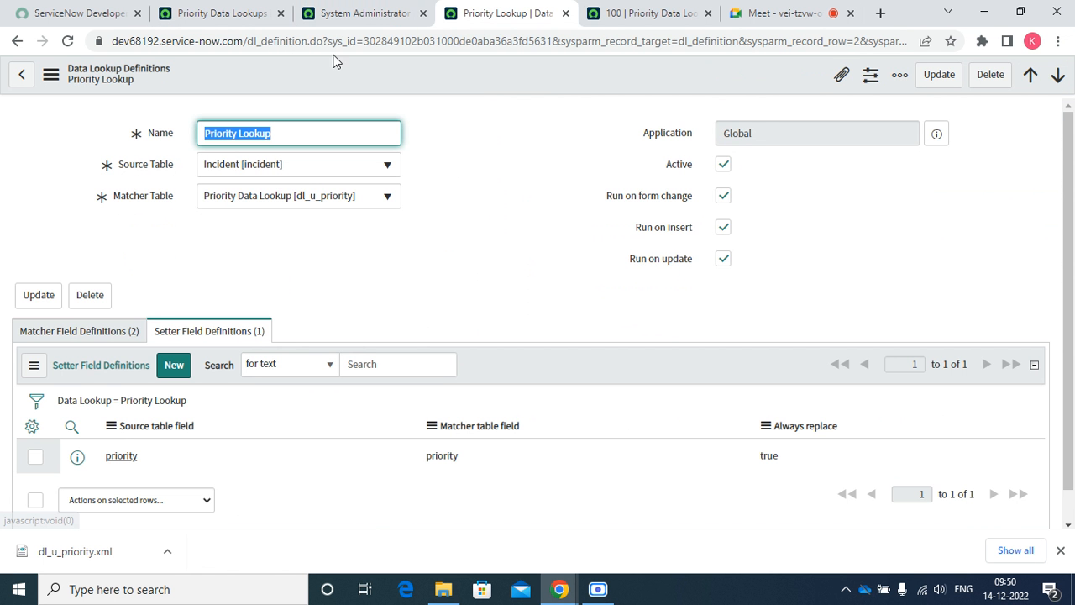
pyautogui.click(652, 12)
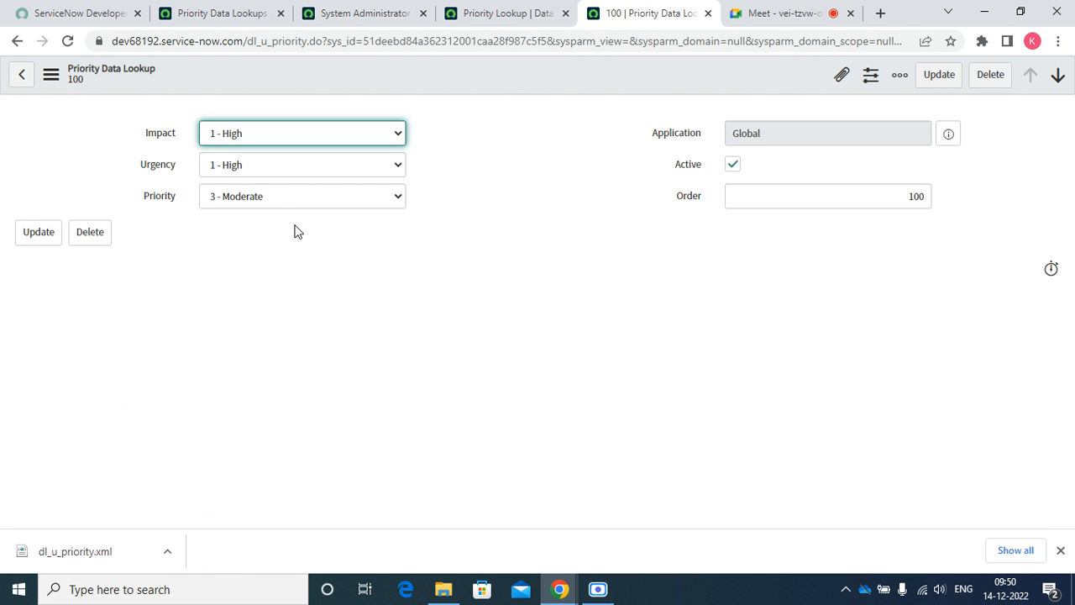
pyautogui.click(266, 195)
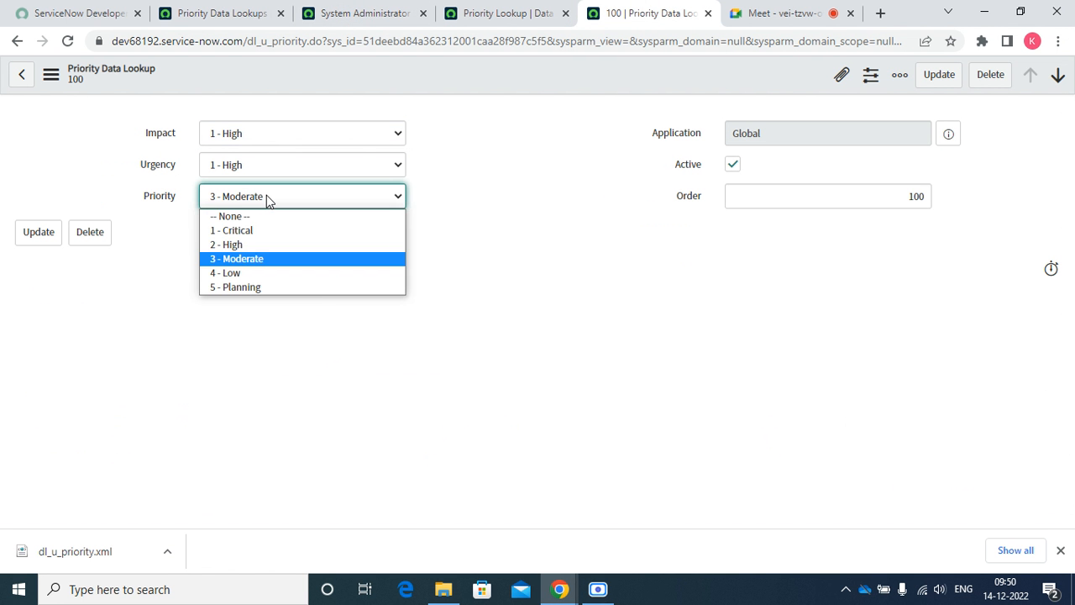
pyautogui.click(322, 232)
# Detach the Priority Data Lookups tab into its own window and close that window.
pyautogui.moveTo(225, 14); pyautogui.dragTo(737, 292)
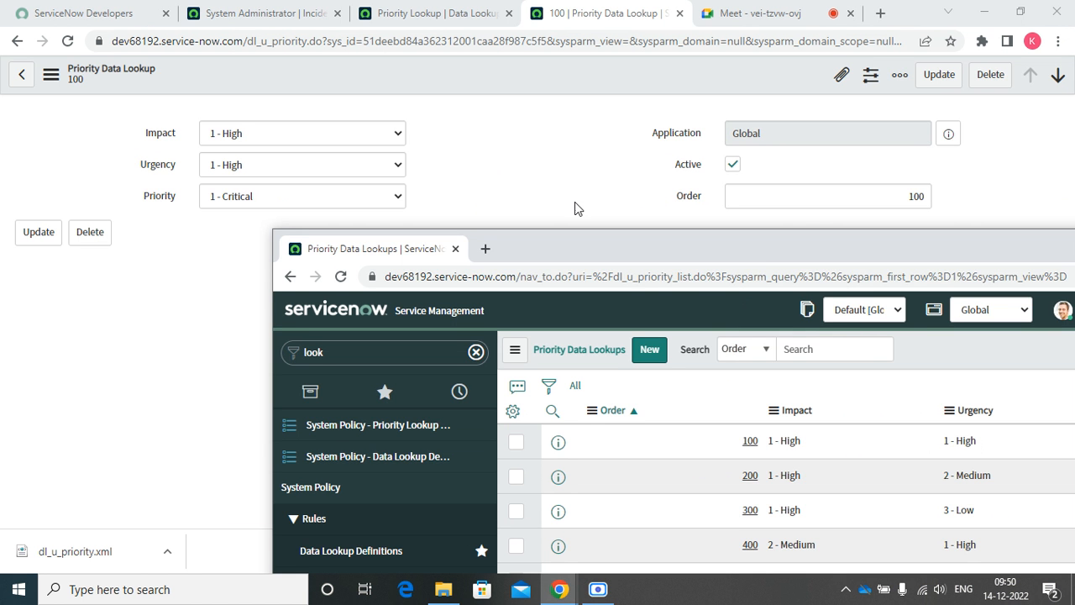
pyautogui.moveTo(610, 245); pyautogui.dragTo(308, 83)
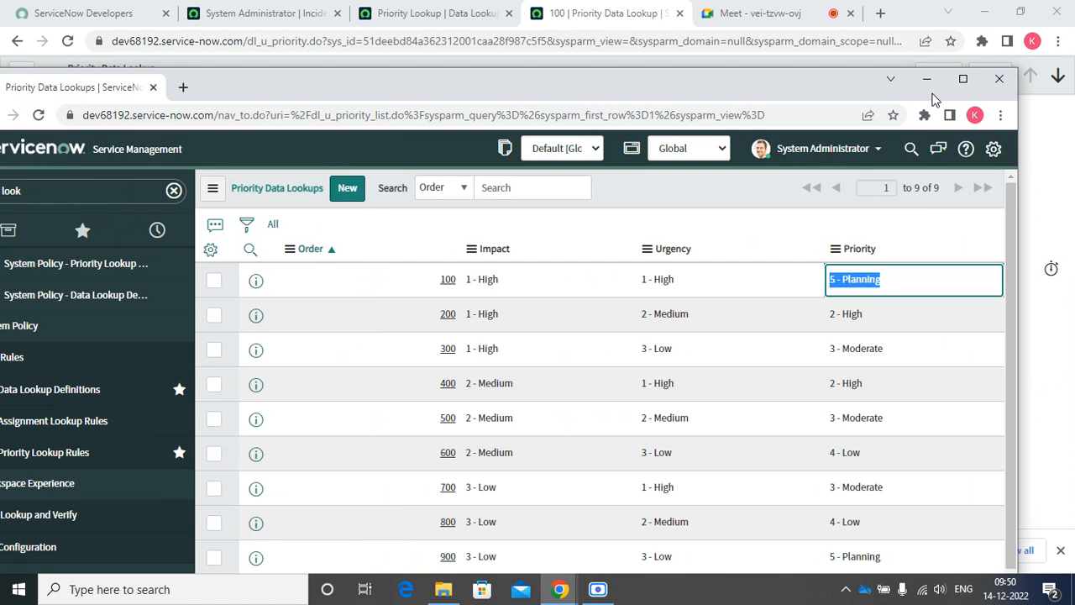
pyautogui.click(999, 78)
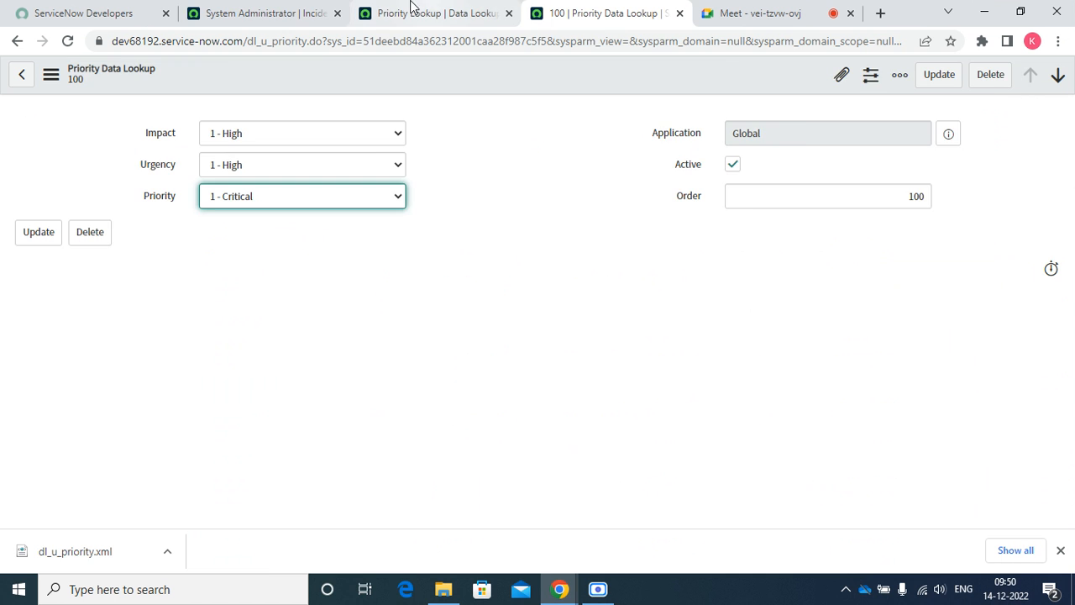
# Strip the record path from the Priority Lookup page's URL and load the instance's home page.
pyautogui.click(300, 22)
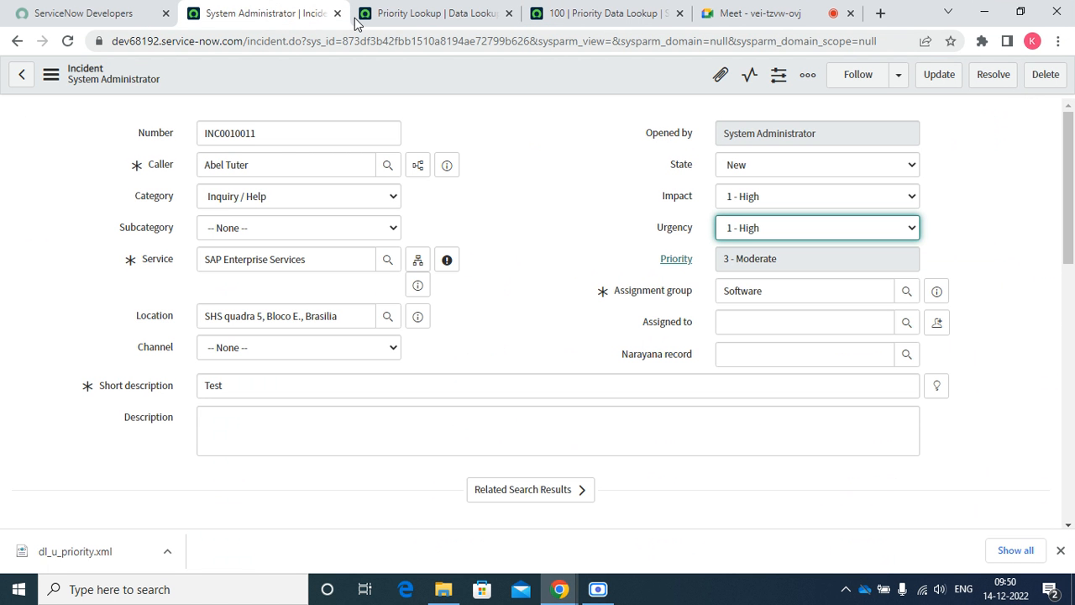
pyautogui.click(391, 19)
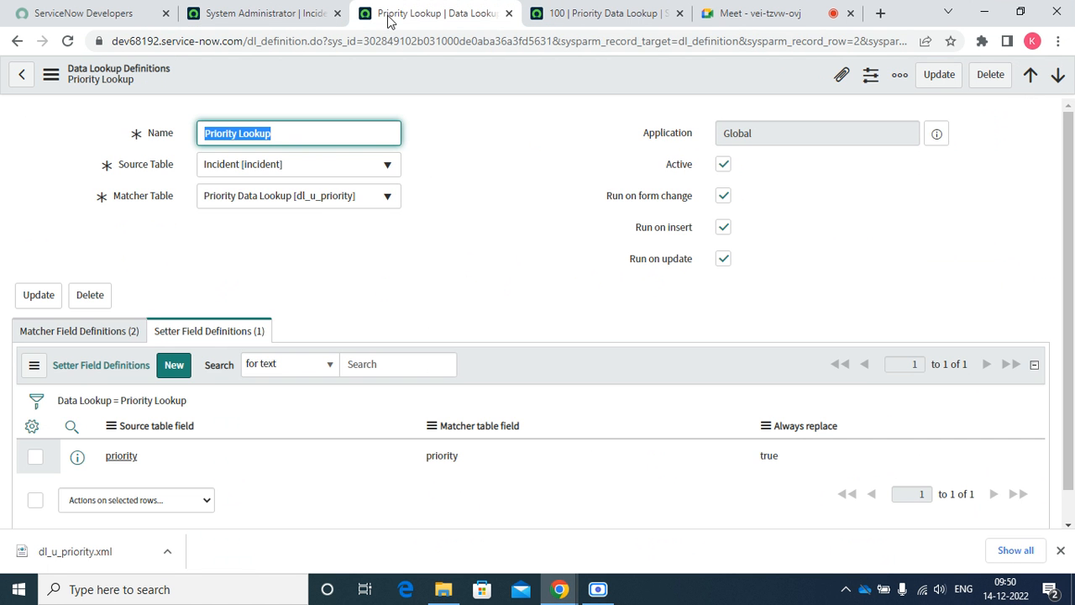
pyautogui.doubleClick(252, 41)
pyautogui.press('Delete')
pyautogui.press('Delete')
pyautogui.press('Delete')
pyautogui.press('Delete')
pyautogui.press('Delete')
pyautogui.press('Delete')
pyautogui.press('Delete')
pyautogui.press('Delete')
pyautogui.press('Delete')
pyautogui.press('Delete')
pyautogui.press('Delete')
pyautogui.press('Delete')
pyautogui.press('Delete')
pyautogui.press('Delete')
pyautogui.press('Delete')
pyautogui.press('Delete')
pyautogui.press('Delete')
pyautogui.press('Delete')
pyautogui.press('Delete')
pyautogui.press('Delete')
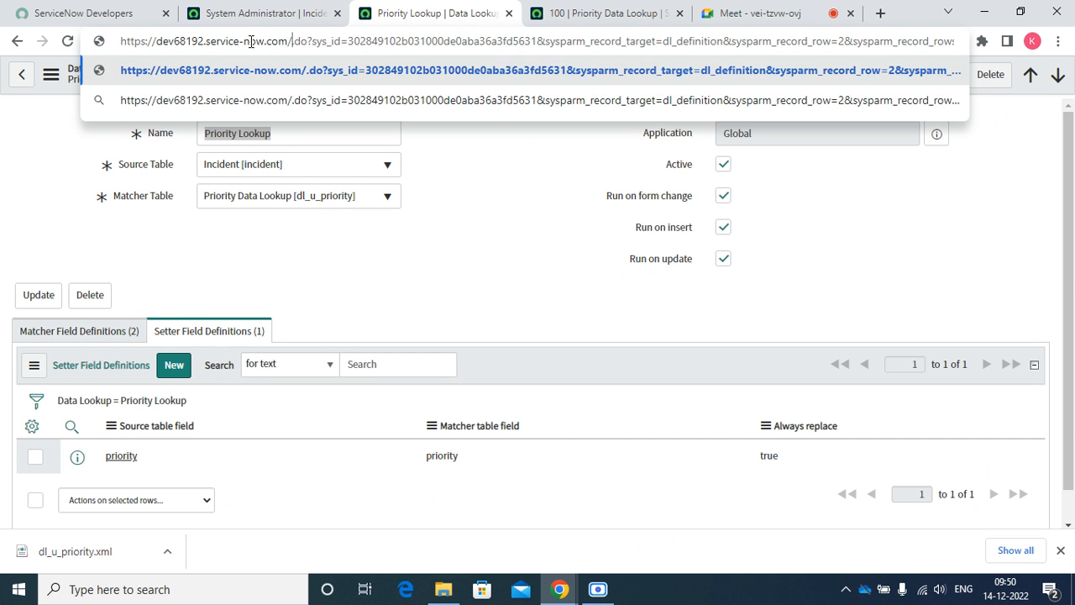
pyautogui.press('Delete')
pyautogui.press('Delete')
pyautogui.press('Delete')
pyautogui.press('Delete')
pyautogui.press('Delete')
pyautogui.press('Delete')
pyautogui.press('Delete')
pyautogui.press('Delete')
pyautogui.press('Delete')
pyautogui.press('Delete')
pyautogui.press('Delete')
pyautogui.press('Delete')
pyautogui.press('Delete')
pyautogui.press('Delete')
pyautogui.press('Delete')
pyautogui.press('Delete')
pyautogui.press('Delete')
pyautogui.press('Delete')
pyautogui.press('Delete')
pyautogui.press('Delete')
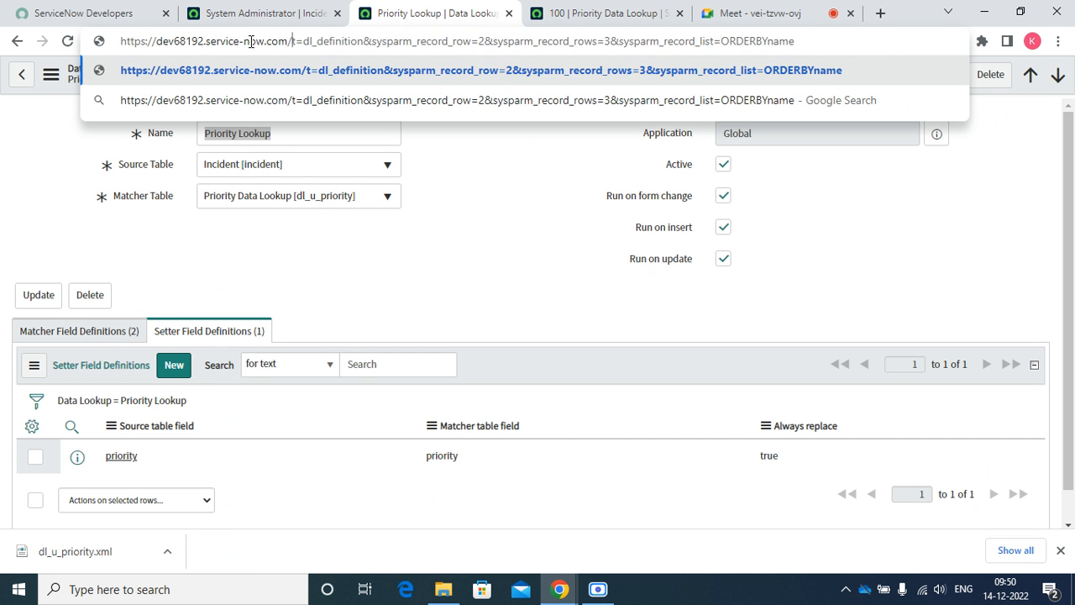
pyautogui.press('Delete')
pyautogui.press('Delete')
pyautogui.press('Delete')
pyautogui.press('Delete')
pyautogui.press('Delete')
pyautogui.press('Delete')
pyautogui.press('Delete')
pyautogui.press('Delete')
pyautogui.press('Delete')
pyautogui.press('Delete')
pyautogui.press('Delete')
pyautogui.press('Delete')
pyautogui.press('Delete')
pyautogui.press('Delete')
pyautogui.press('Delete')
pyautogui.press('Delete')
pyautogui.press('Delete')
pyautogui.press('Delete')
pyautogui.press('Delete')
pyautogui.press('Delete')
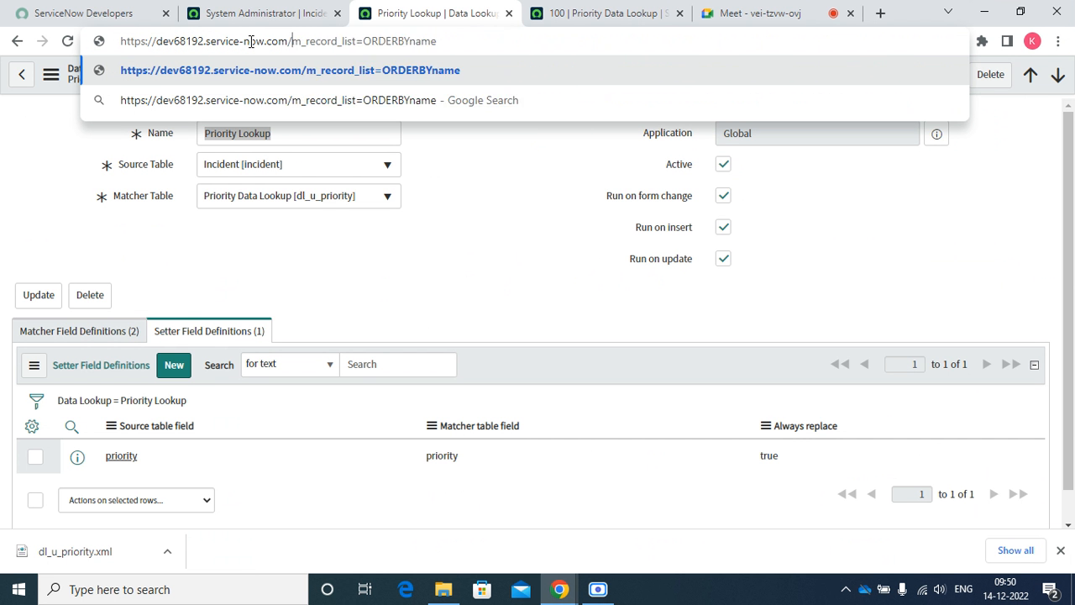
pyautogui.press('Return')
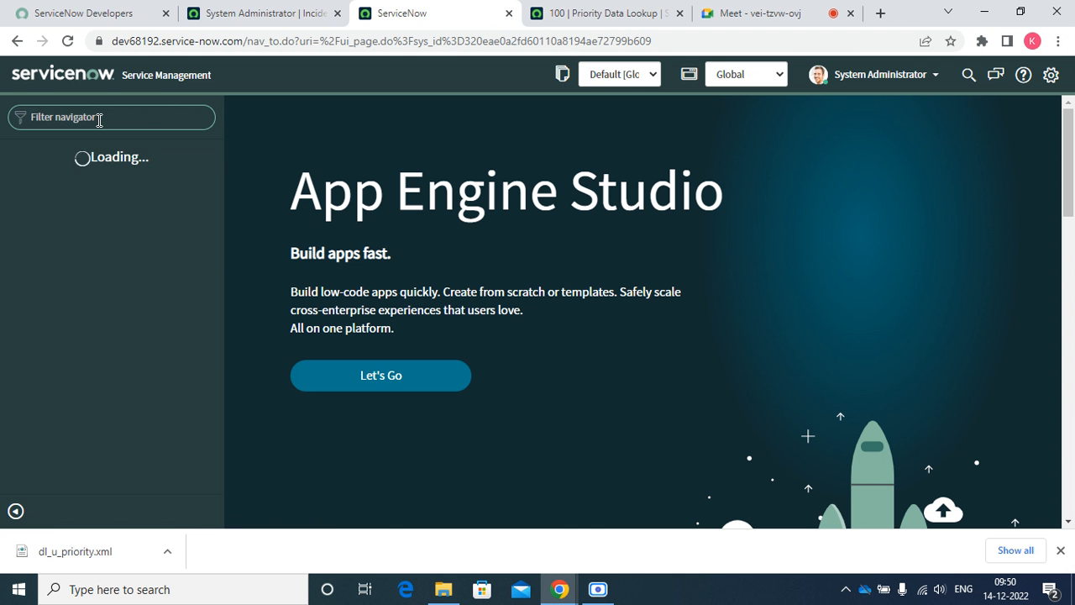
# Filter the navigator for "look", open the priority lookup rules list and check the order 100 rule's priority.
pyautogui.write('look')
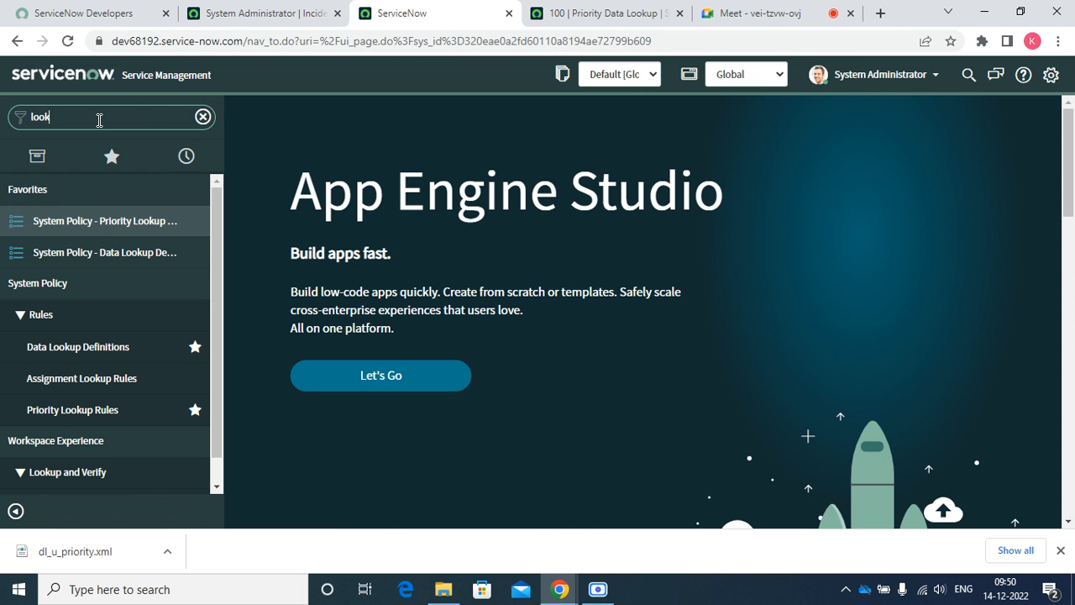
pyautogui.click(113, 228)
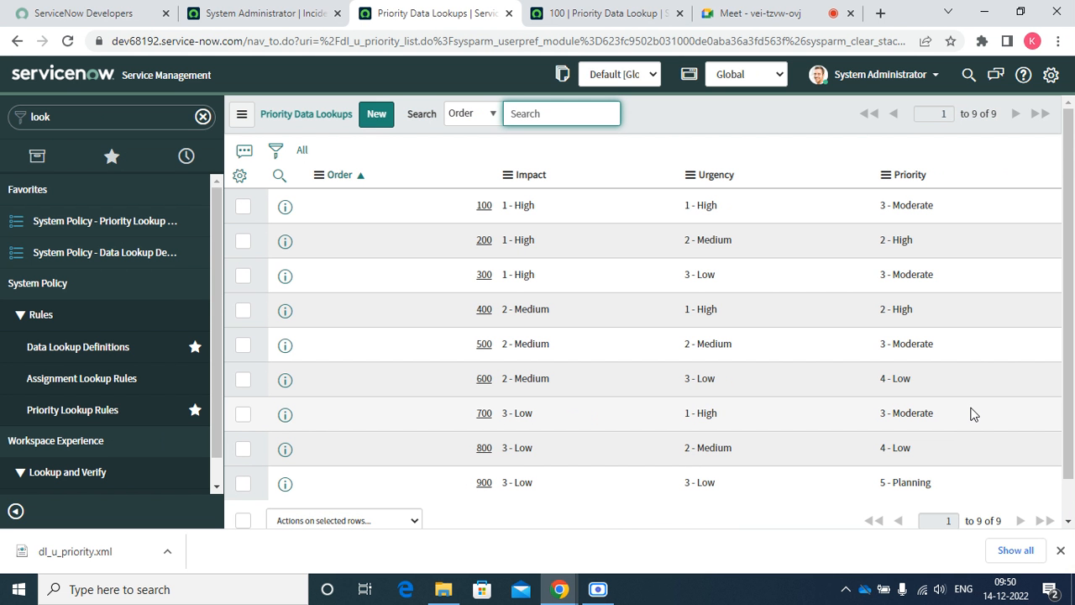
pyautogui.click(952, 212)
pyautogui.doubleClick(953, 211)
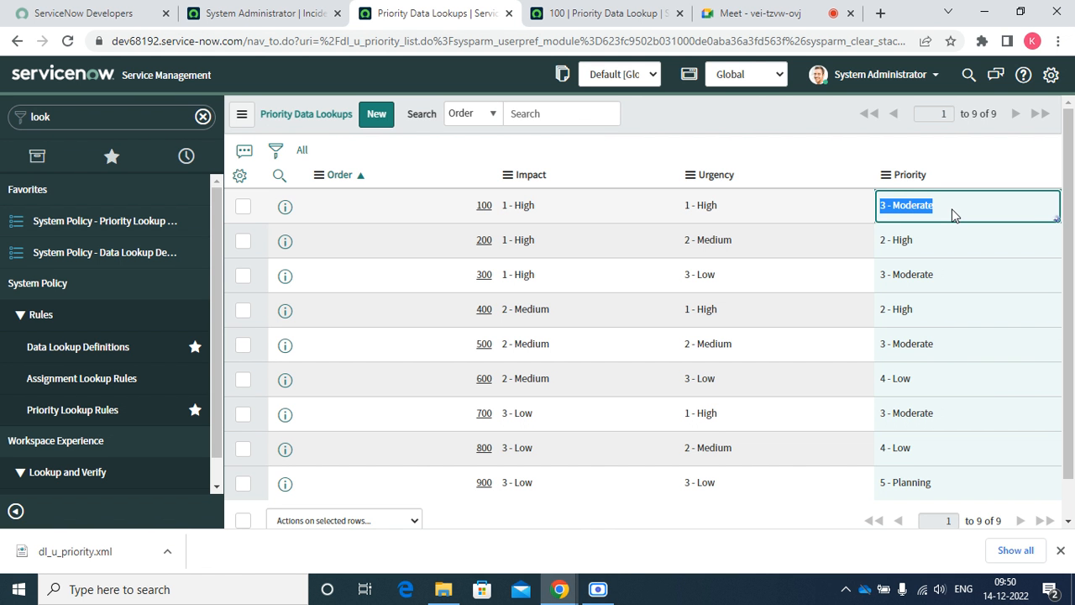
# Set the priority of all nine priority lookup rules to 5 - Planning in one bulk edit of the list.
pyautogui.click(949, 210)
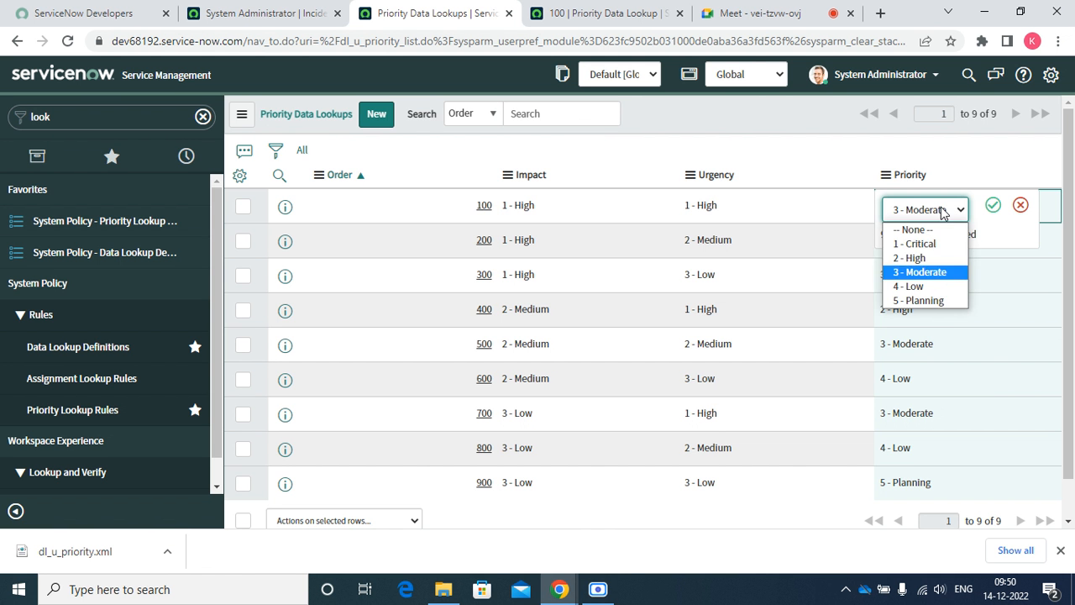
pyautogui.click(922, 304)
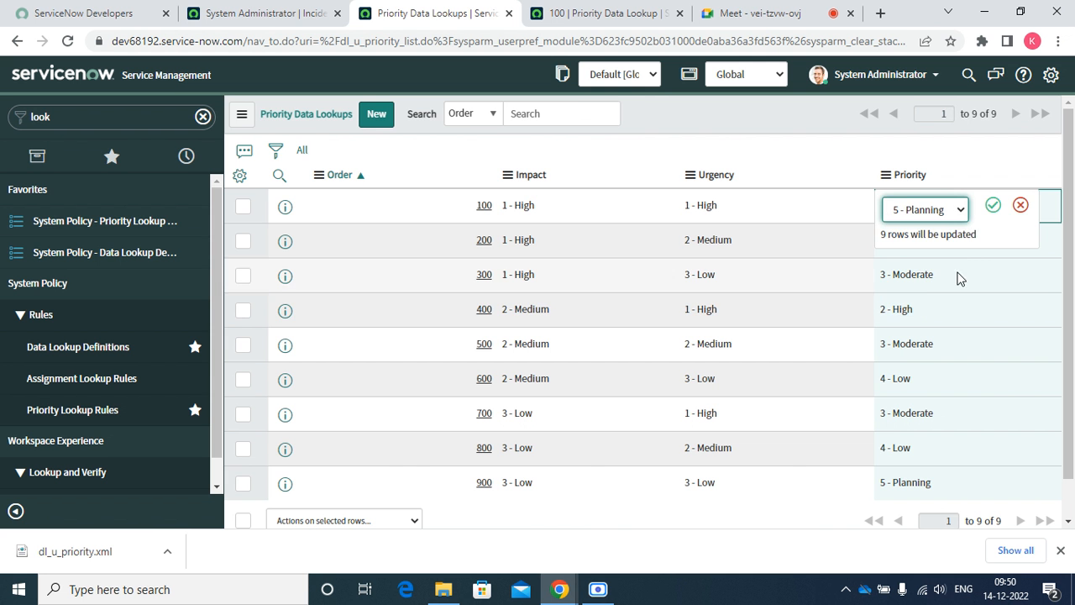
pyautogui.click(991, 208)
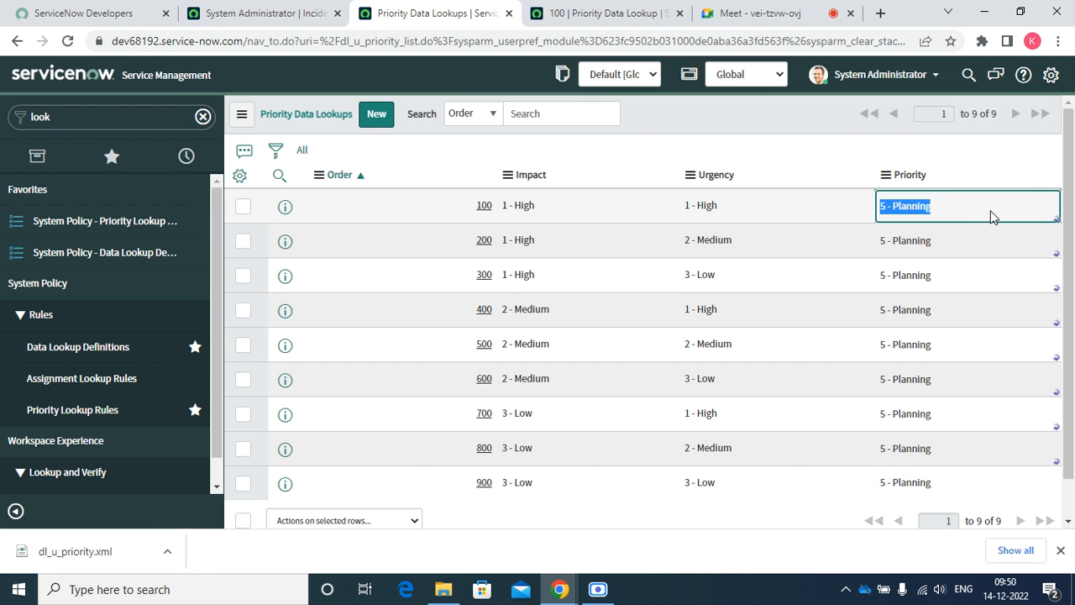
pyautogui.rightClick(761, 119)
pyautogui.click(794, 207)
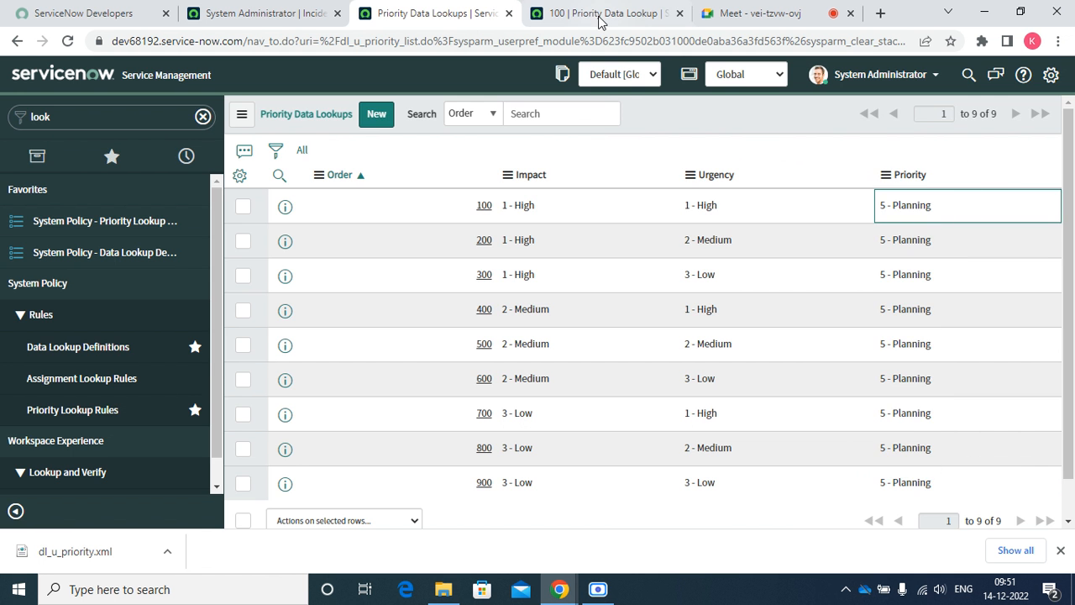
# Check the order 100 rule's form, then reload the incident form and discard its unsaved changes.
pyautogui.click(598, 13)
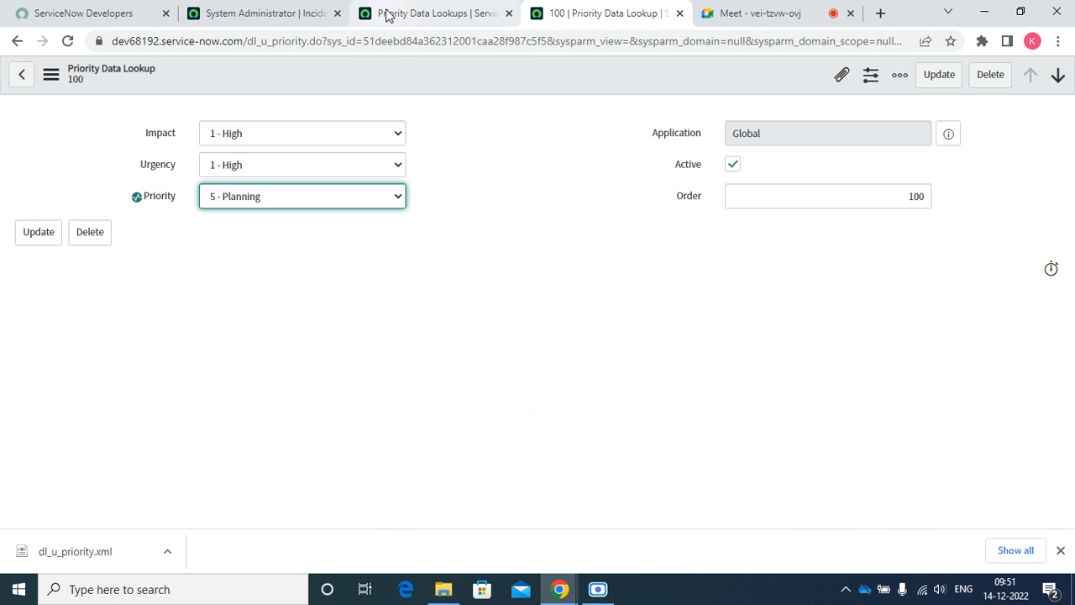
pyautogui.click(262, 12)
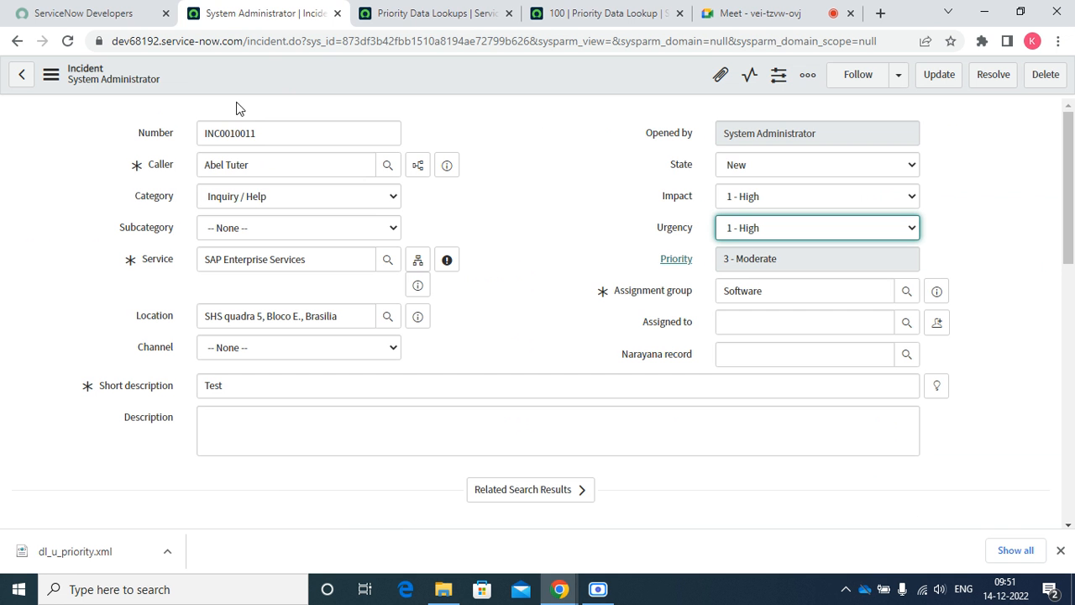
pyautogui.click(71, 43)
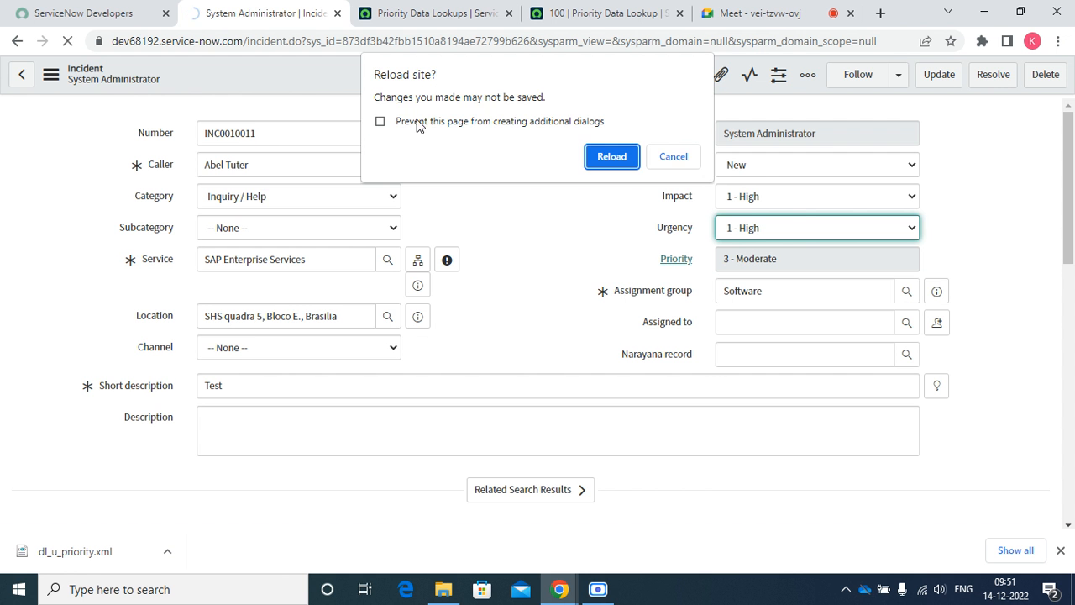
pyautogui.click(609, 156)
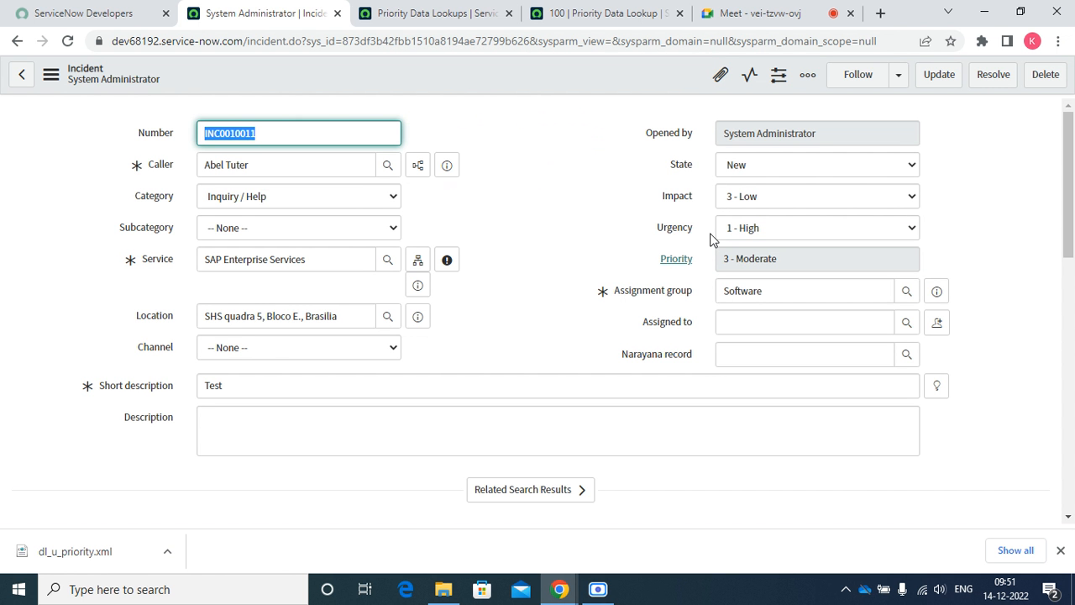
# Test the incident's priority with impact 1 - High, choosing urgency 2 - Medium and then 1 - High.
pyautogui.click(750, 201)
pyautogui.click(750, 217)
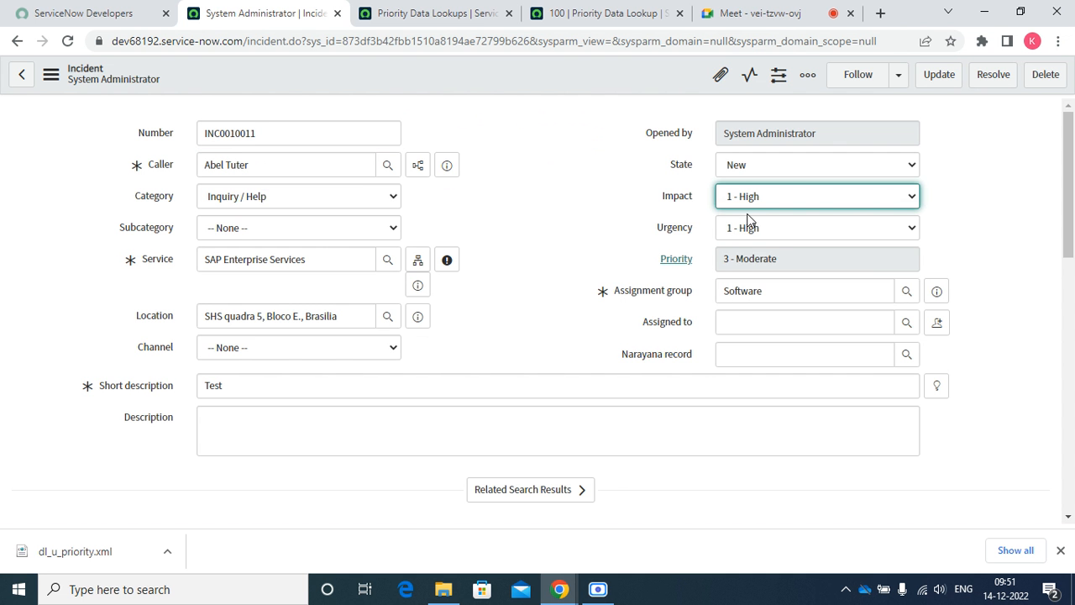
pyautogui.click(747, 235)
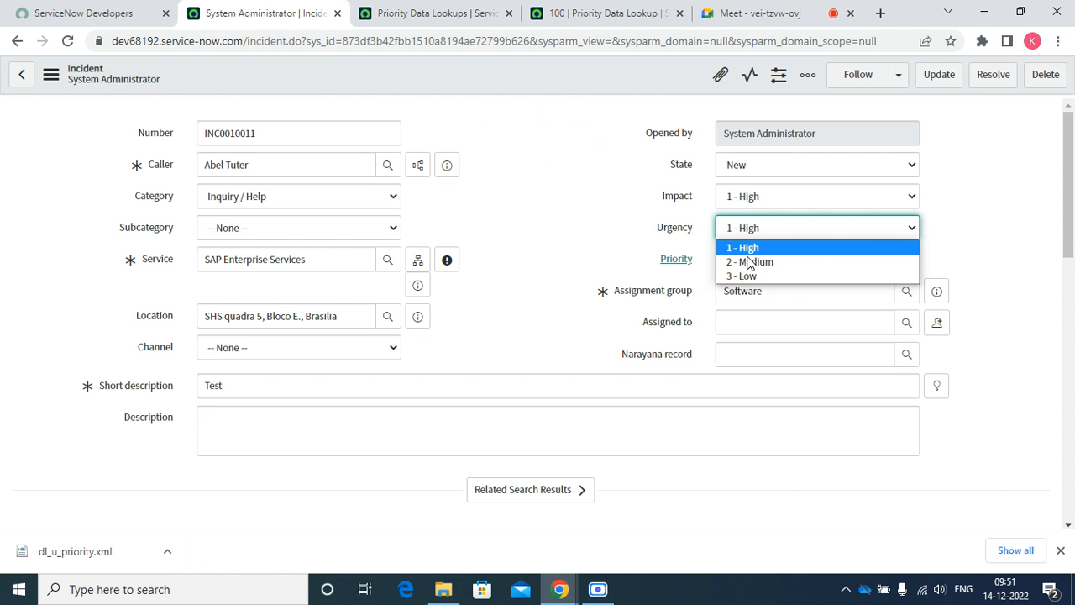
pyautogui.click(750, 262)
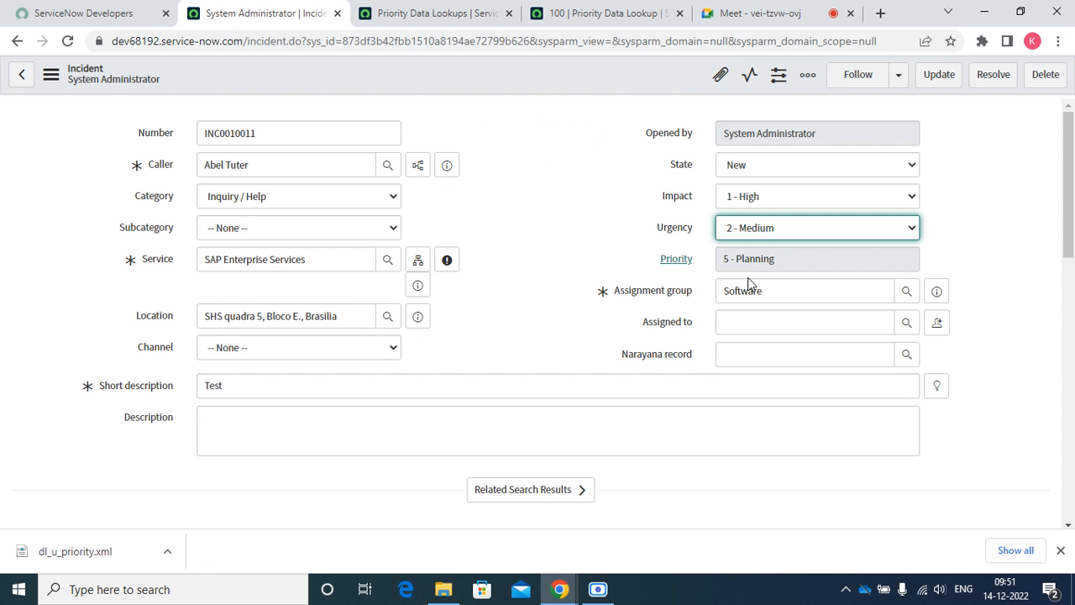
pyautogui.click(762, 236)
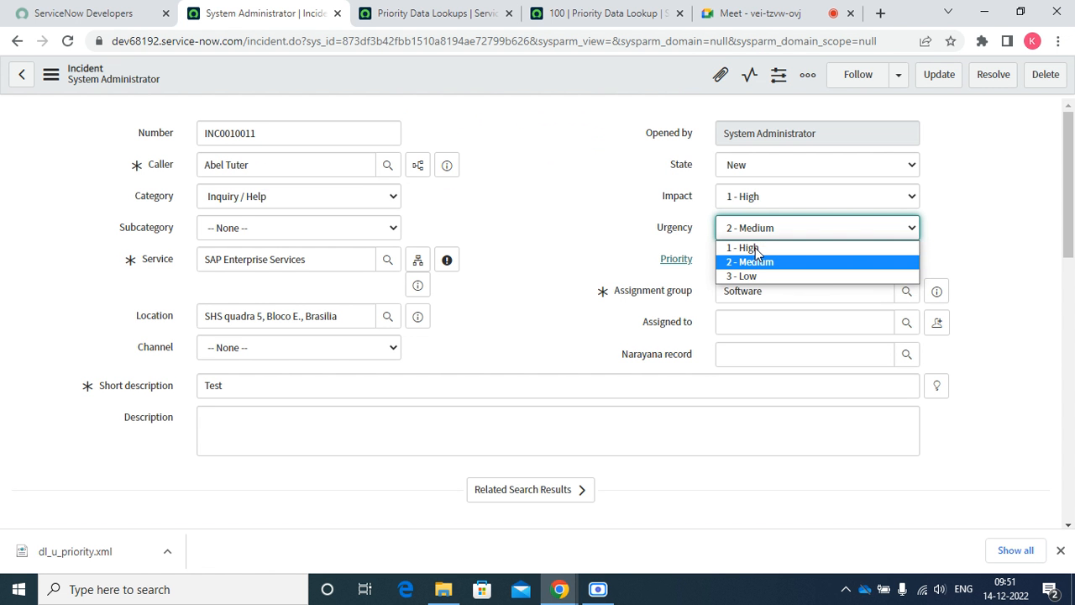
pyautogui.click(754, 244)
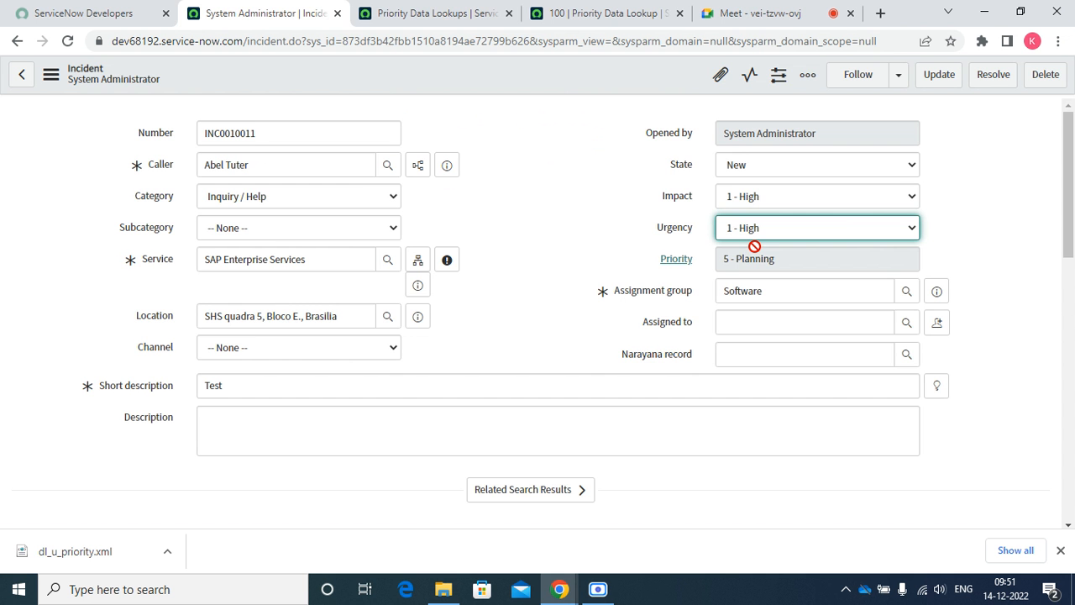
# Examine the order value on the order 100 rule's form.
pyautogui.click(576, 12)
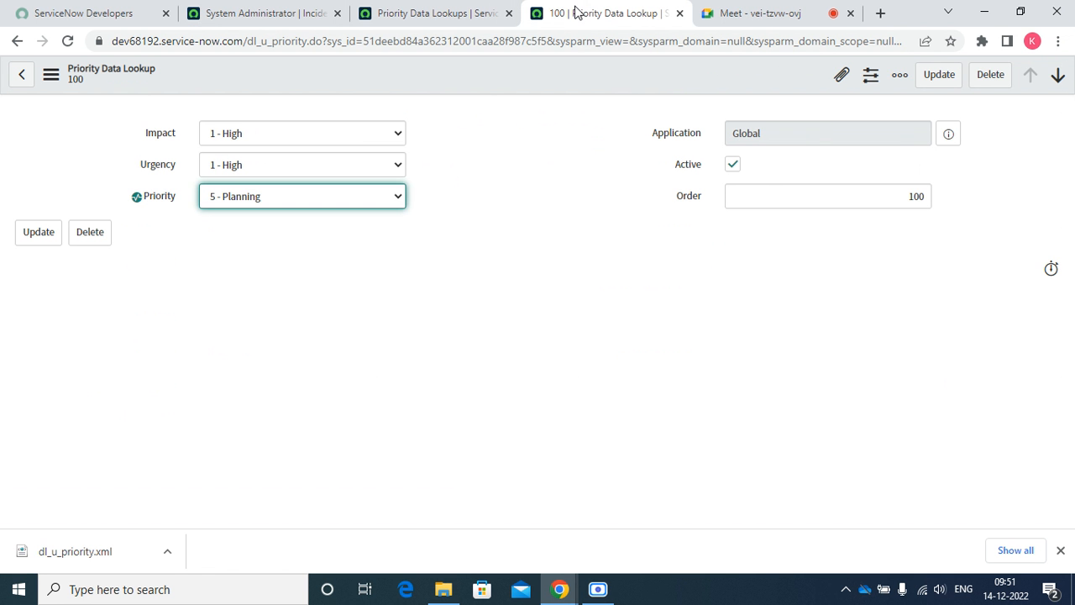
pyautogui.click(775, 193)
pyautogui.doubleClick(775, 193)
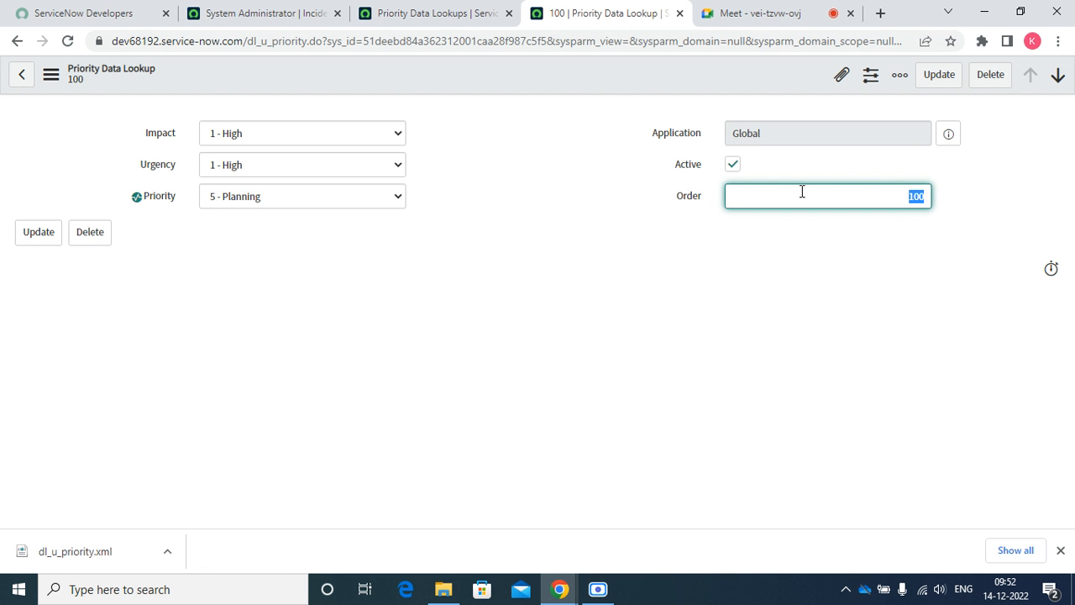
# Import the dl_u_priority.xml file from the Downloads folder into the Priority Data Lookups list.
pyautogui.click(443, 12)
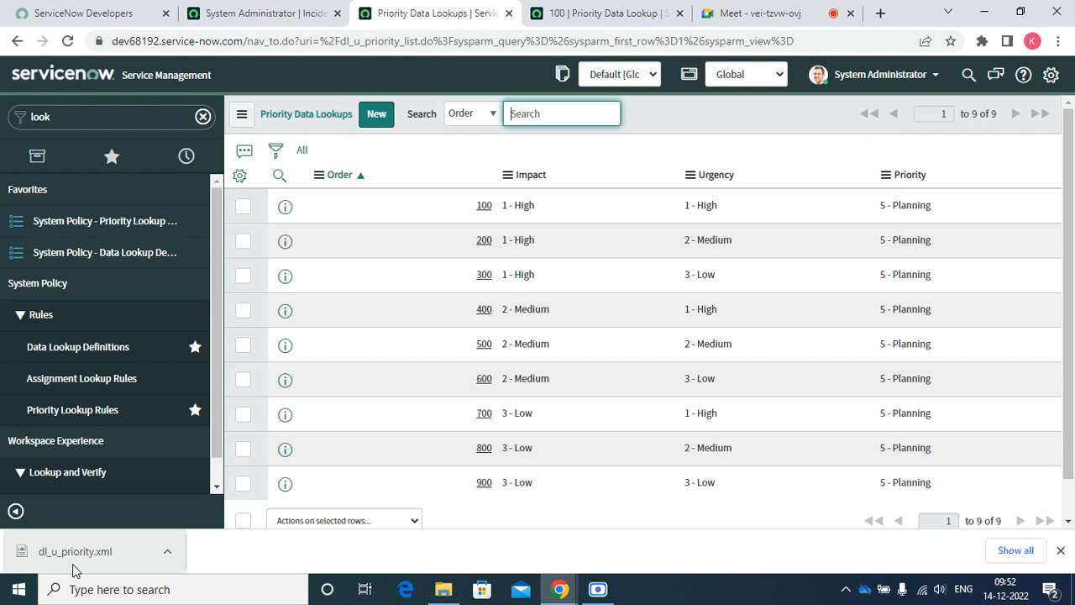
pyautogui.rightClick(531, 182)
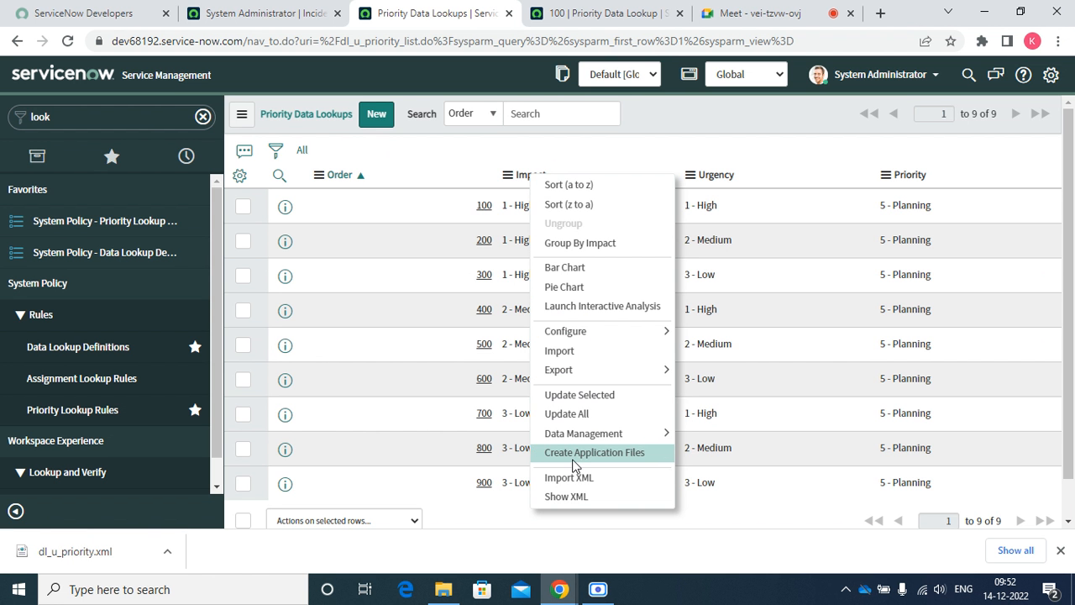
pyautogui.click(571, 480)
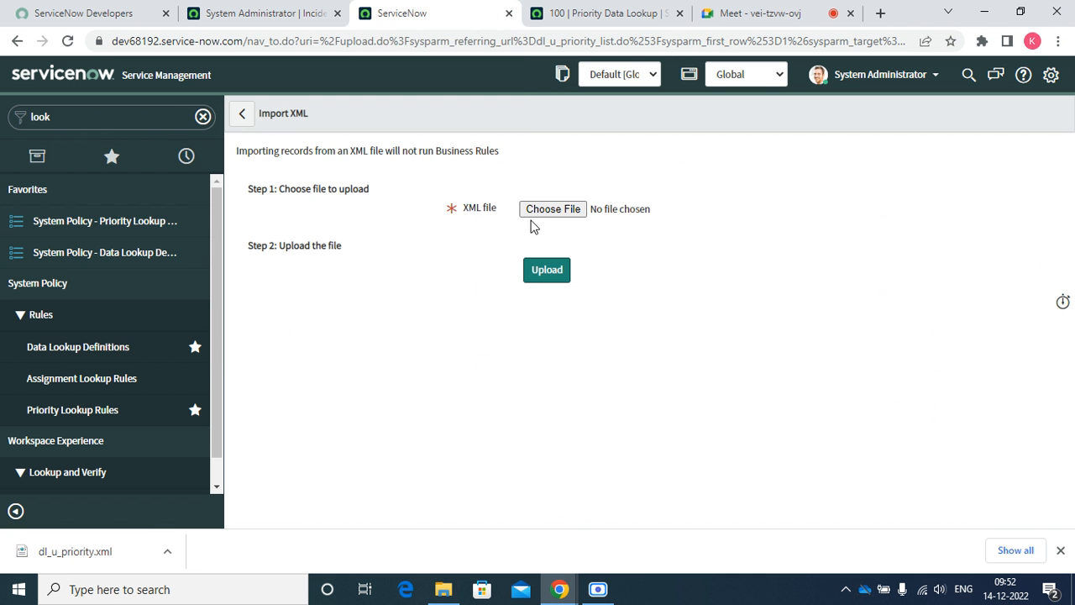
pyautogui.click(534, 210)
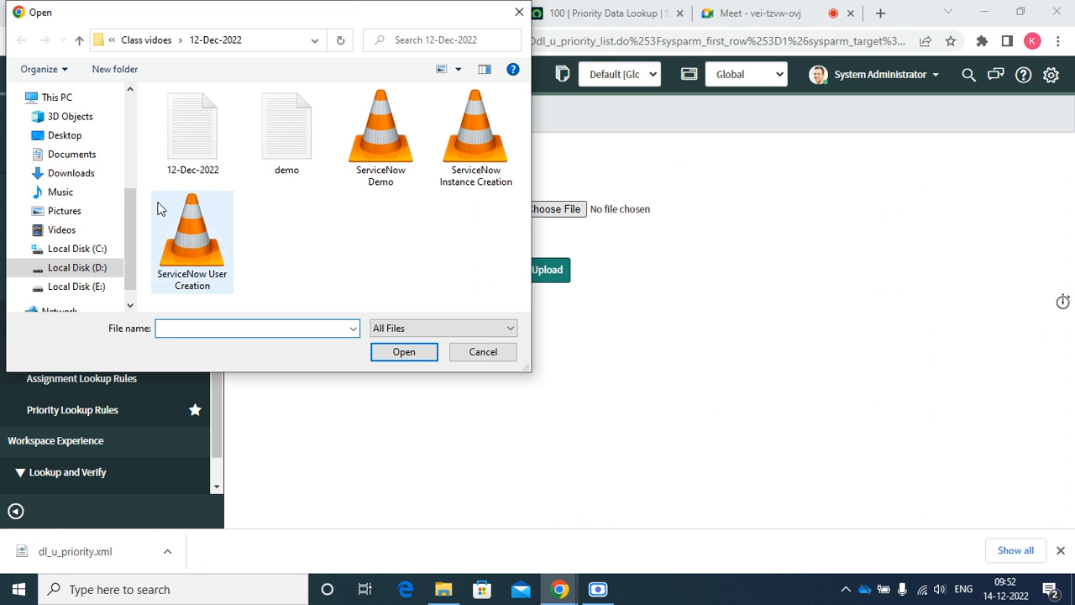
pyautogui.click(70, 173)
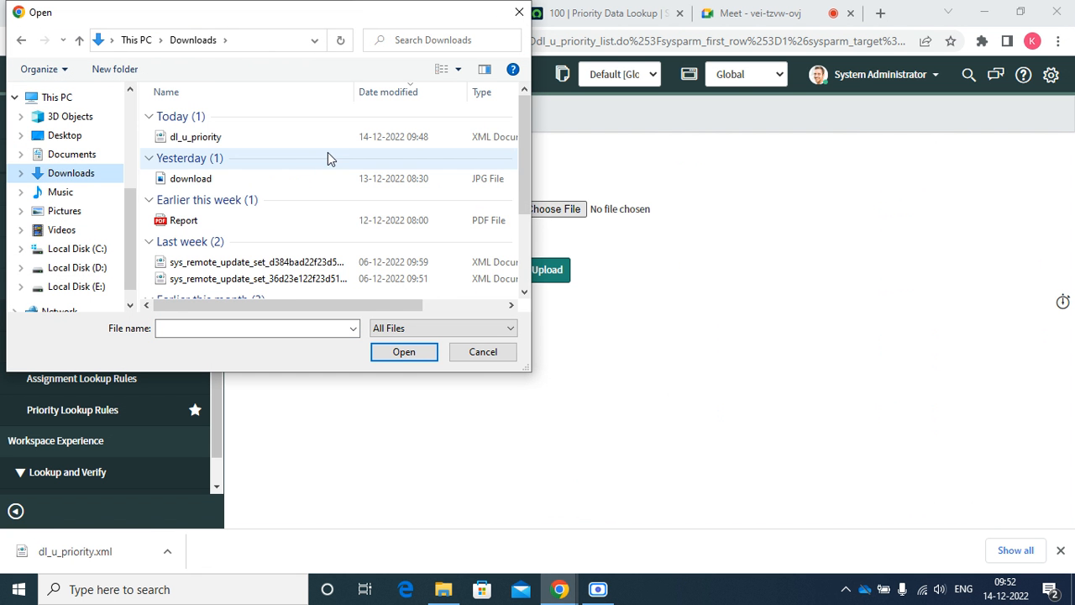
pyautogui.doubleClick(367, 136)
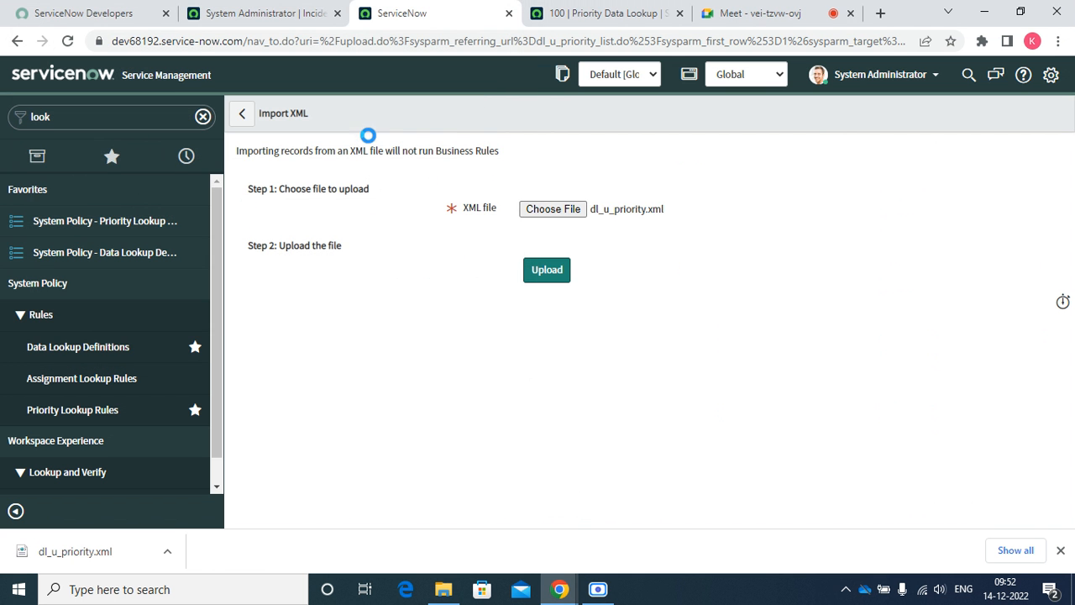
pyautogui.click(546, 276)
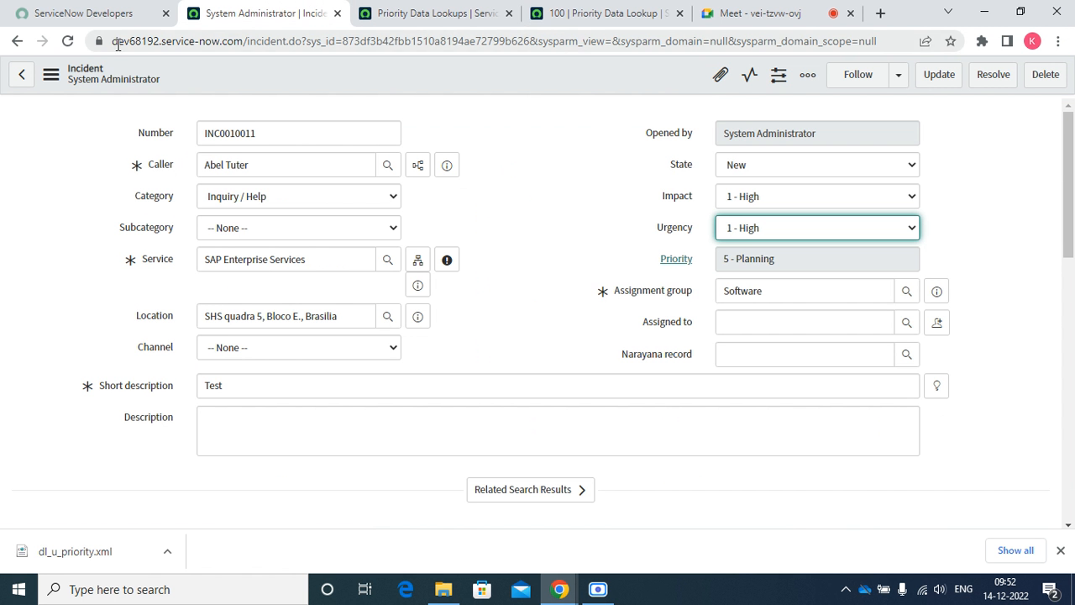
# Reload the incident without saving and test its priority with impact 1 - High and urgency 2 - Medium.
pyautogui.click(67, 40)
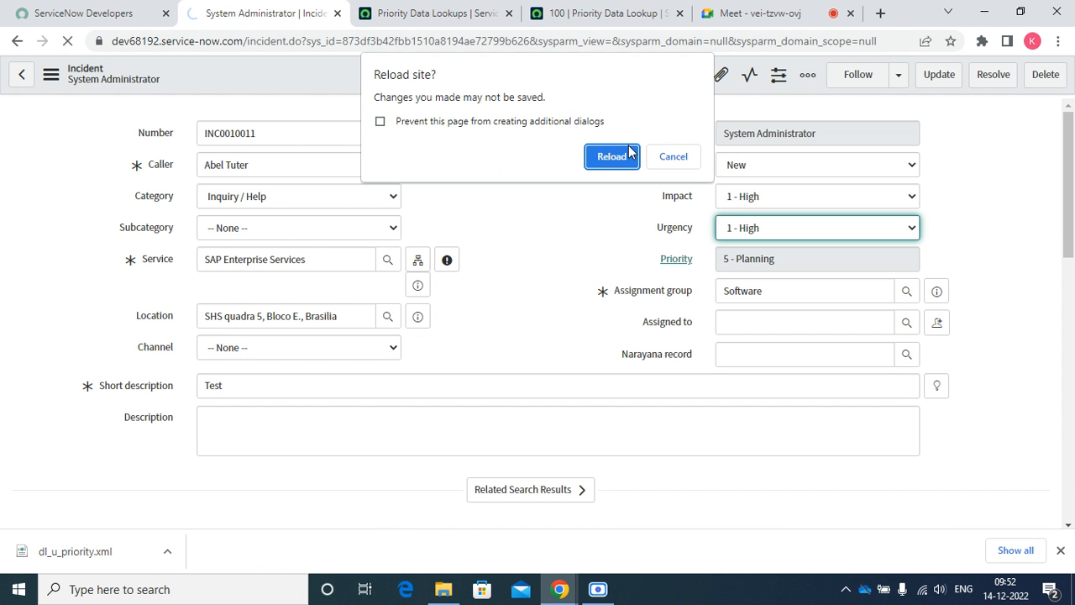
pyautogui.click(592, 156)
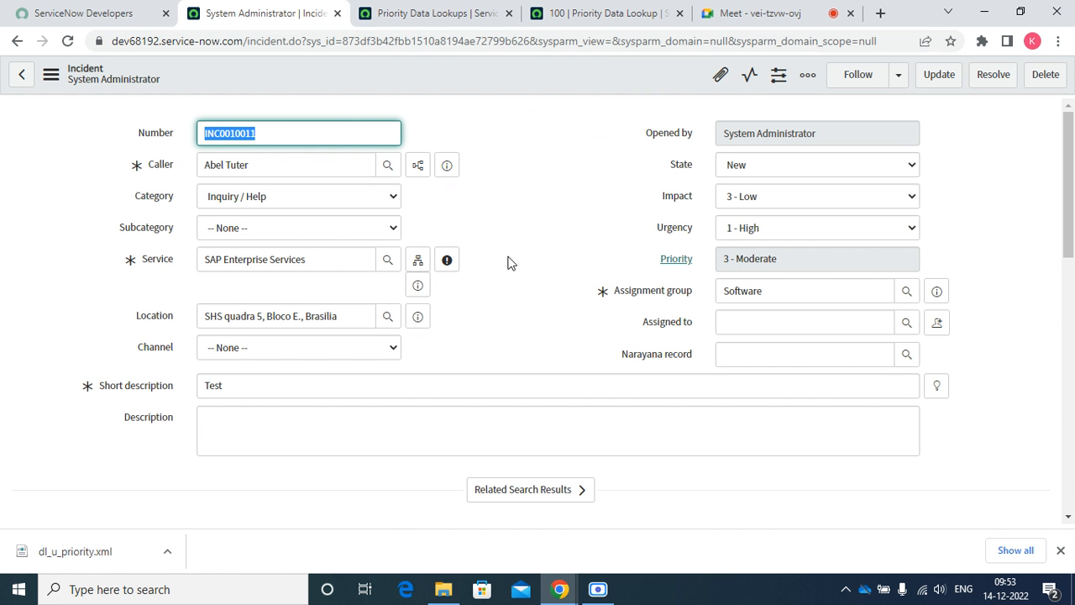
pyautogui.click(758, 192)
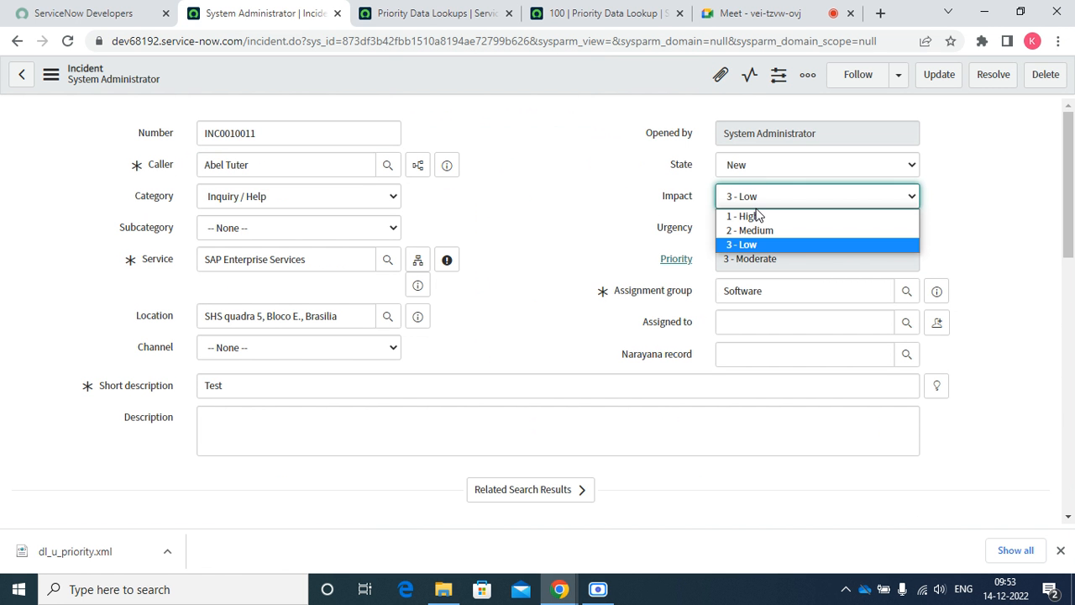
pyautogui.click(759, 216)
pyautogui.click(772, 236)
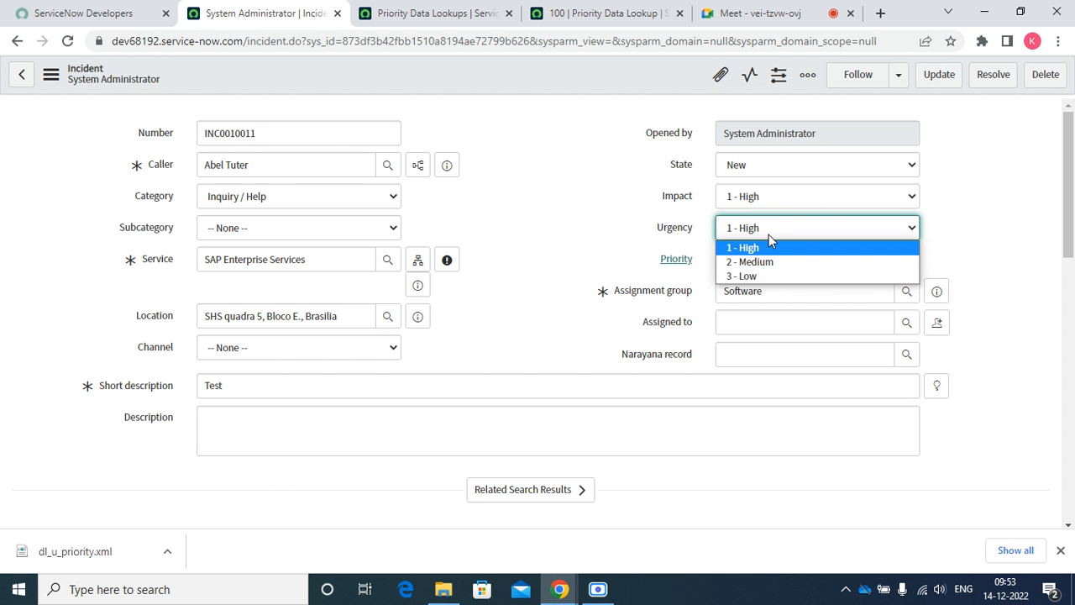
pyautogui.click(755, 259)
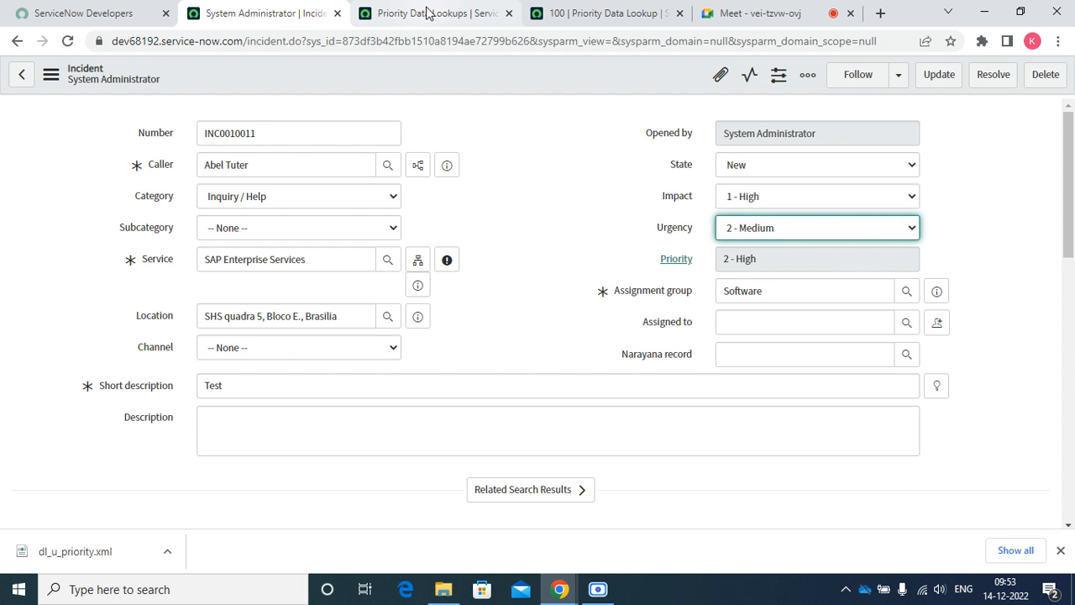
# Compare the Priority Data Lookups list and the order 100 rule's form with the incident's calculated priority.
pyautogui.click(433, 15)
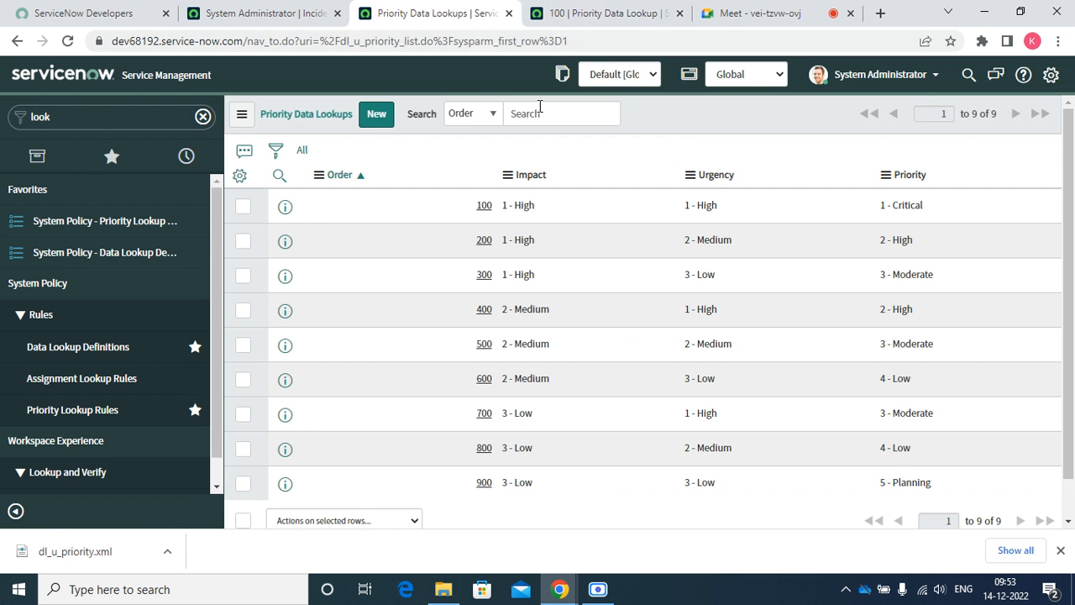
pyautogui.click(596, 13)
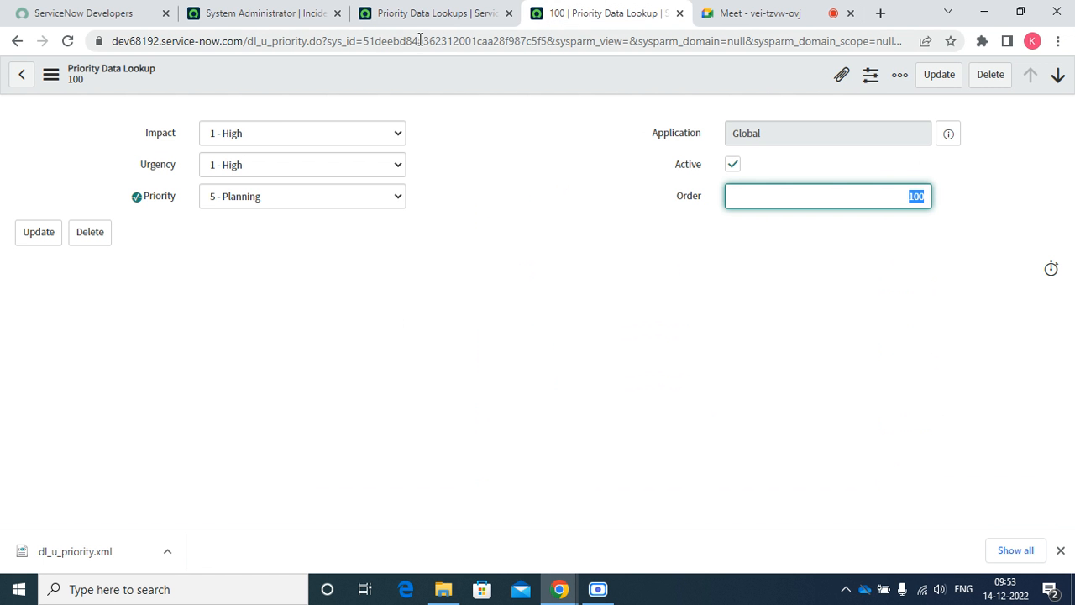
pyautogui.click(398, 14)
pyautogui.click(245, 15)
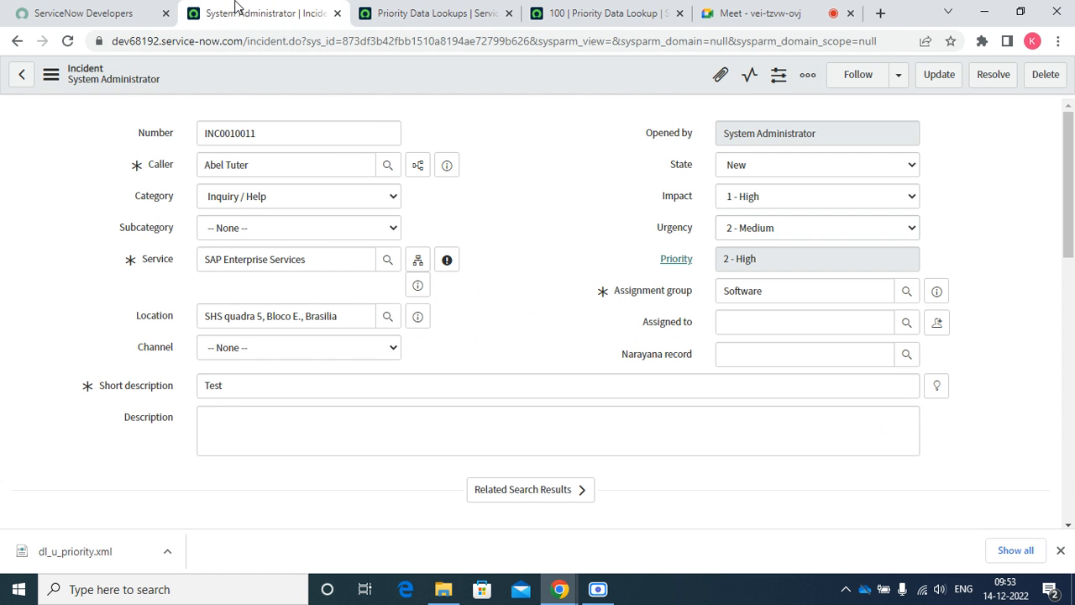
# Open the dictionary entry of the incident's Impact field, discarding unsaved changes, and show its choices.
pyautogui.rightClick(678, 198)
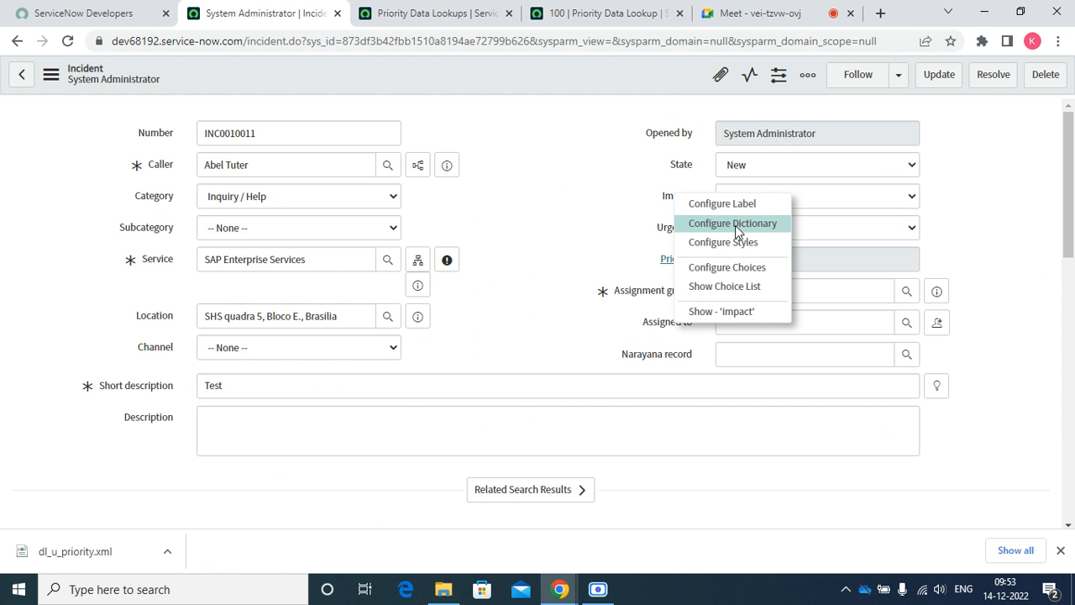
pyautogui.click(734, 224)
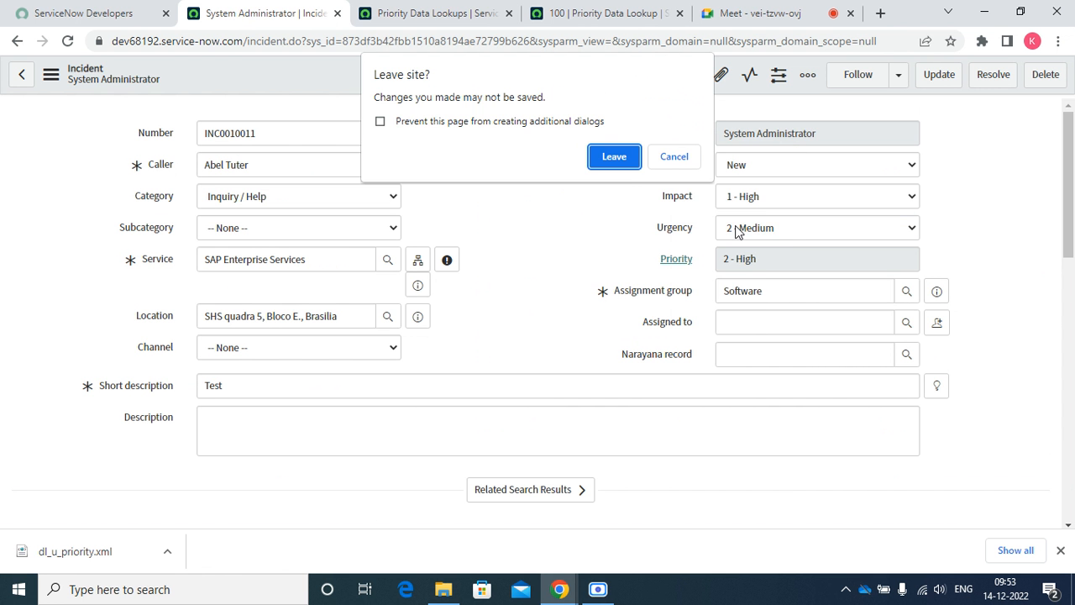
pyautogui.click(614, 160)
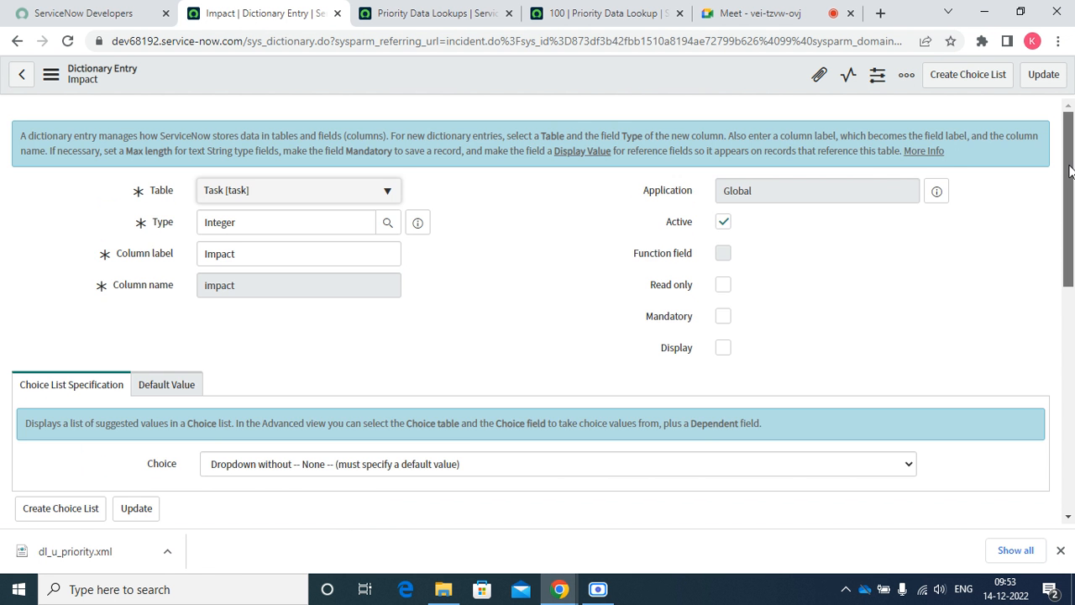
pyautogui.moveTo(1071, 173); pyautogui.dragTo(1073, 331)
pyautogui.scroll(-2, 416, 315)
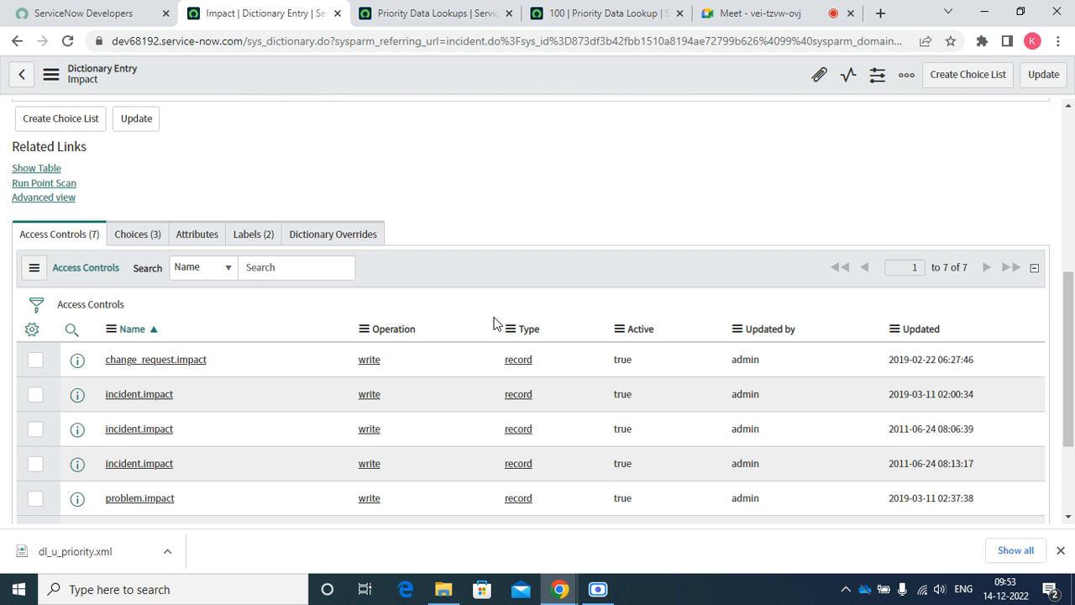
pyautogui.click(145, 238)
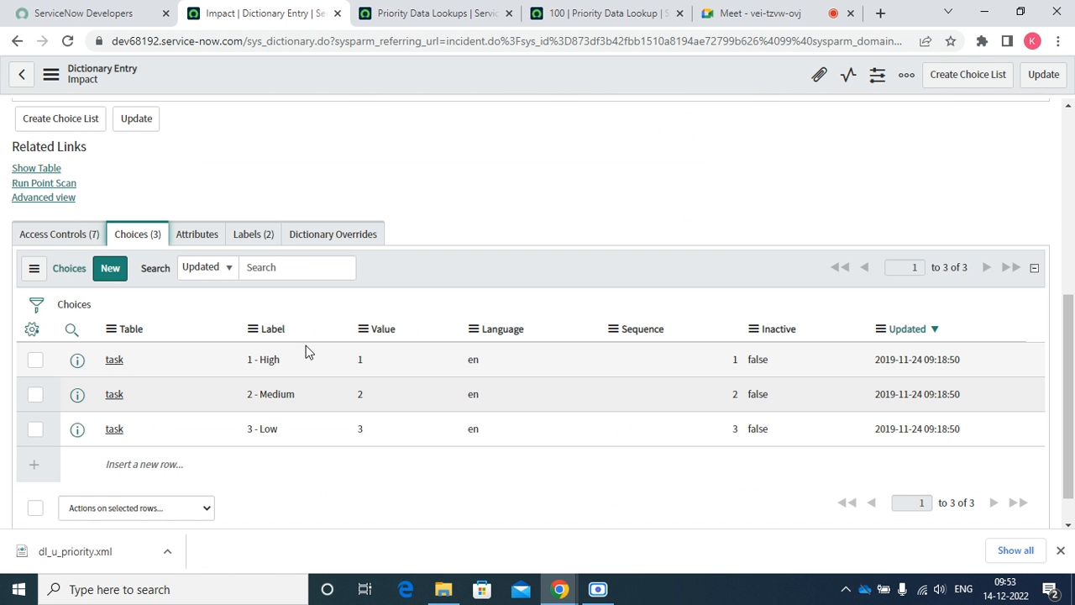
# Switch the Impact dictionary entry to its advanced view and examine its choices.
pyautogui.click(67, 200)
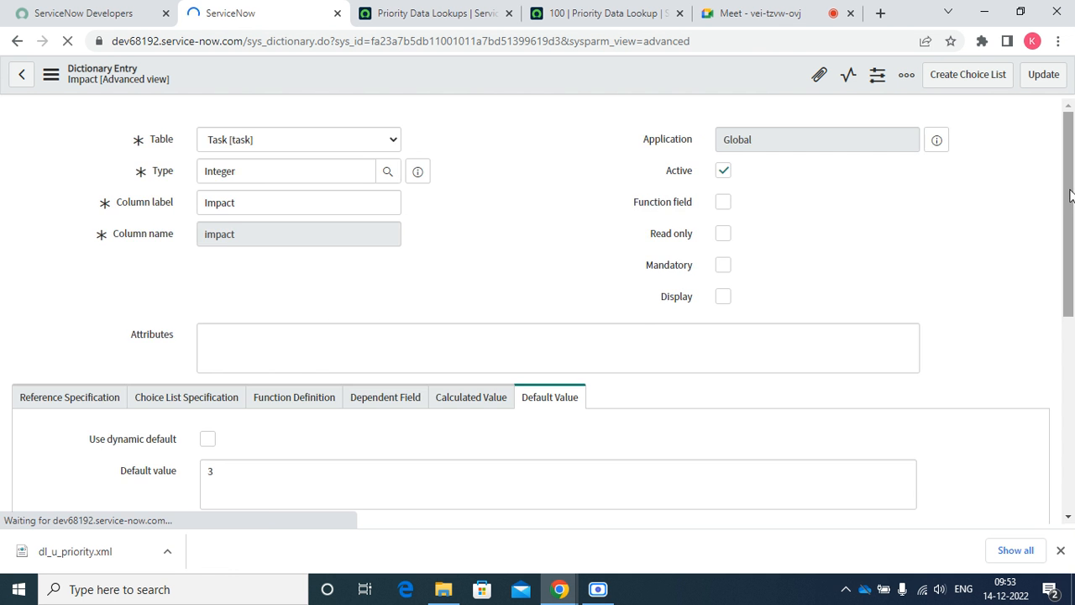
pyautogui.click(1059, 550)
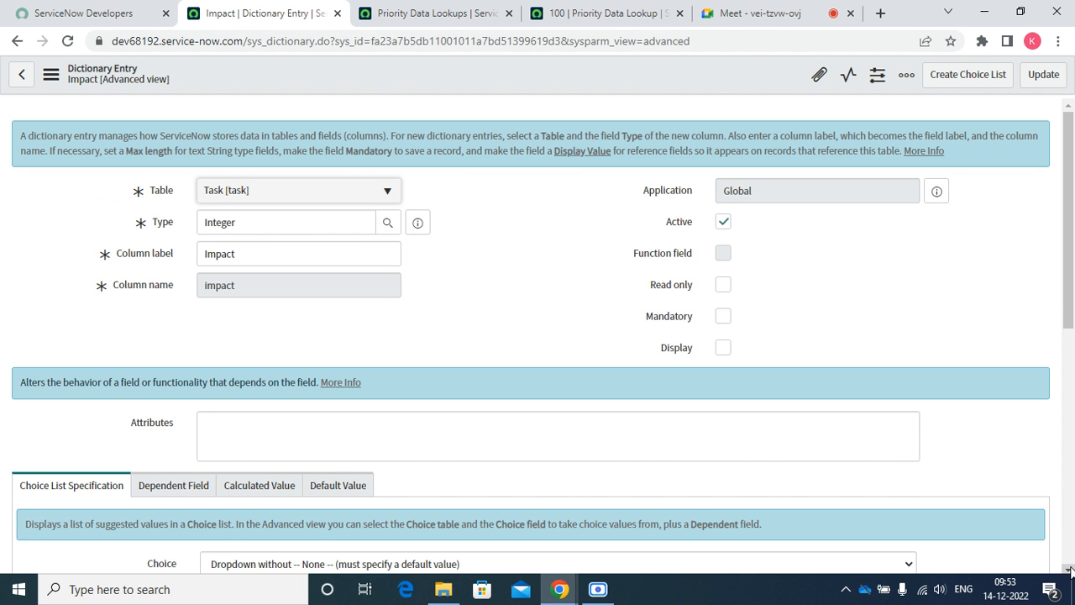
pyautogui.click(1069, 570)
pyautogui.scroll(-3, 1069, 570)
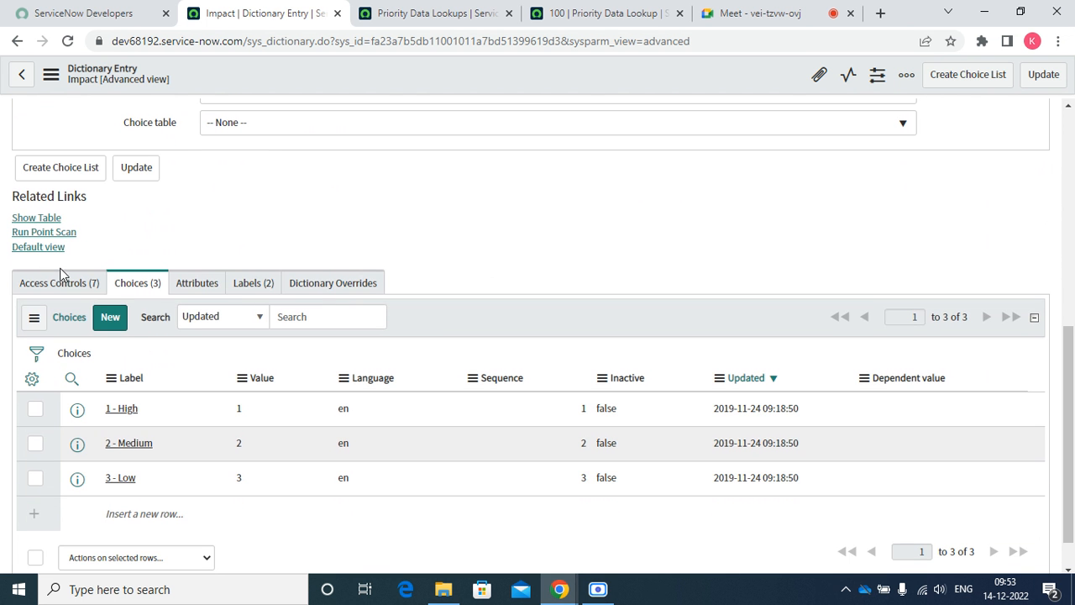
# Return to the incident and review the Impact field's available and selected choices in the choice configuration, leaving it without saving.
pyautogui.click(20, 77)
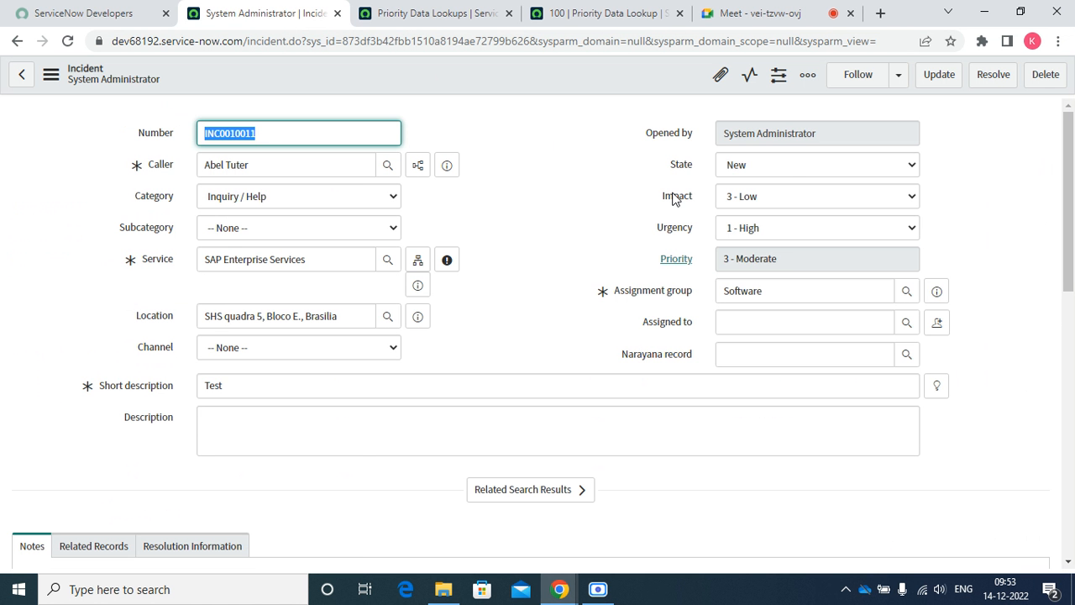
pyautogui.rightClick(672, 196)
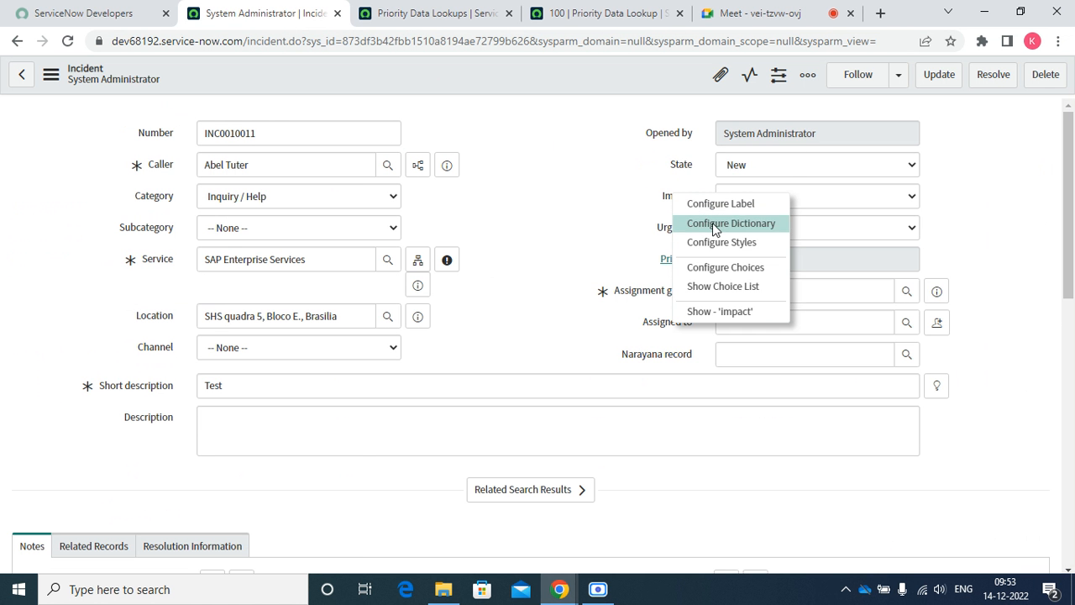
pyautogui.click(726, 269)
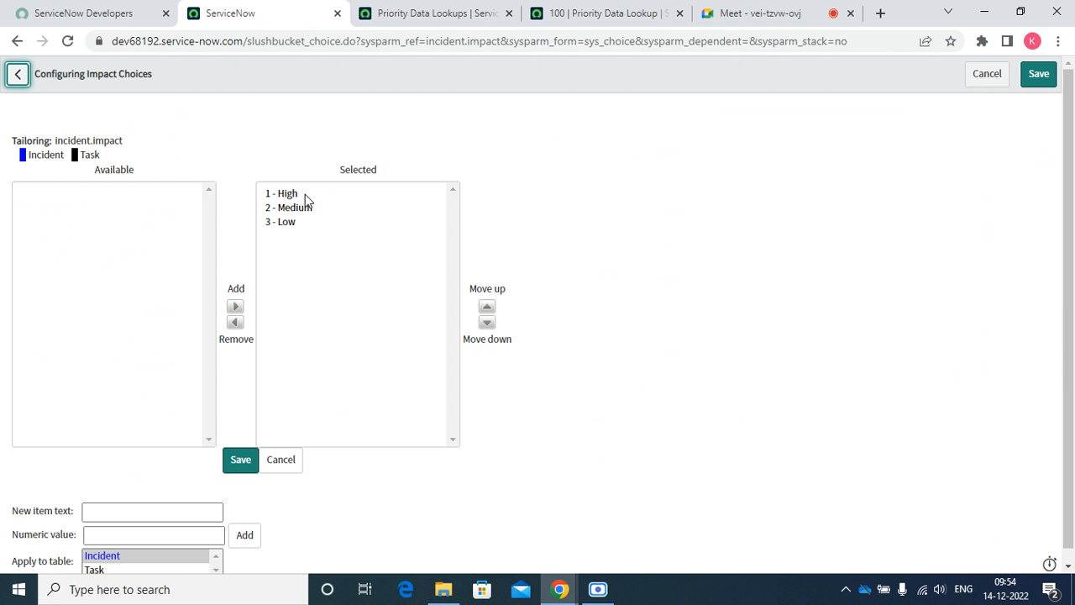
pyautogui.click(124, 216)
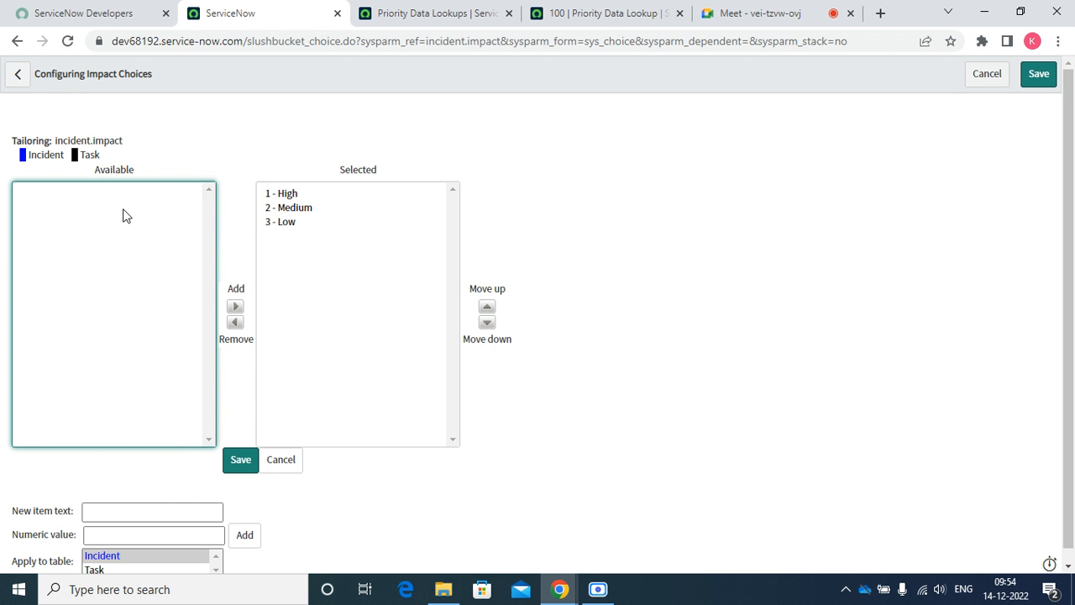
pyautogui.click(284, 470)
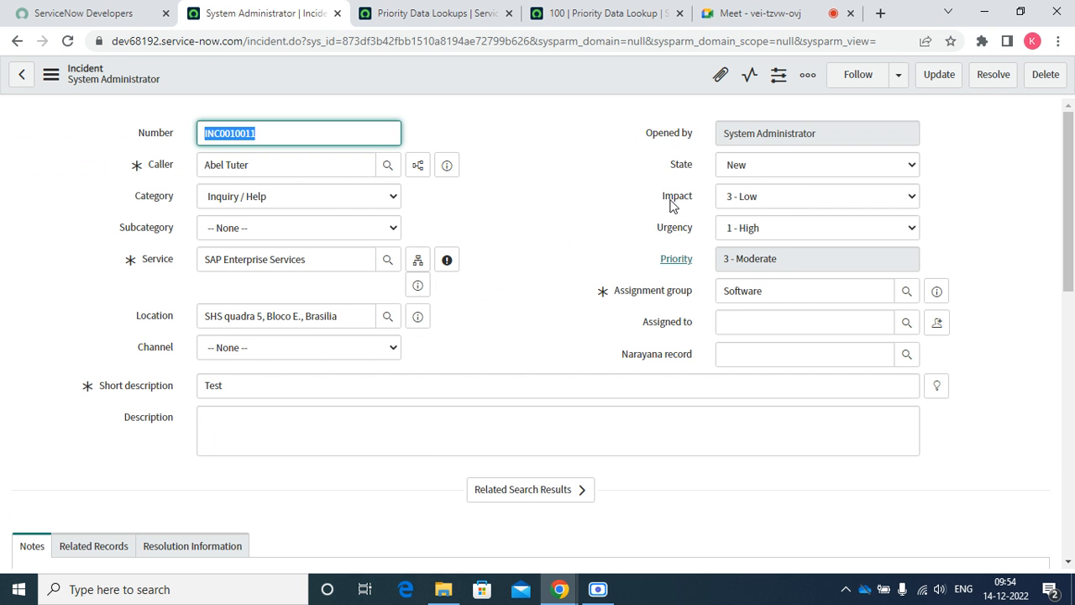
# Reopen the dictionary entry of the incident's Impact field and begin a new choice row with a label starting with "4-".
pyautogui.rightClick(673, 207)
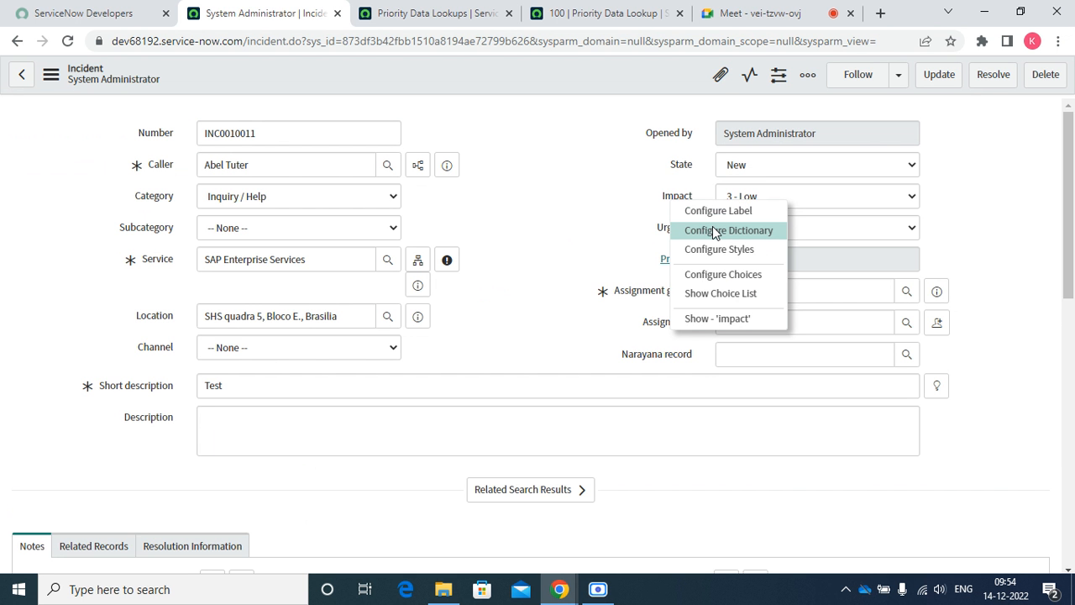
pyautogui.click(713, 231)
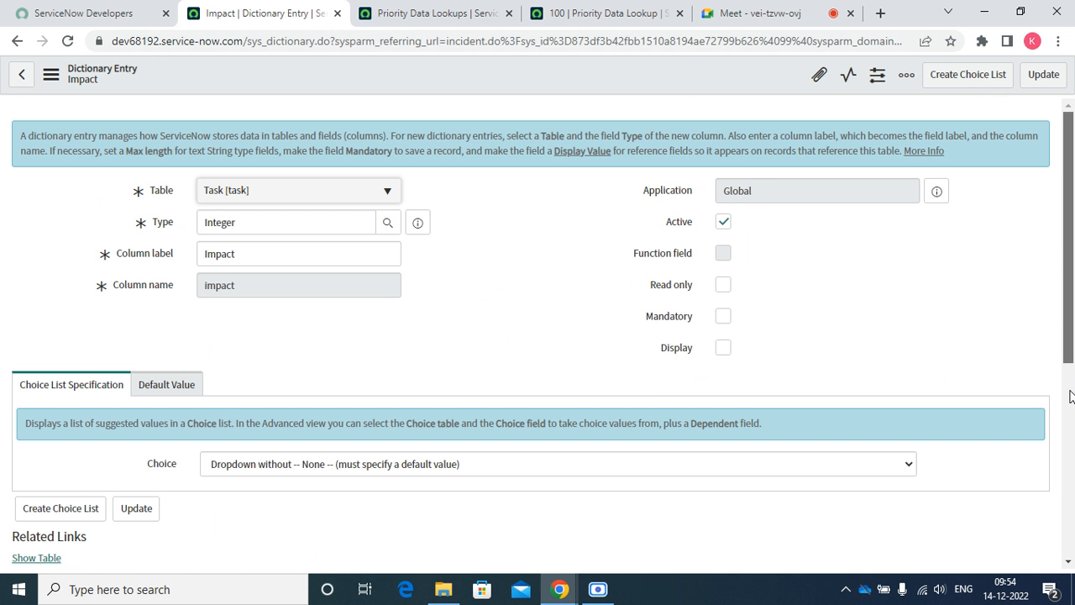
pyautogui.scroll(-5, 1074, 480)
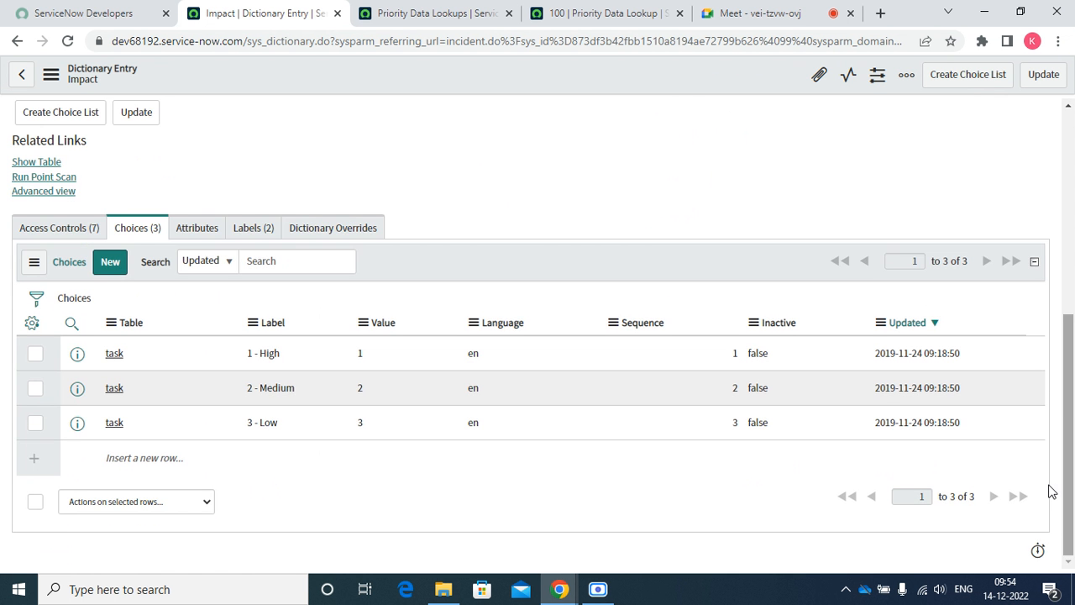
pyautogui.click(250, 454)
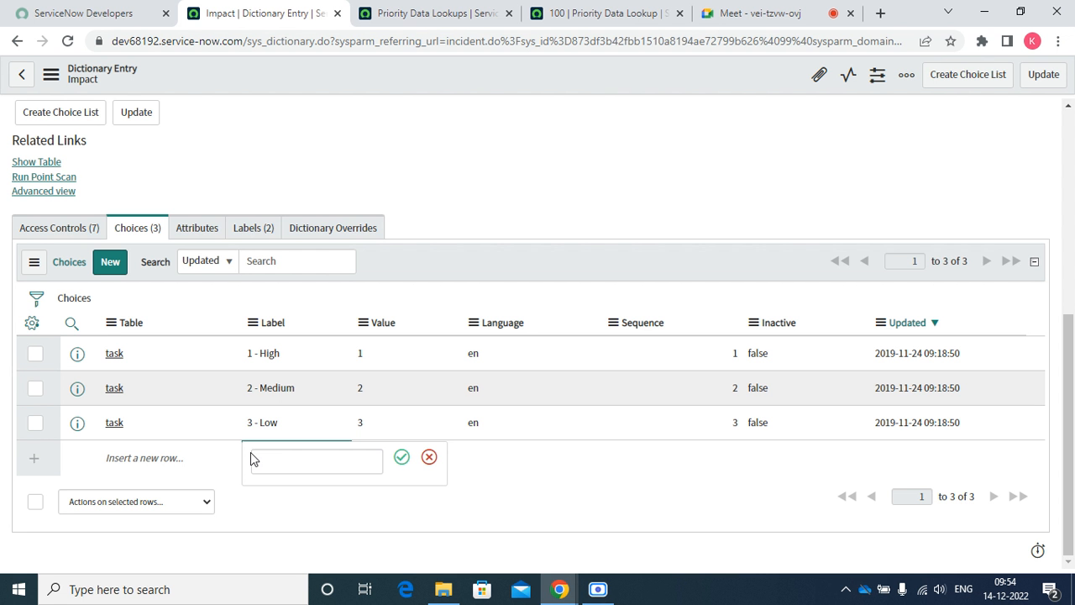
pyautogui.click(293, 461)
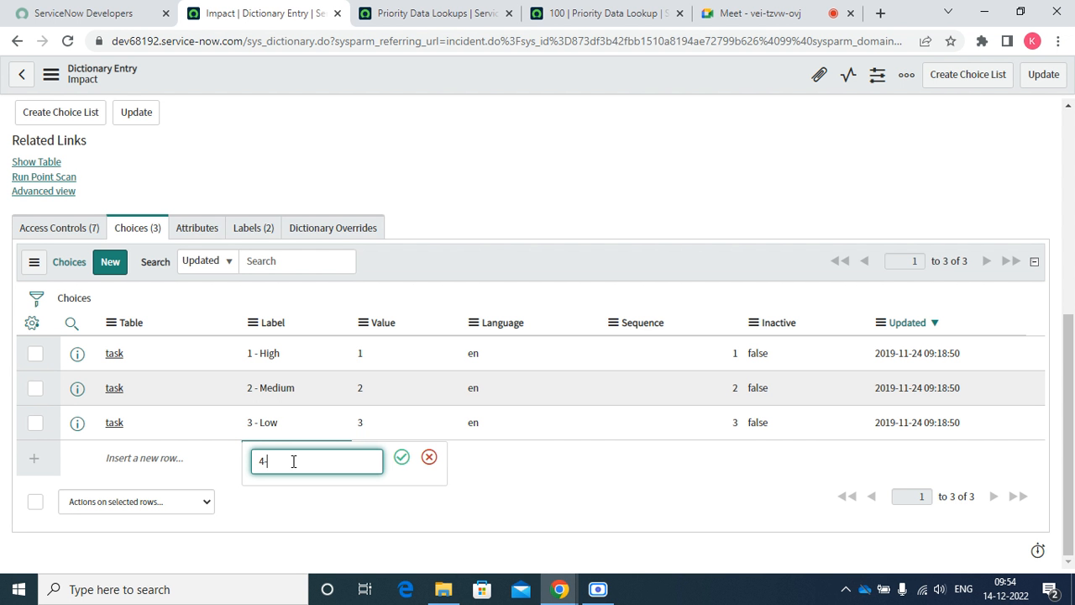
# Add a choice labelled "4-Very Low" with value 4 to the Impact field's choice list.
pyautogui.write('4-Very')
pyautogui.write('Very')
pyautogui.write(' Low')
pyautogui.press('Tab')
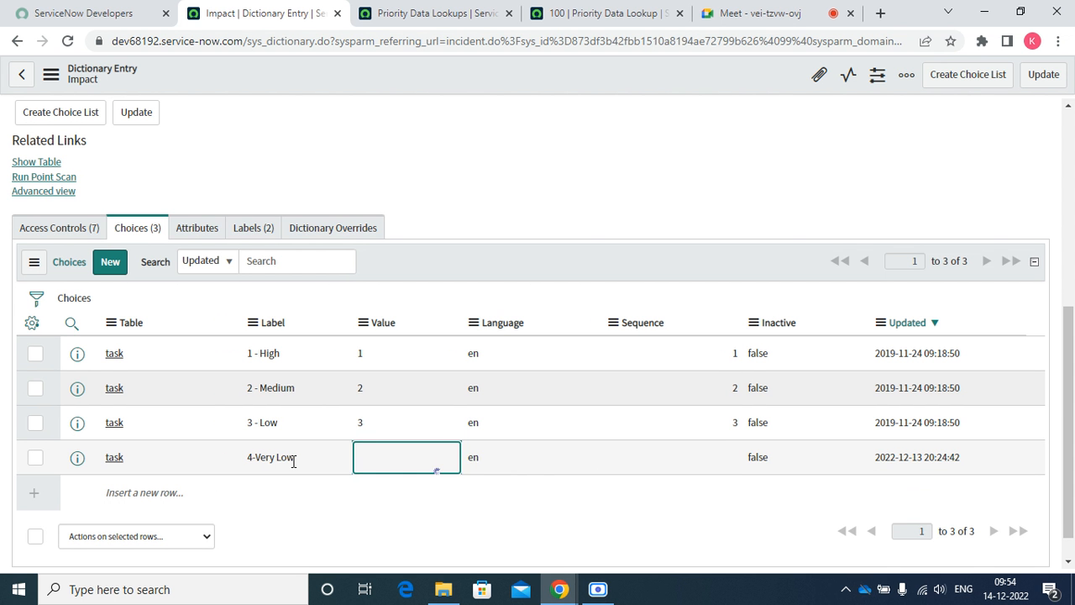
pyautogui.write('4')
pyautogui.press('Tab')
pyautogui.press('Tab')
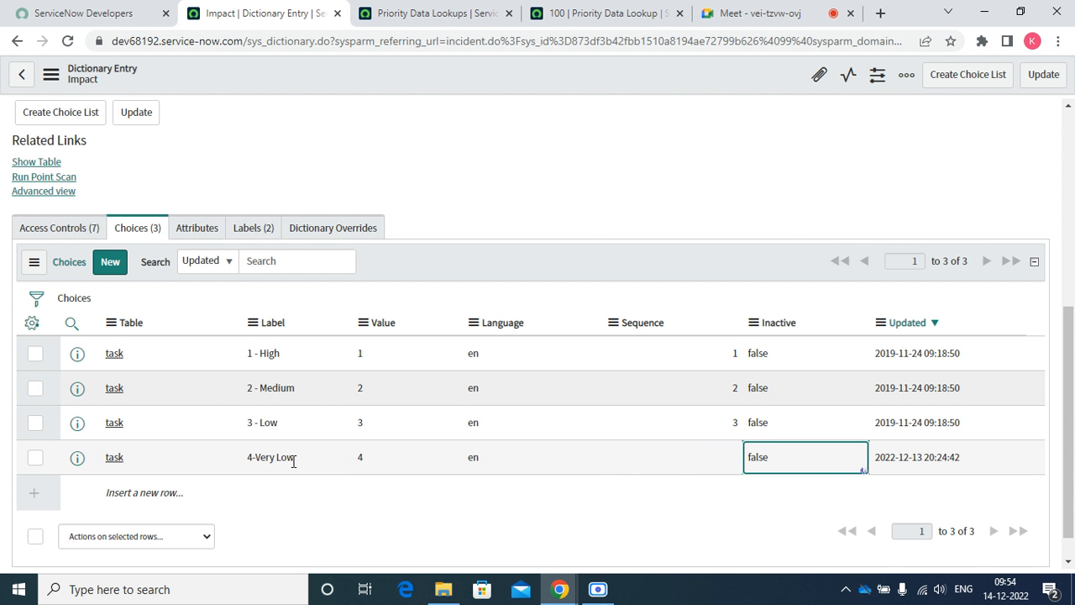
# Set the sequence of the new Impact choice to 4 and update the dictionary entry.
pyautogui.press('Return')
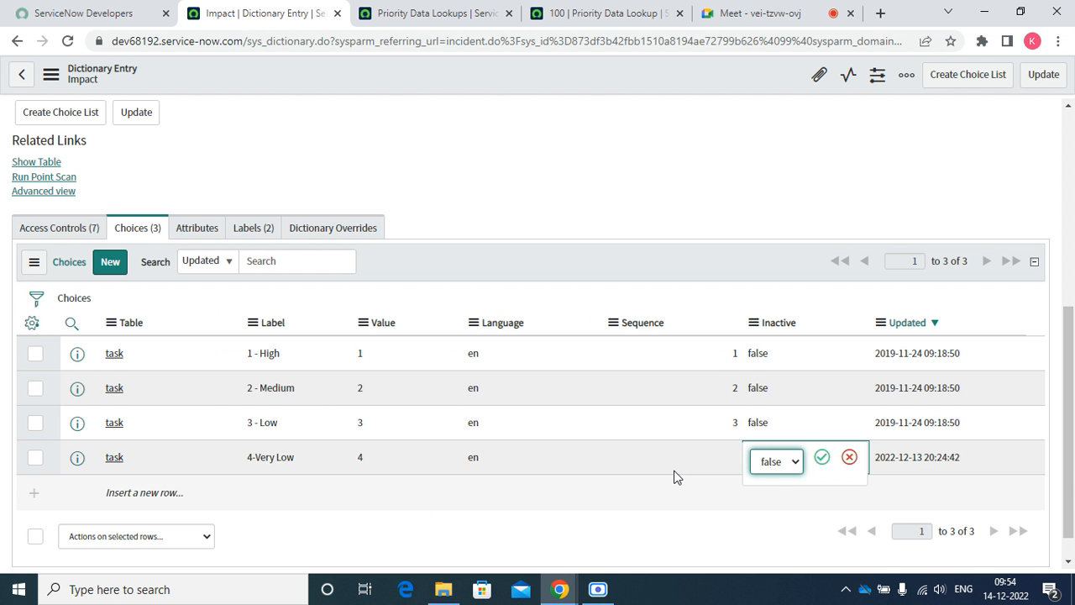
pyautogui.click(705, 457)
pyautogui.click(705, 457)
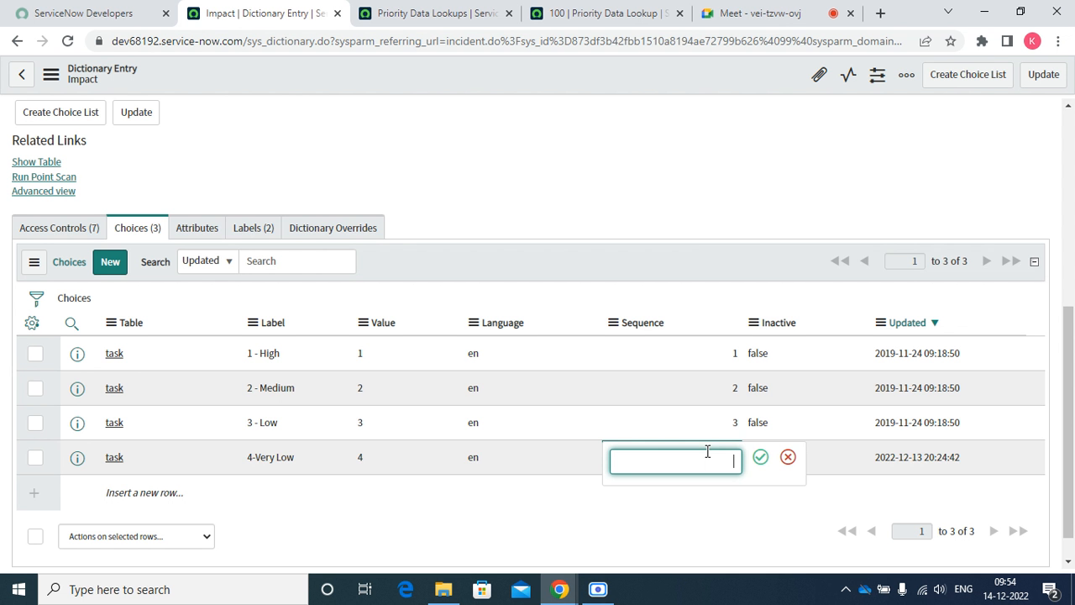
pyautogui.write('4')
pyautogui.press('Tab')
pyautogui.press('Return')
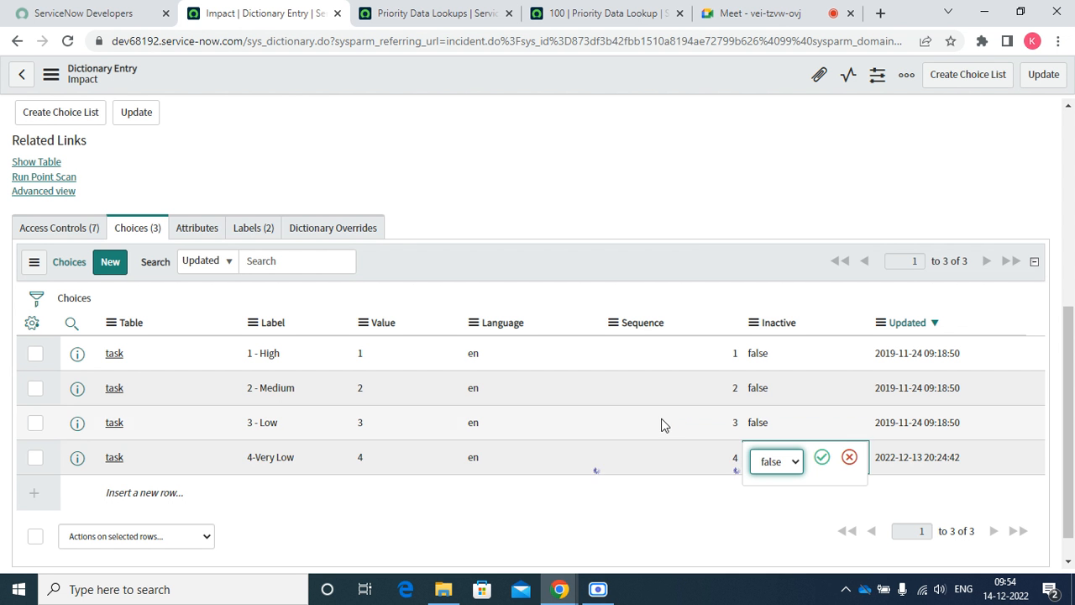
pyautogui.click(1044, 76)
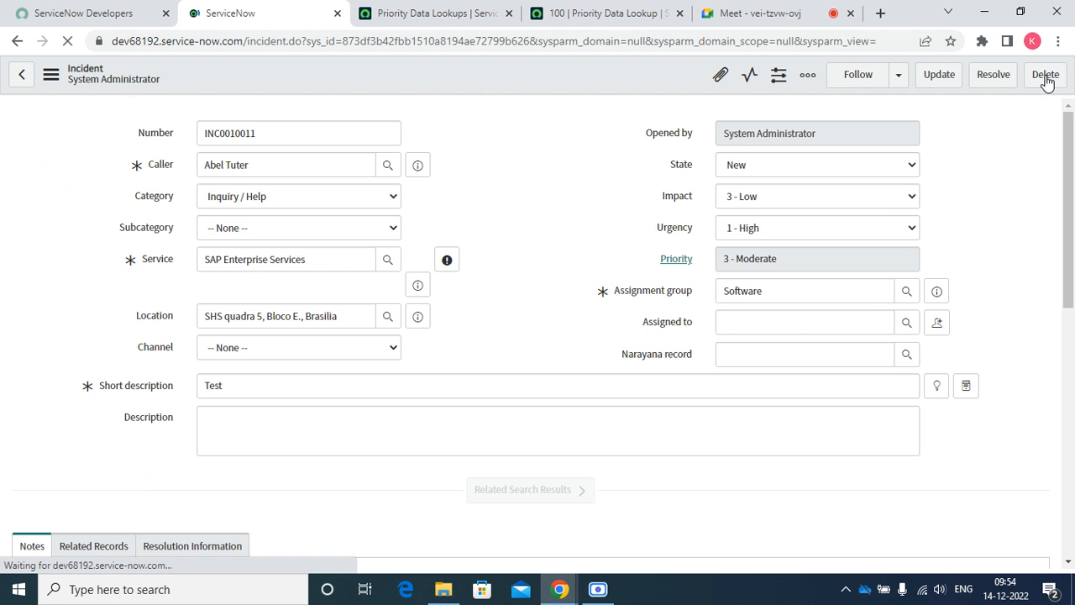
# Check the incident's Impact options, then open the dictionary entry of the Urgency field.
pyautogui.click(760, 195)
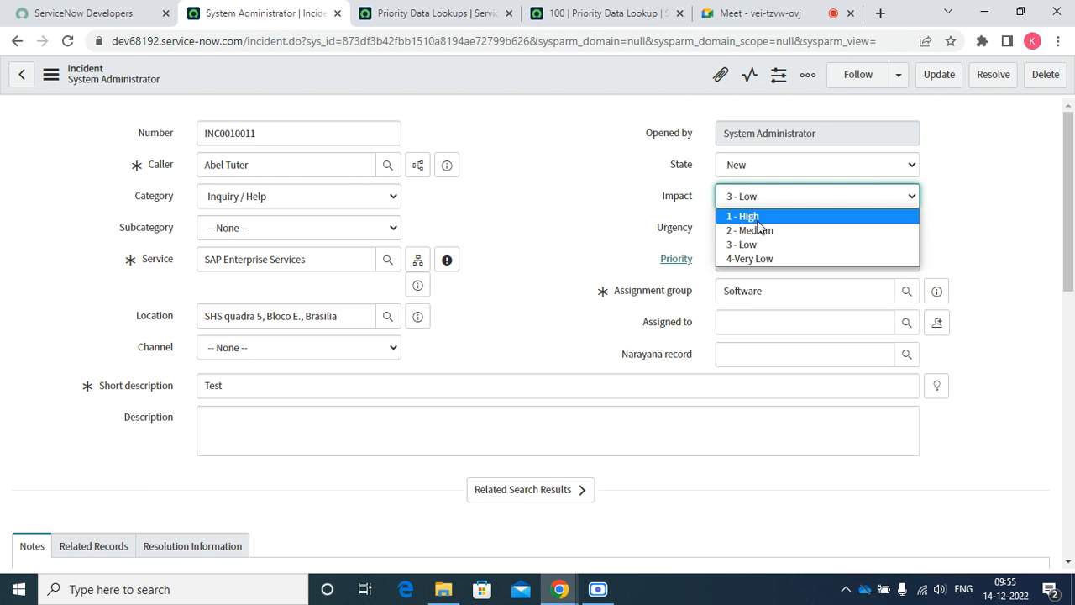
pyautogui.click(686, 236)
pyautogui.rightClick(685, 235)
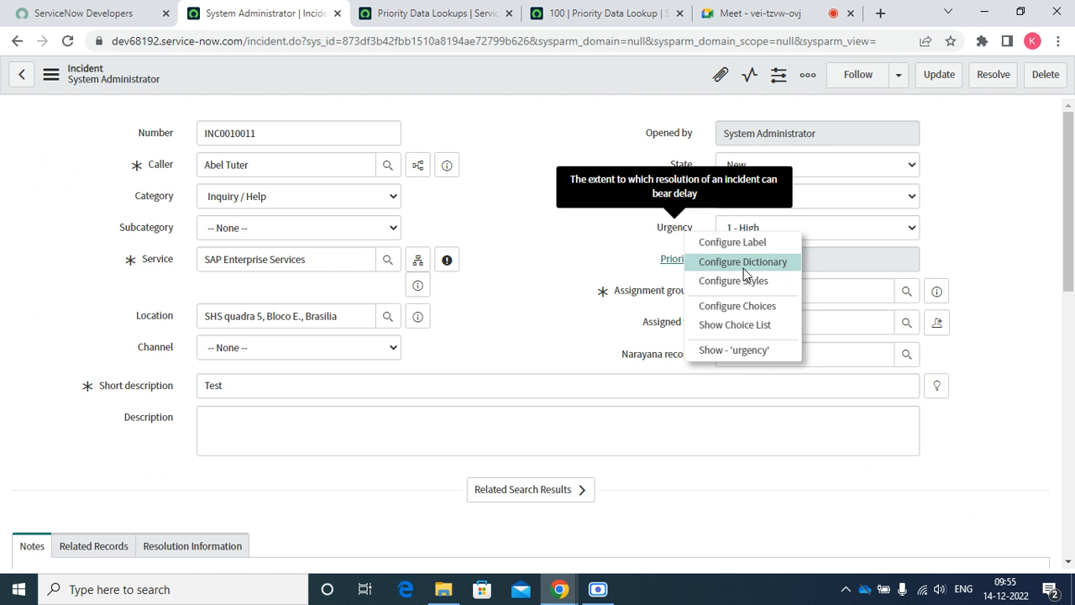
pyautogui.click(747, 267)
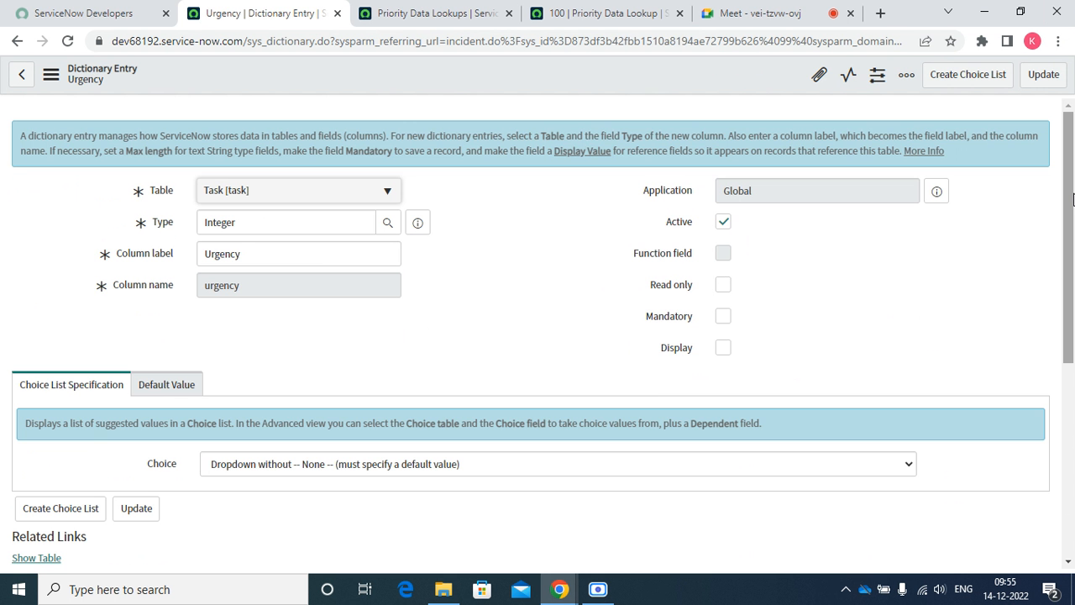
# Add a choice labelled "4- Very Low" with value 4 to the Urgency field's choice list.
pyautogui.scroll(-5, 1070, 194)
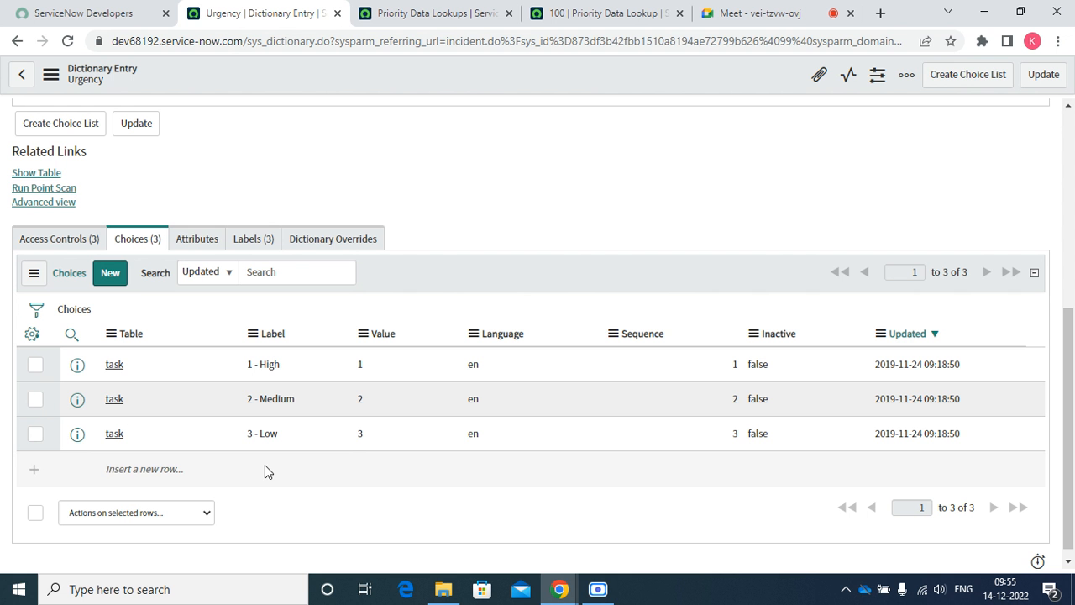
pyautogui.click(265, 468)
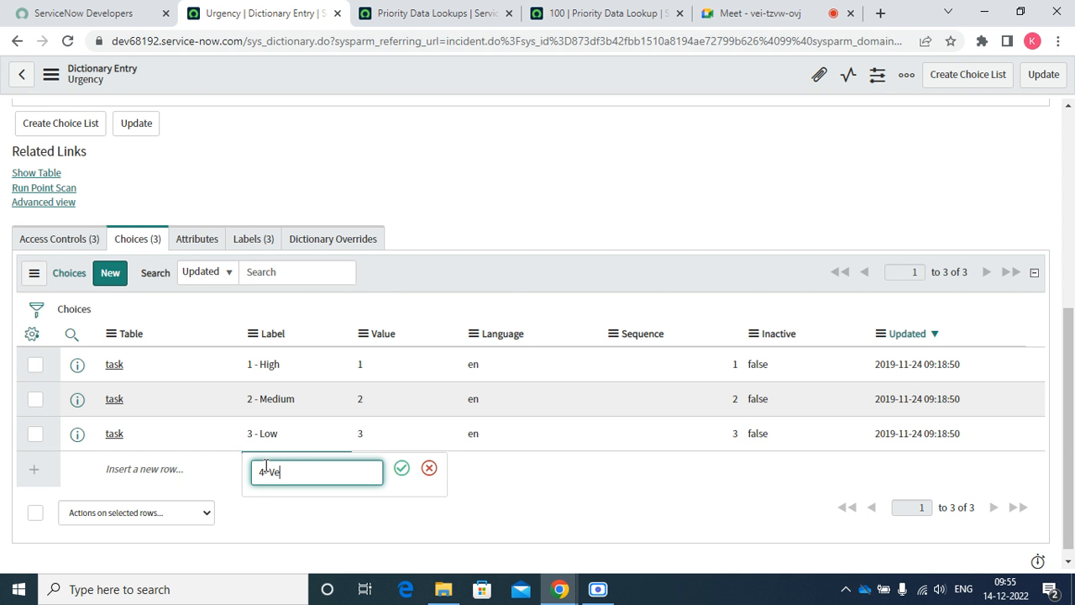
pyautogui.write('4 - Very Low')
pyautogui.press('Tab')
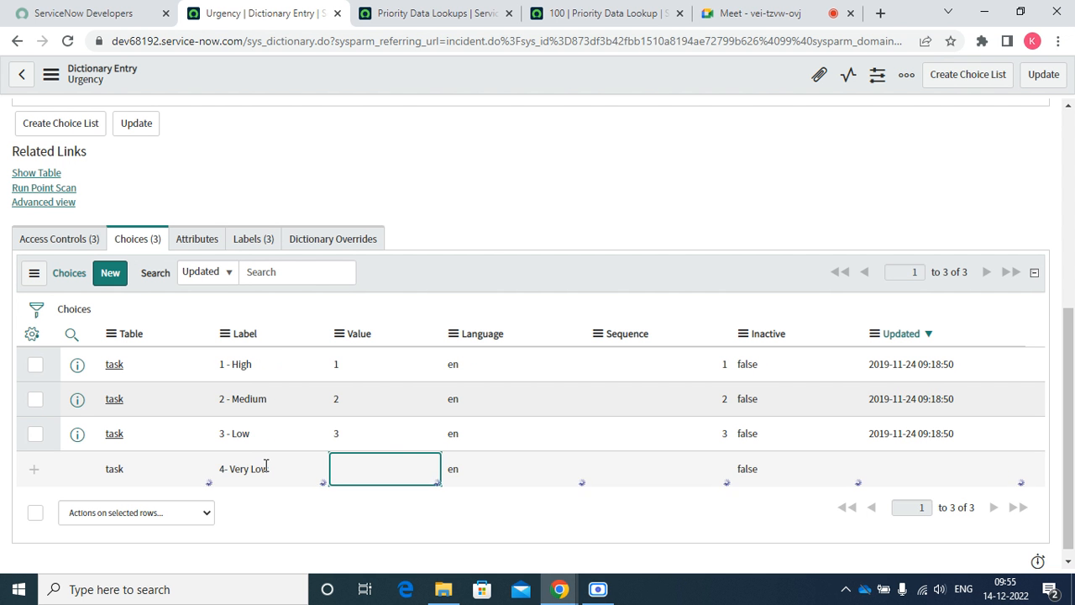
pyautogui.press('Return')
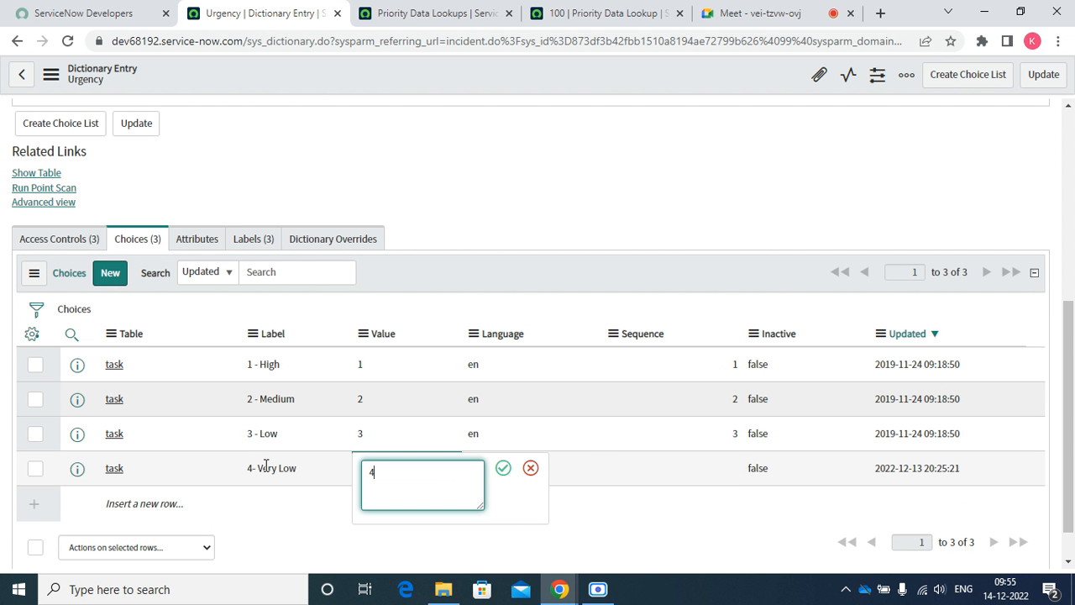
pyautogui.write('4')
pyautogui.press('Tab')
# Set the sequence of the new Urgency choice to 4 and update the dictionary entry.
pyautogui.press('Tab')
pyautogui.press('Return')
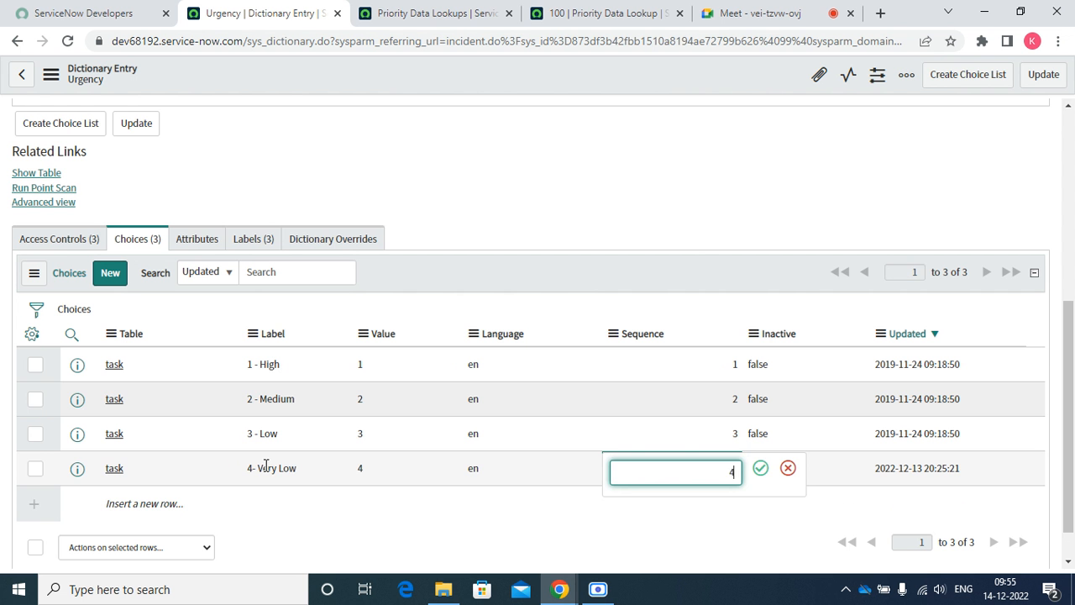
pyautogui.write('4')
pyautogui.press('Tab')
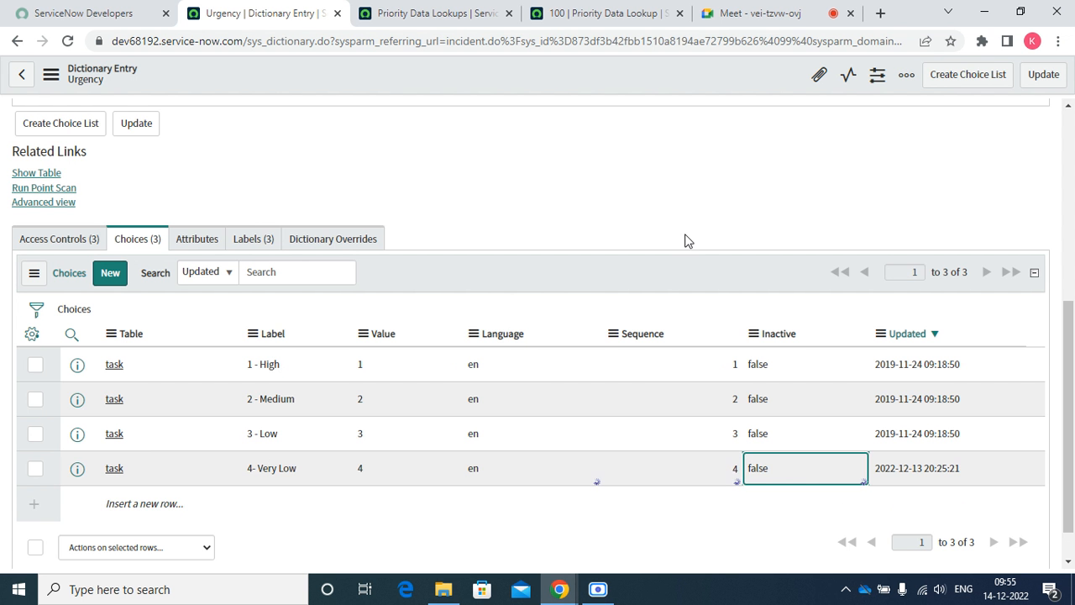
pyautogui.press('Return')
pyautogui.click(1041, 76)
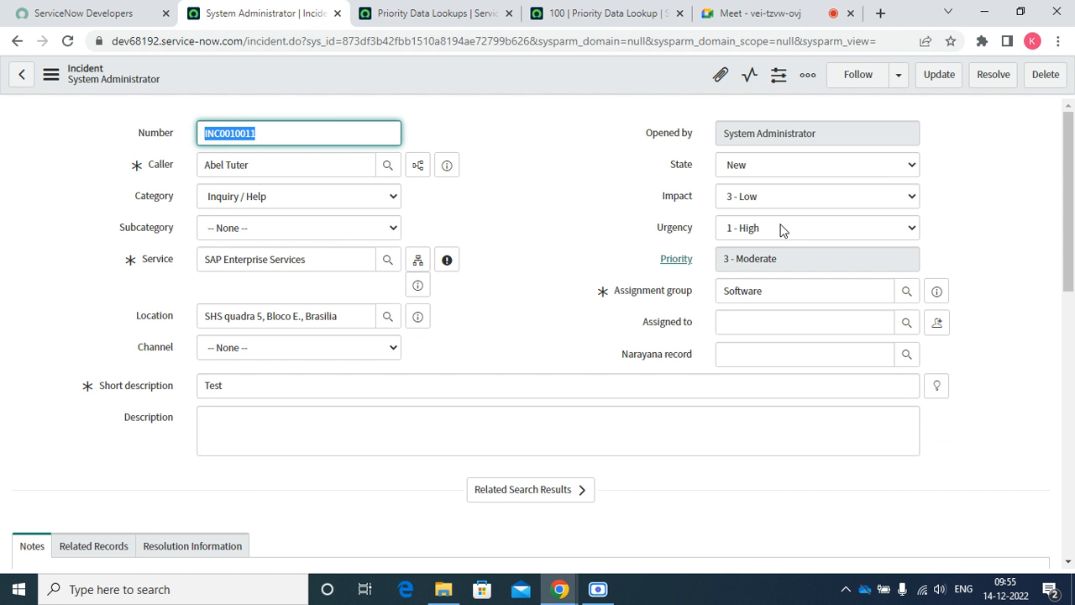
# Check the incident's Urgency options, then open the Priority field's dictionary entry and review its existing choices.
pyautogui.click(781, 229)
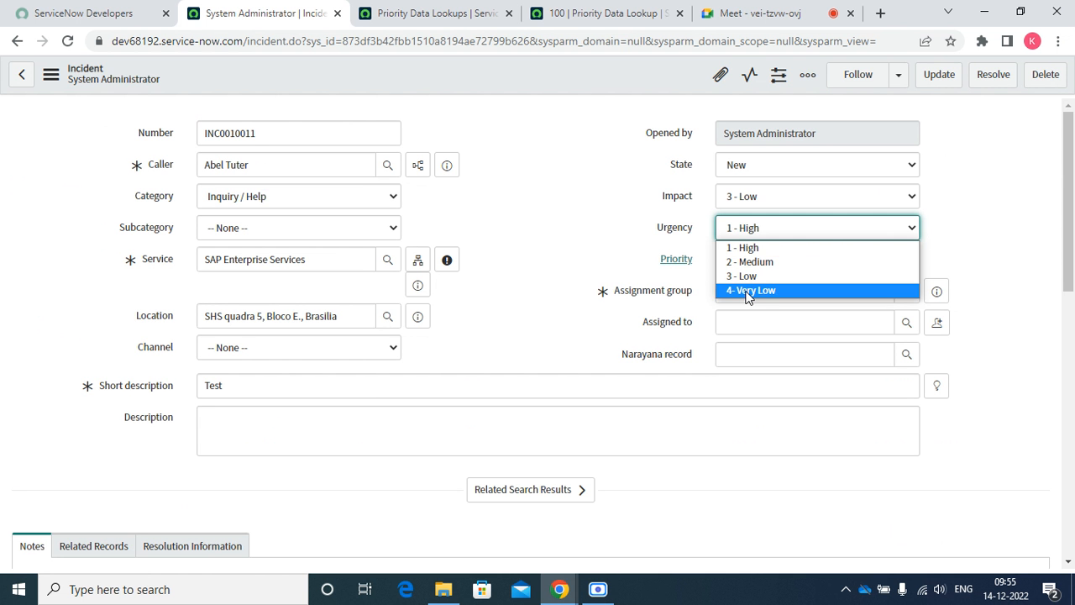
pyautogui.click(586, 250)
pyautogui.click(694, 265)
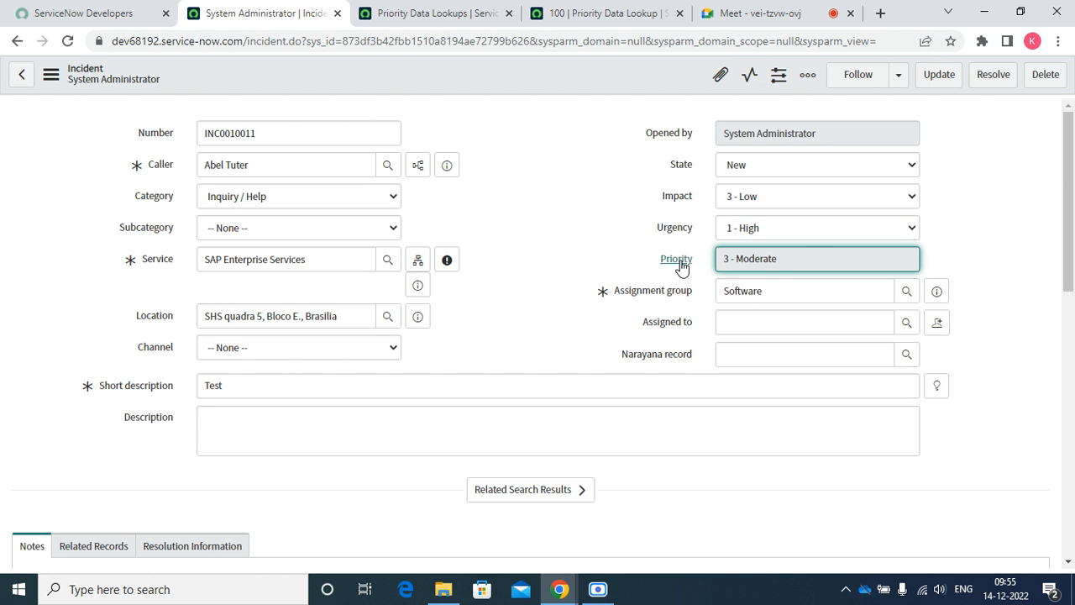
pyautogui.rightClick(687, 263)
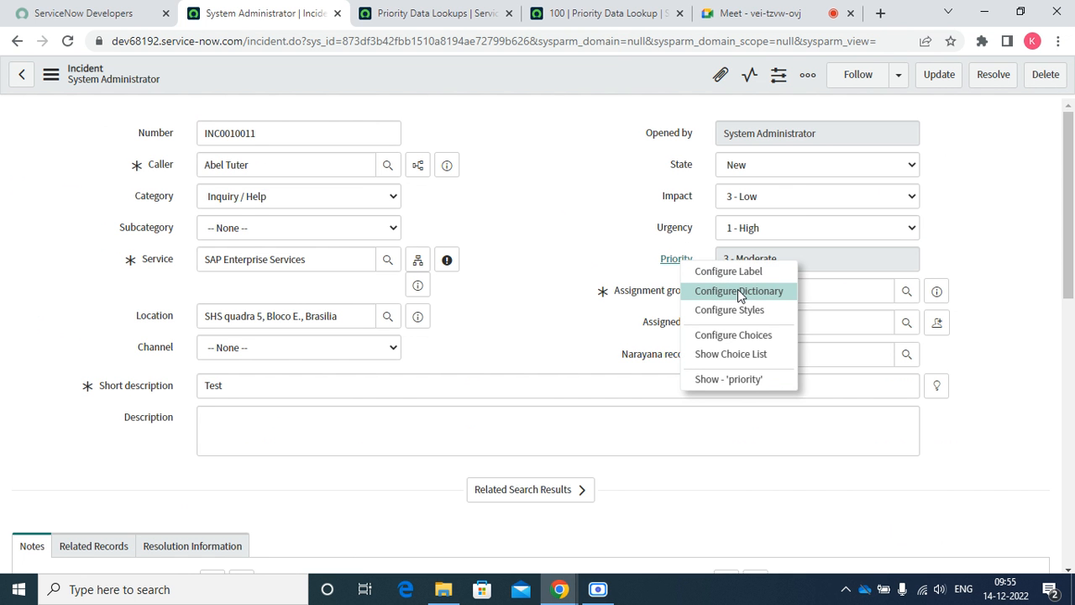
pyautogui.click(740, 293)
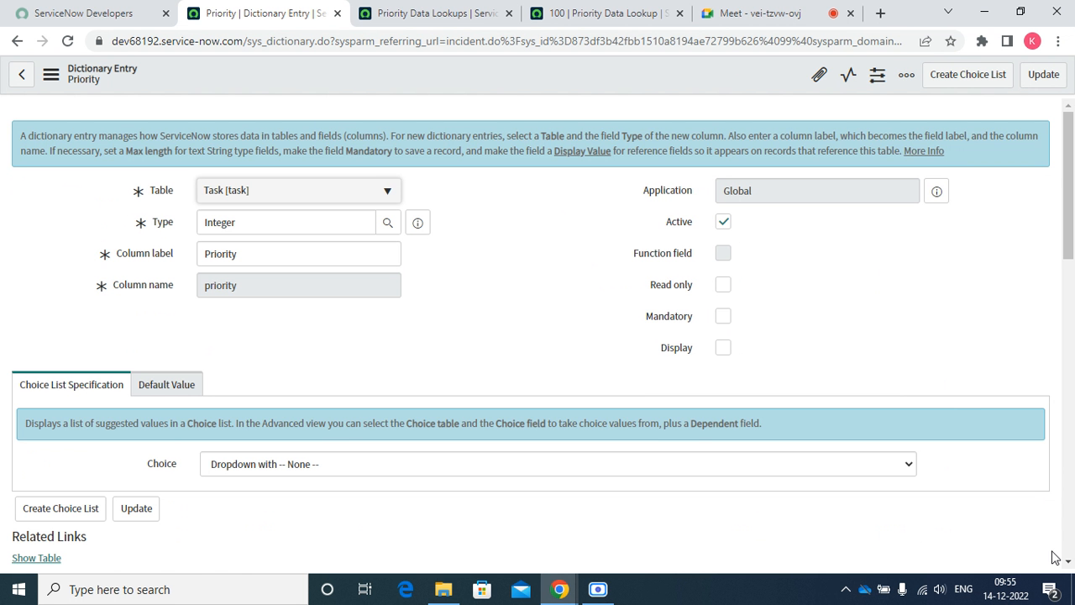
pyautogui.moveTo(1068, 563); pyautogui.dragTo(1068, 563)
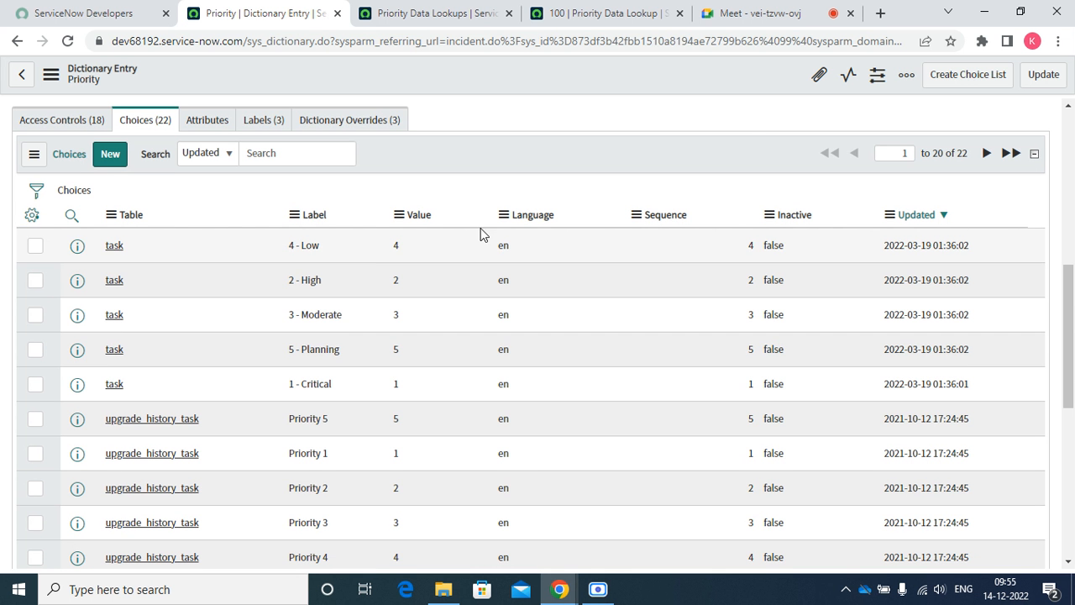
pyautogui.moveTo(1070, 329); pyautogui.dragTo(1007, 330)
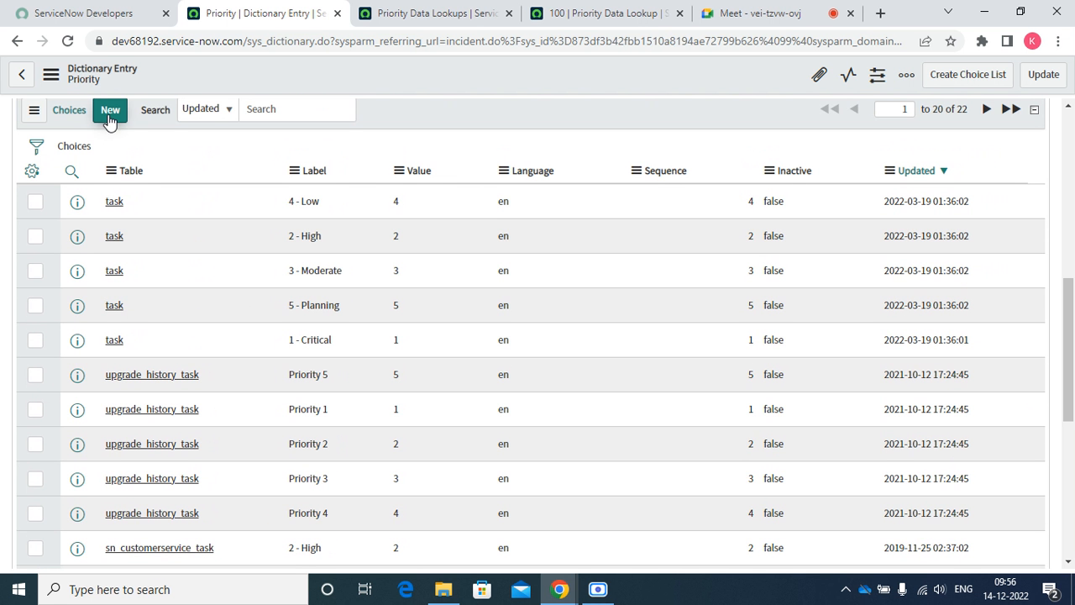
# Create a new Priority choice for the Task table with the label "6- Draft" and value 6.
pyautogui.click(109, 118)
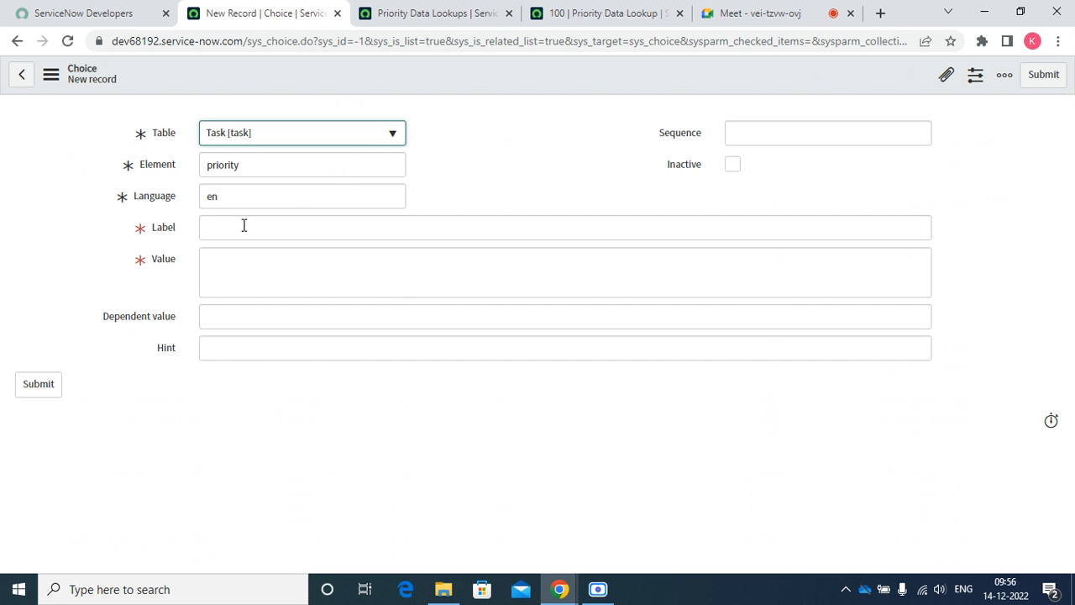
pyautogui.click(244, 225)
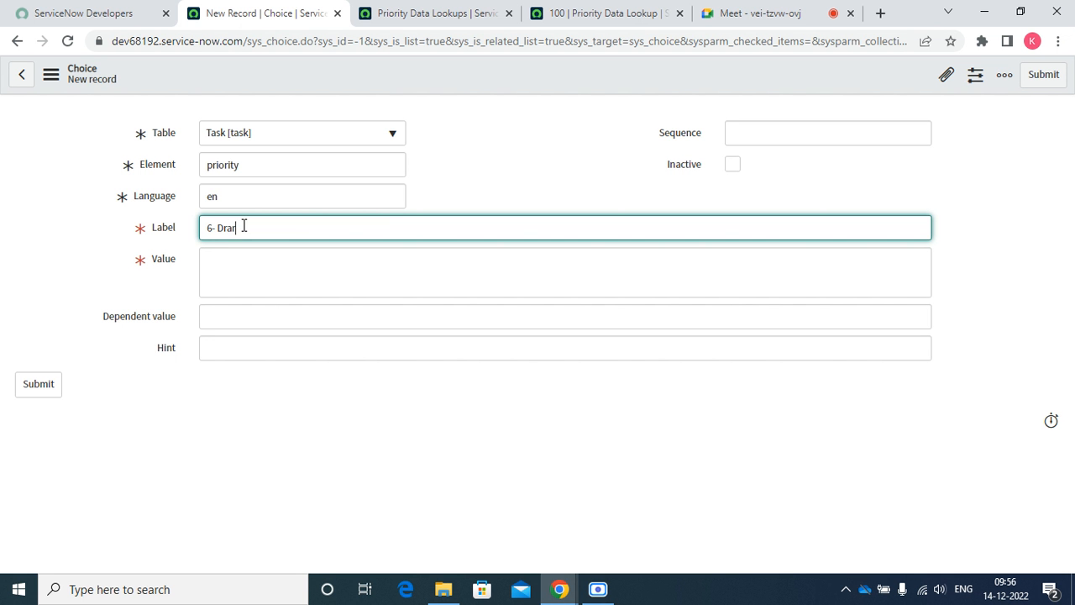
pyautogui.press('Tab')
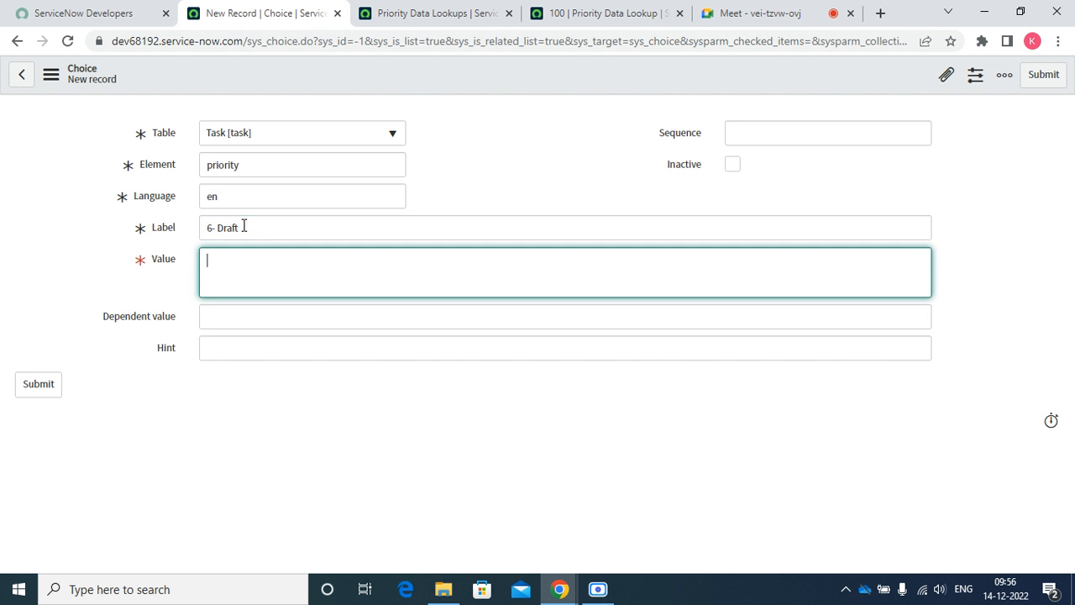
pyautogui.write('6')
# Set the Draft choice's sequence to 6 and submit the record.
pyautogui.press('Tab')
pyautogui.press('Tab')
pyautogui.press('Tab')
pyautogui.press('Tab')
pyautogui.press('Tab')
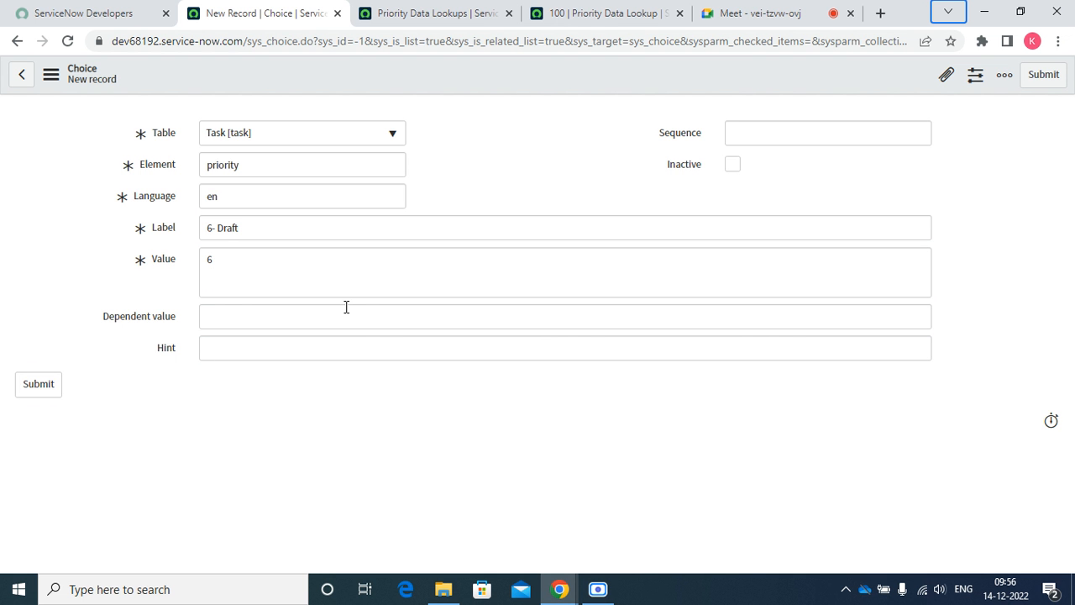
pyautogui.click(851, 141)
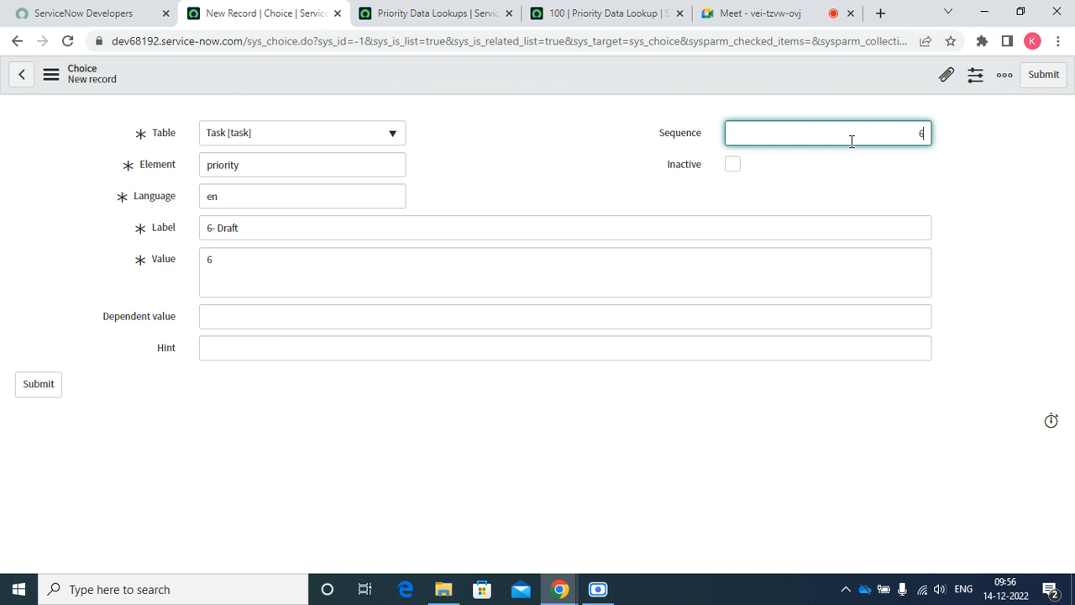
pyautogui.click(1045, 76)
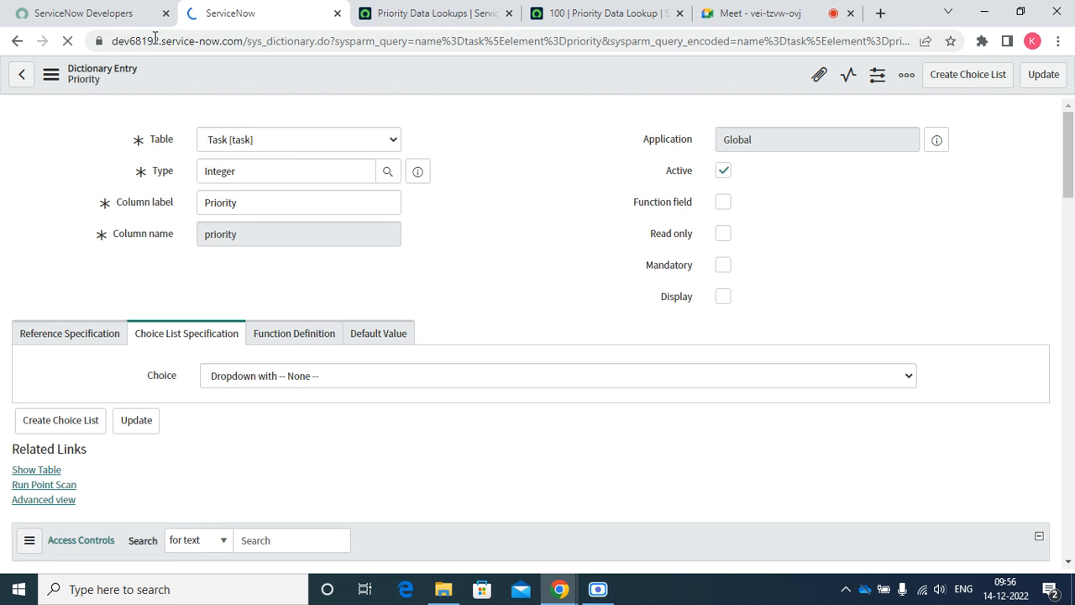
# Shorten the page address to dev68192.service-now.com and load the instance home page.
pyautogui.doubleClick(250, 42)
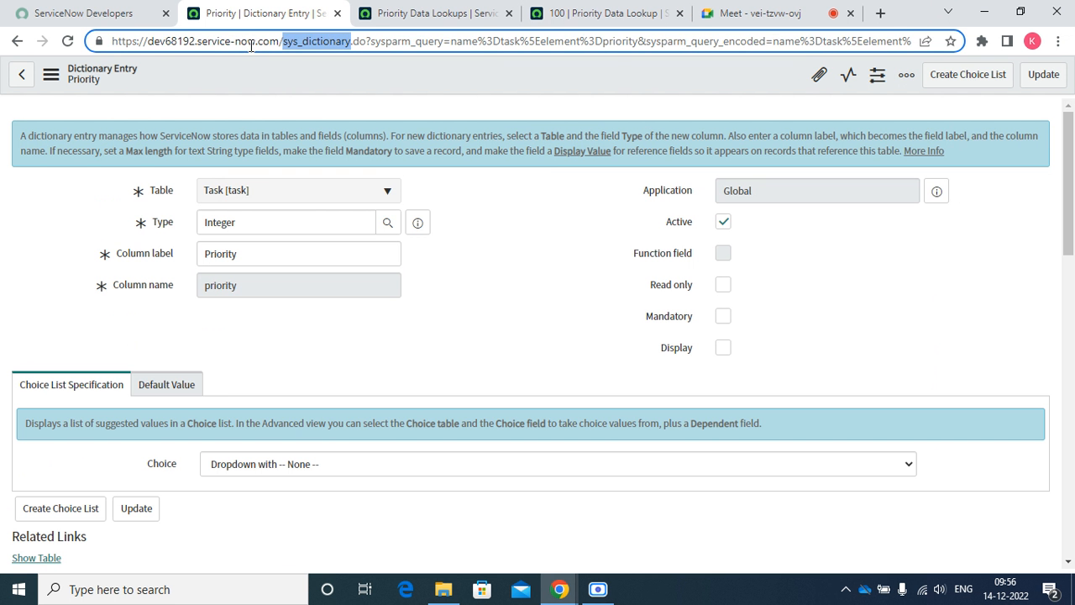
pyautogui.press('Delete')
pyautogui.press('Delete')
pyautogui.press('Delete')
pyautogui.press('Delete')
pyautogui.press('Delete')
pyautogui.press('Delete')
pyautogui.press('Delete')
pyautogui.press('Delete')
pyautogui.press('Delete')
pyautogui.press('Delete')
pyautogui.press('Delete')
pyautogui.press('Delete')
pyautogui.press('Delete')
pyautogui.press('Delete')
pyautogui.press('Delete')
pyautogui.press('Delete')
pyautogui.press('Delete')
pyautogui.press('Delete')
pyautogui.press('Delete')
pyautogui.press('Delete')
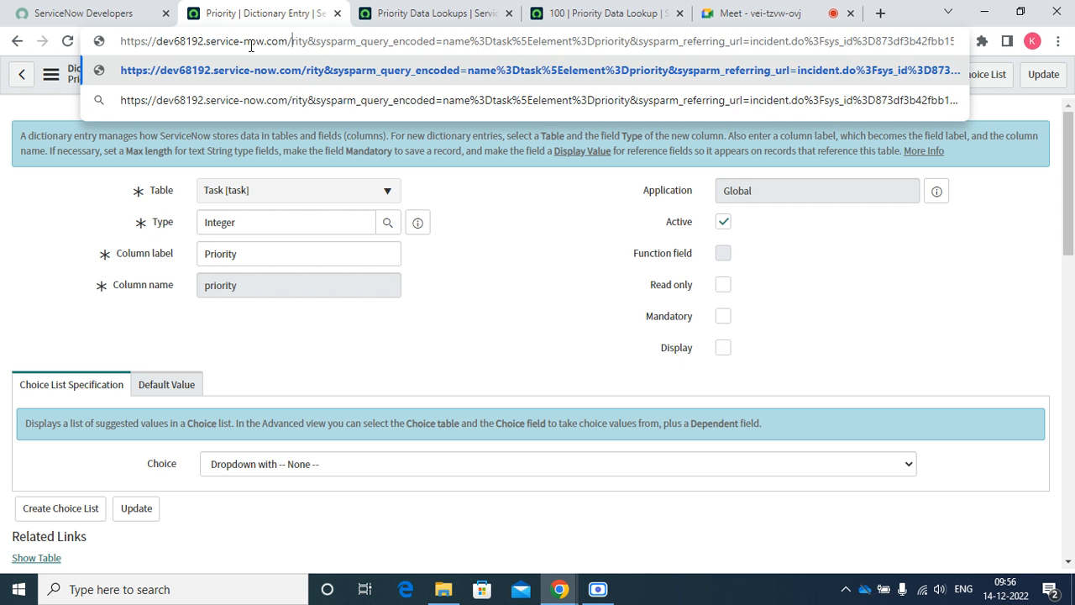
pyautogui.press('Delete')
pyautogui.press('Delete')
pyautogui.press('Delete')
pyautogui.press('Delete')
pyautogui.press('Delete')
pyautogui.press('Delete')
pyautogui.press('Delete')
pyautogui.press('Delete')
pyautogui.press('Delete')
pyautogui.press('Delete')
pyautogui.press('Delete')
pyautogui.press('Delete')
pyautogui.press('Delete')
pyautogui.press('Delete')
pyautogui.press('Delete')
pyautogui.press('Delete')
pyautogui.press('Delete')
pyautogui.press('Delete')
pyautogui.press('Delete')
pyautogui.press('Delete')
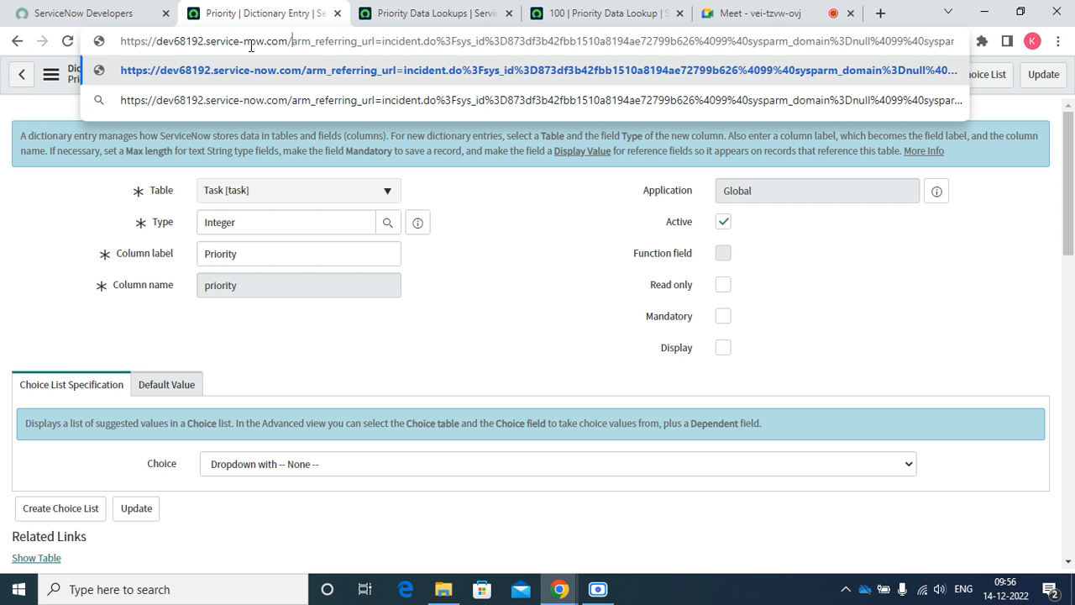
pyautogui.press('Delete')
pyautogui.press('Delete')
pyautogui.press('Delete')
pyautogui.press('Delete')
pyautogui.press('Delete')
pyautogui.press('Delete')
pyautogui.press('Delete')
pyautogui.press('Delete')
pyautogui.press('Delete')
pyautogui.press('Delete')
pyautogui.press('Delete')
pyautogui.press('Delete')
pyautogui.press('Delete')
pyautogui.press('Delete')
pyautogui.press('Delete')
pyautogui.press('Delete')
pyautogui.press('Delete')
pyautogui.press('Delete')
pyautogui.press('Delete')
pyautogui.press('Delete')
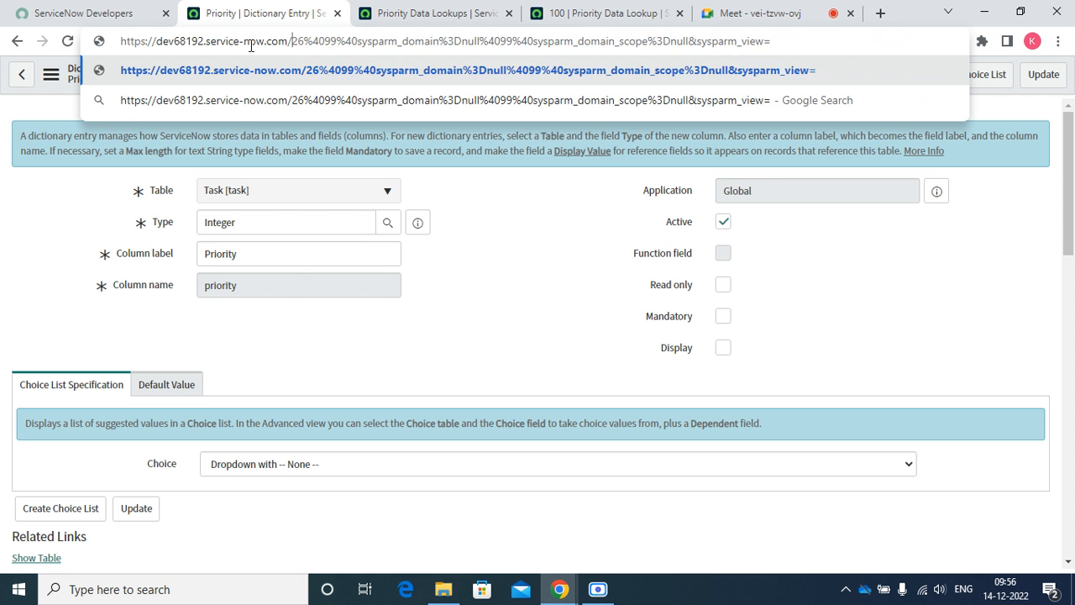
pyautogui.press('Delete')
pyautogui.press('Delete')
pyautogui.press('Delete')
pyautogui.press('Delete')
pyautogui.press('Delete')
pyautogui.press('Delete')
pyautogui.press('Delete')
pyautogui.press('Delete')
pyautogui.press('Delete')
pyautogui.press('Delete')
pyautogui.press('Delete')
pyautogui.press('Delete')
pyautogui.press('Delete')
pyautogui.press('Delete')
pyautogui.press('Delete')
pyautogui.press('Delete')
pyautogui.press('Delete')
pyautogui.press('Delete')
pyautogui.press('Delete')
pyautogui.press('Delete')
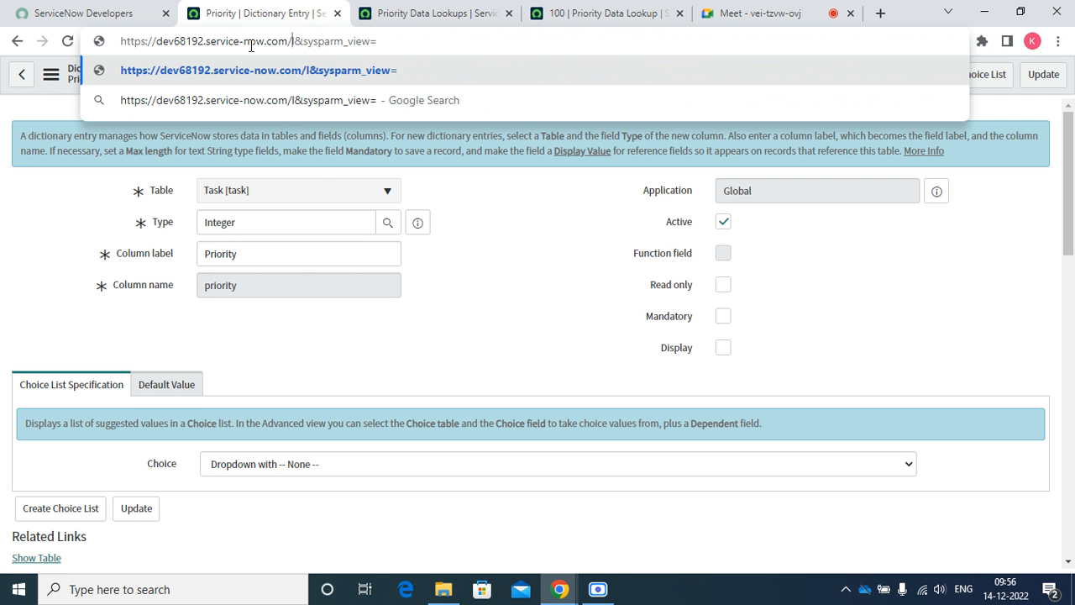
pyautogui.press('Delete')
pyautogui.press('Delete')
pyautogui.press('Delete')
pyautogui.press('Delete')
pyautogui.press('Delete')
pyautogui.press('Delete')
pyautogui.press('Delete')
pyautogui.press('Delete')
pyautogui.press('Delete')
pyautogui.press('Delete')
pyautogui.press('Delete')
pyautogui.press('Delete')
pyautogui.press('Delete')
pyautogui.press('Delete')
pyautogui.press('Delete')
pyautogui.press('Return')
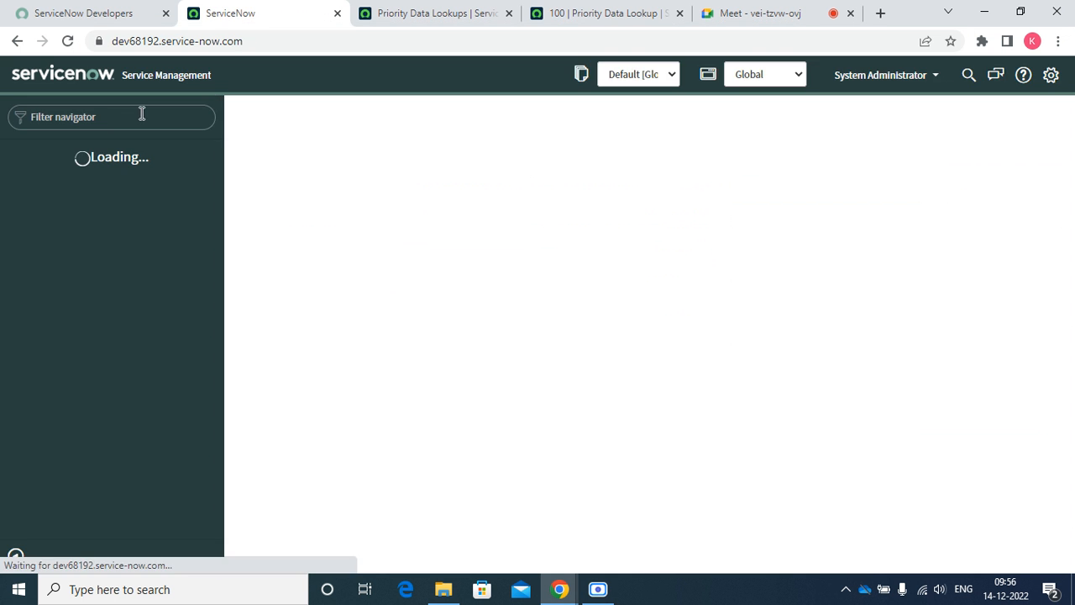
# Find the open incidents list through the navigator and open the first listed incident in a new tab.
pyautogui.click(138, 115)
pyautogui.write('in')
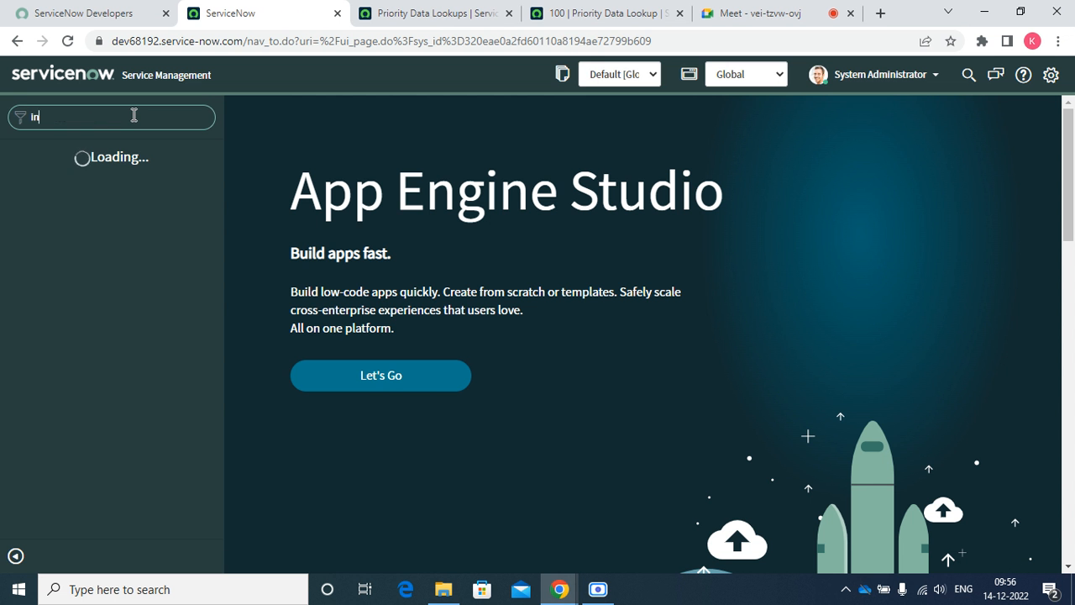
pyautogui.write('ciden')
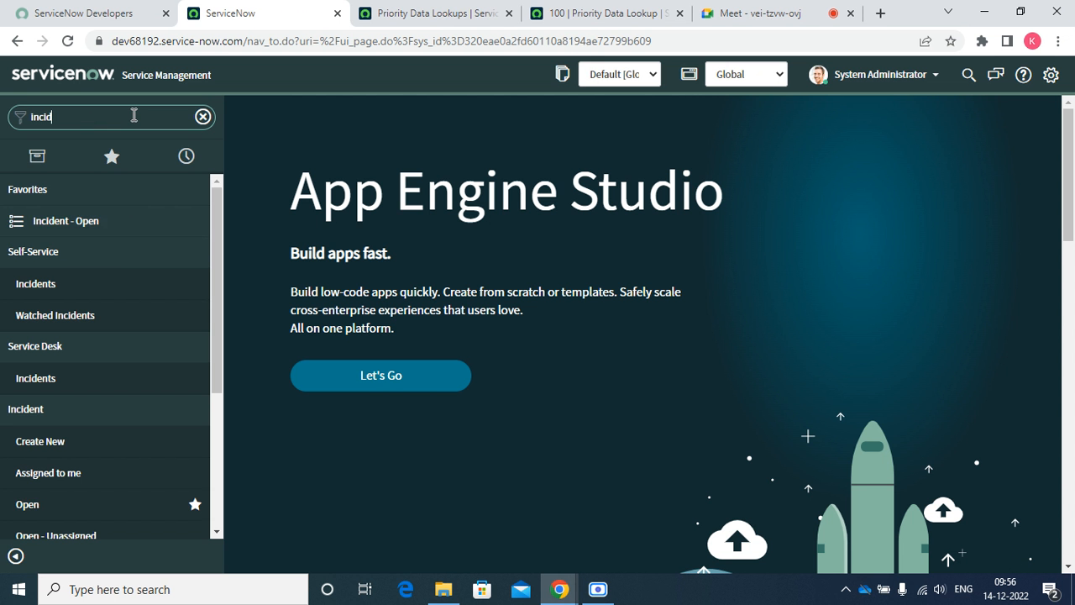
pyautogui.click(32, 504)
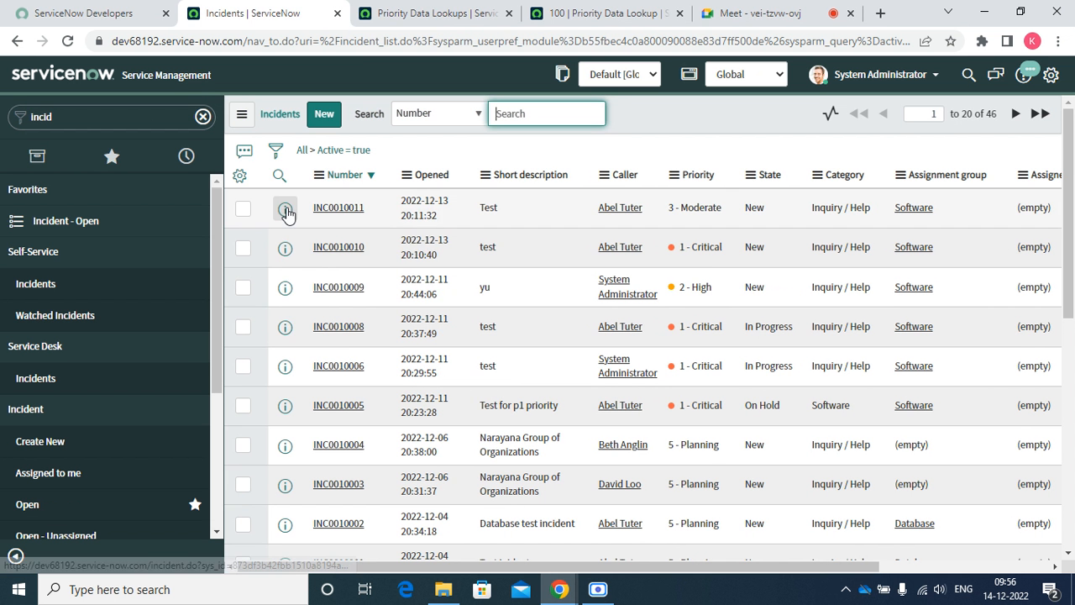
pyautogui.rightClick(285, 213)
pyautogui.click(319, 219)
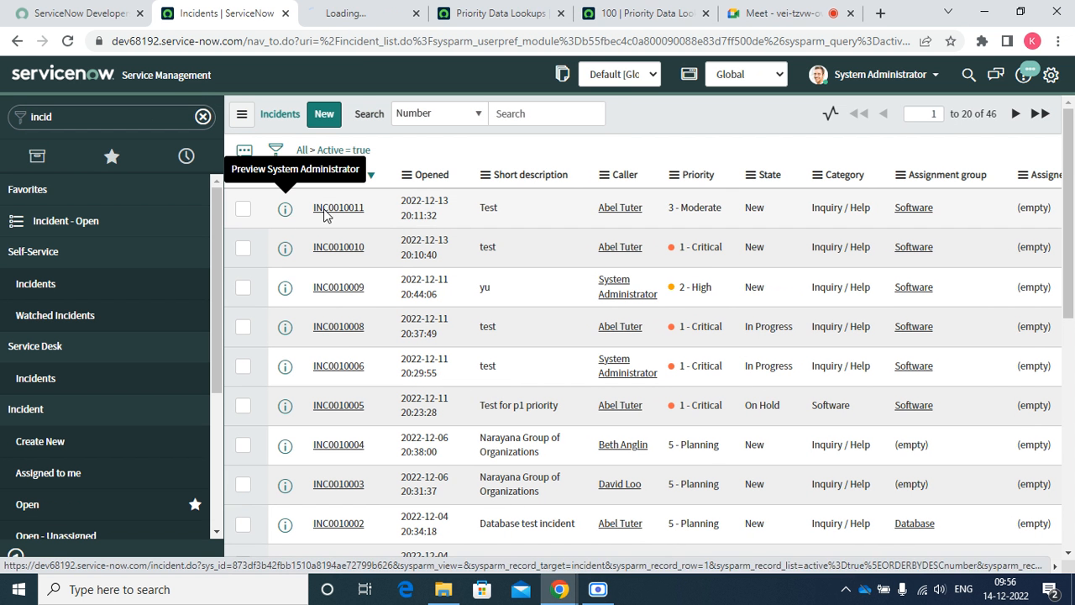
# Glance at the Priority Data Lookups, then set the incident's Impact to 4-Very Low and Urgency to 4- Very Low.
pyautogui.click(507, 17)
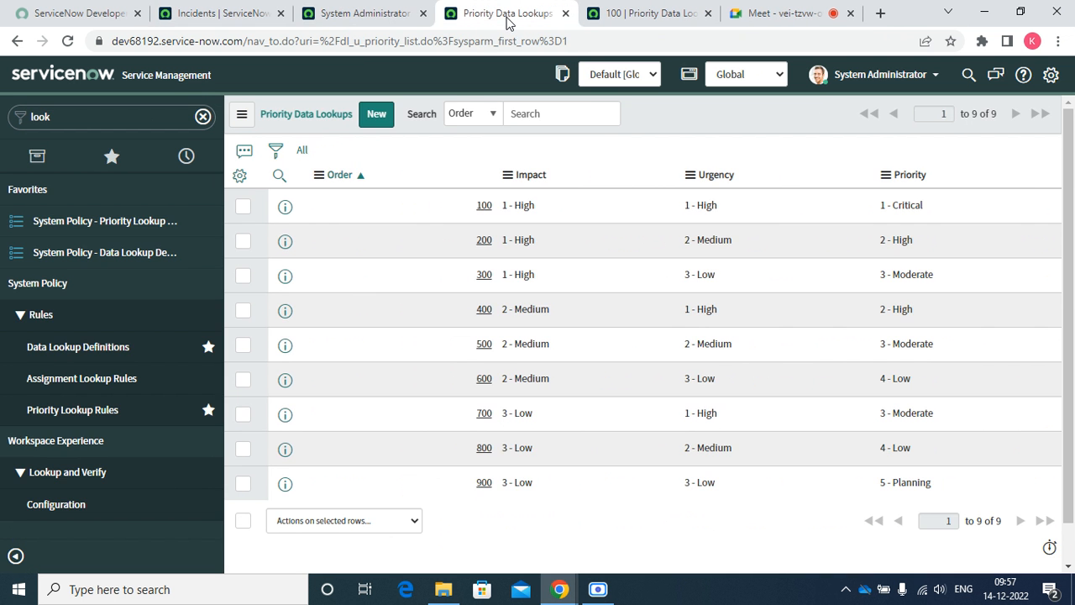
pyautogui.click(358, 11)
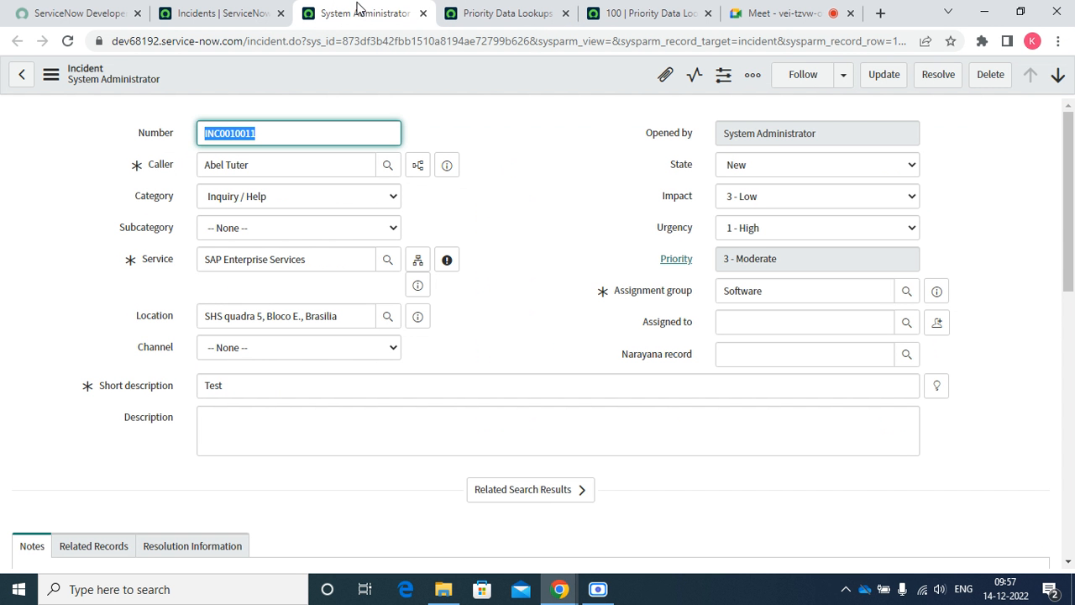
pyautogui.click(729, 196)
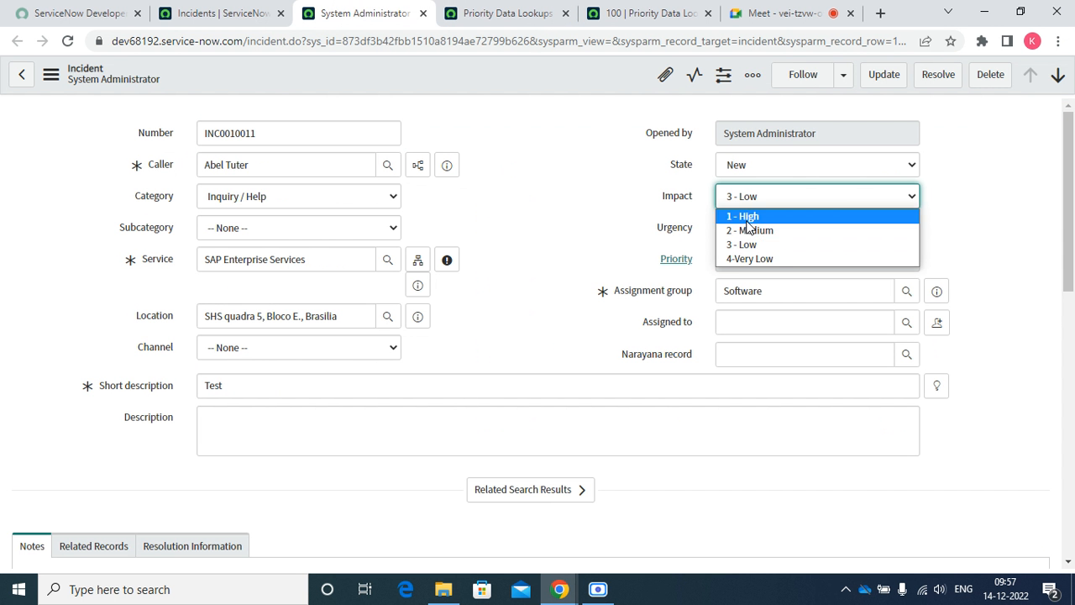
pyautogui.click(756, 259)
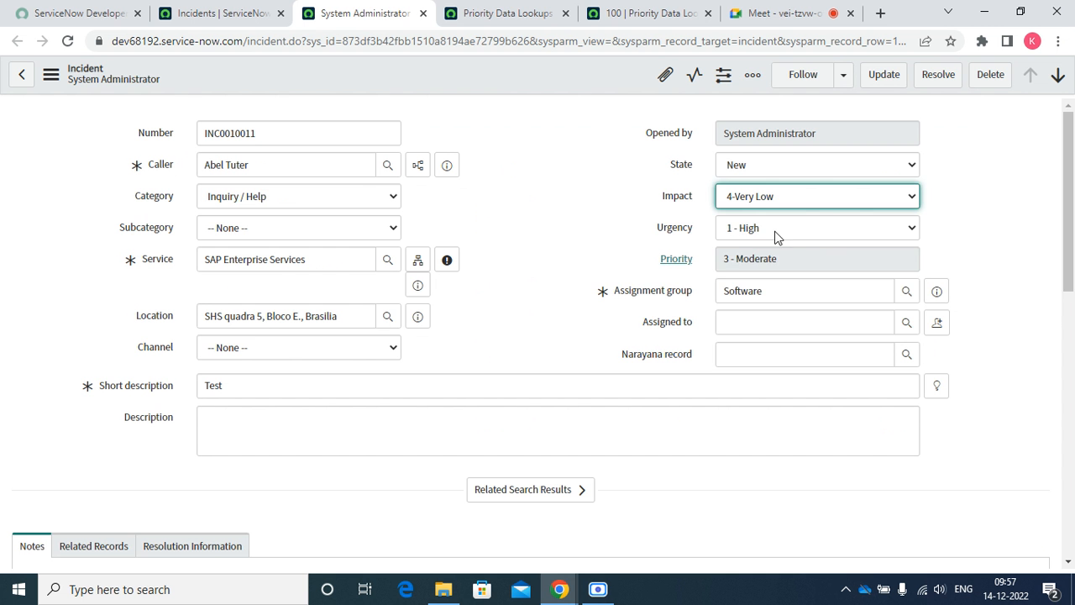
pyautogui.click(774, 230)
pyautogui.click(750, 291)
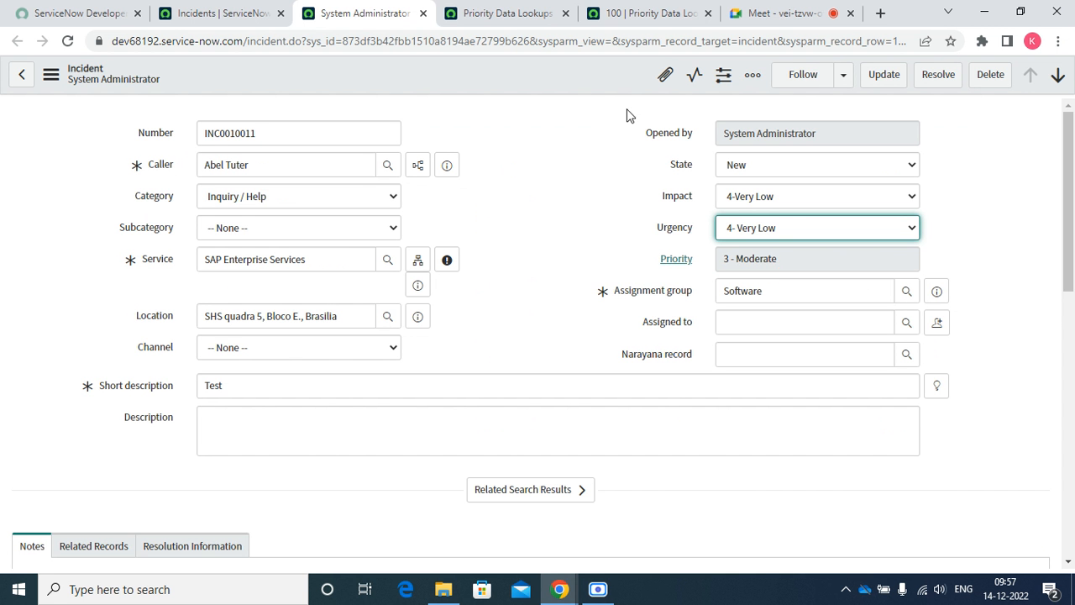
# Leave the incident without saving and open the Priority field's dictionary entry in Advanced view.
pyautogui.rightClick(678, 260)
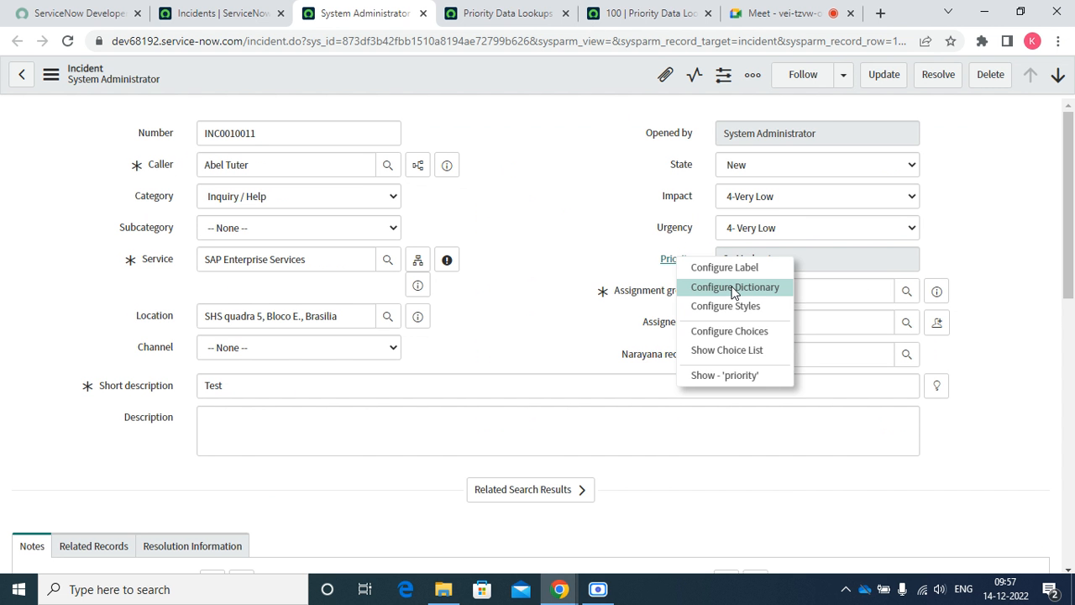
pyautogui.click(734, 288)
pyautogui.click(620, 134)
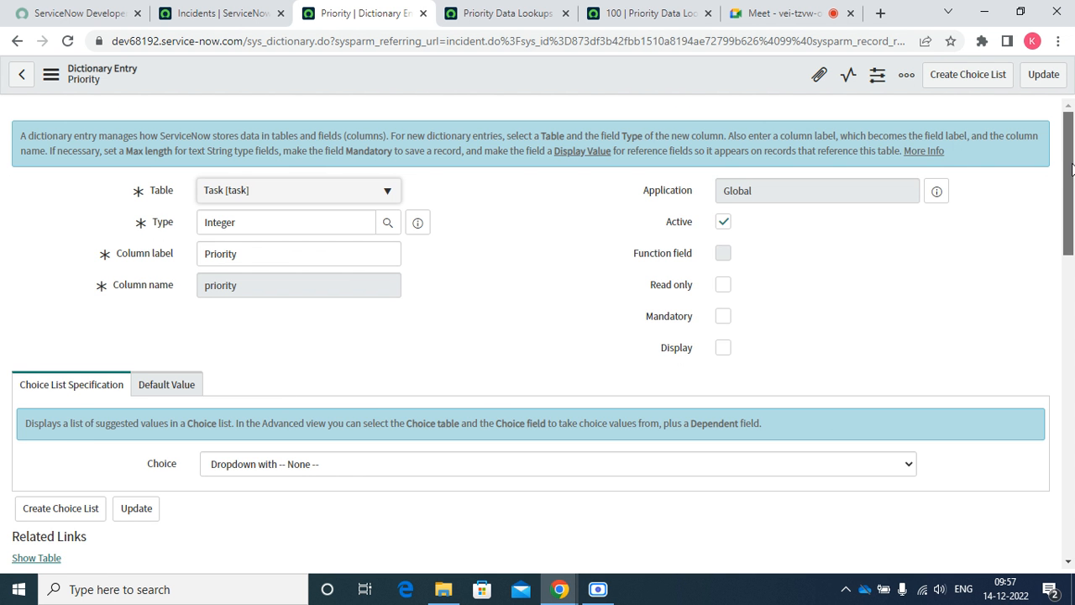
pyautogui.moveTo(1071, 168); pyautogui.dragTo(1071, 252)
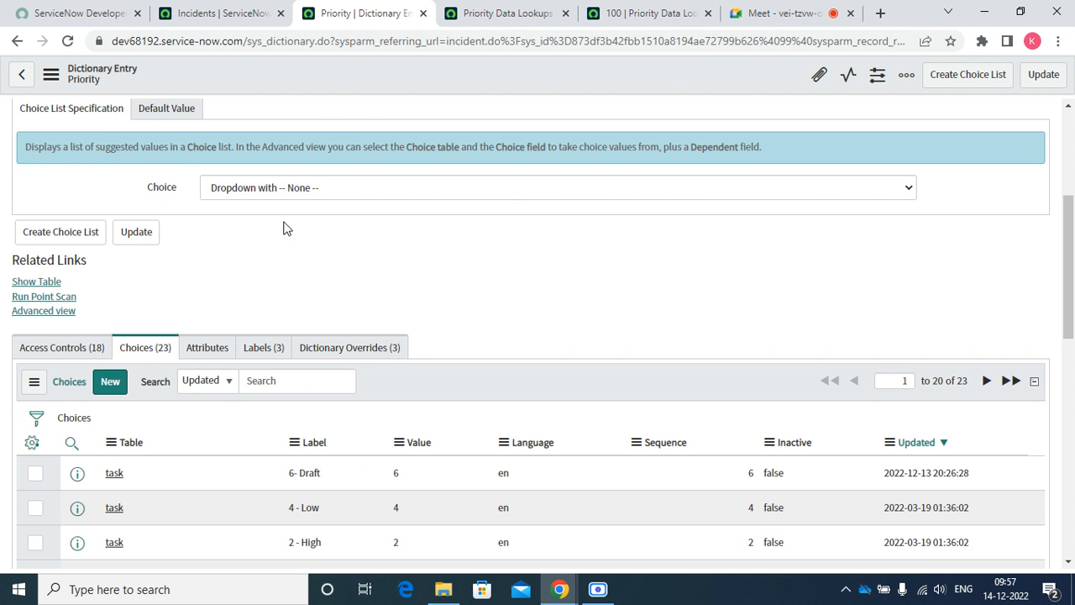
pyautogui.click(54, 312)
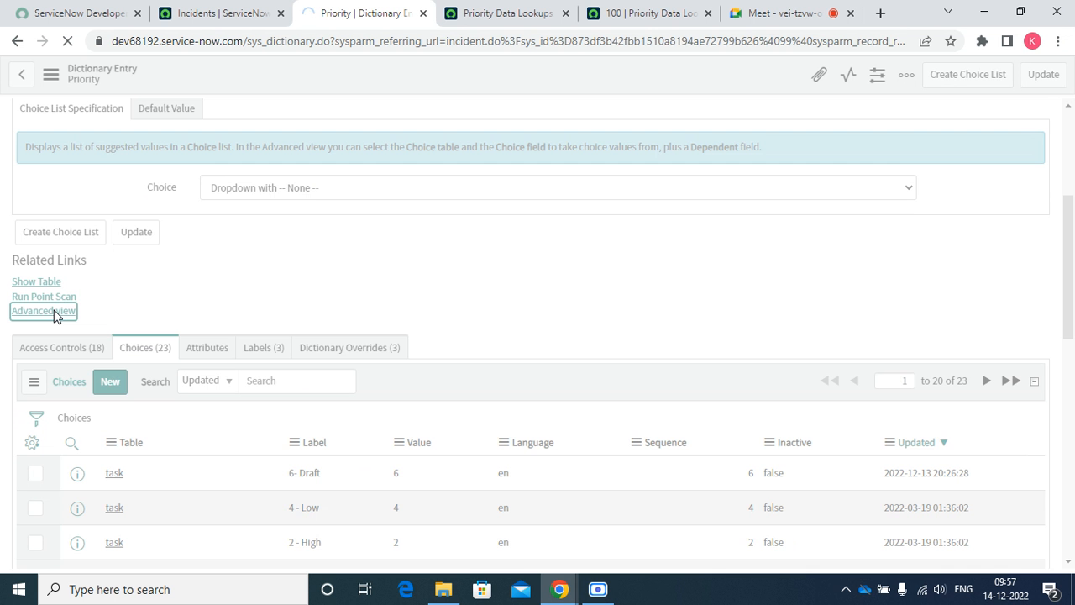
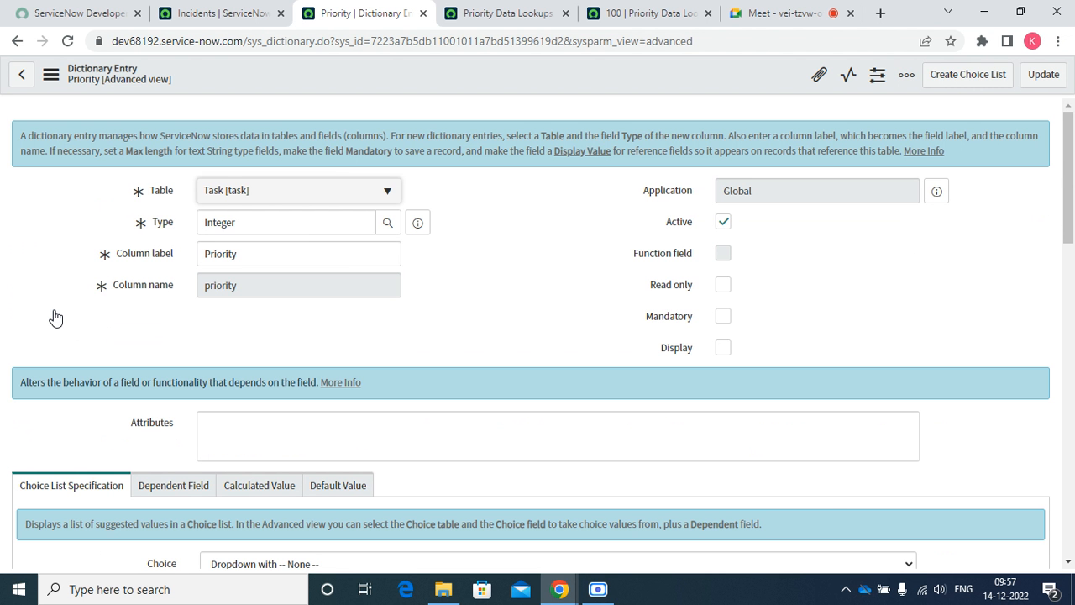
# Check the default value defined for the Priority field on the Task table.
pyautogui.click(1067, 561)
pyautogui.scroll(-3, 1067, 565)
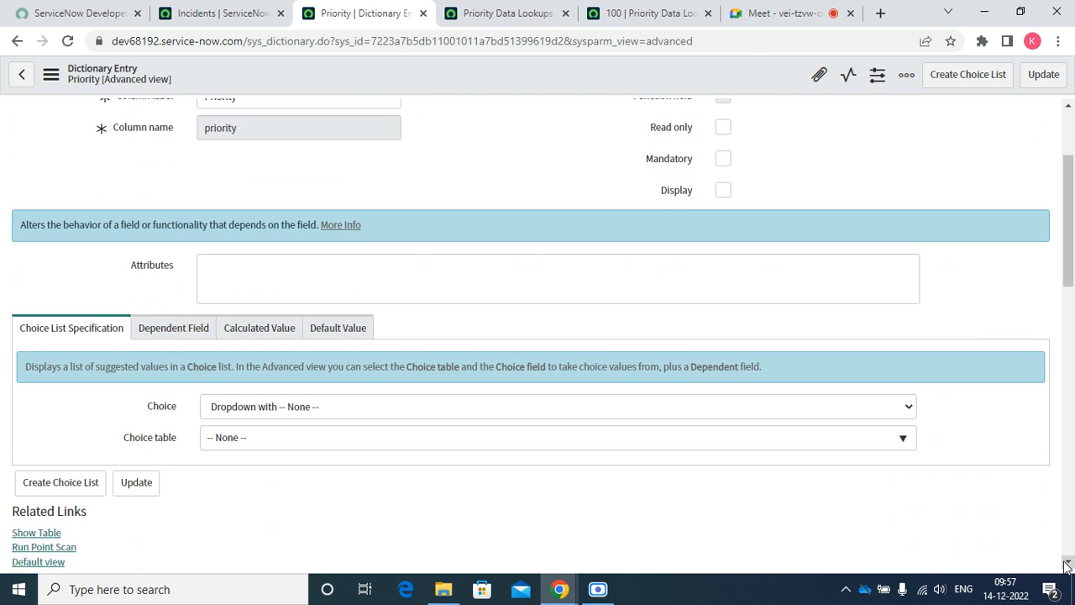
pyautogui.click(349, 307)
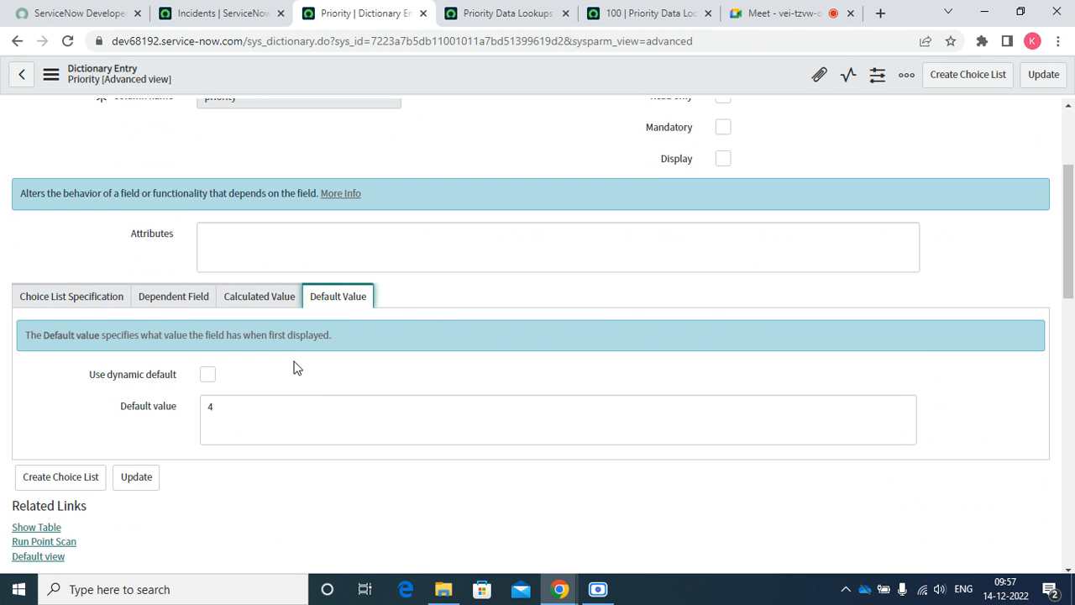
pyautogui.doubleClick(240, 410)
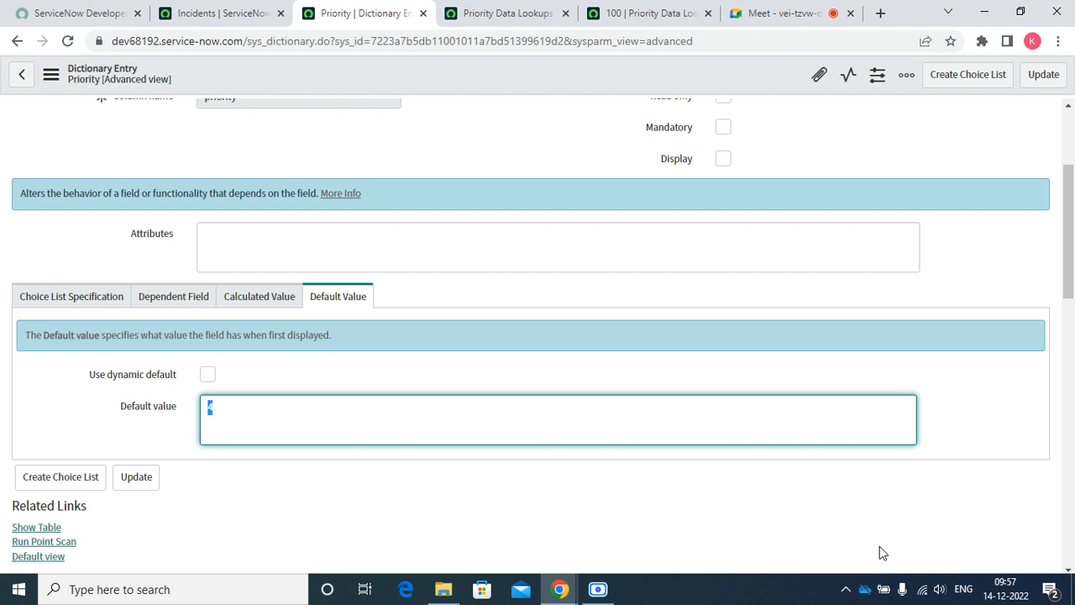
# Add the Table column to the Priority field's Choices list and move it to the first position.
pyautogui.click(1069, 571)
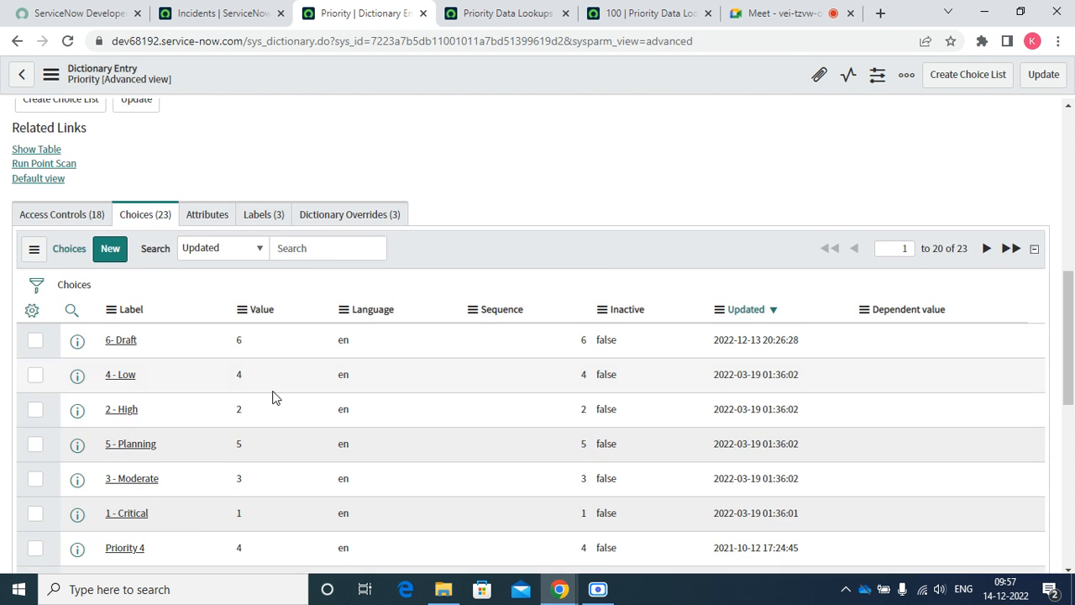
pyautogui.click(32, 312)
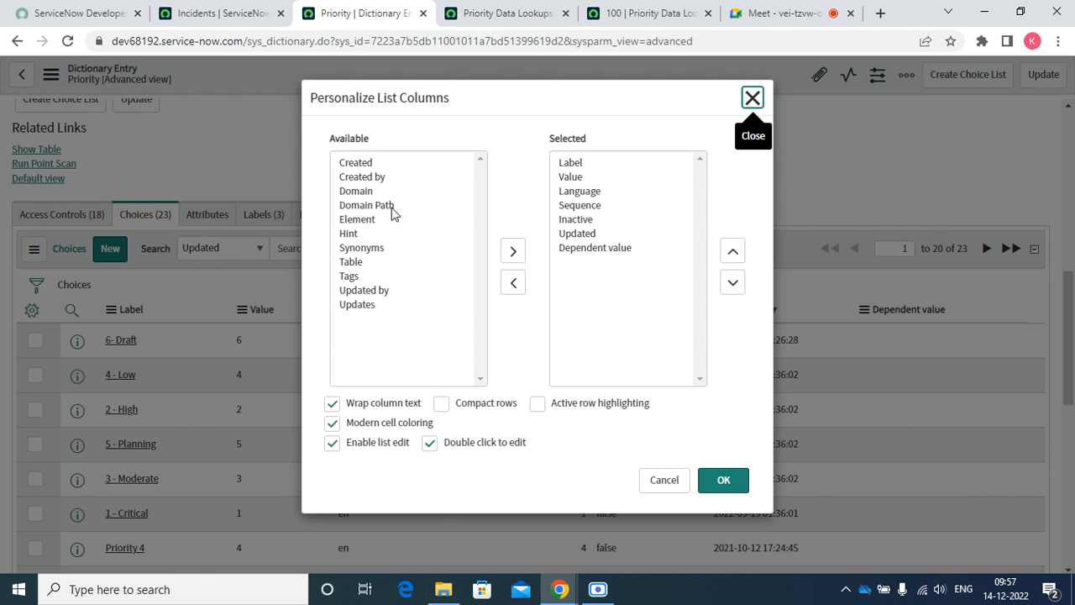
pyautogui.click(351, 262)
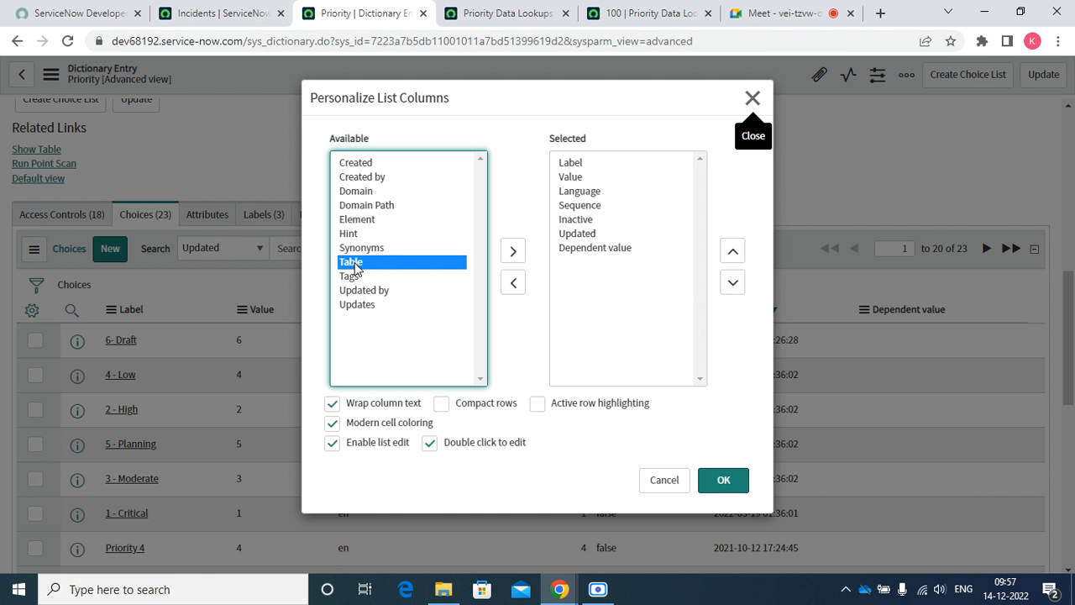
pyautogui.click(514, 251)
pyautogui.click(733, 252)
pyautogui.click(732, 252)
pyautogui.click(732, 252)
pyautogui.click(732, 252)
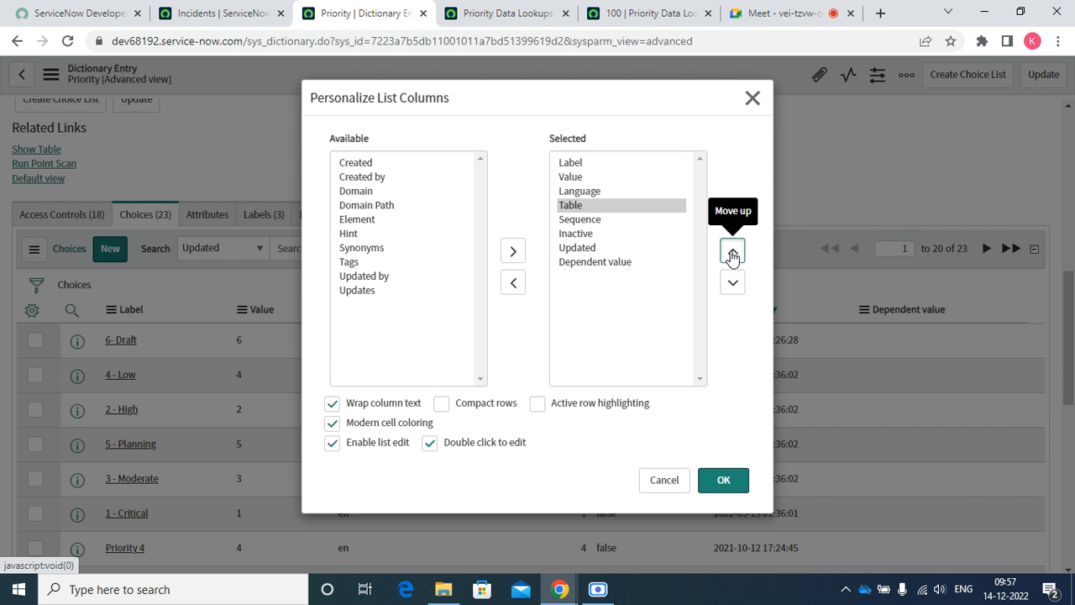
pyautogui.click(733, 252)
pyautogui.click(732, 252)
pyautogui.click(732, 252)
pyautogui.click(722, 498)
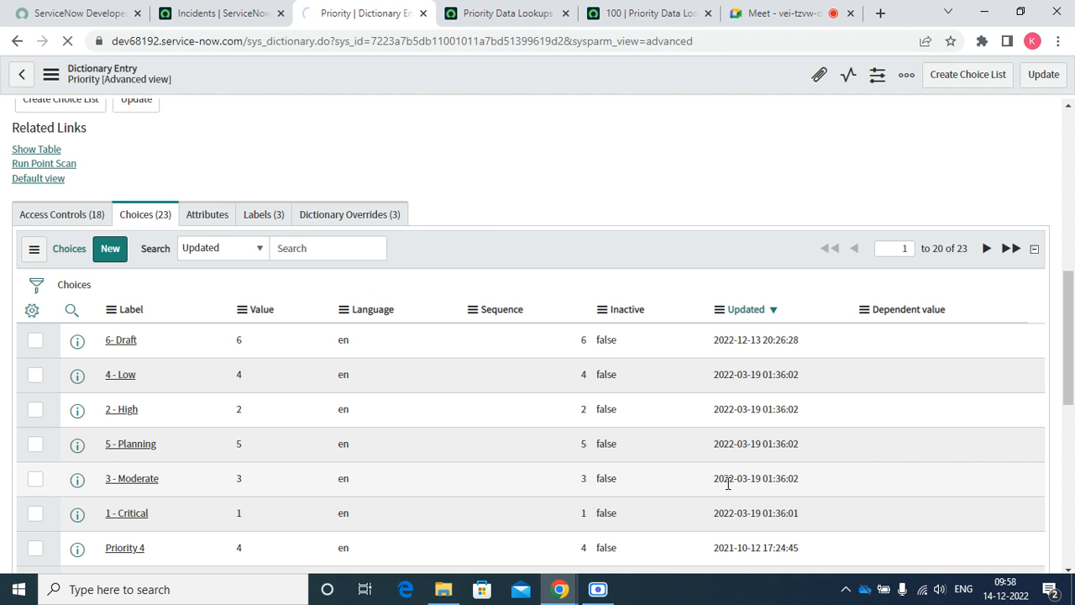
# Refresh the Choices list and review which table each Priority choice belongs to.
pyautogui.click(725, 482)
pyautogui.rightClick(559, 261)
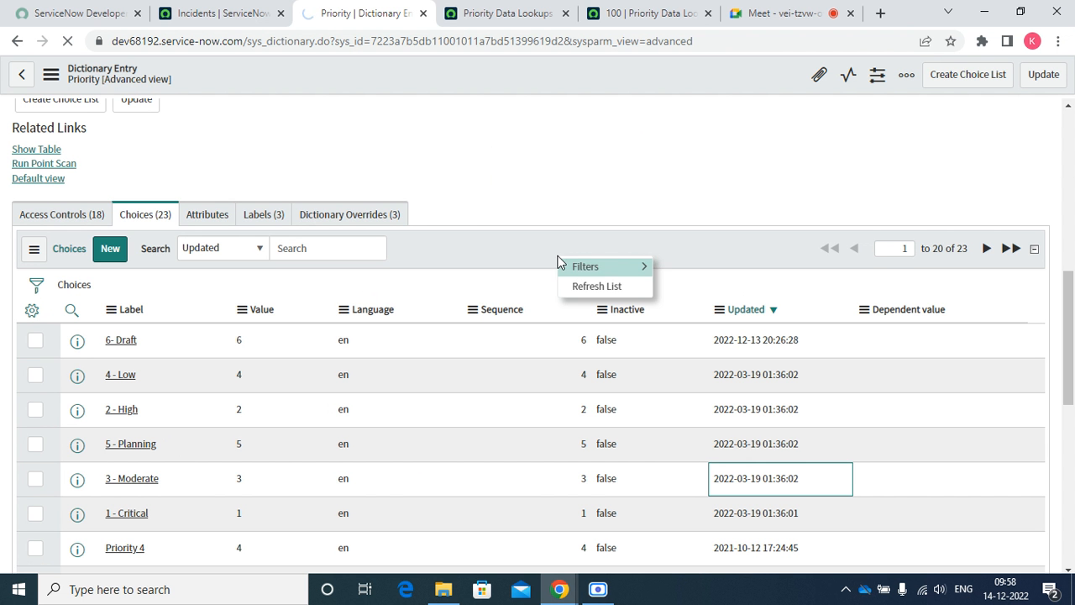
pyautogui.click(594, 290)
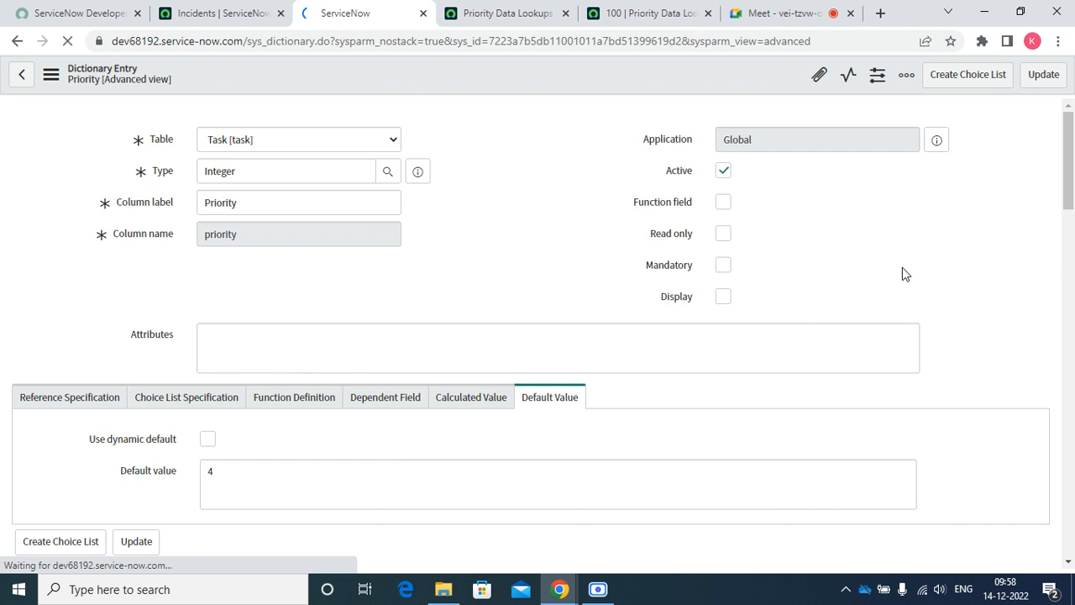
pyautogui.moveTo(1071, 180); pyautogui.dragTo(1071, 243)
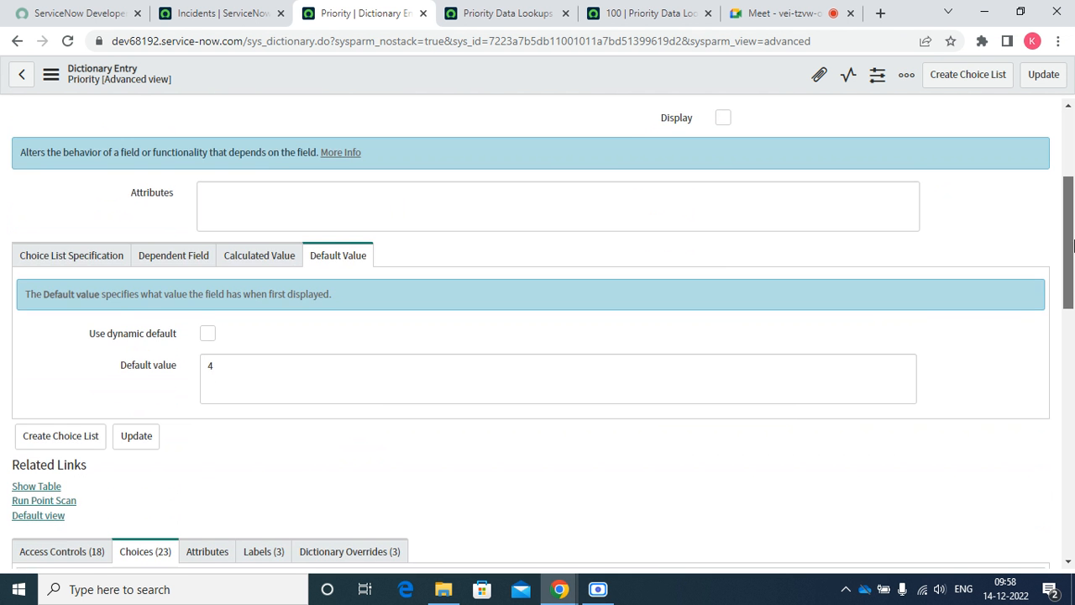
pyautogui.scroll(-3, 1073, 306)
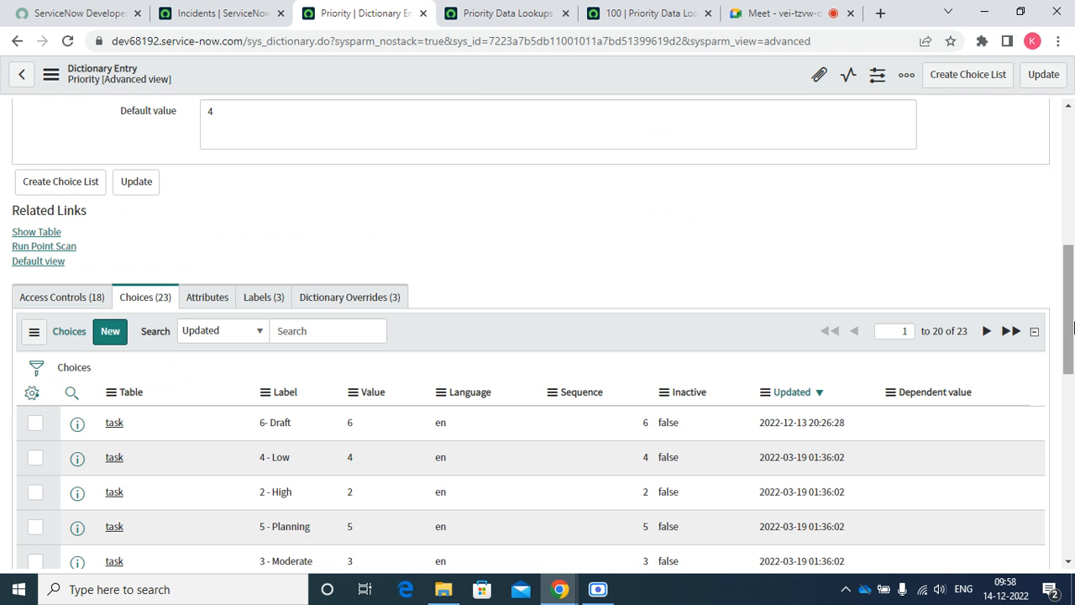
# Open the Priority field's dictionary override for the incident table in a new tab and check its default value.
pyautogui.click(350, 304)
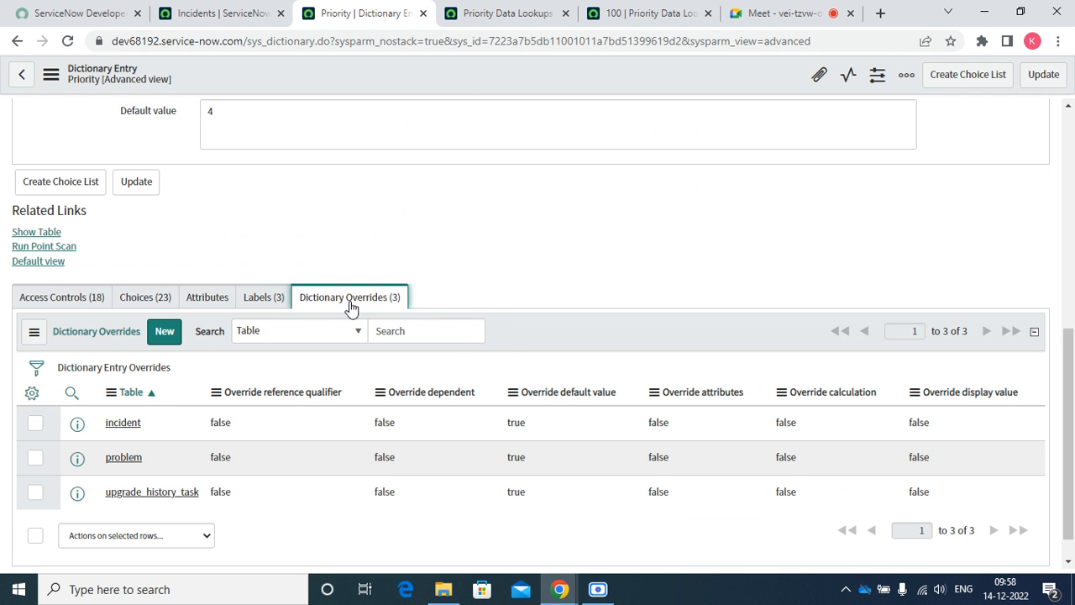
pyautogui.rightClick(78, 426)
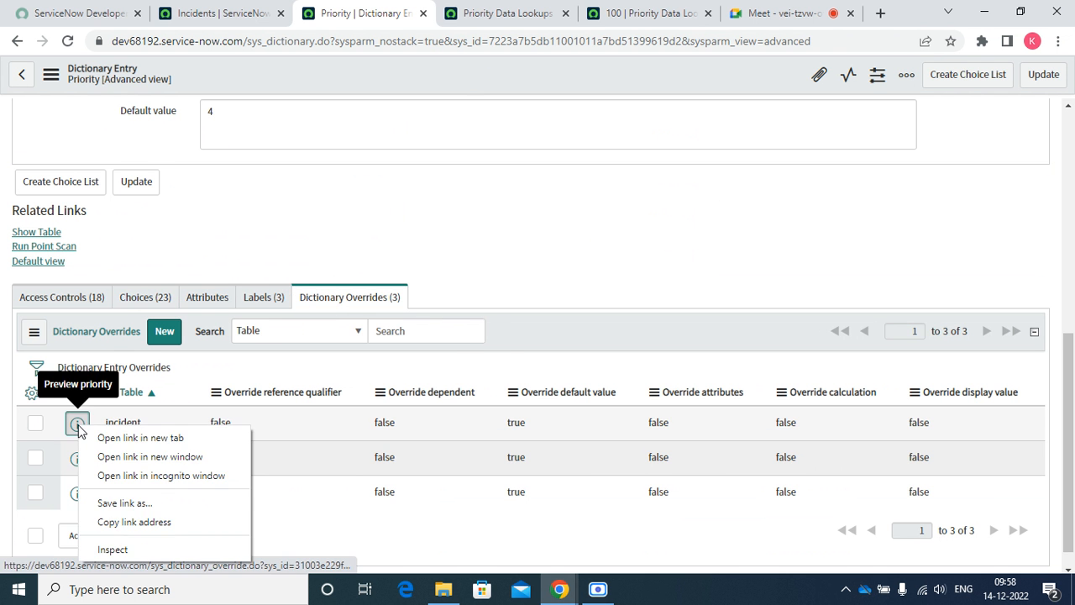
pyautogui.click(117, 440)
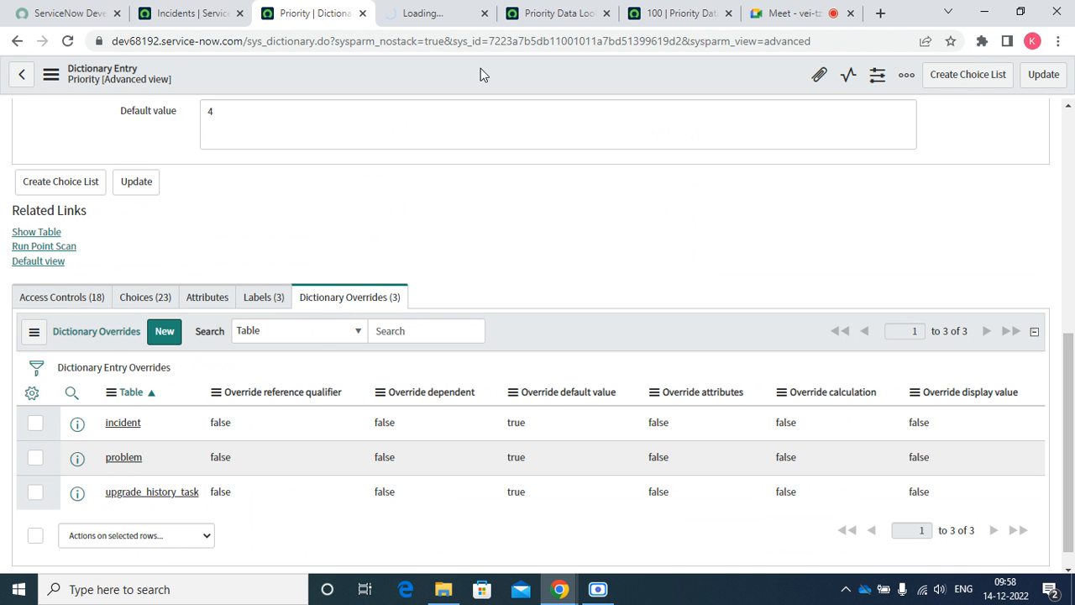
pyautogui.click(443, 13)
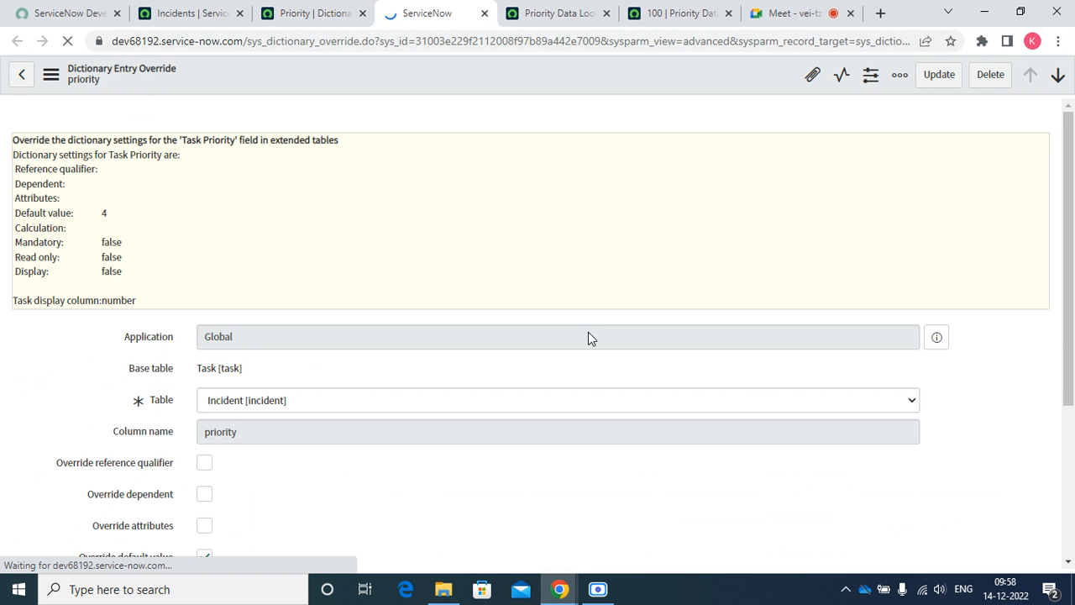
pyautogui.moveTo(1072, 256); pyautogui.dragTo(1074, 327)
pyautogui.click(289, 479)
pyautogui.hotkey('ctrl', 'a')
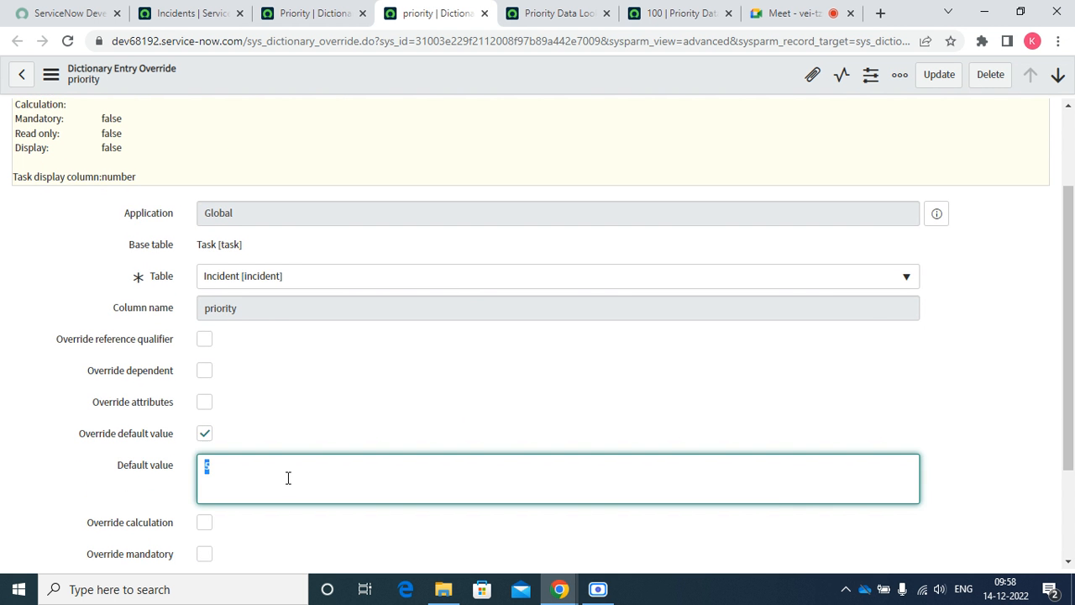
# Revisit the Priority dictionary entry and the incidents list, then return to the Priority Data Lookups list.
pyautogui.click(314, 15)
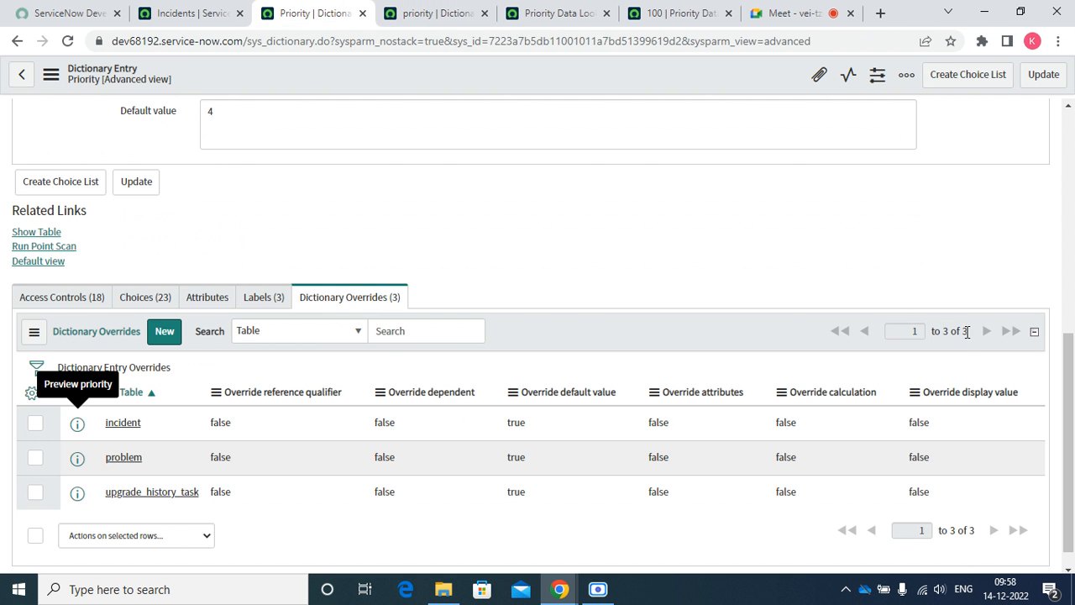
pyautogui.moveTo(1065, 373); pyautogui.dragTo(1039, 175)
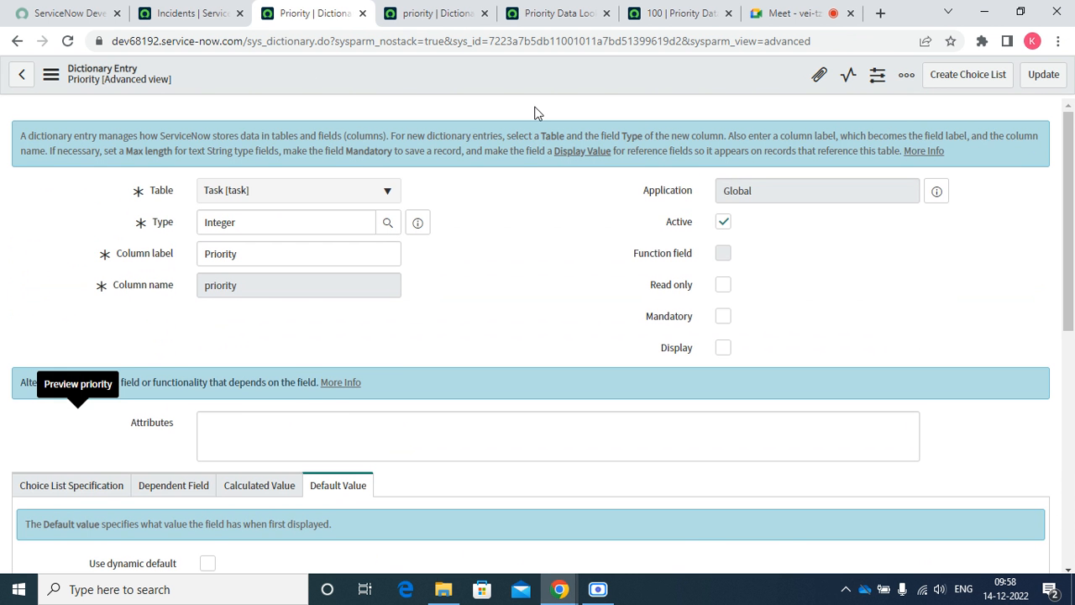
pyautogui.click(193, 10)
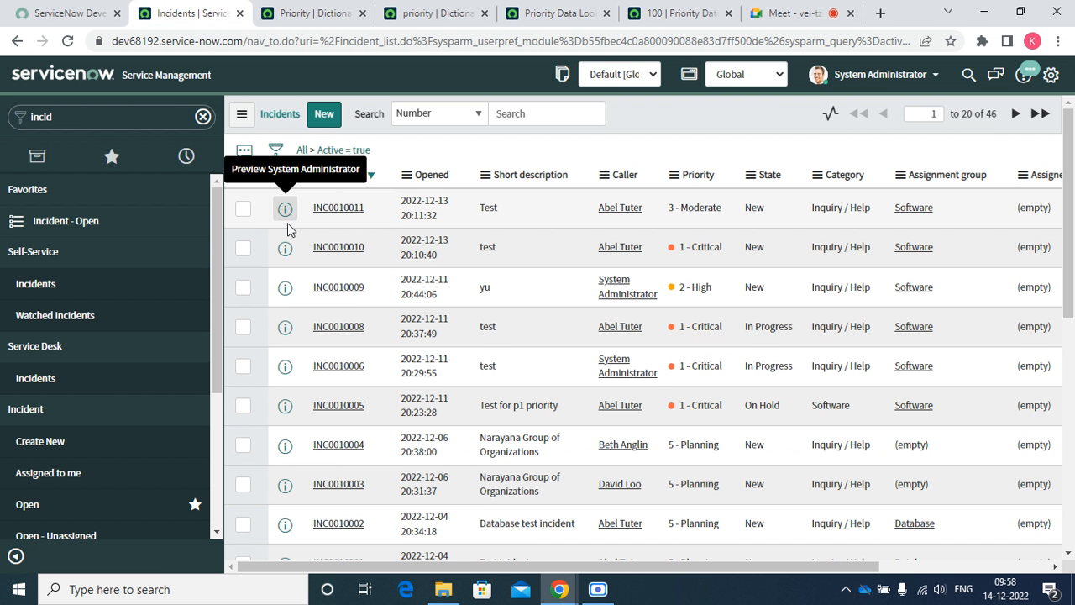
pyautogui.click(552, 10)
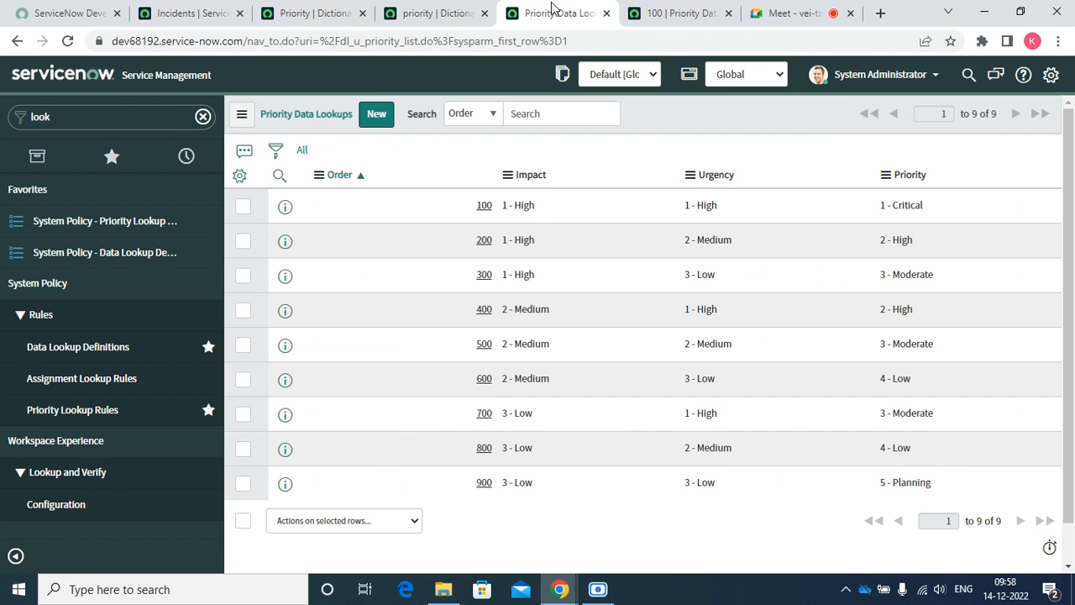
# Create a priority data lookup with Impact 4-Very Low, Urgency 1 - High and Priority 5 - Planning, and submit it.
pyautogui.click(378, 118)
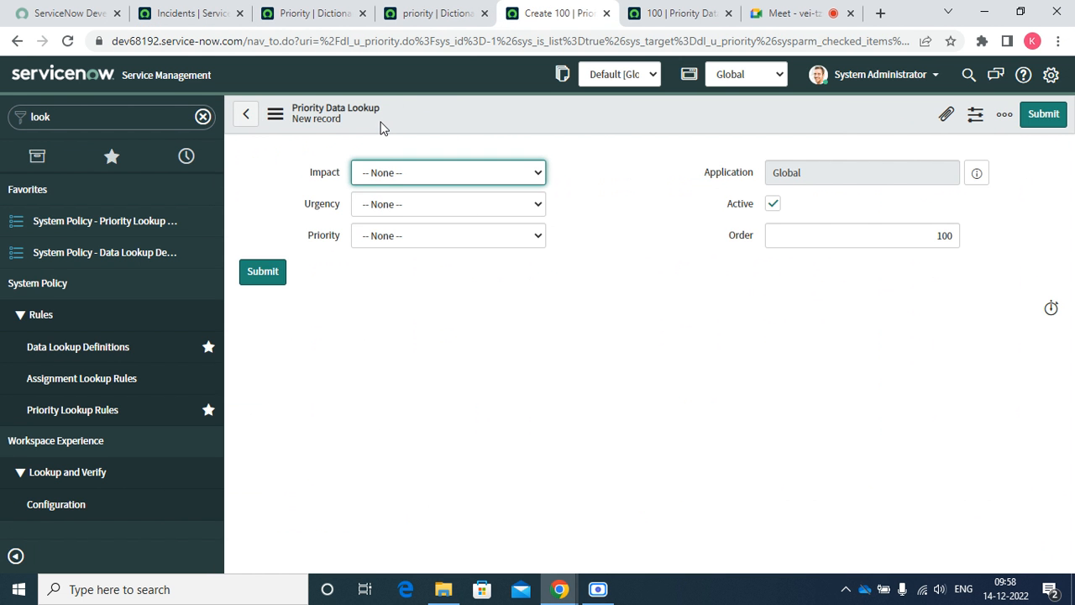
pyautogui.click(408, 177)
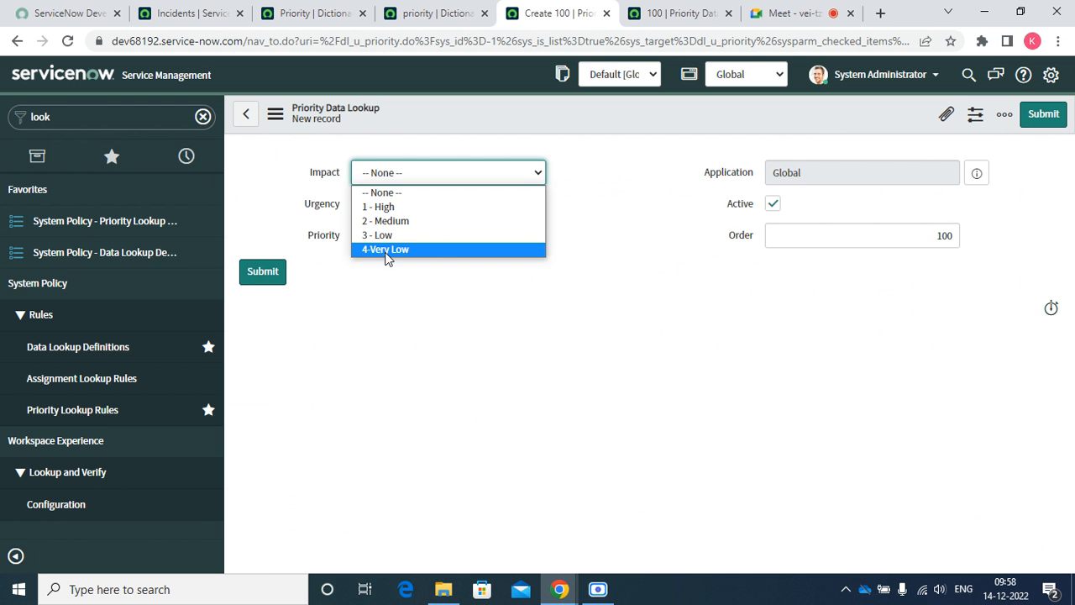
pyautogui.click(387, 251)
pyautogui.click(412, 209)
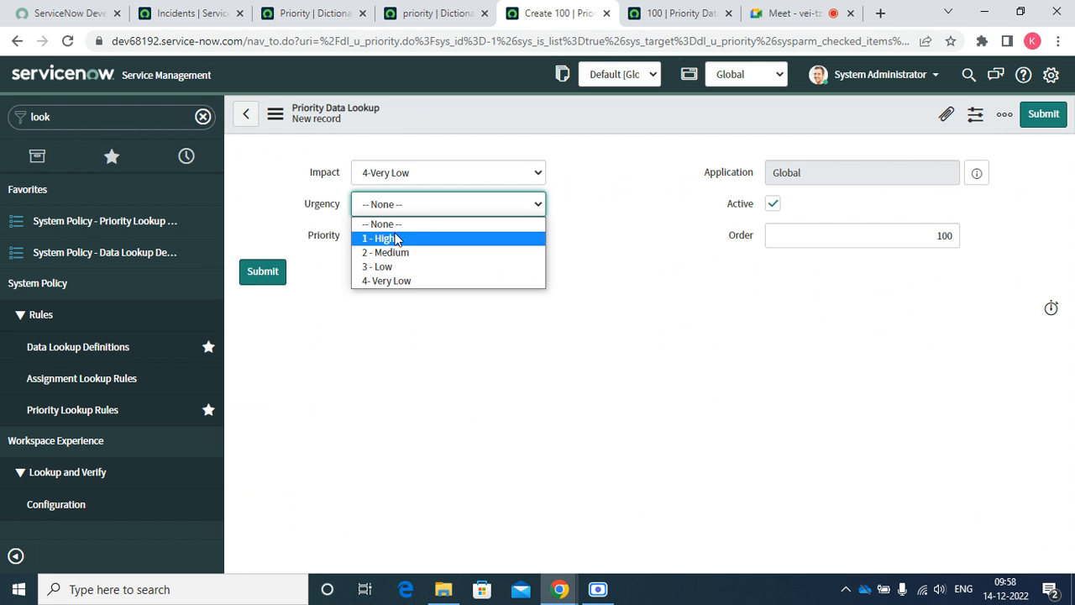
pyautogui.click(408, 238)
pyautogui.click(405, 236)
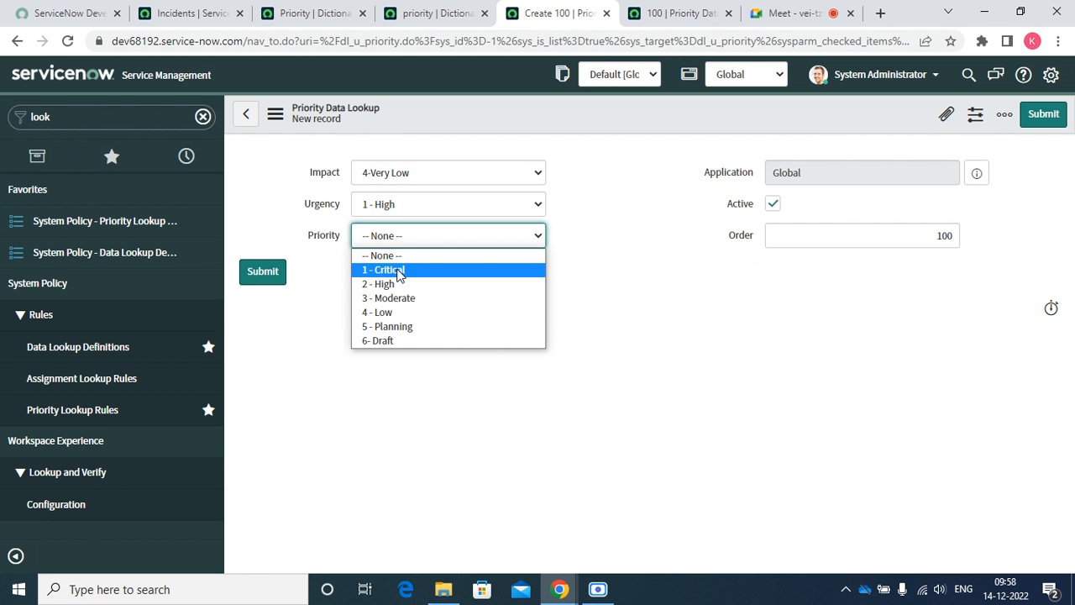
pyautogui.click(390, 341)
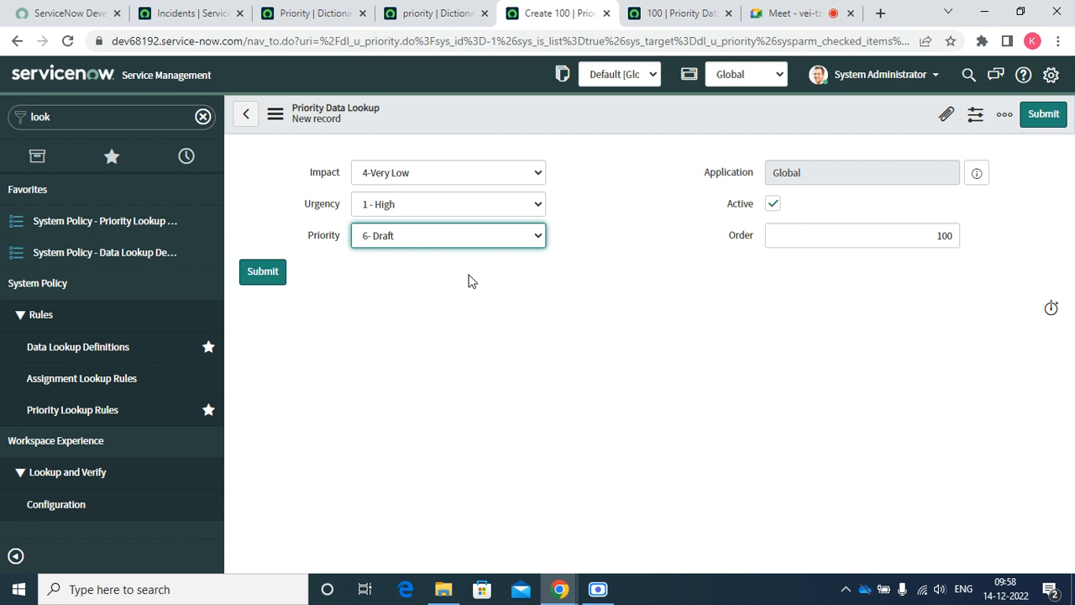
pyautogui.click(440, 242)
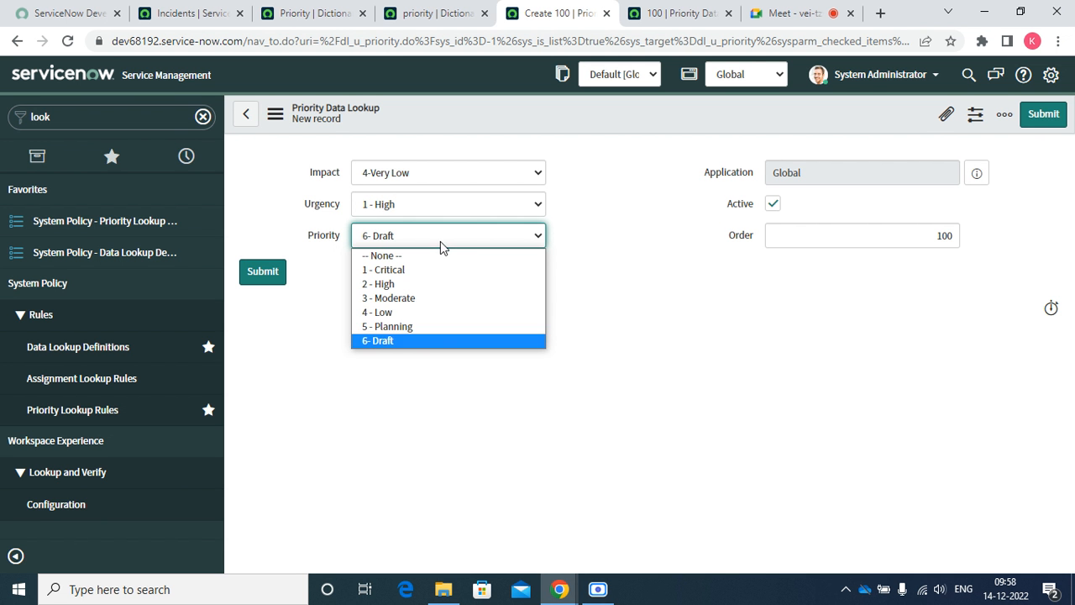
pyautogui.click(390, 327)
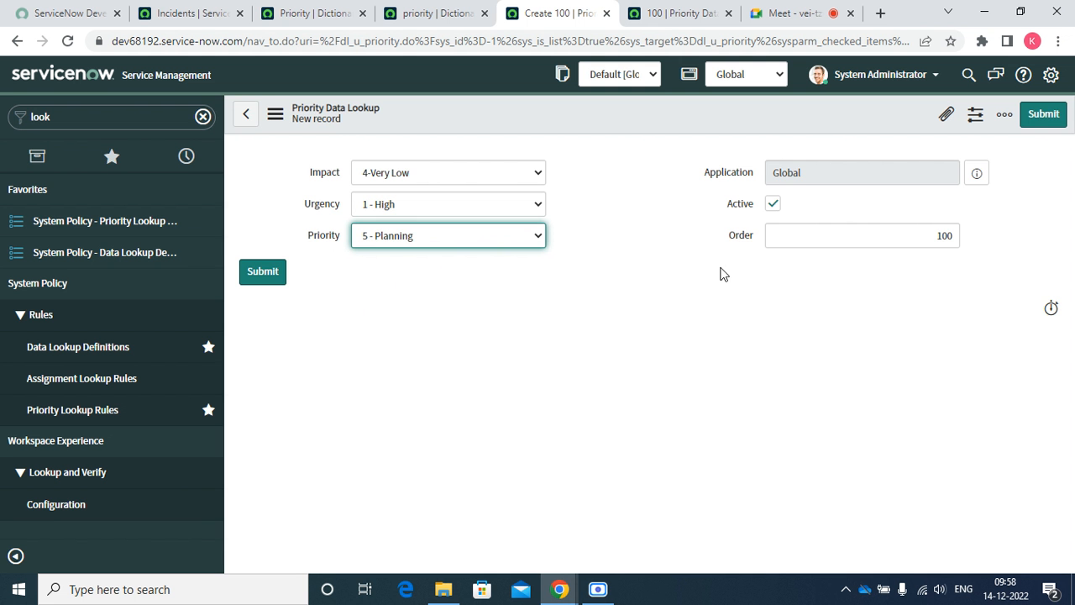
pyautogui.click(1040, 115)
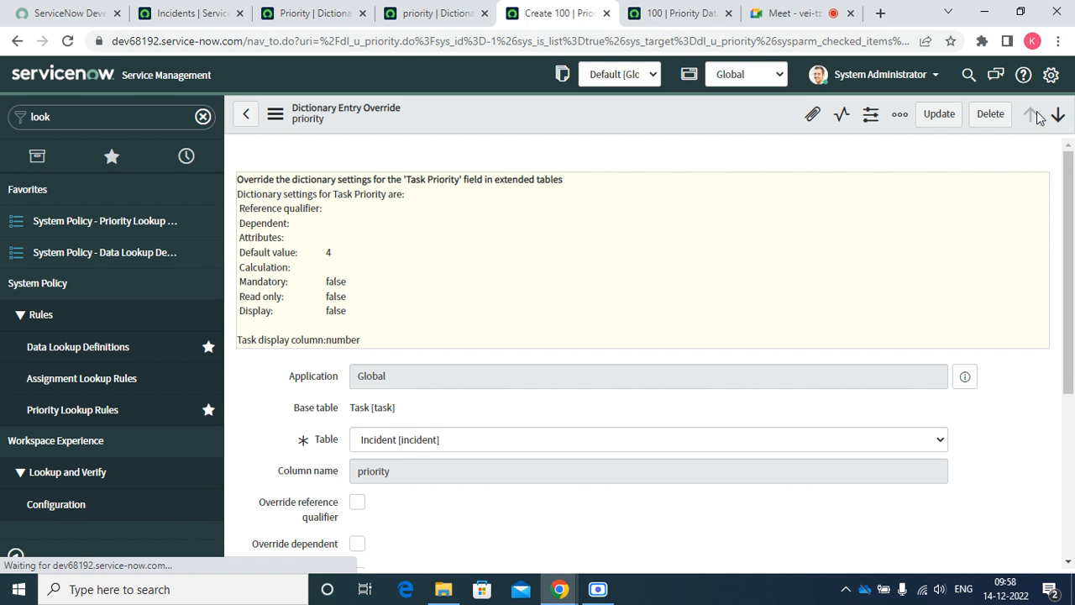
# Review the Priority Lookup data lookup definition, including its setter field, and return to the Priority Data Lookups list.
pyautogui.click(102, 252)
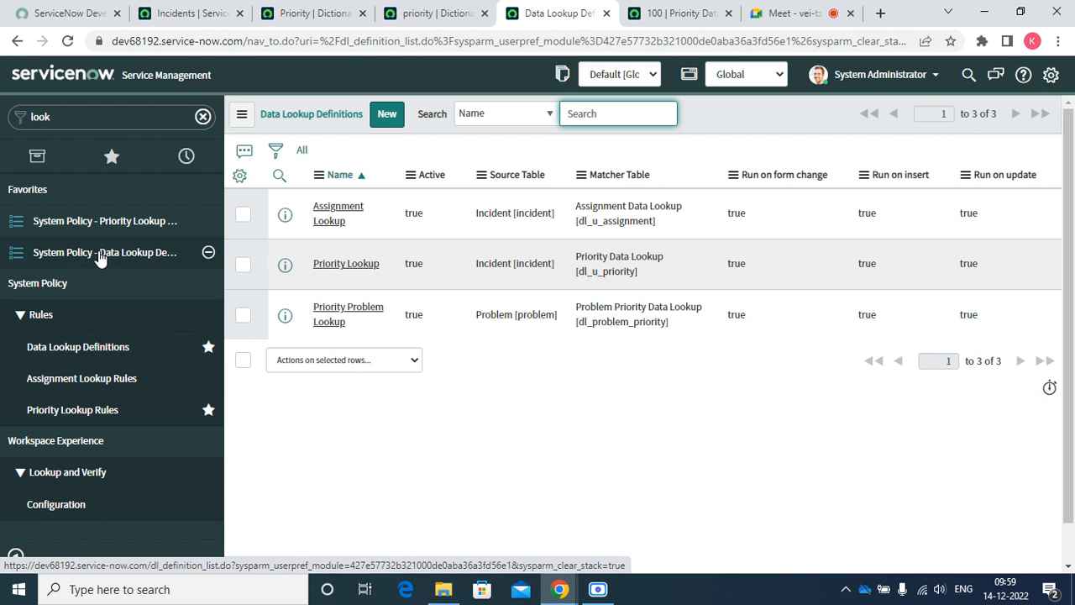
pyautogui.click(339, 265)
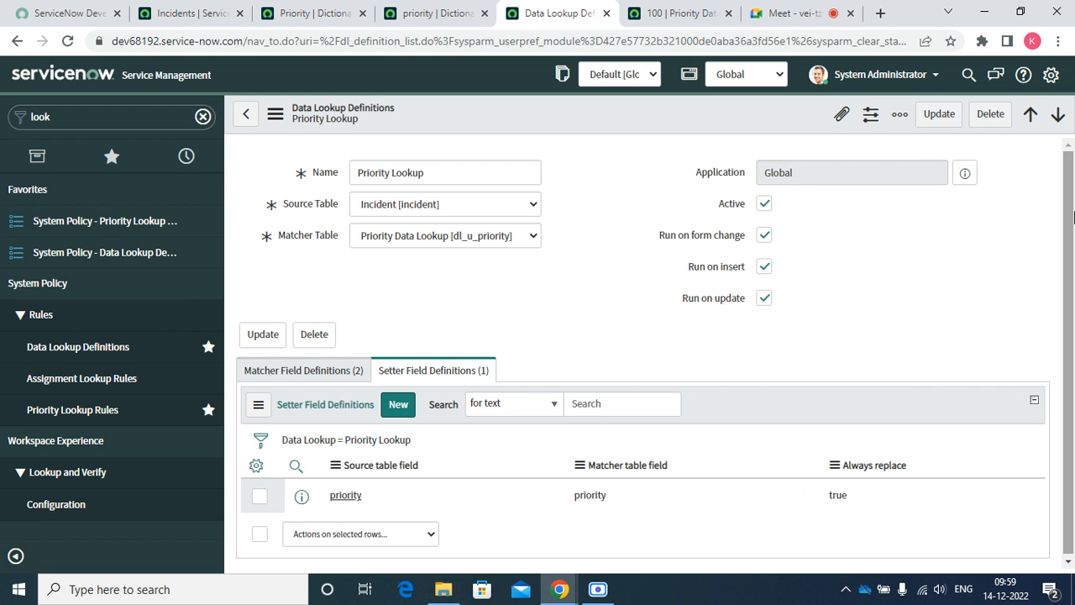
pyautogui.scroll(-1, 1022, 257)
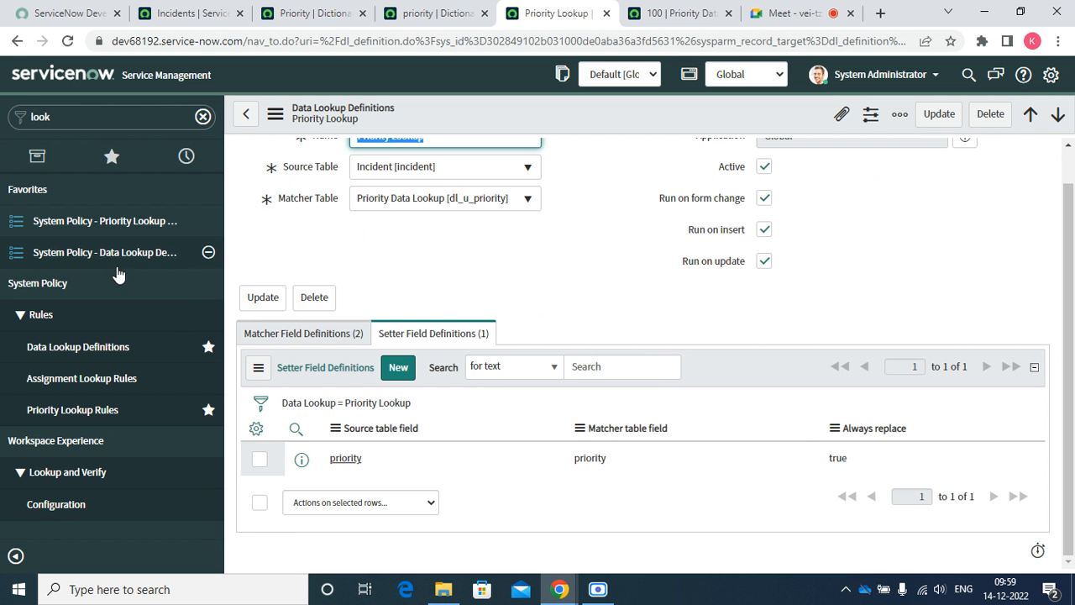
pyautogui.click(107, 231)
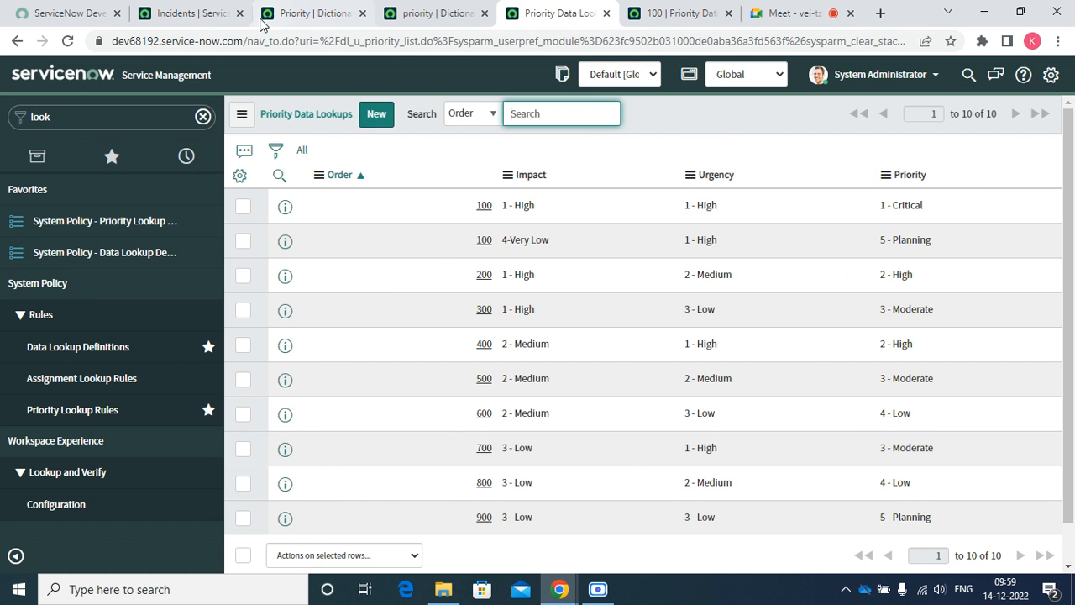
# Open the newest incident from the incidents list in a new tab and close the two Priority dictionary tabs.
pyautogui.click(202, 13)
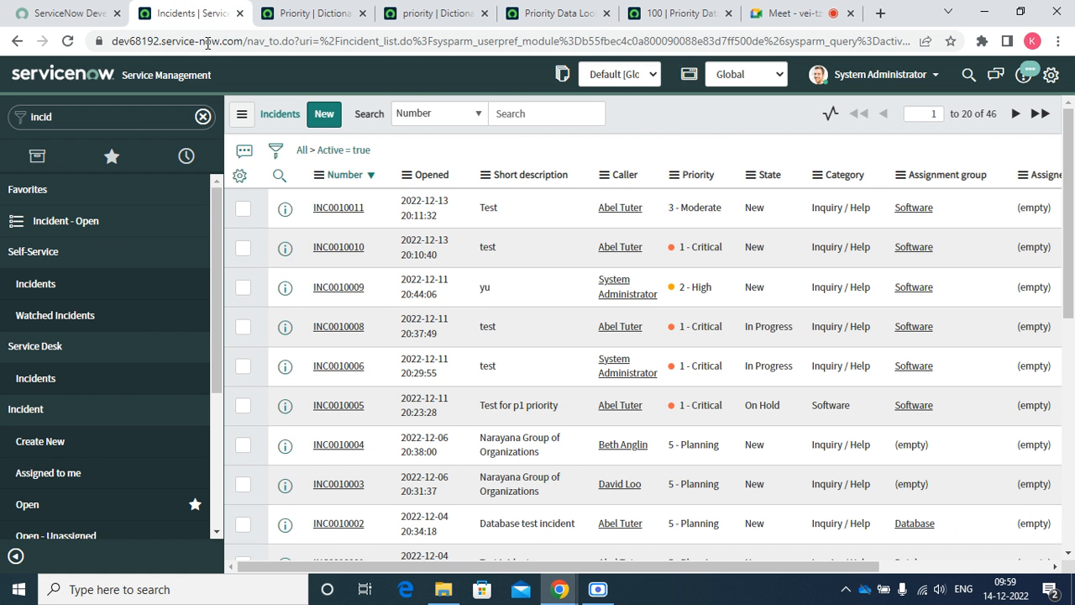
pyautogui.rightClick(284, 207)
pyautogui.click(333, 220)
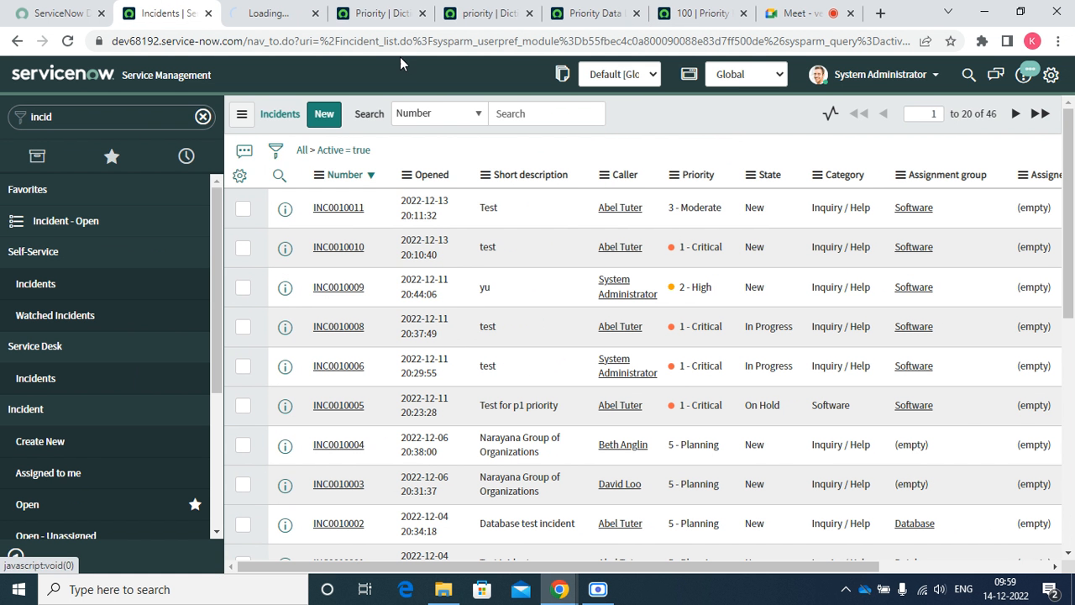
pyautogui.click(411, 14)
pyautogui.click(421, 13)
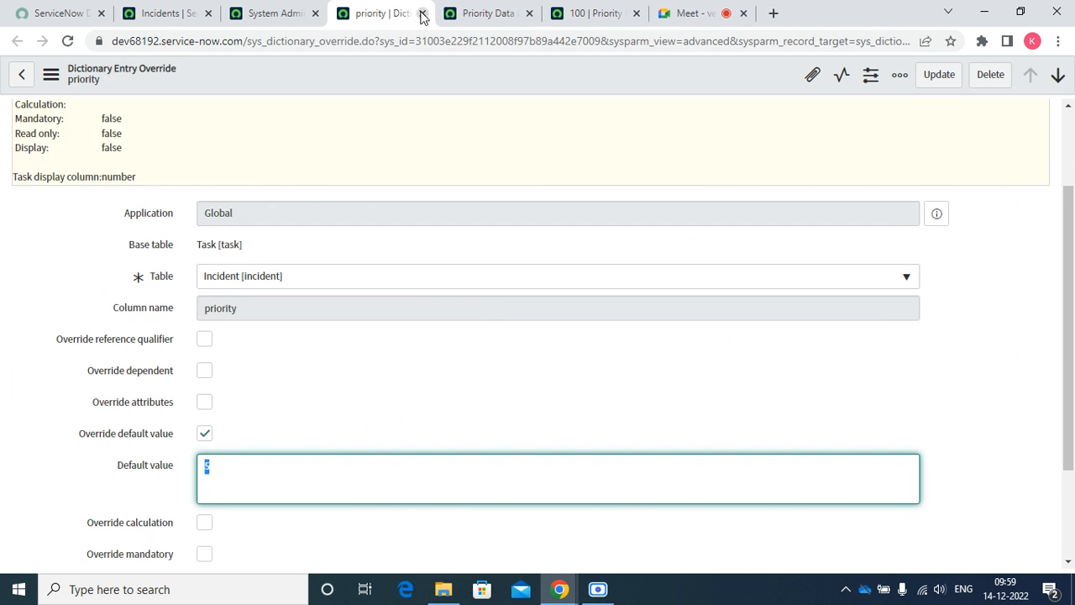
pyautogui.click(422, 13)
pyautogui.click(256, 13)
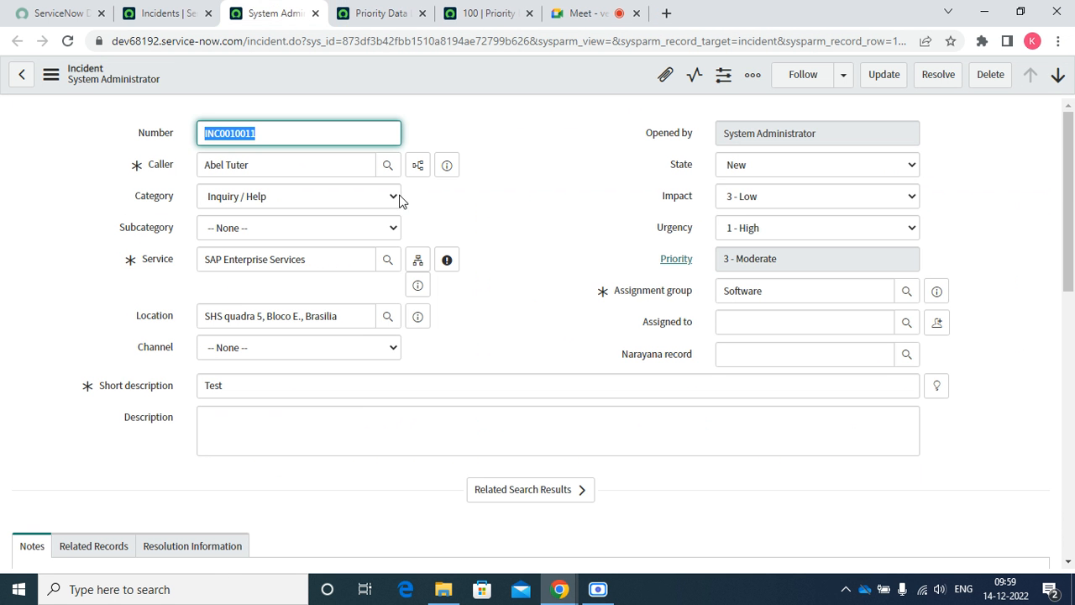
# Test the new lookup by setting the incident's Impact to 4-Very Low with Urgency 1 - High, and compare it with the lookup list.
pyautogui.click(744, 202)
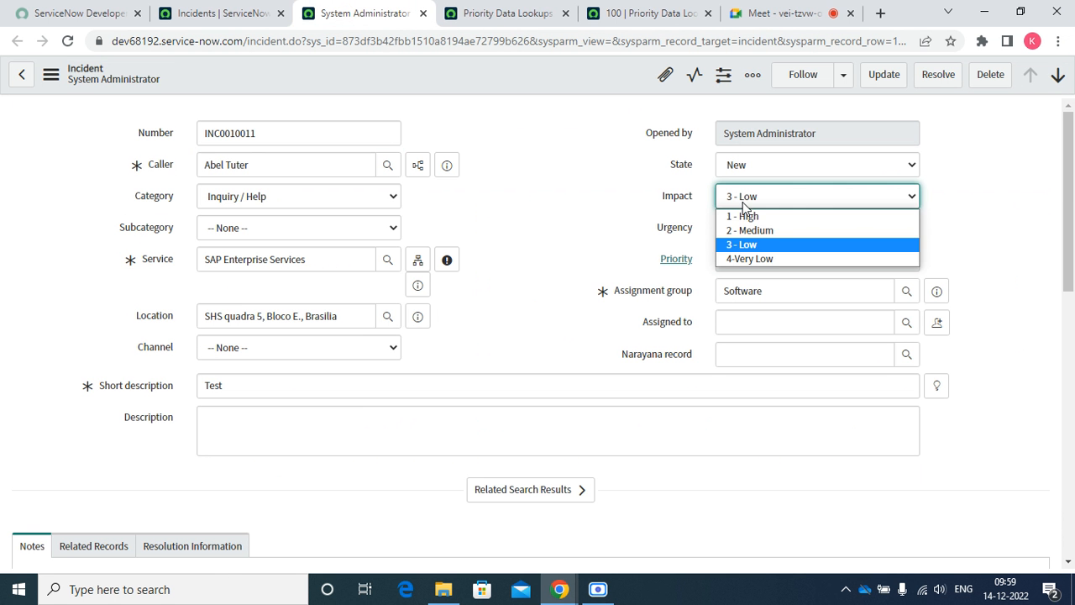
pyautogui.click(750, 259)
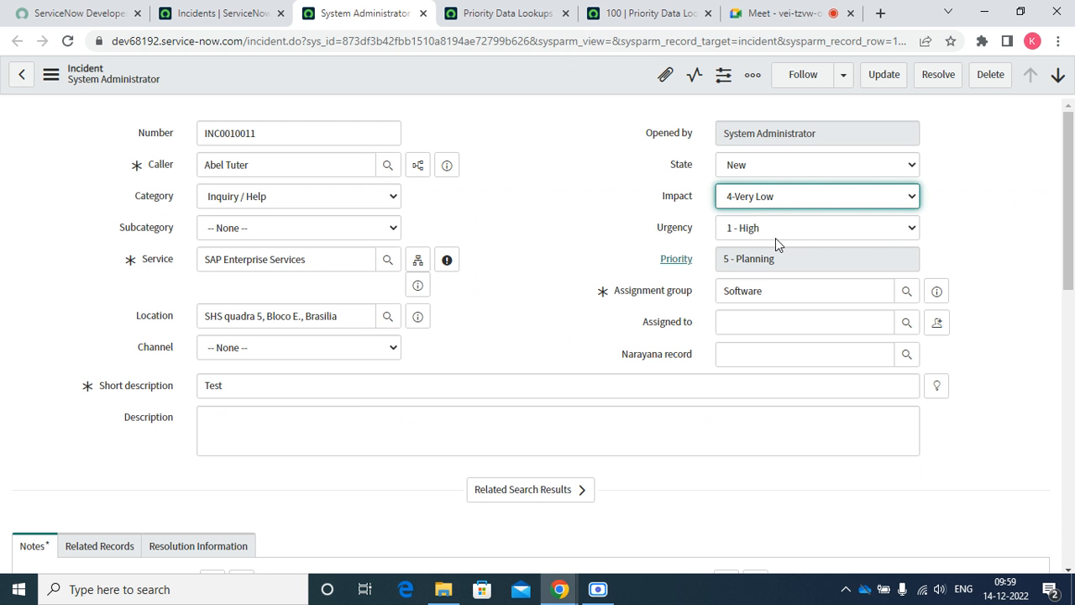
pyautogui.click(750, 232)
pyautogui.click(749, 229)
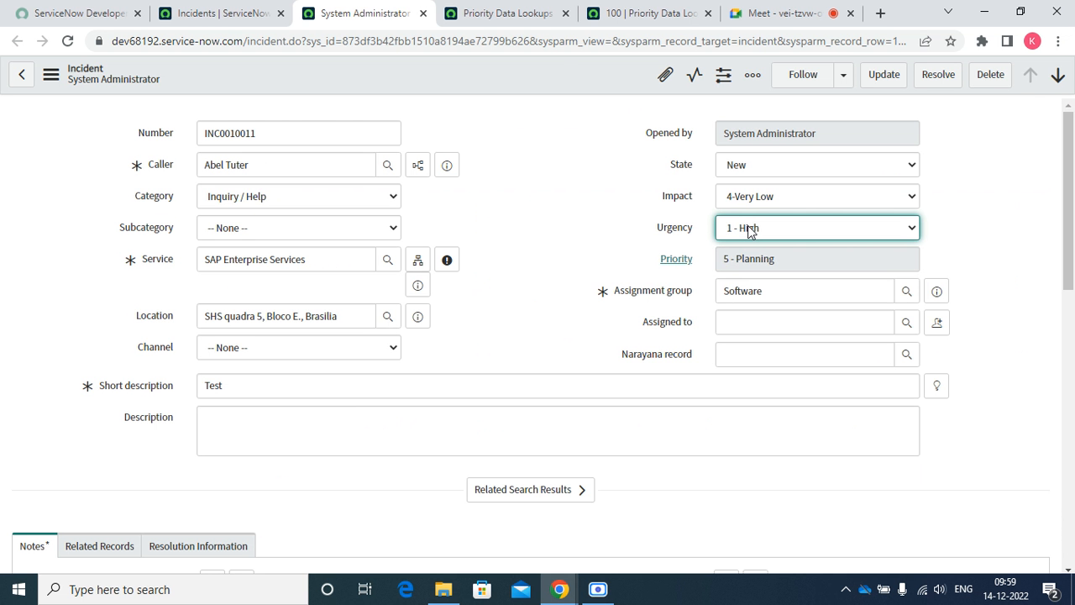
pyautogui.click(502, 15)
pyautogui.click(338, 11)
pyautogui.click(239, 11)
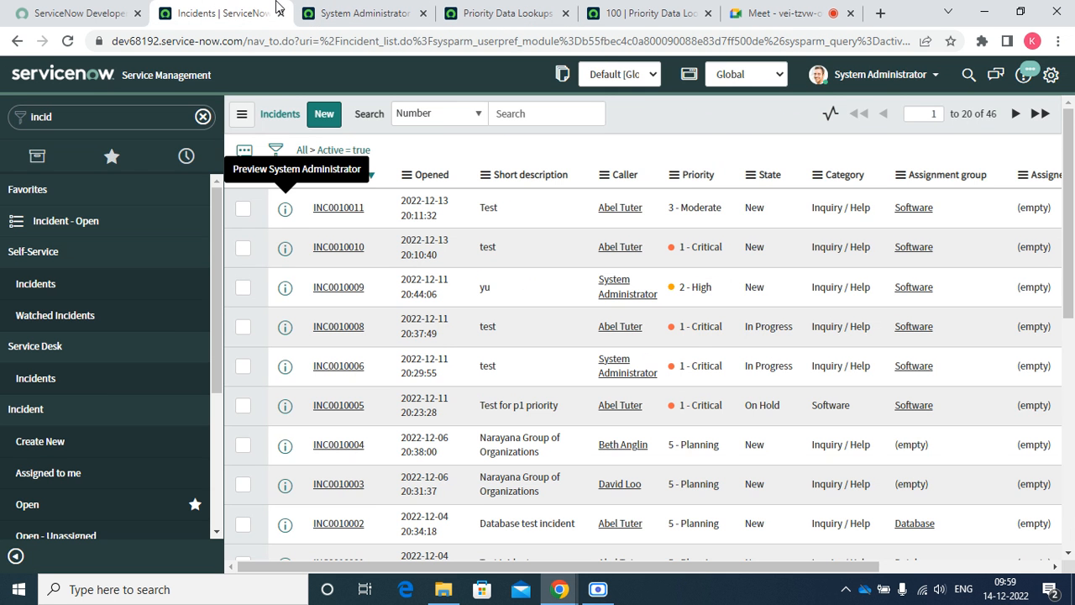
# Change the Priority of the lookup for Impact 4-Very Low and Urgency 1 - High to 6- Draft and save it.
pyautogui.click(629, 11)
pyautogui.click(509, 12)
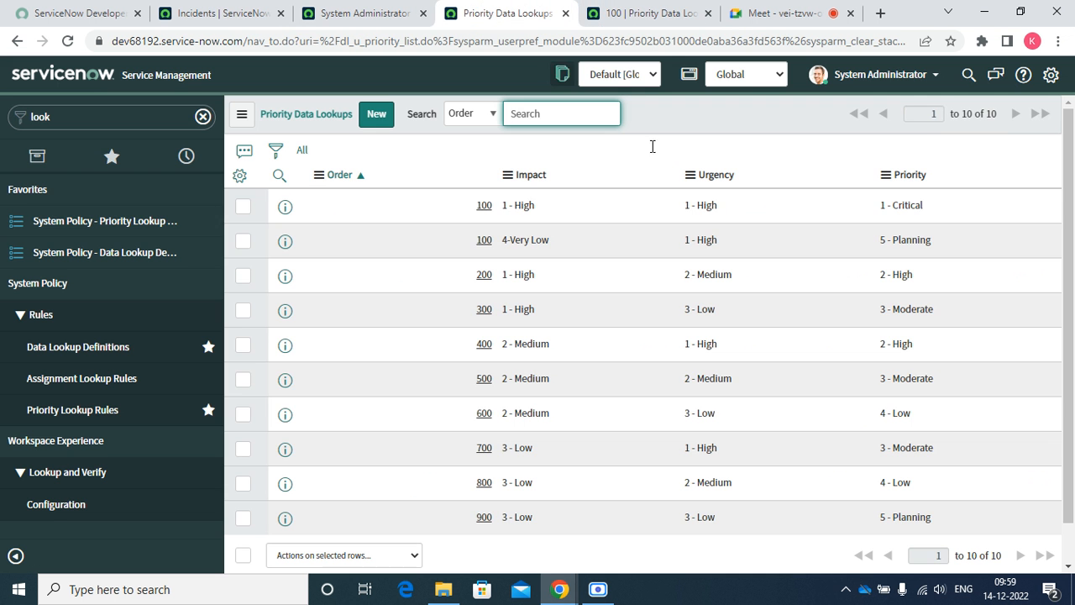
pyautogui.doubleClick(902, 243)
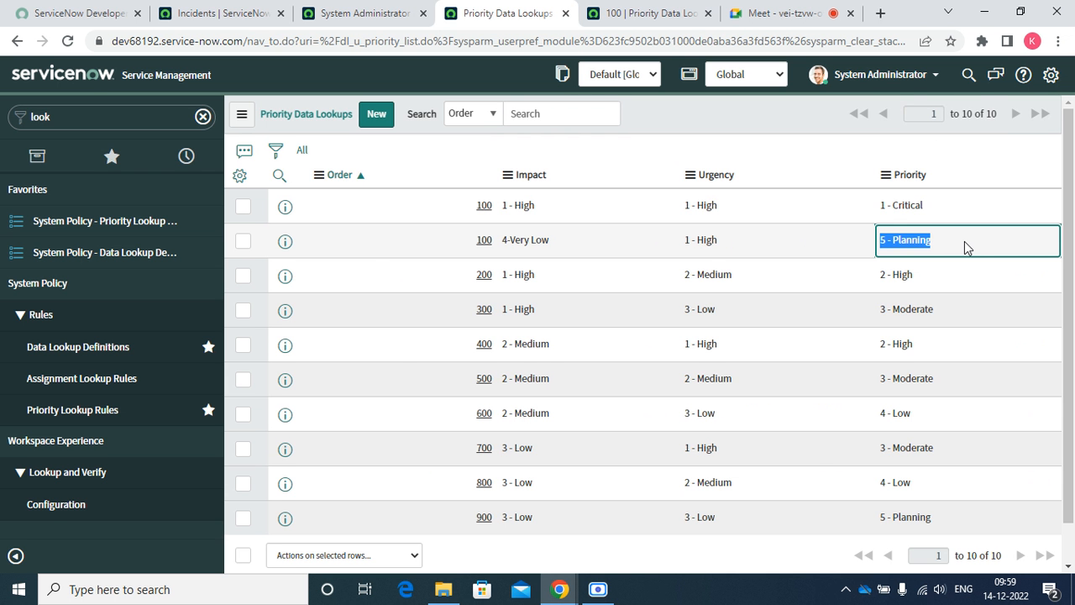
pyautogui.rightClick(282, 250)
pyautogui.click(324, 259)
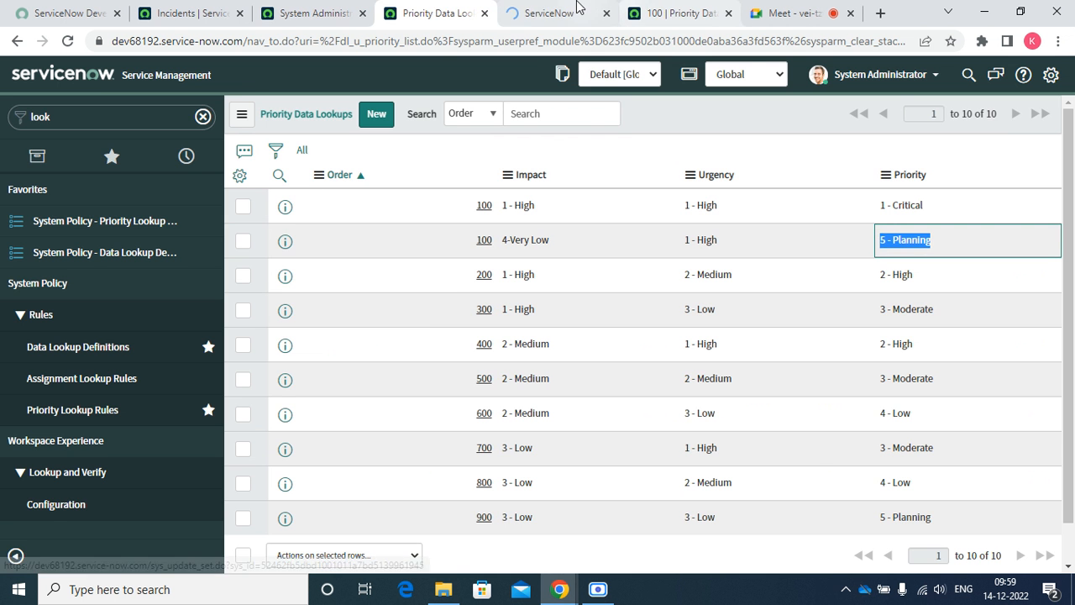
pyautogui.click(554, 12)
pyautogui.click(345, 195)
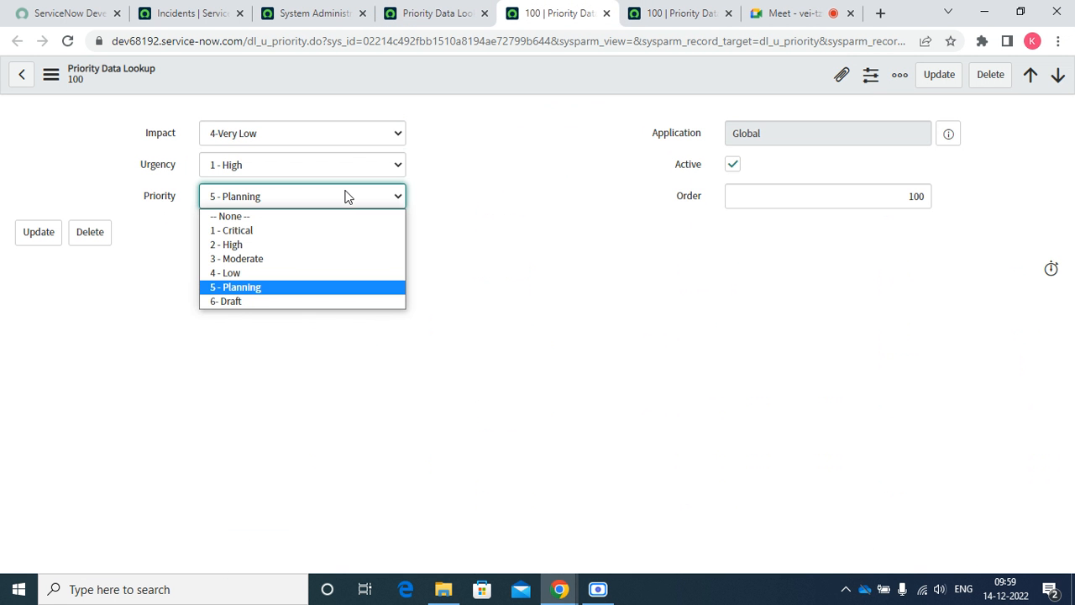
pyautogui.click(257, 300)
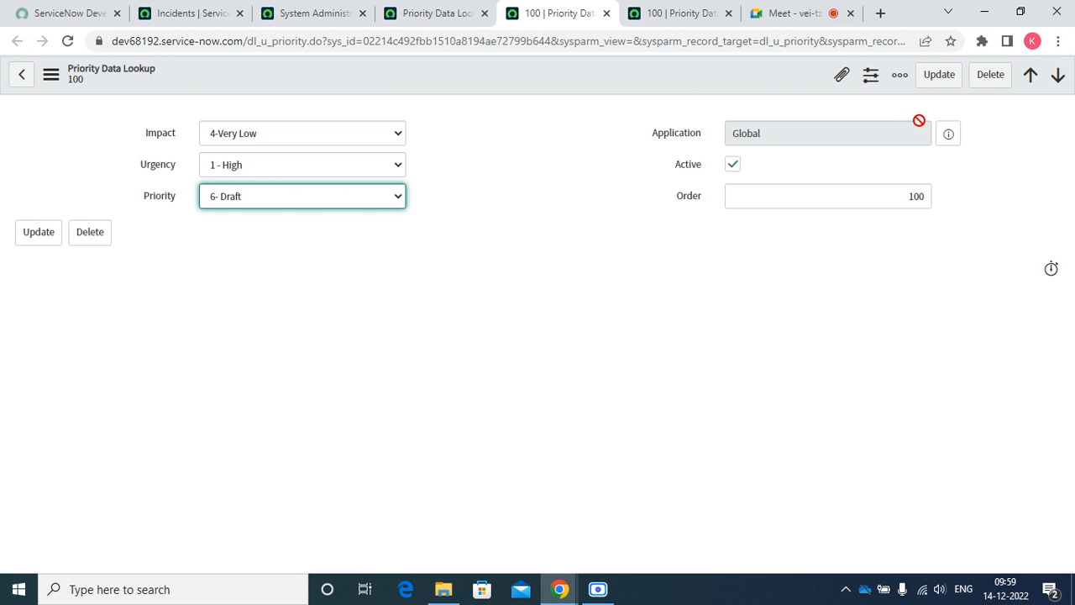
pyautogui.click(939, 76)
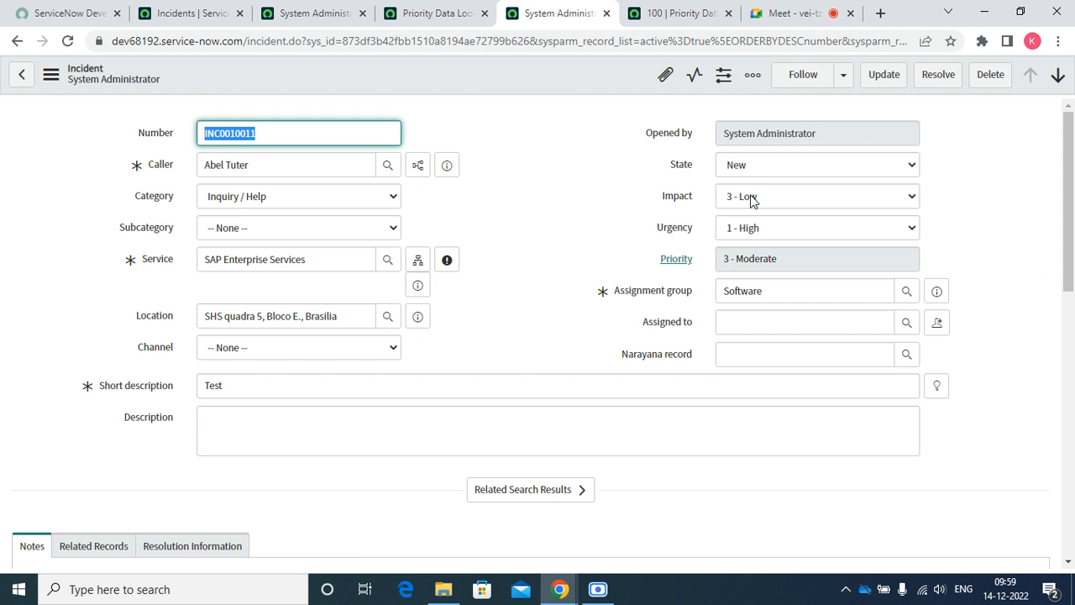
# Set Impact to 4-Very Low on the reloaded incident and check which Priority the updated lookup assigns.
pyautogui.click(753, 202)
pyautogui.click(748, 255)
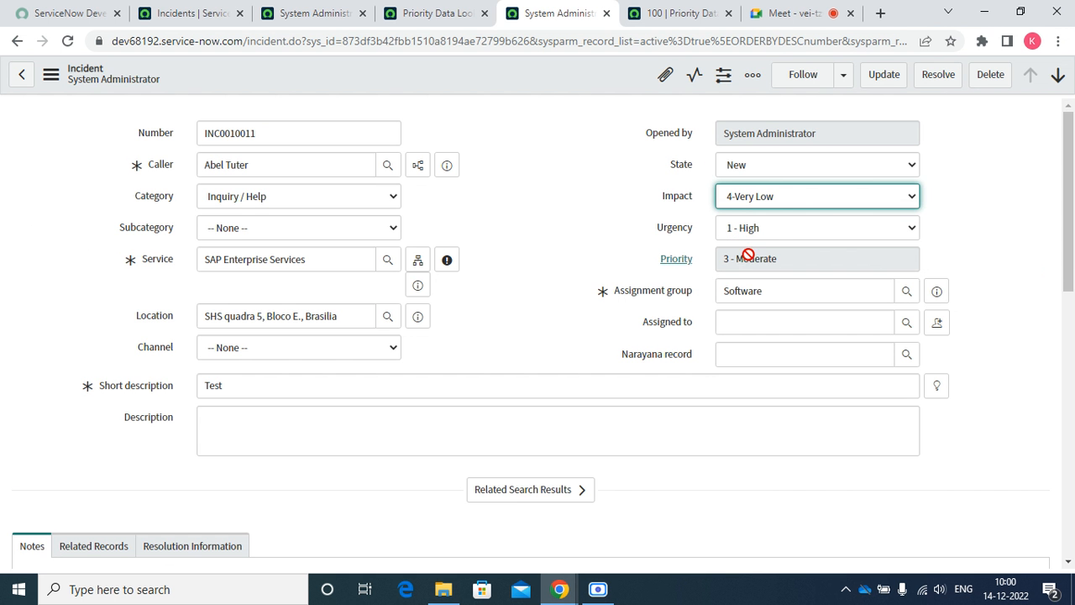
pyautogui.click(748, 258)
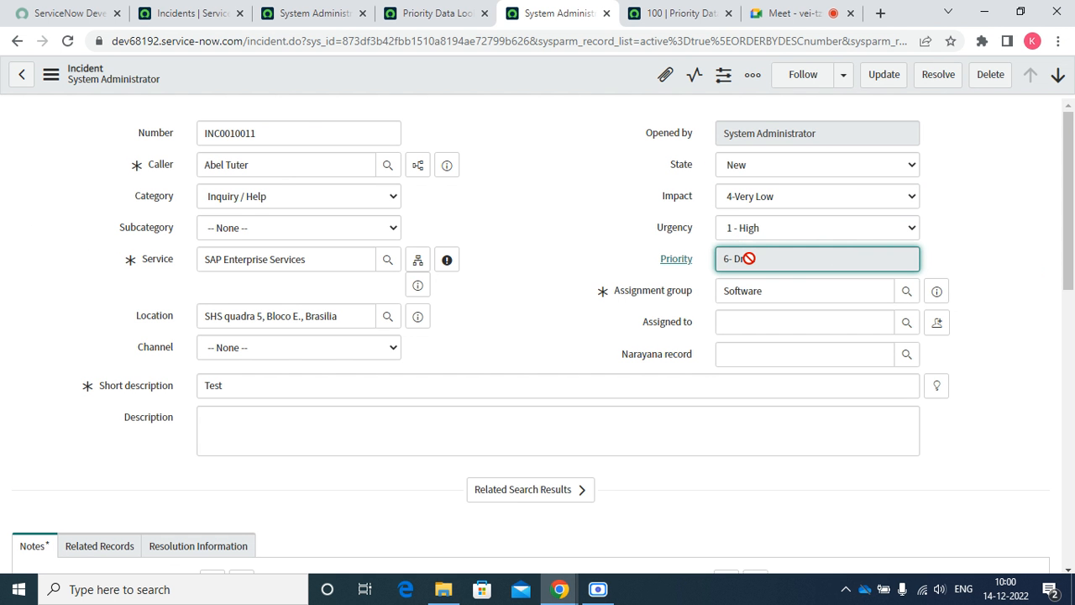
# Return to the Priority Data Lookups list and refresh it to check the edited lookup row.
pyautogui.click(220, 13)
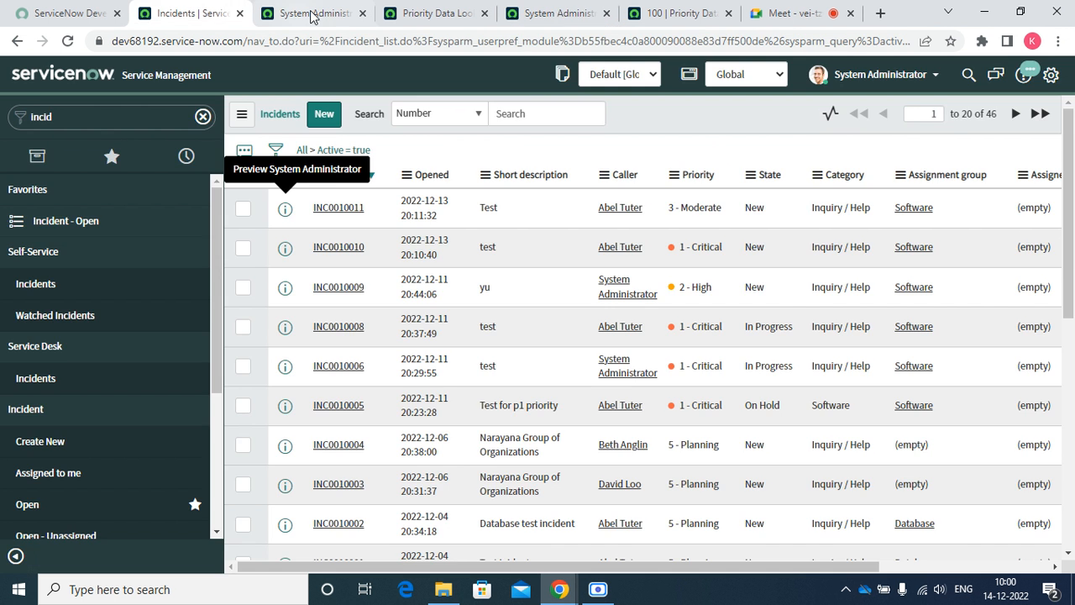
pyautogui.click(312, 14)
pyautogui.click(450, 10)
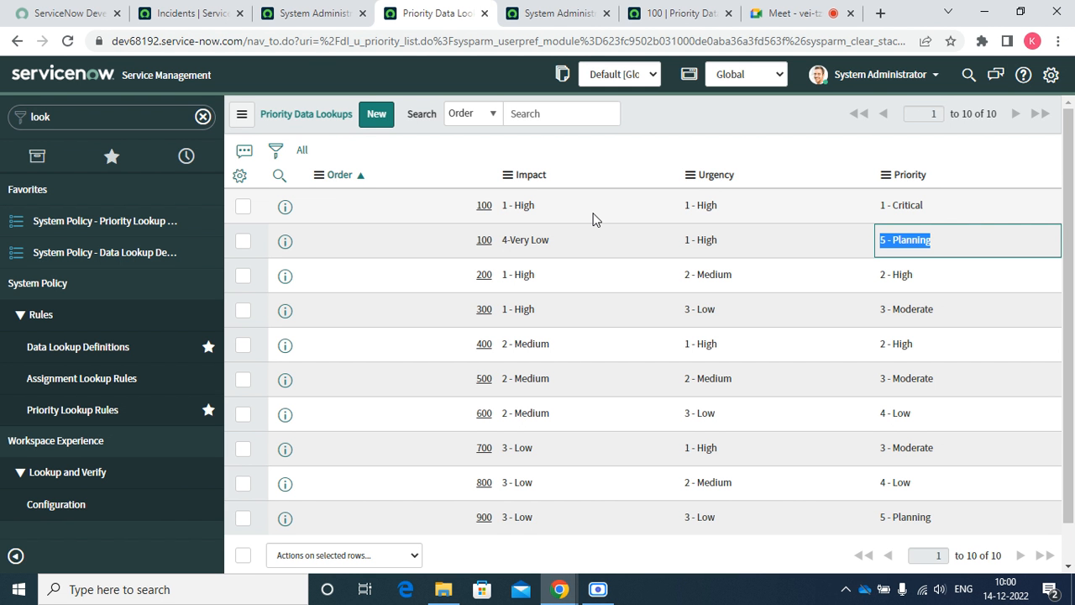
pyautogui.rightClick(651, 115)
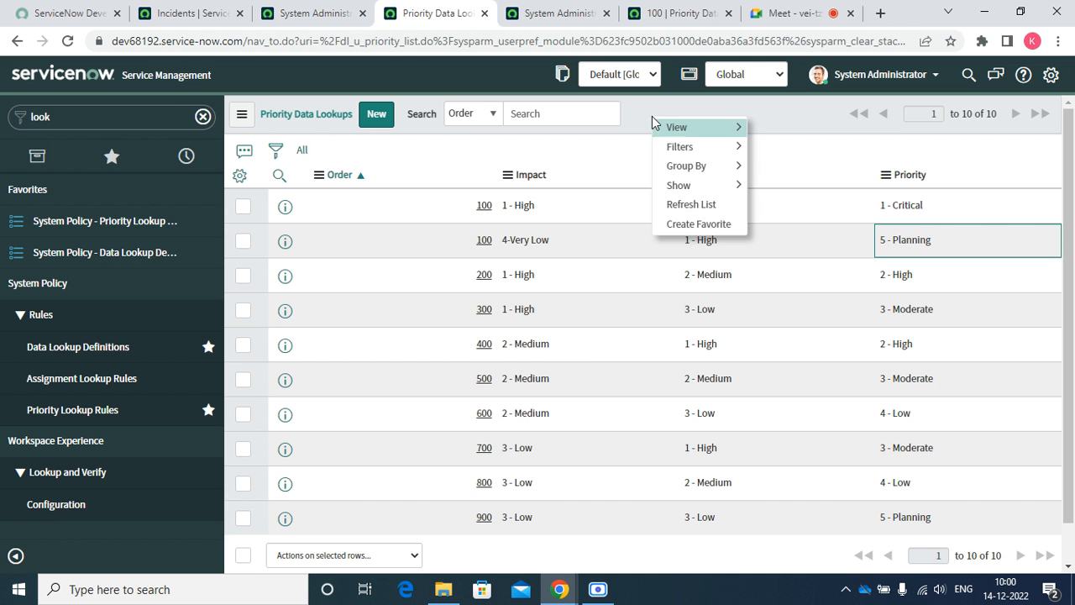
pyautogui.click(698, 204)
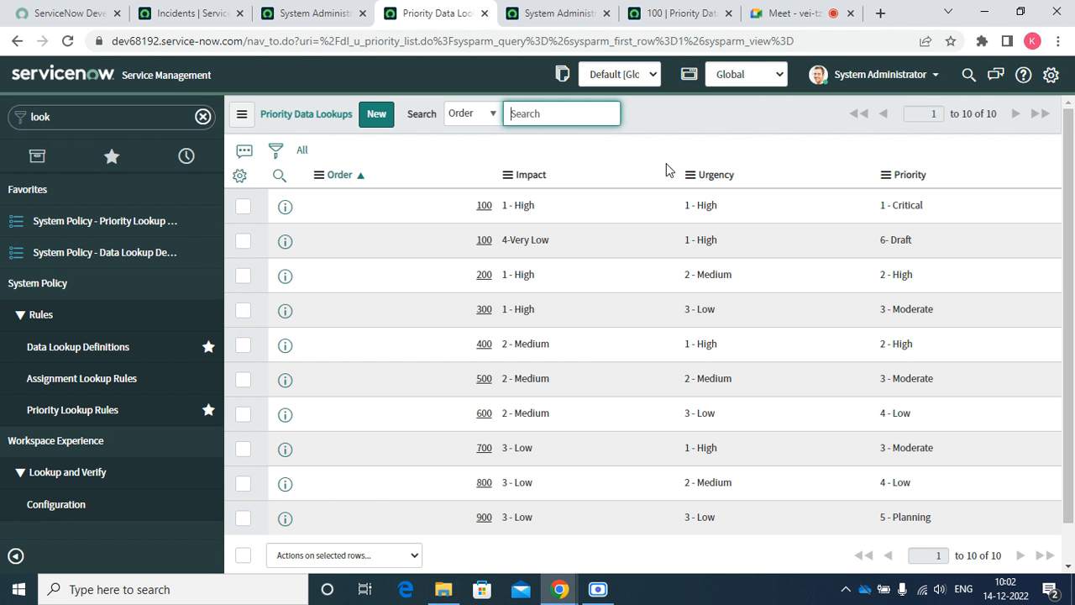
# Create and save an assignment data lookup with Category Software and Assignment Group Software.
pyautogui.click(69, 379)
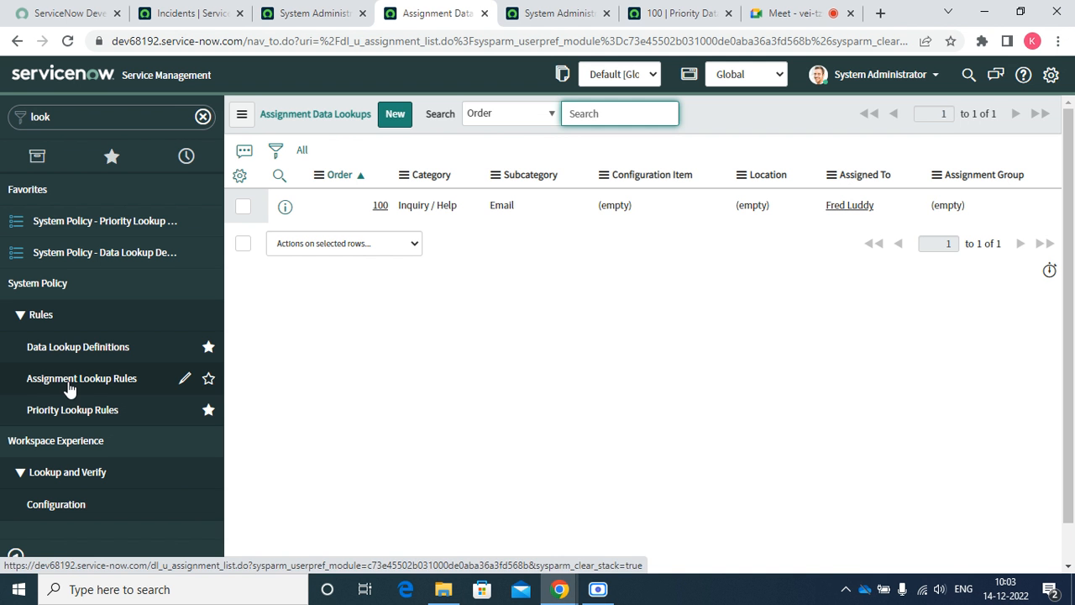
pyautogui.click(401, 119)
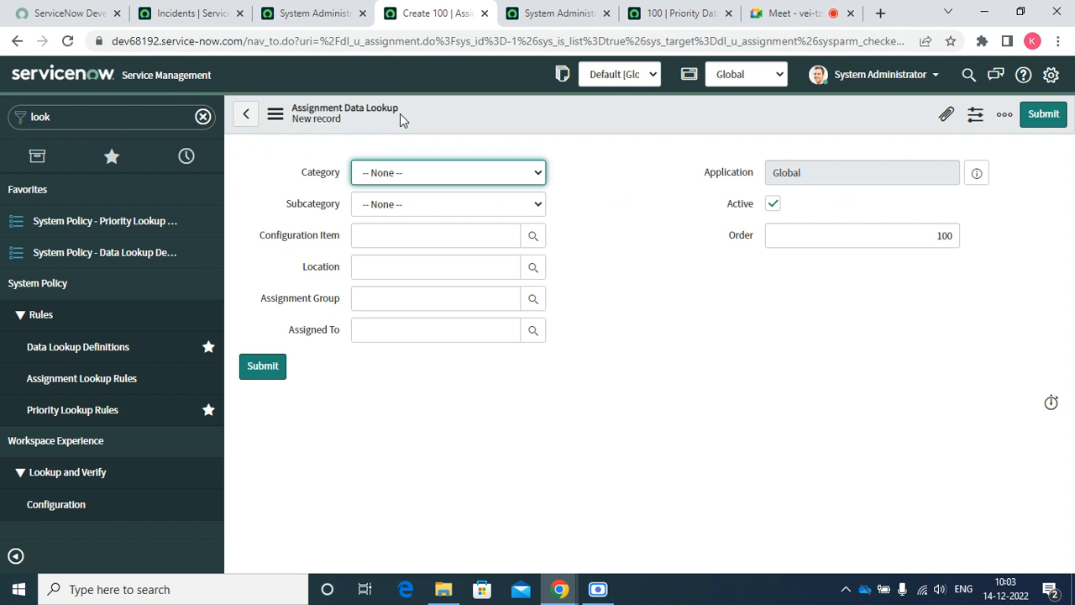
pyautogui.click(403, 178)
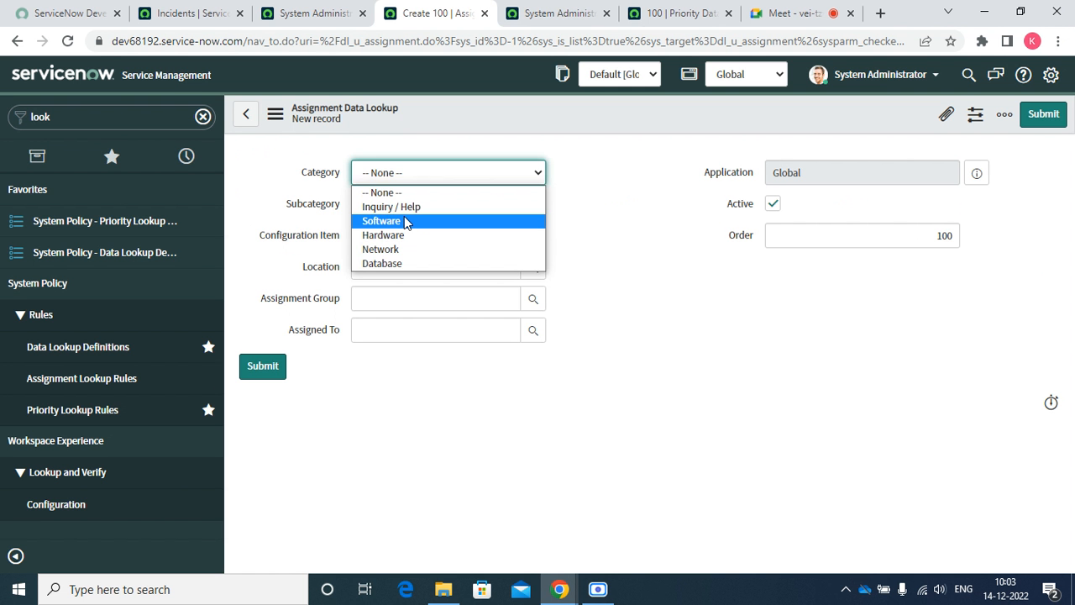
pyautogui.click(404, 216)
pyautogui.click(382, 295)
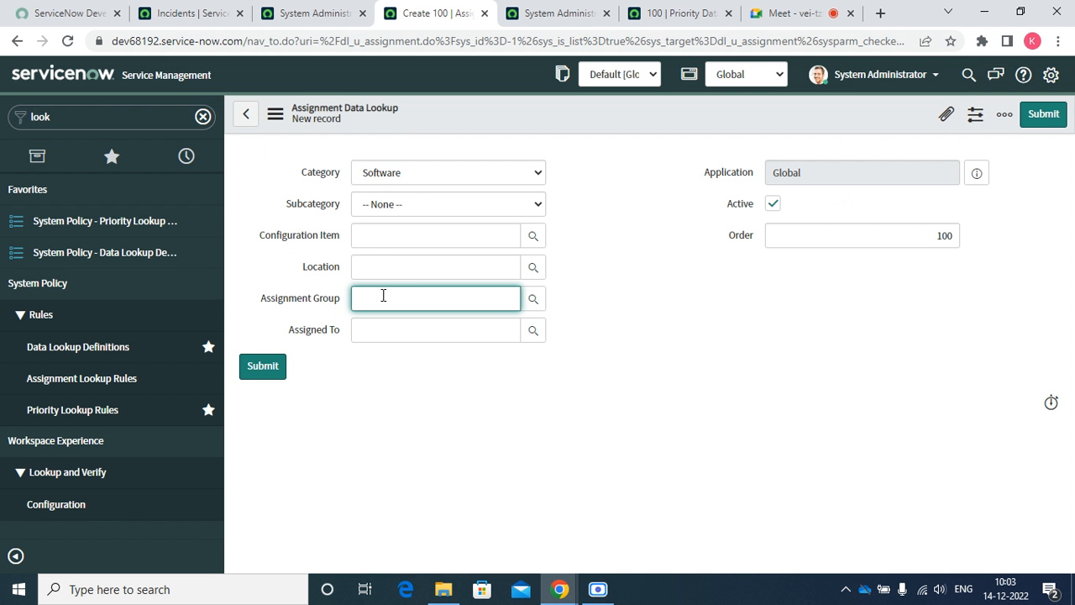
pyautogui.write('Software')
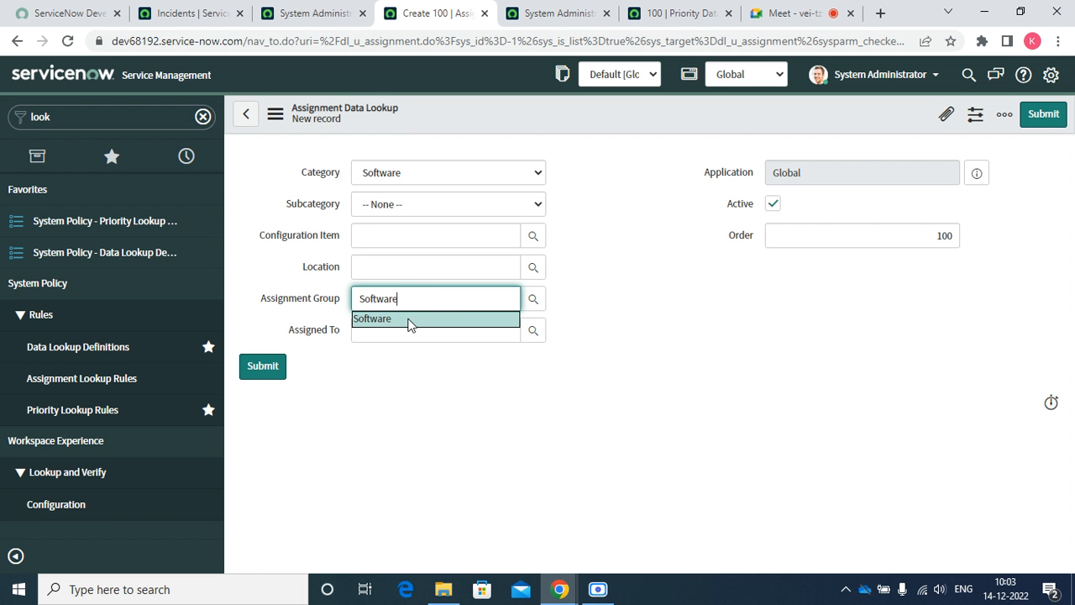
pyautogui.click(408, 319)
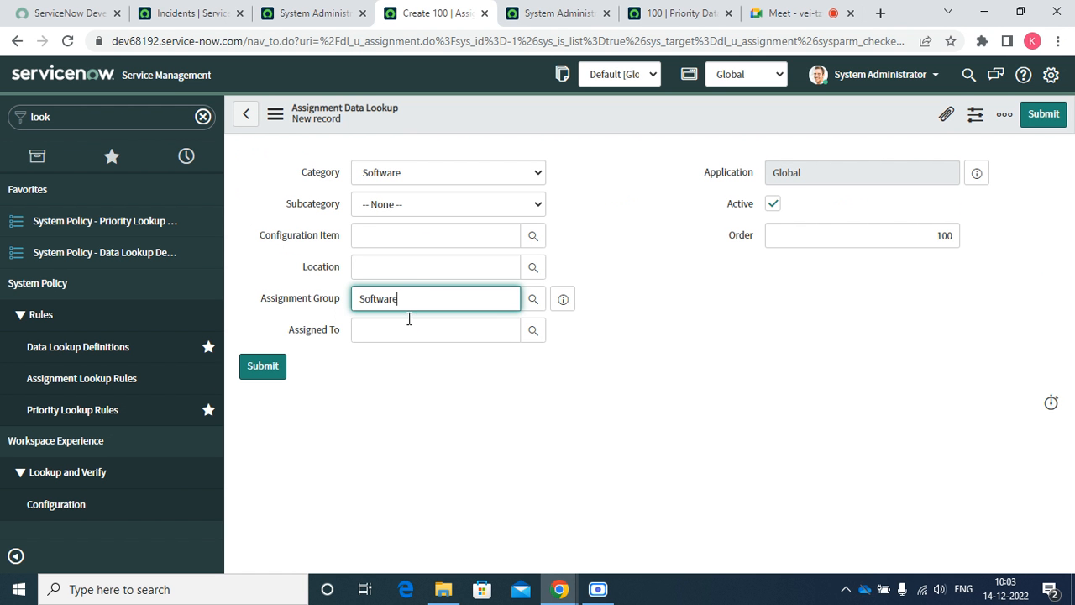
pyautogui.rightClick(803, 122)
pyautogui.click(824, 133)
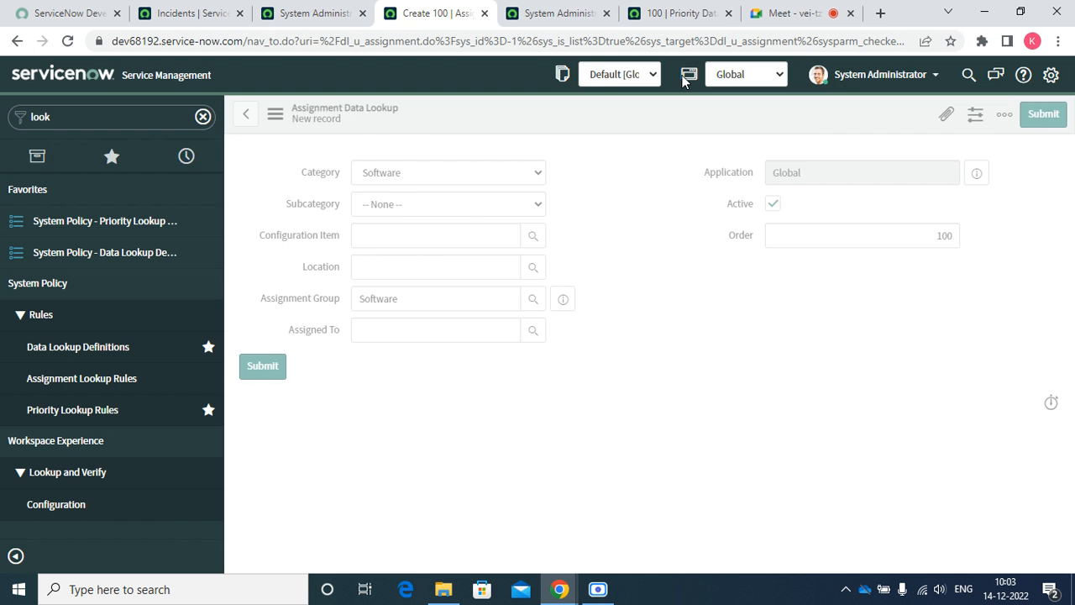
pyautogui.click(576, 18)
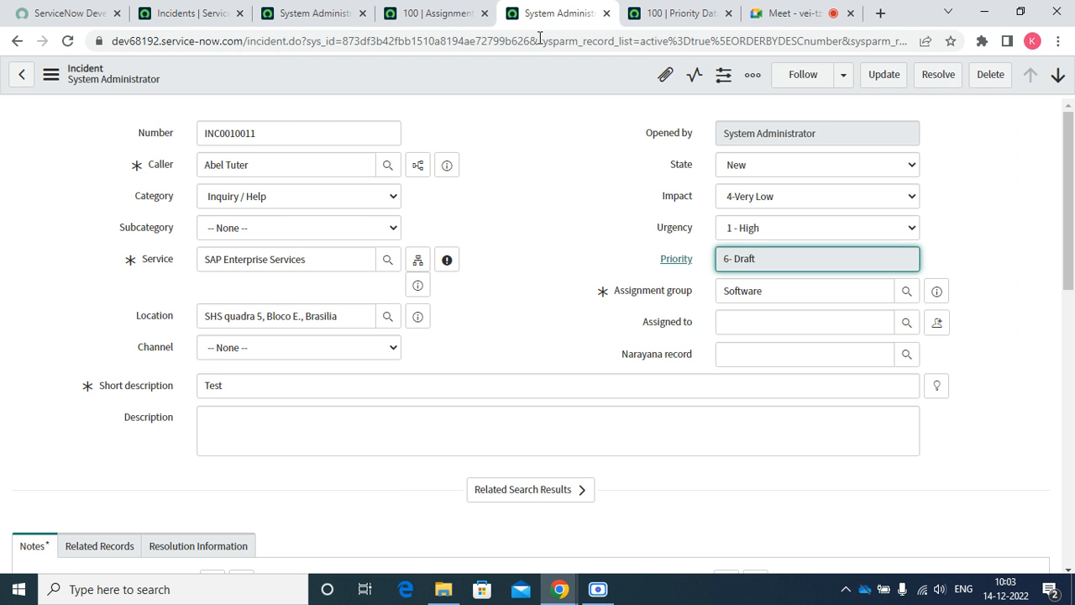
pyautogui.rightClick(249, 84)
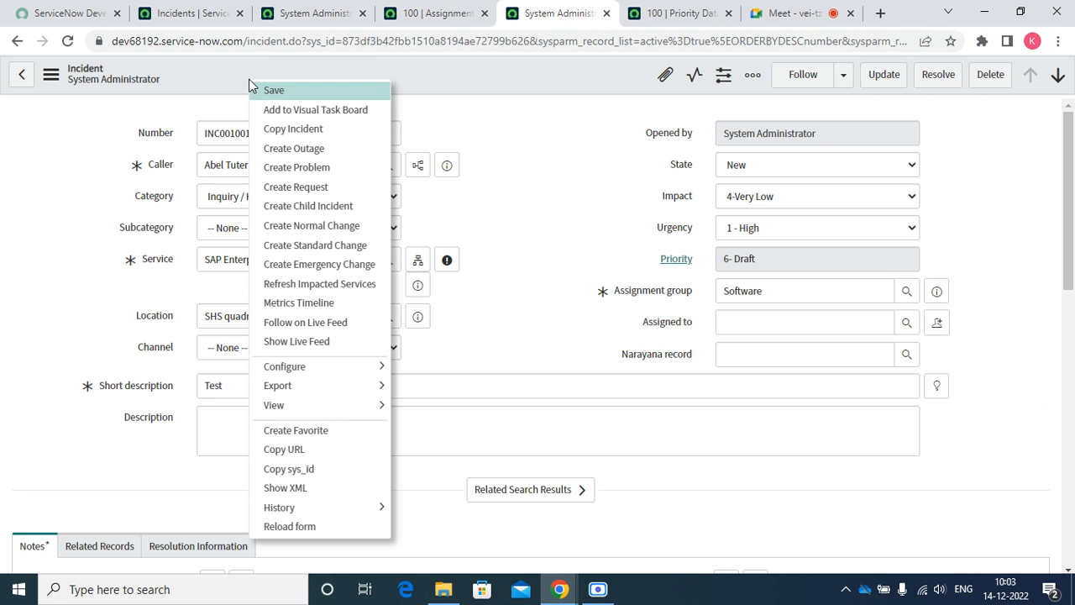
pyautogui.click(513, 112)
# Start a new incident from the Incidents list and fill in the caller.
pyautogui.click(210, 10)
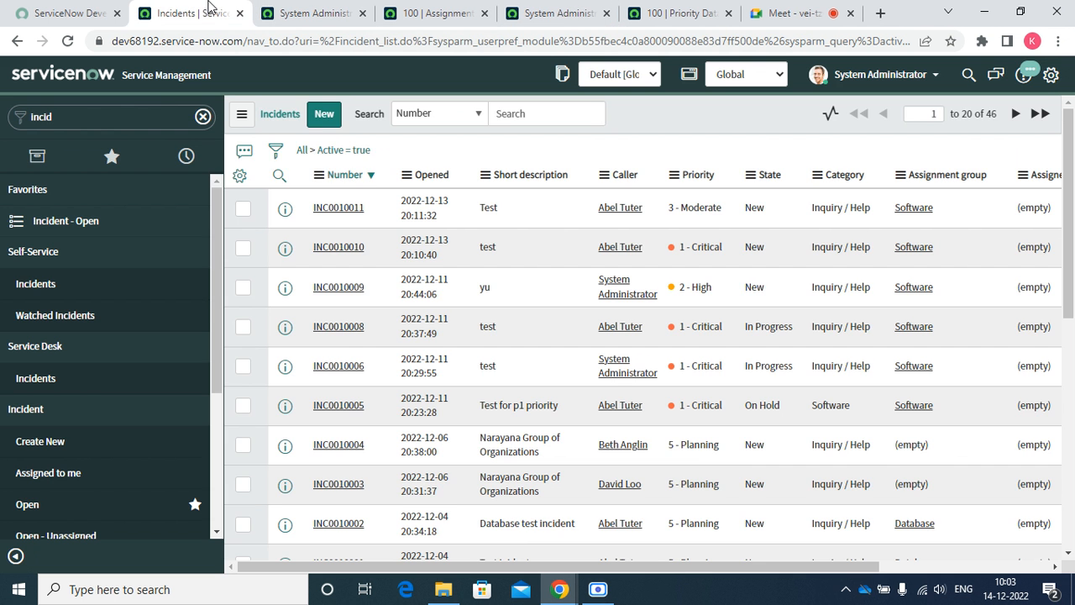
pyautogui.click(334, 121)
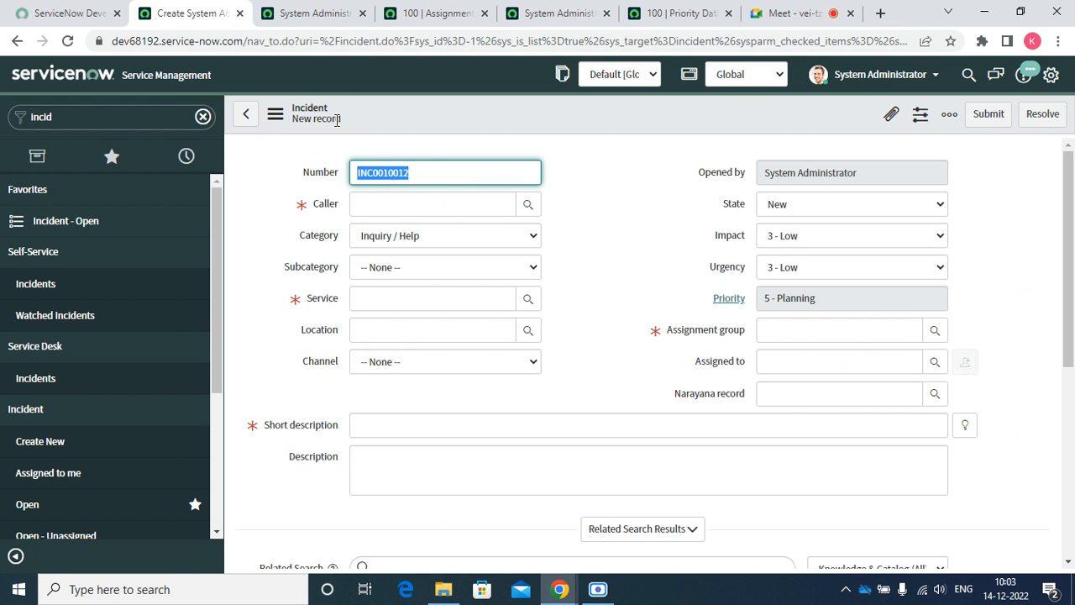
pyautogui.click(404, 213)
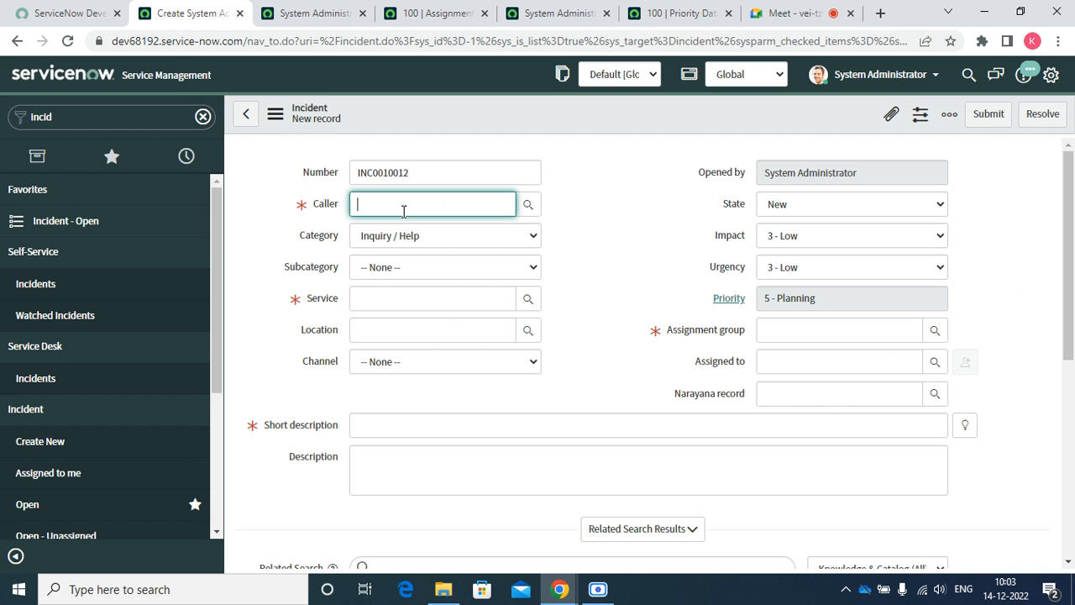
pyautogui.write('abel')
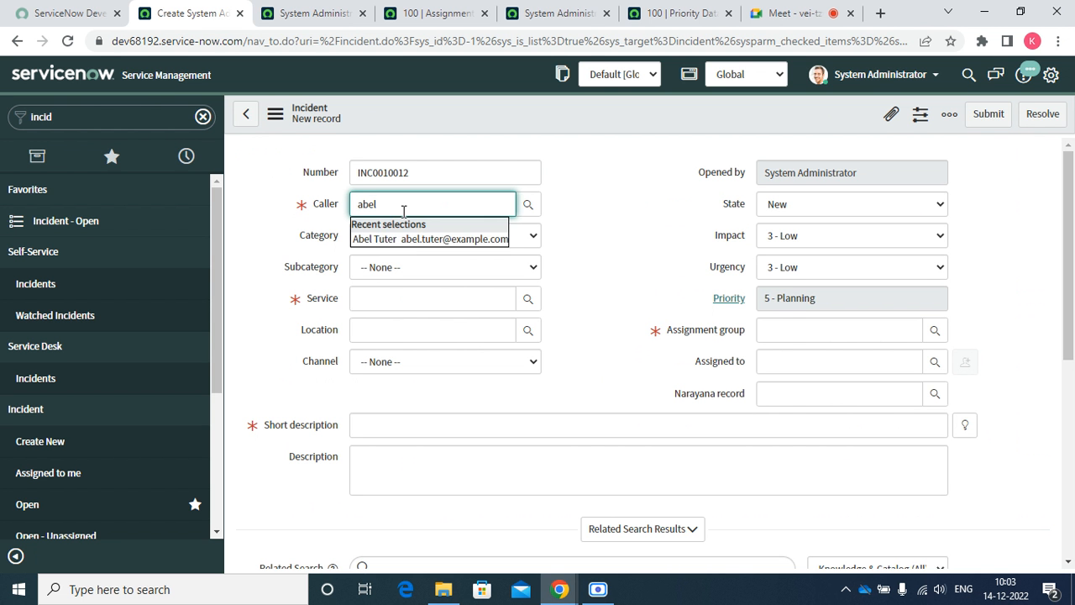
pyautogui.press('Down')
pyautogui.press('Tab')
pyautogui.press('Tab')
pyautogui.press('Tab')
pyautogui.press('Tab')
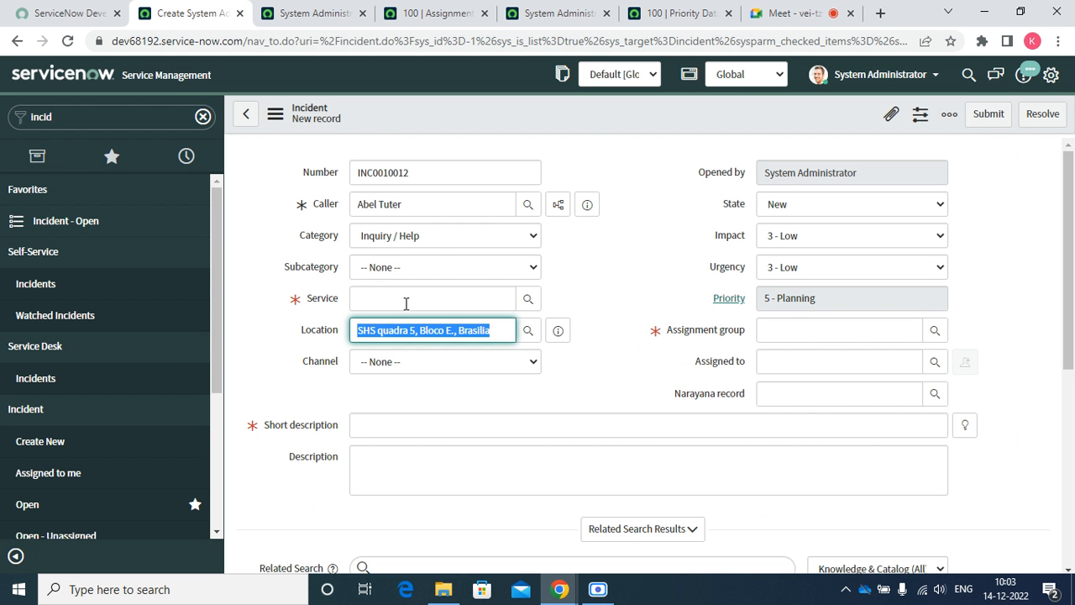
# Set the new incident's Service to SAP Enterprise Services and its Short description to Test.
pyautogui.click(377, 302)
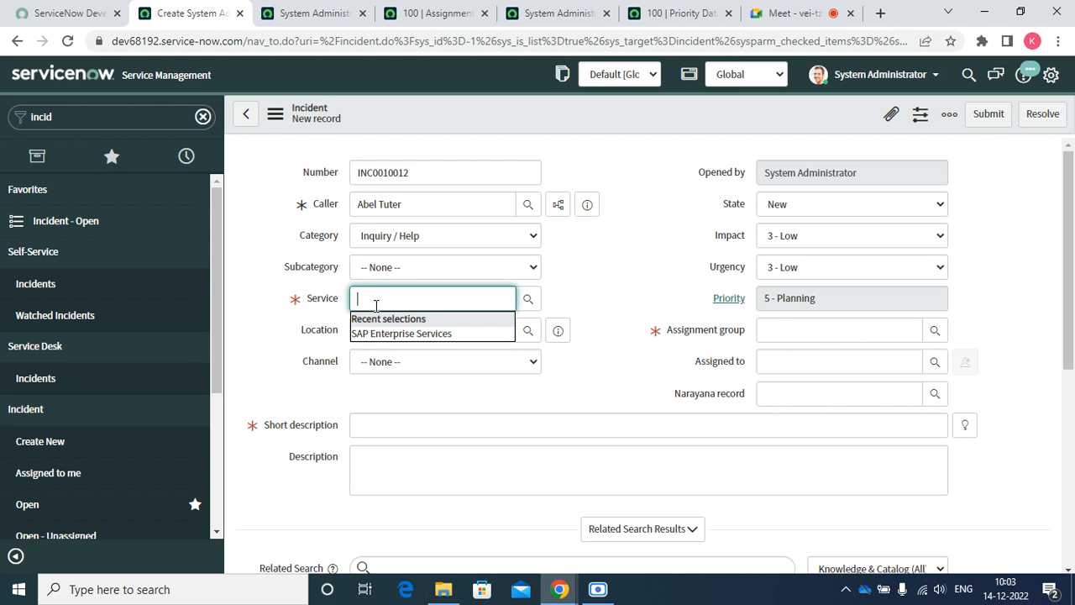
pyautogui.write('sap')
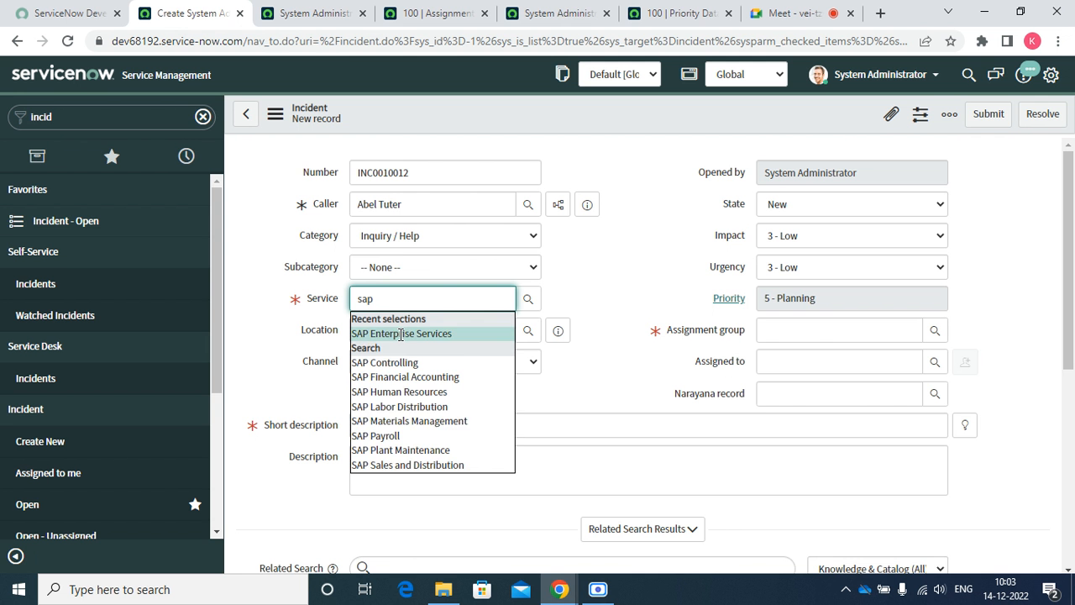
pyautogui.click(409, 335)
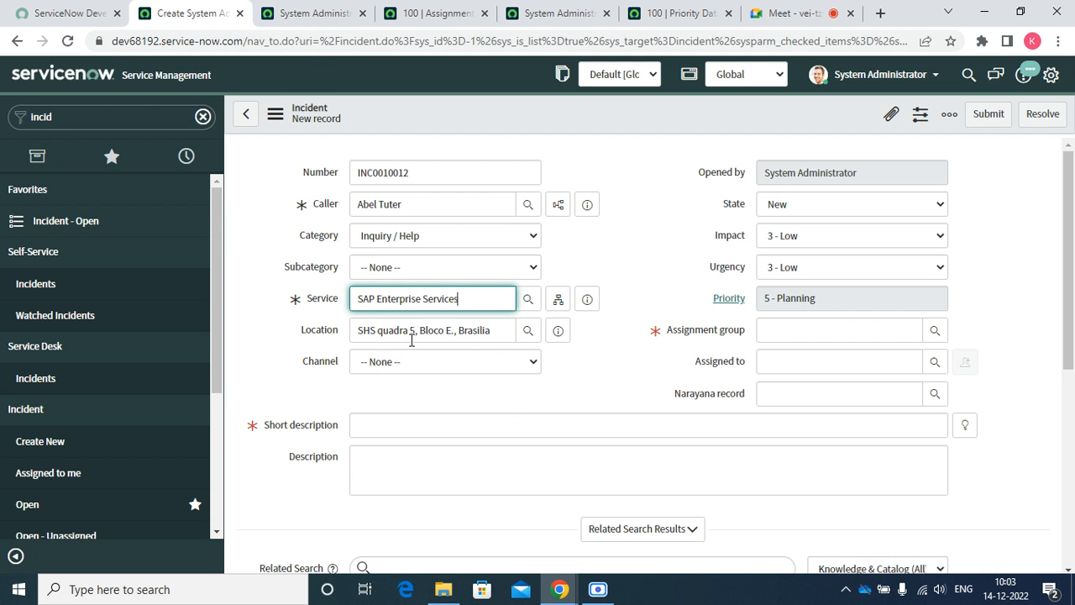
pyautogui.click(375, 424)
pyautogui.write('Test')
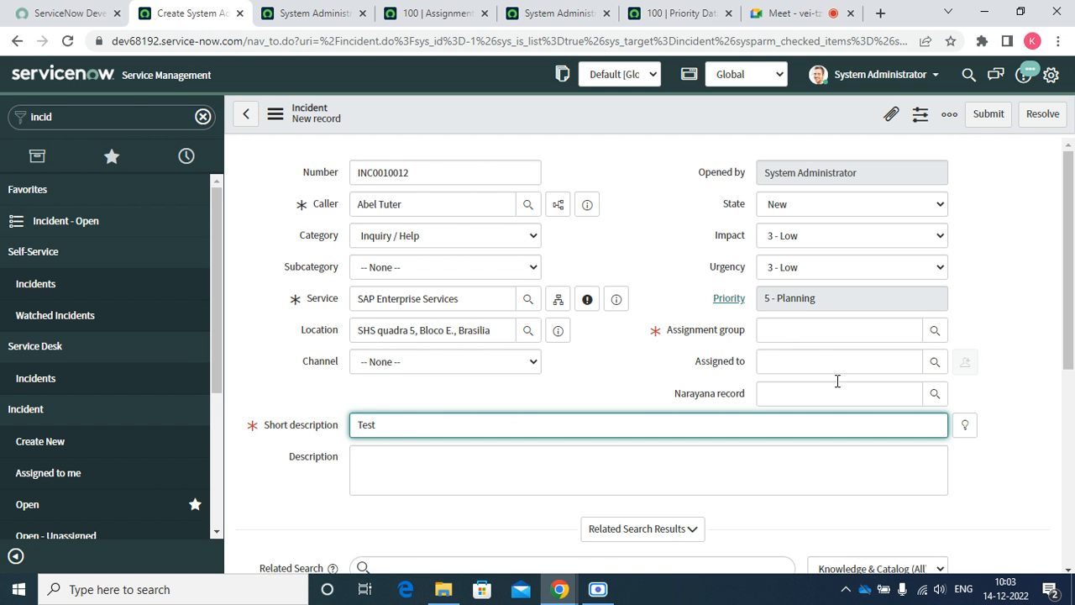
# Set the incident's Category to Software to test the assignment lookup, and save the incident.
pyautogui.click(791, 332)
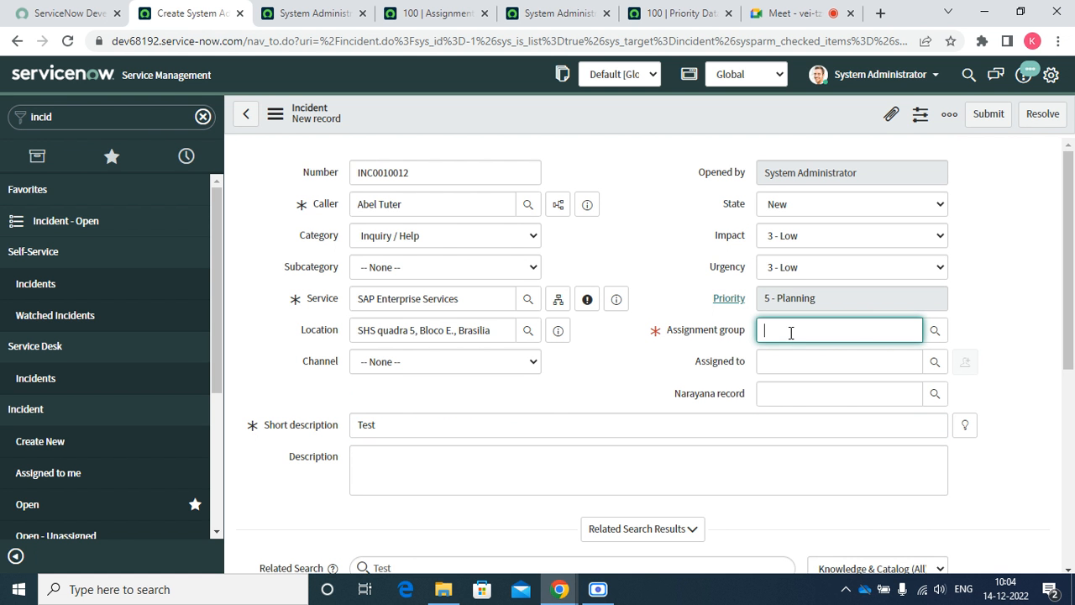
pyautogui.click(426, 236)
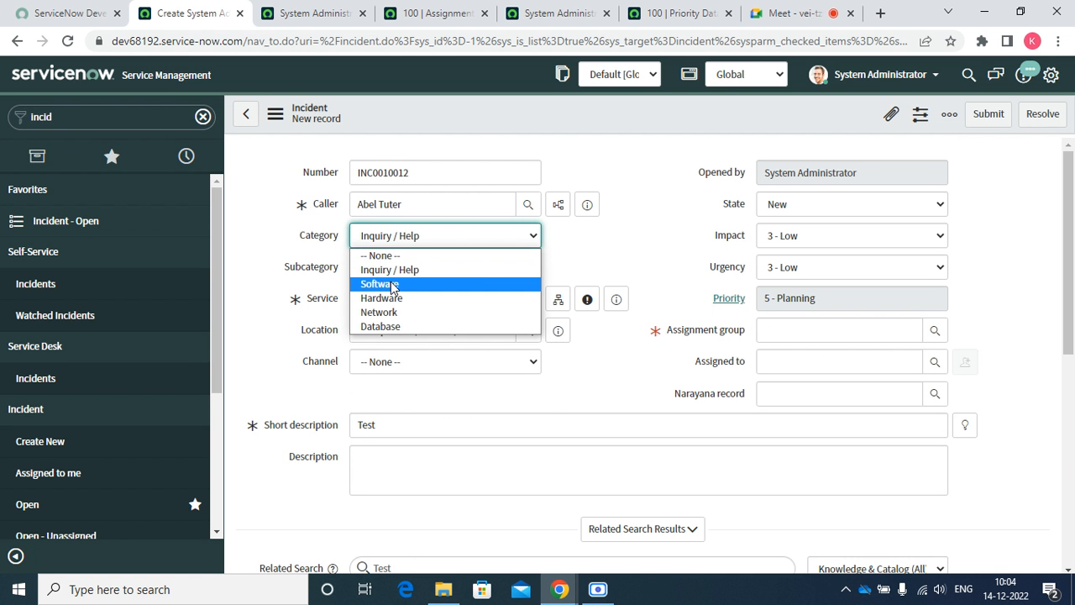
pyautogui.click(391, 284)
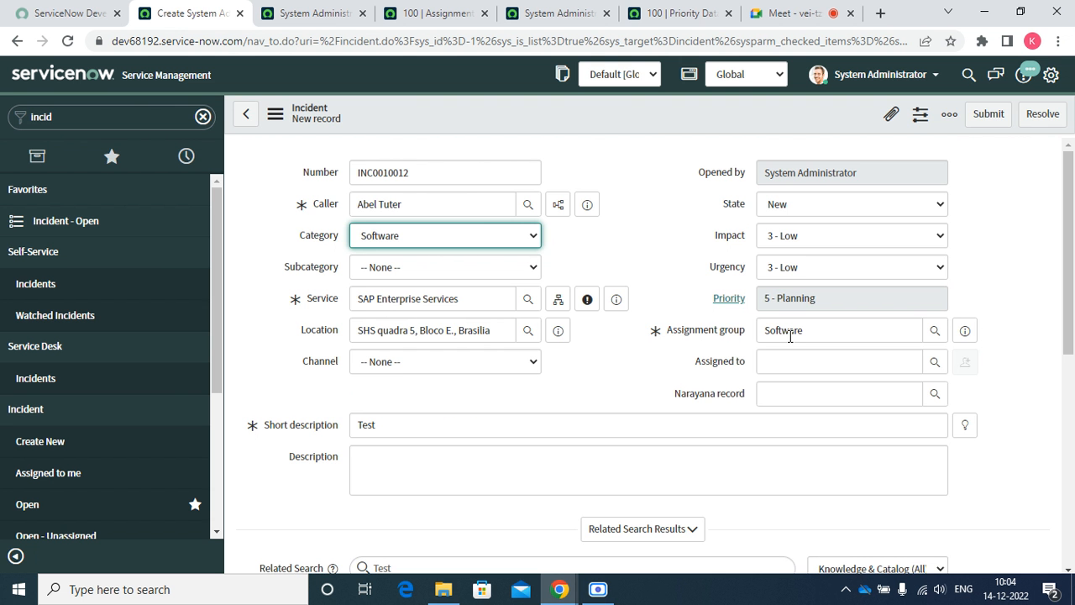
pyautogui.rightClick(564, 112)
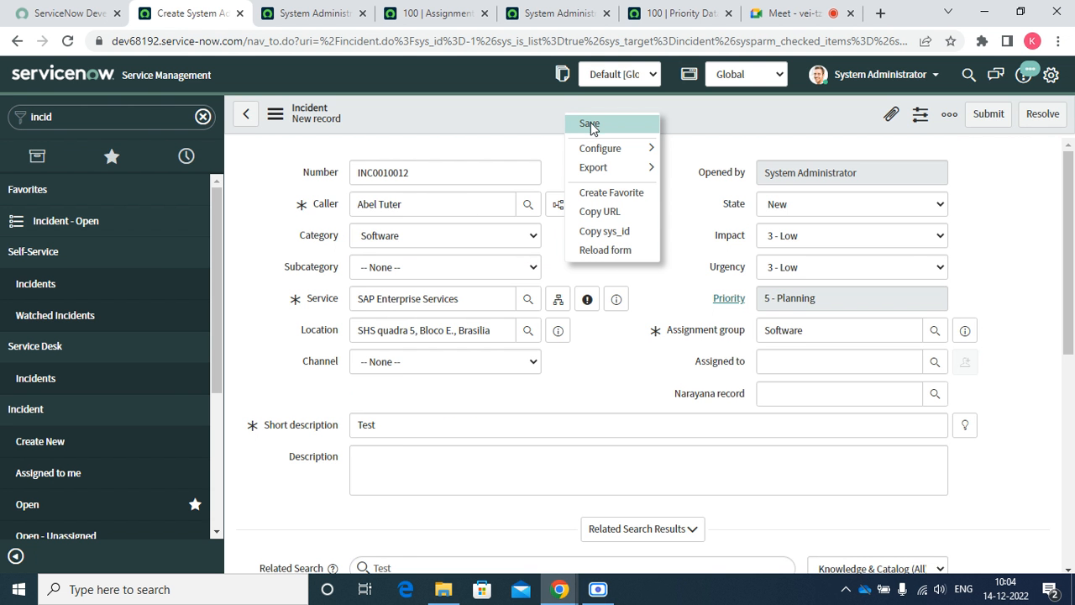
pyautogui.click(589, 125)
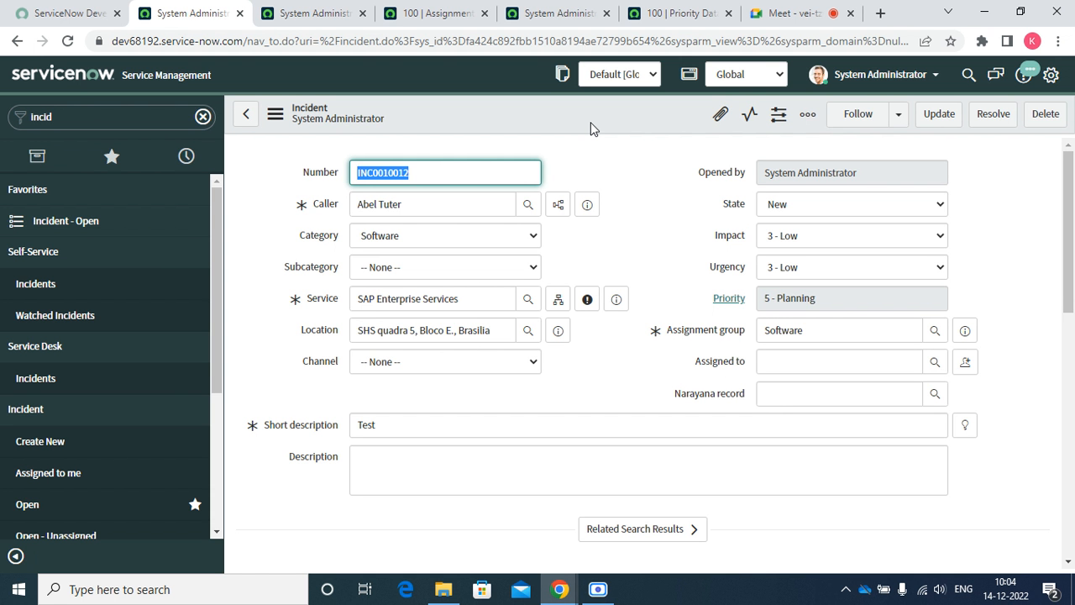
# Return to the saved assignment lookup, add Assignment Lookup Rules to the favorites and open the Assignment Data Lookups list.
pyautogui.click(301, 11)
pyautogui.click(200, 13)
pyautogui.click(434, 13)
pyautogui.click(529, 13)
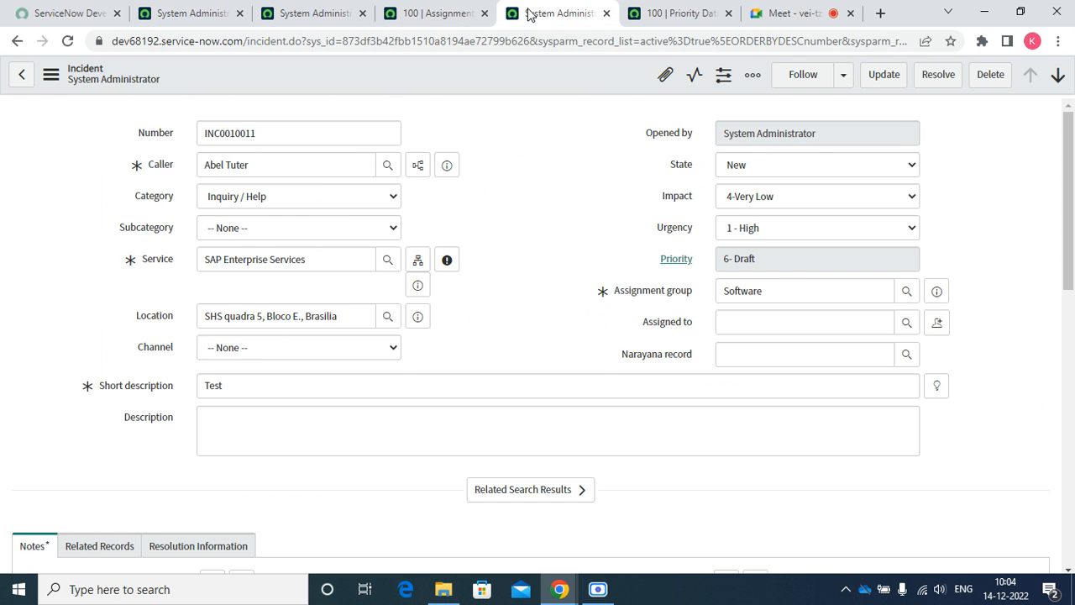
pyautogui.click(439, 14)
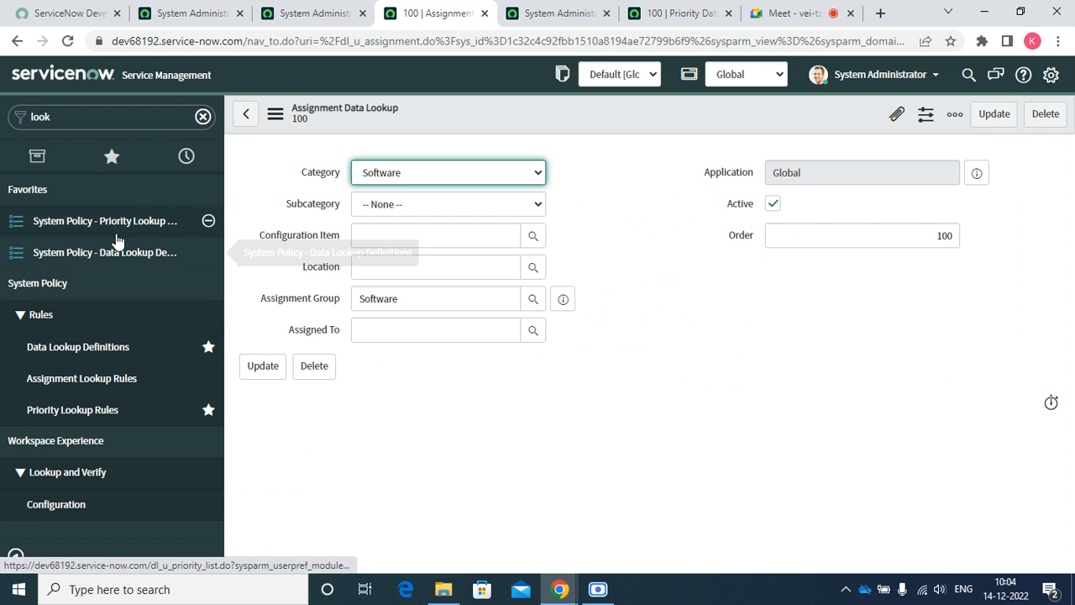
pyautogui.click(208, 378)
pyautogui.click(121, 375)
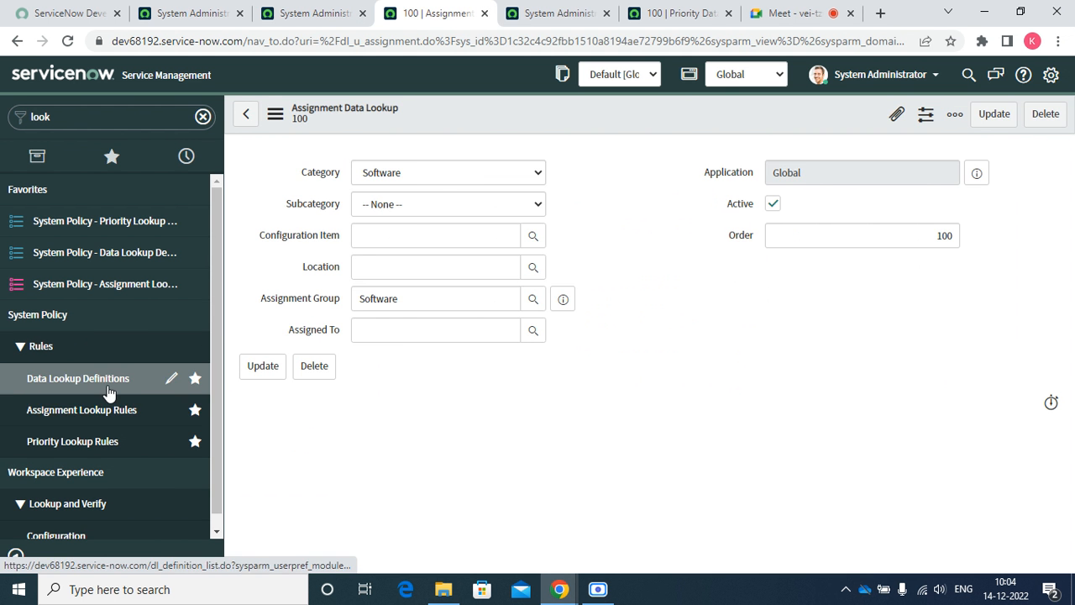
pyautogui.click(95, 408)
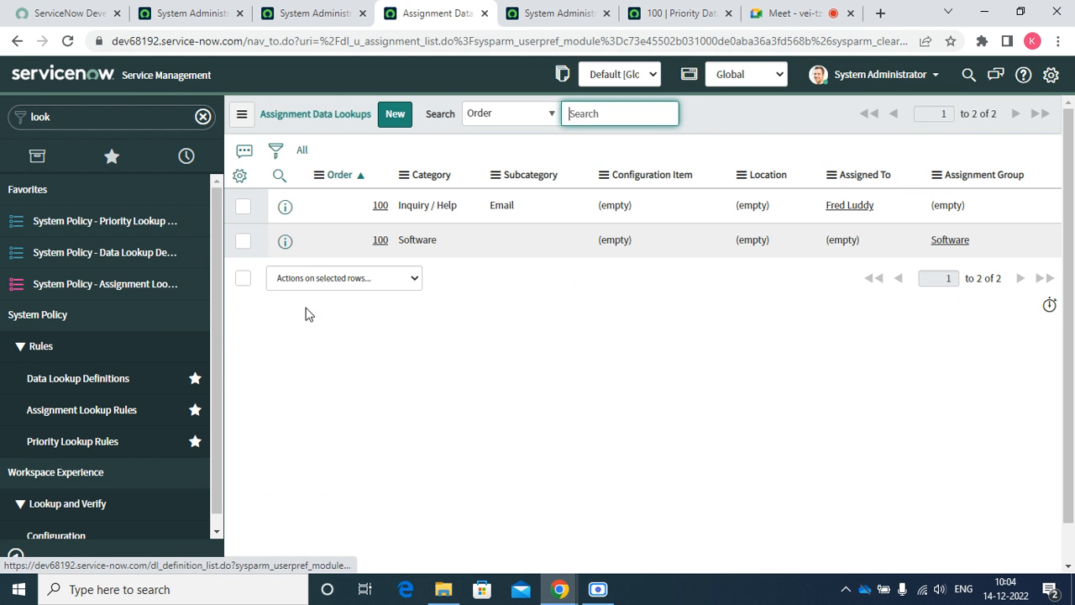
# Start another assignment data lookup with Category Software and review its Subcategory choices.
pyautogui.click(404, 113)
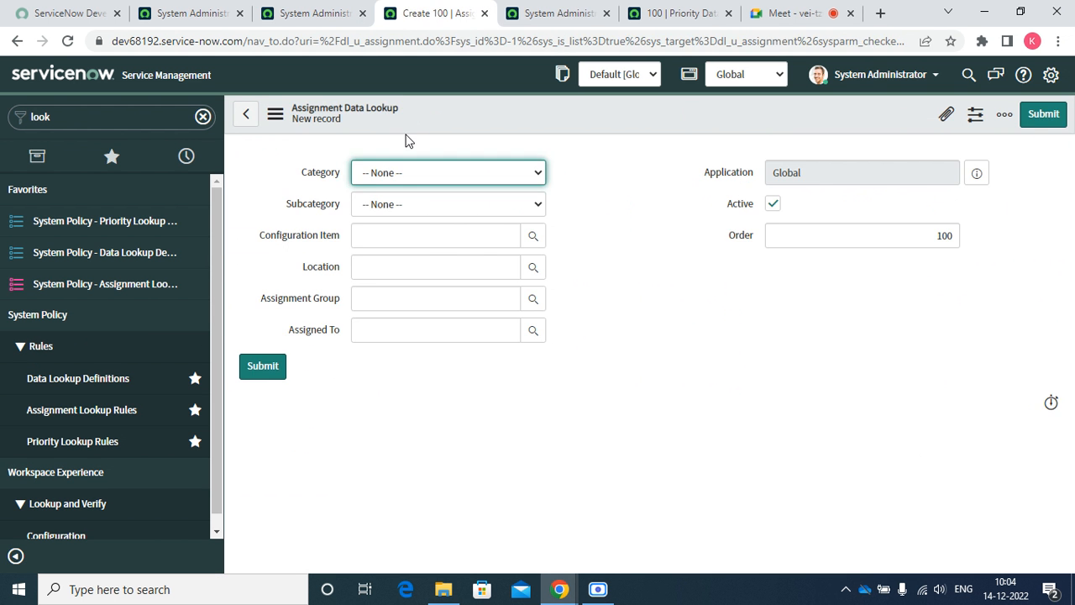
pyautogui.click(398, 174)
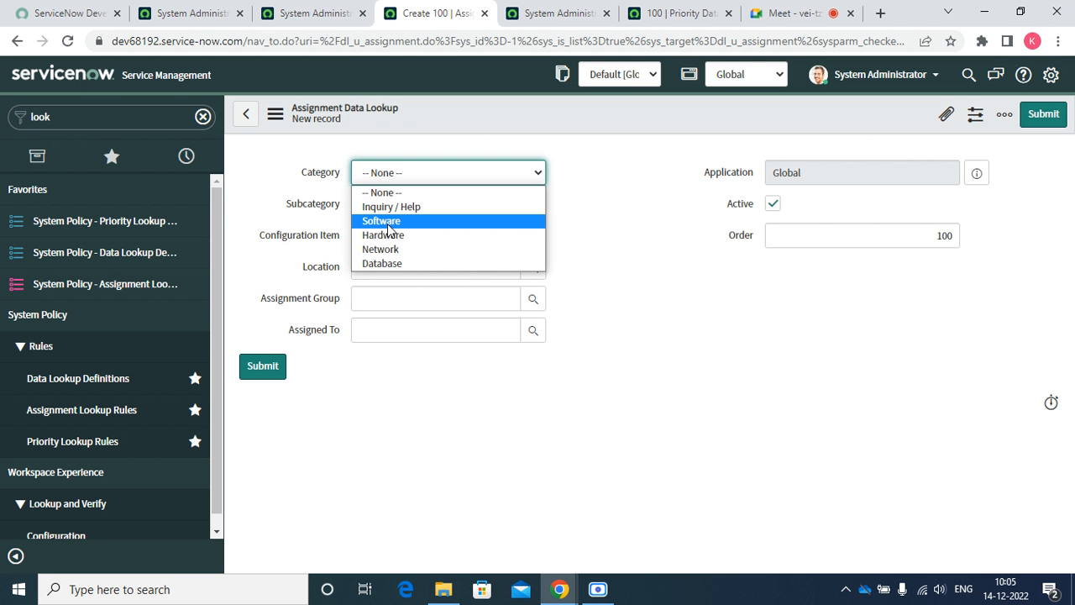
pyautogui.click(387, 221)
pyautogui.click(432, 209)
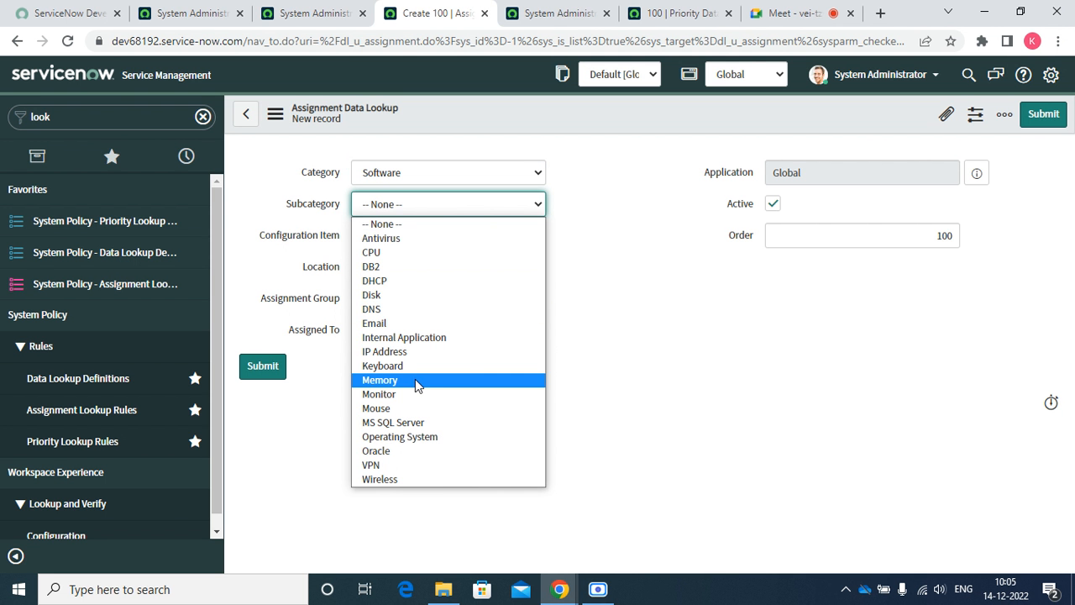
pyautogui.click(592, 258)
# Set the Category of the open incident to Hardware and examine the Subcategory choices it offers.
pyautogui.click(559, 12)
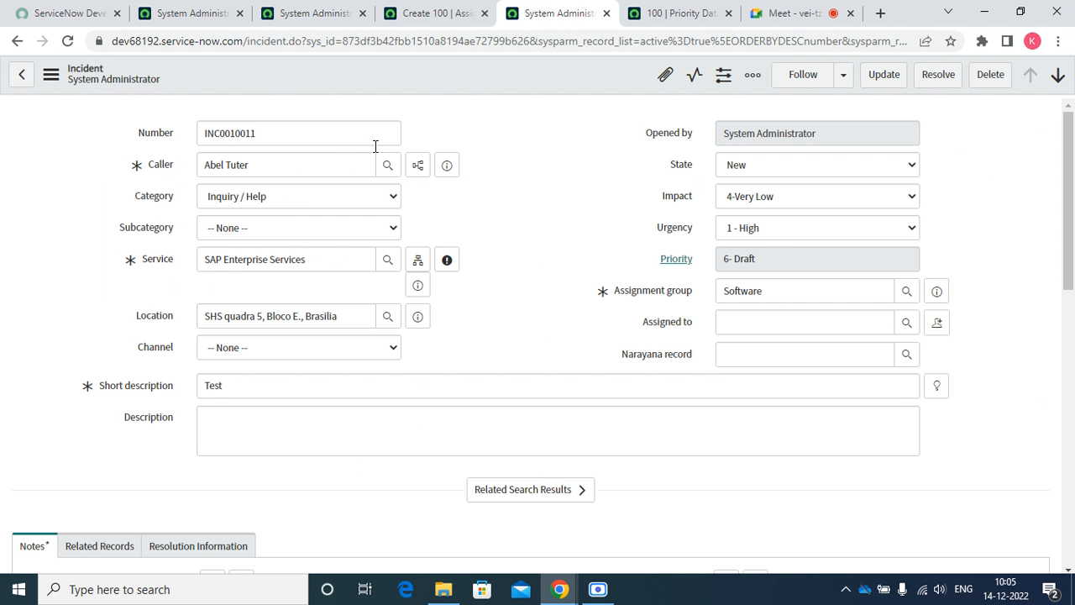
pyautogui.click(304, 202)
pyautogui.click(262, 255)
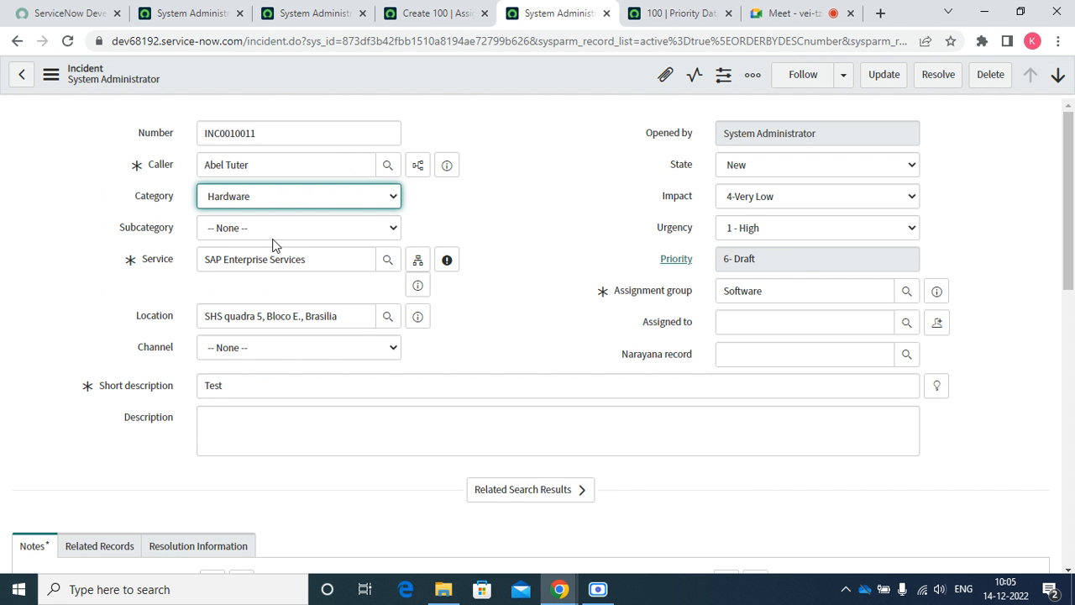
pyautogui.click(285, 233)
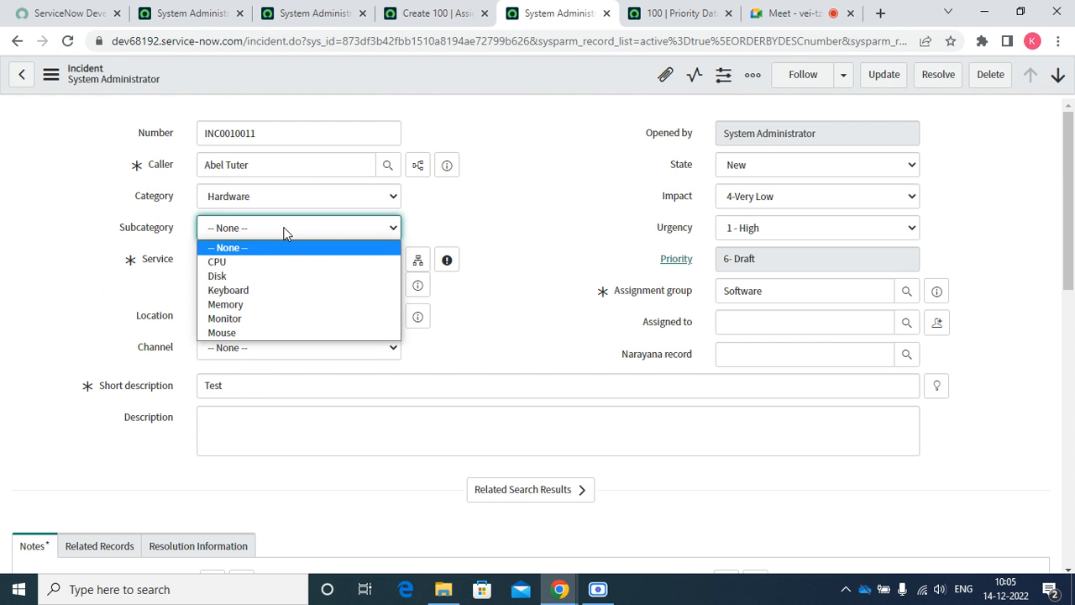
# Return to the new assignment data lookup and set its Category to Hardware and Subcategory to CPU.
pyautogui.click(318, 15)
pyautogui.click(404, 13)
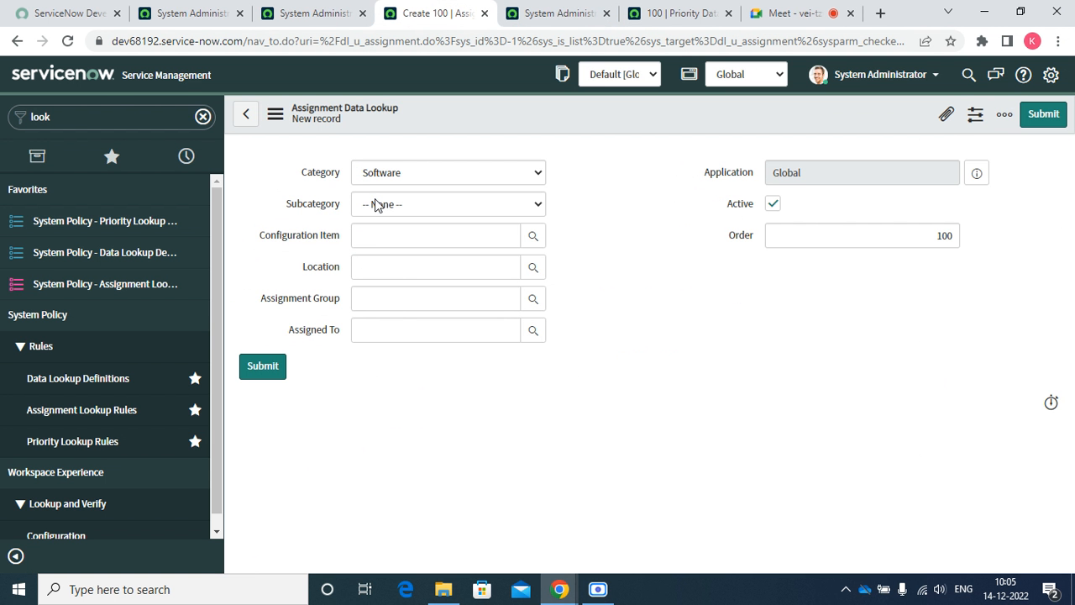
pyautogui.click(411, 175)
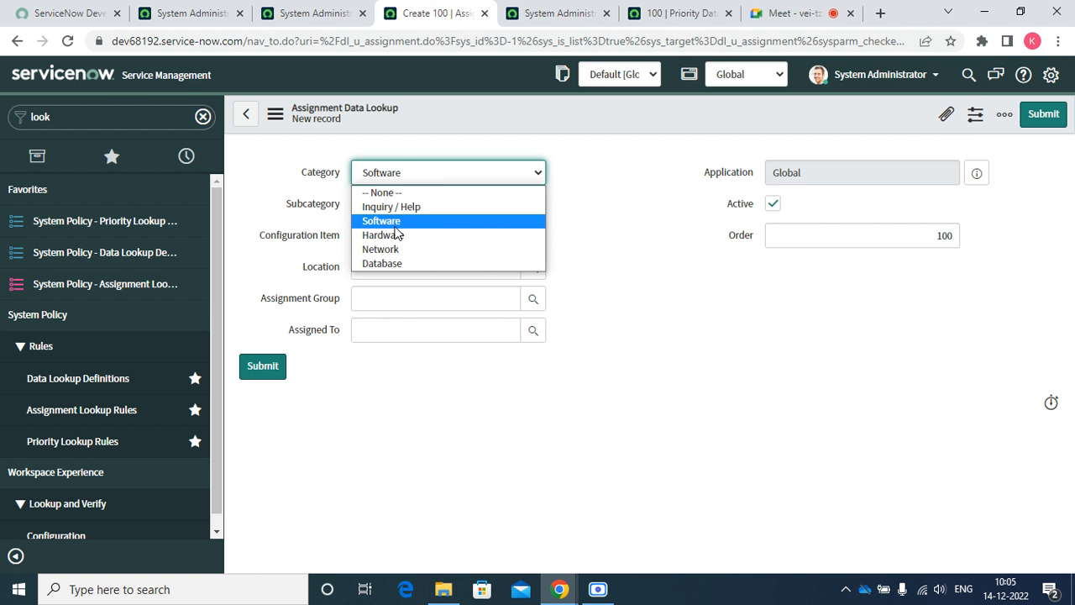
pyautogui.click(396, 234)
pyautogui.click(420, 204)
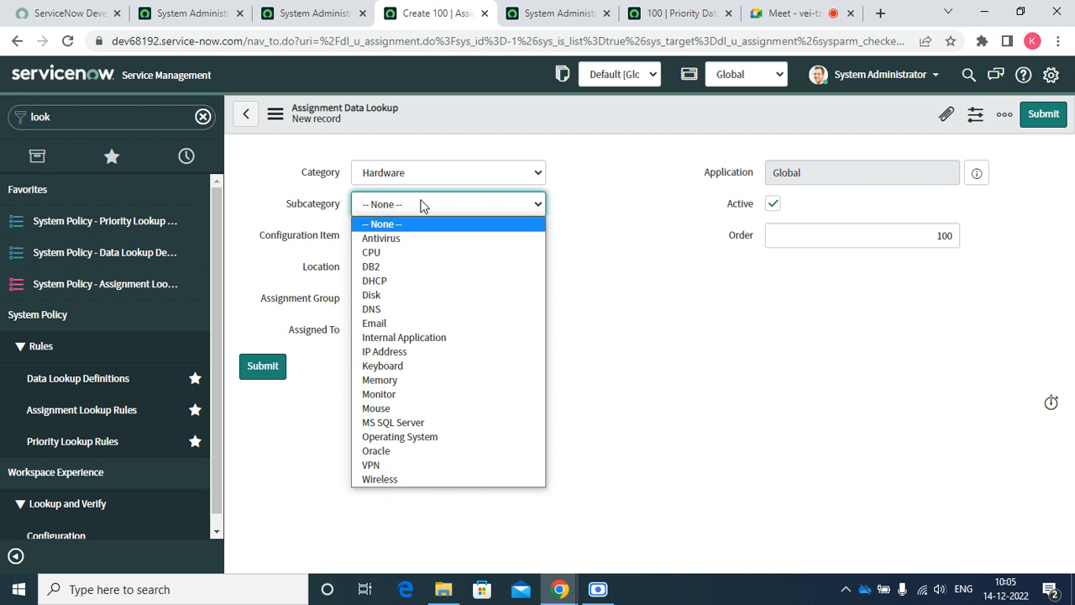
pyautogui.click(384, 254)
# Set the Assignment Group of the new assignment lookup to Hardware.
pyautogui.click(403, 235)
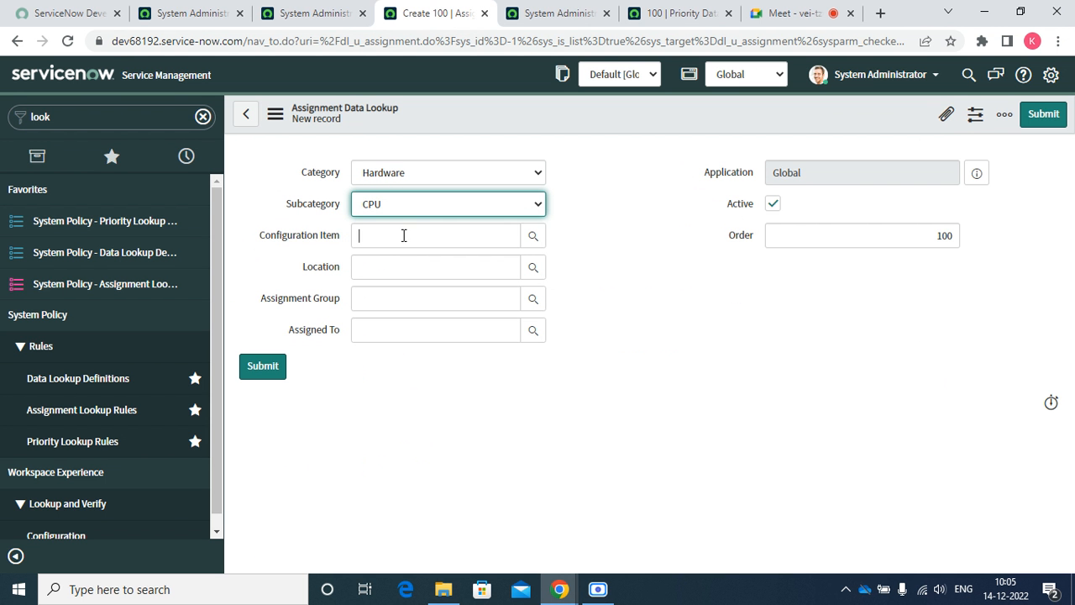
pyautogui.click(392, 272)
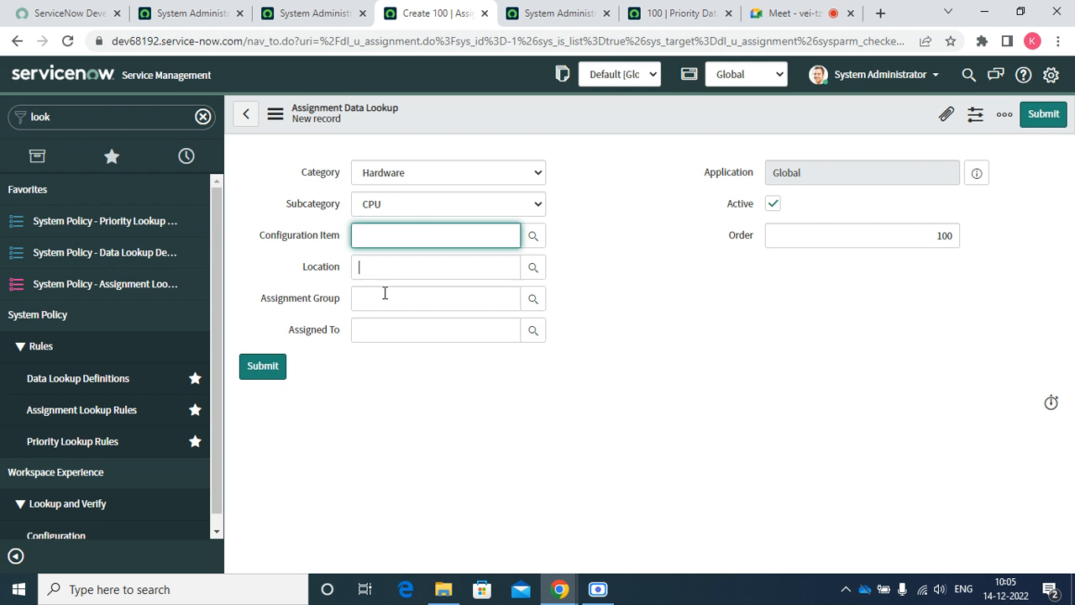
pyautogui.click(383, 296)
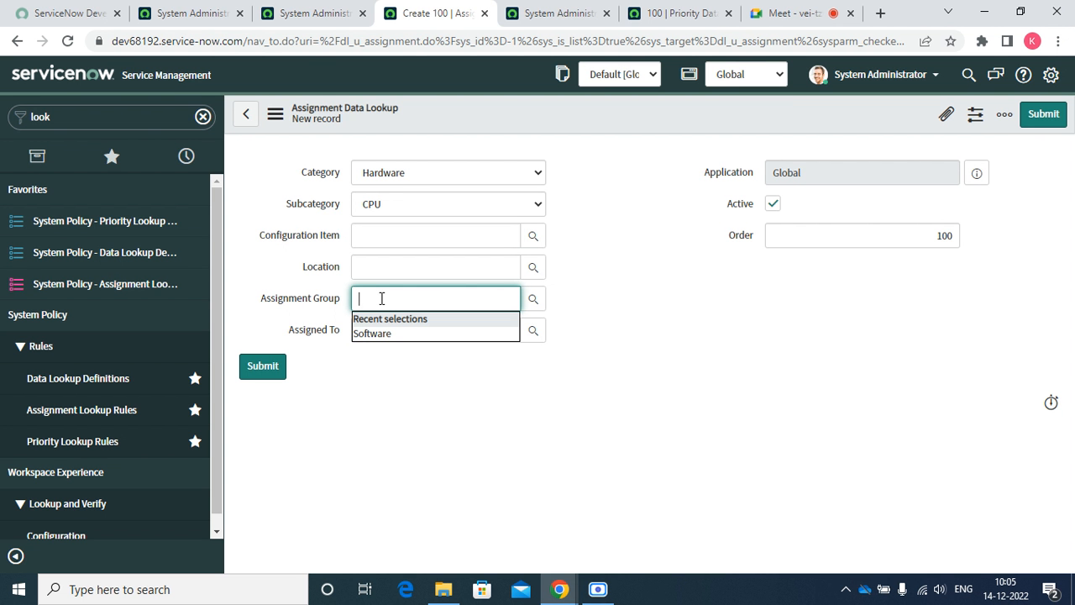
pyautogui.write('hard')
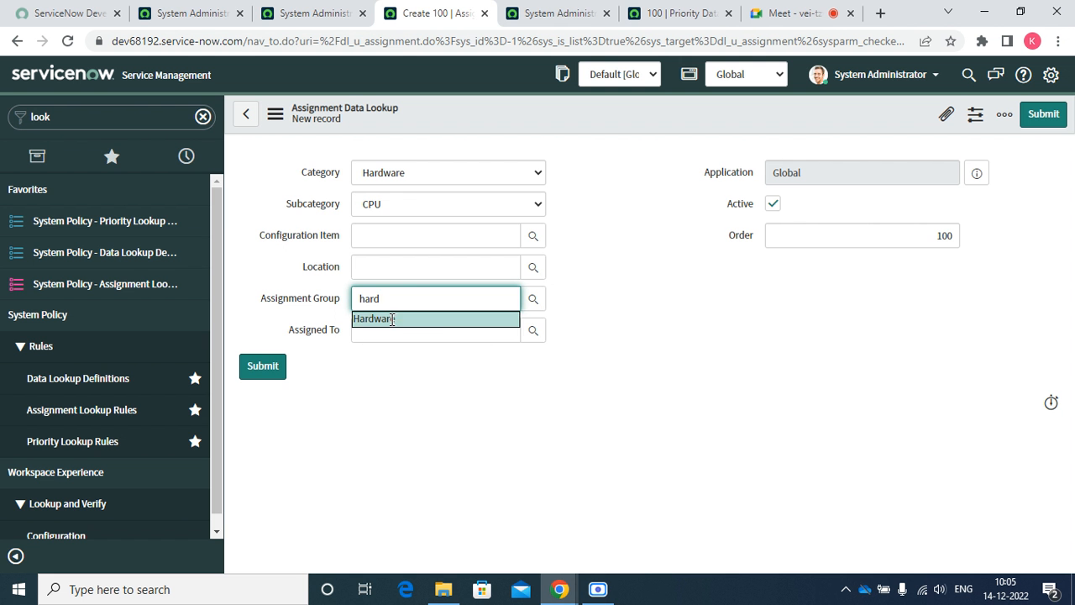
pyautogui.click(477, 316)
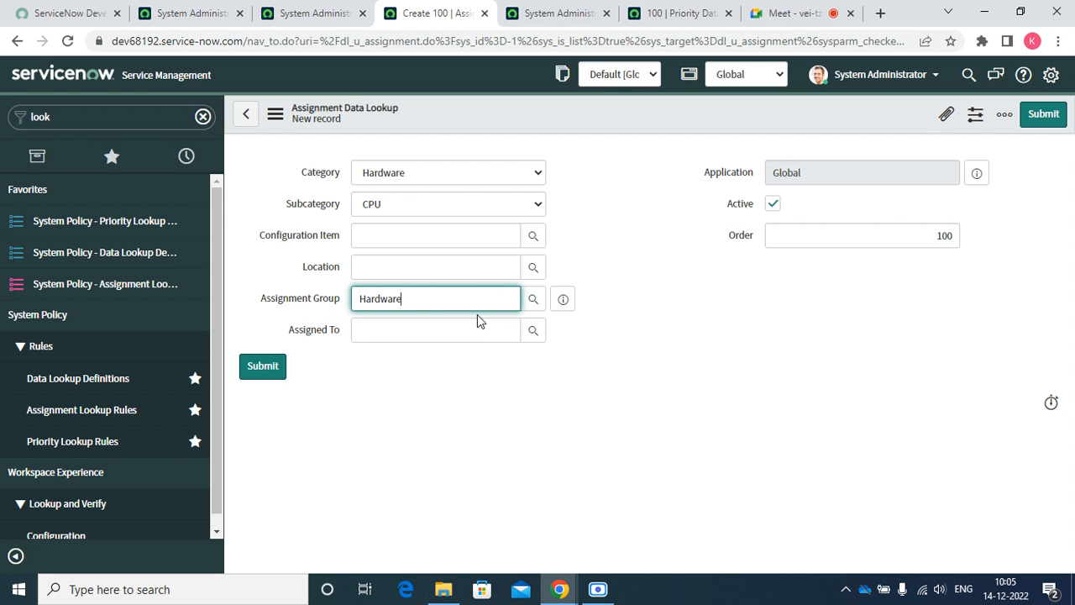
# Change the open incident's Assignment group to Hardware and examine which users its Assigned to field offers.
pyautogui.click(534, 331)
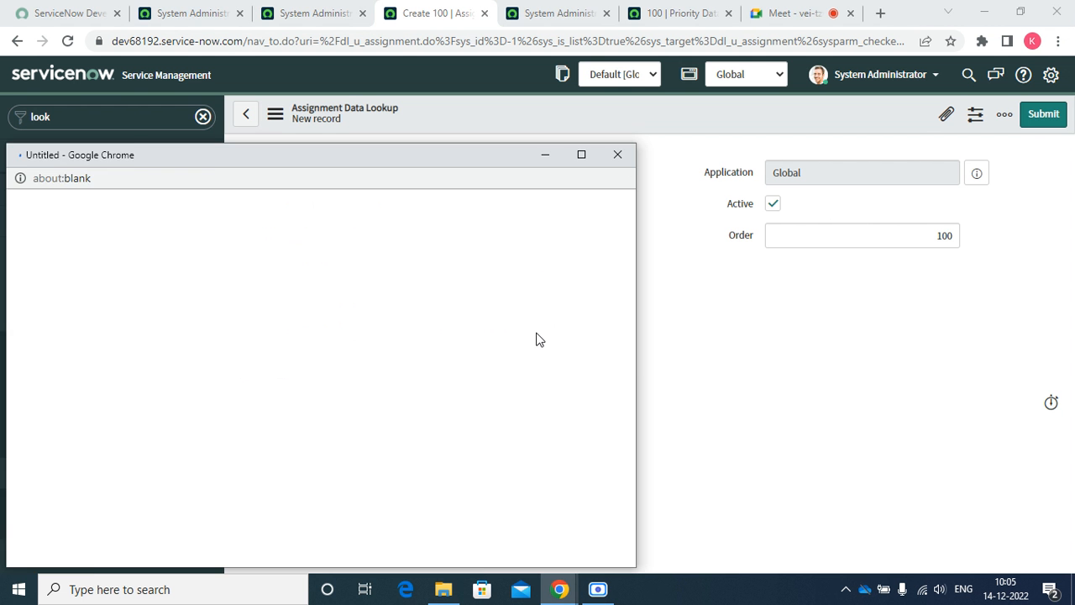
pyautogui.click(617, 153)
pyautogui.click(669, 13)
pyautogui.click(575, 14)
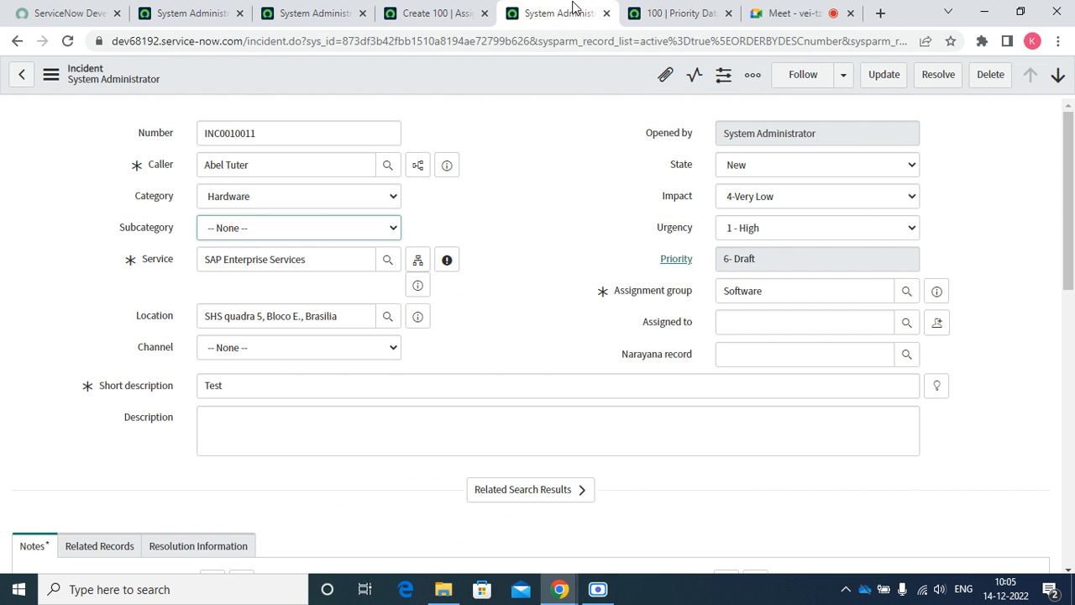
pyautogui.doubleClick(785, 292)
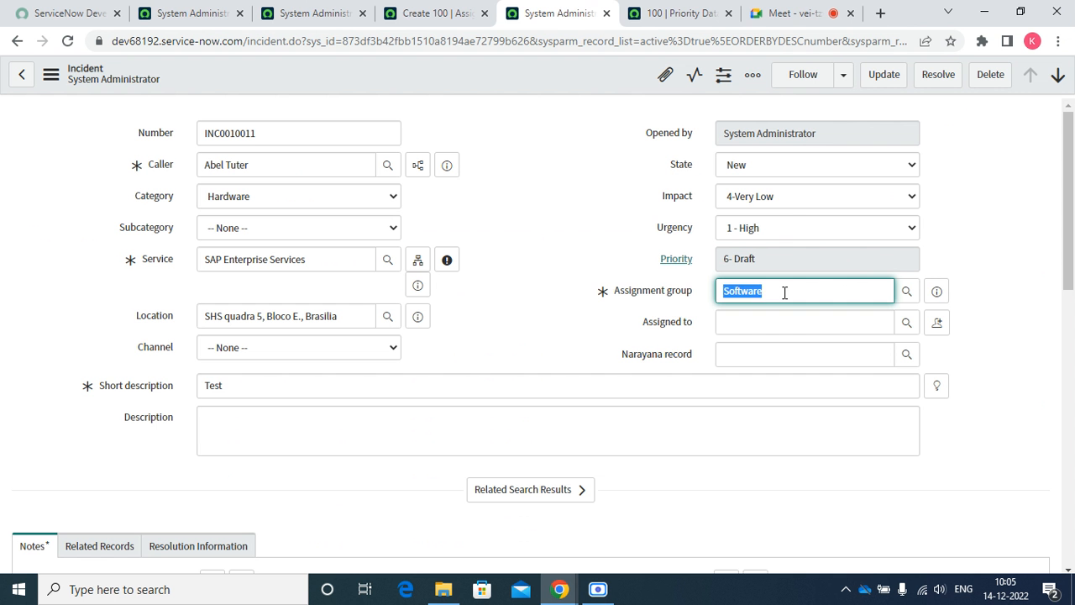
pyautogui.write('hard')
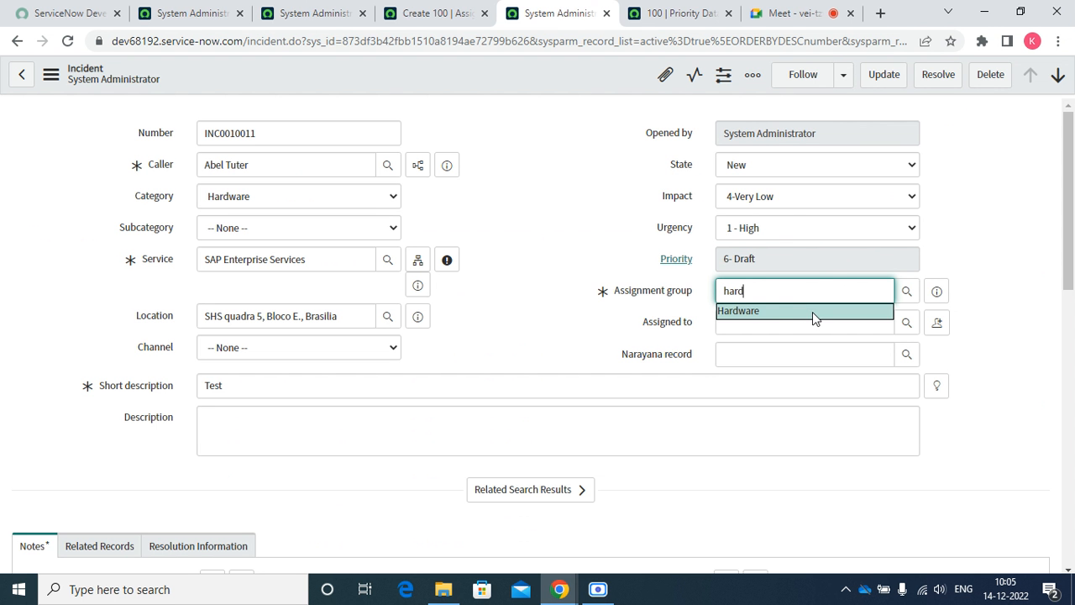
pyautogui.click(799, 311)
pyautogui.click(904, 325)
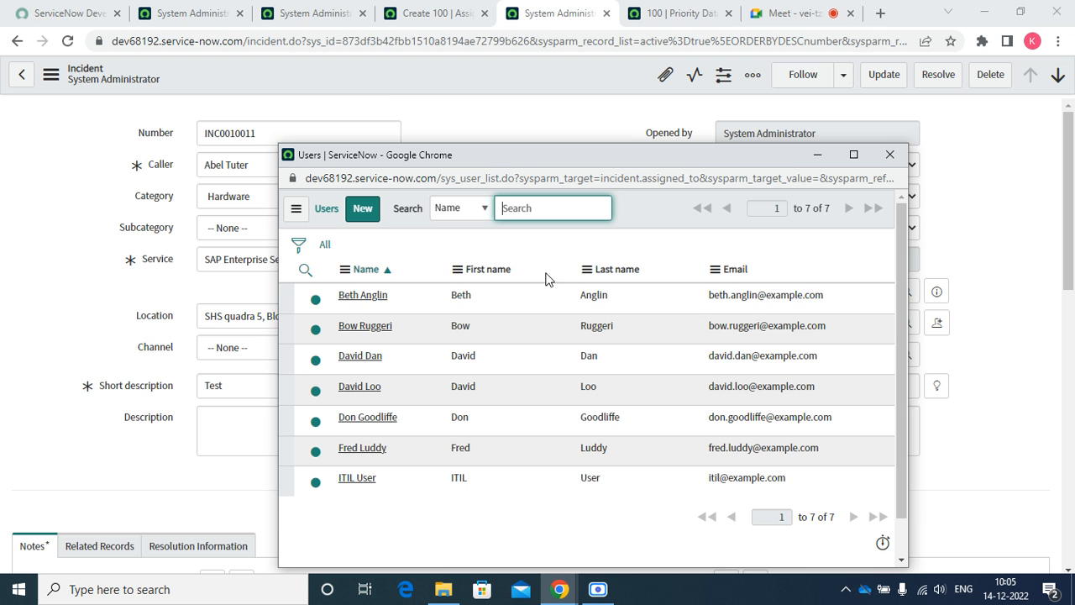
# Enter the first Hardware group member as Assigned To in the new assignment lookup and save the record.
pyautogui.click(408, 13)
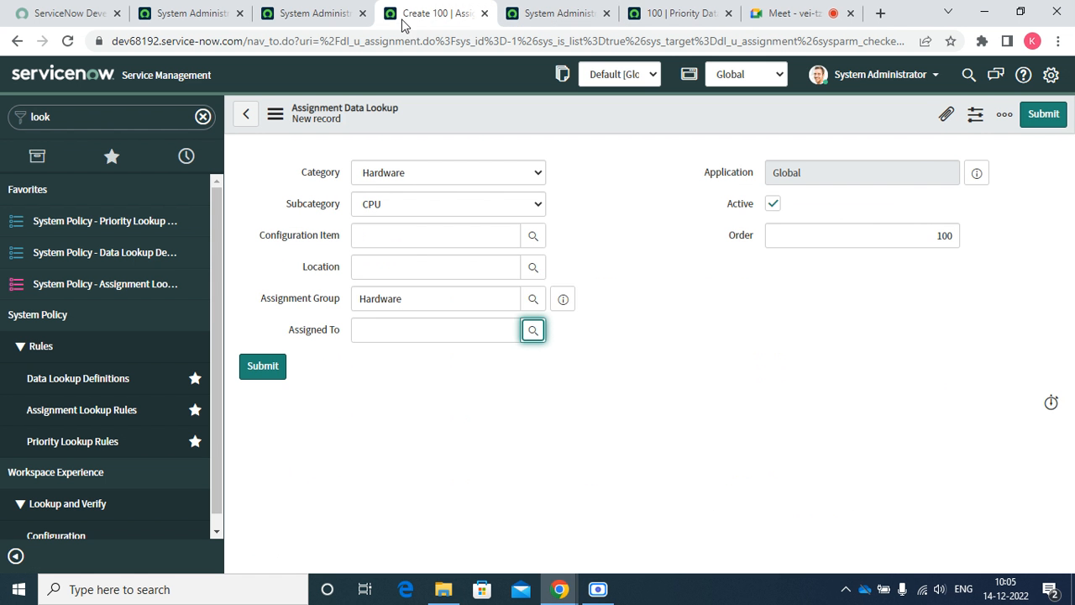
pyautogui.click(372, 329)
pyautogui.write('b')
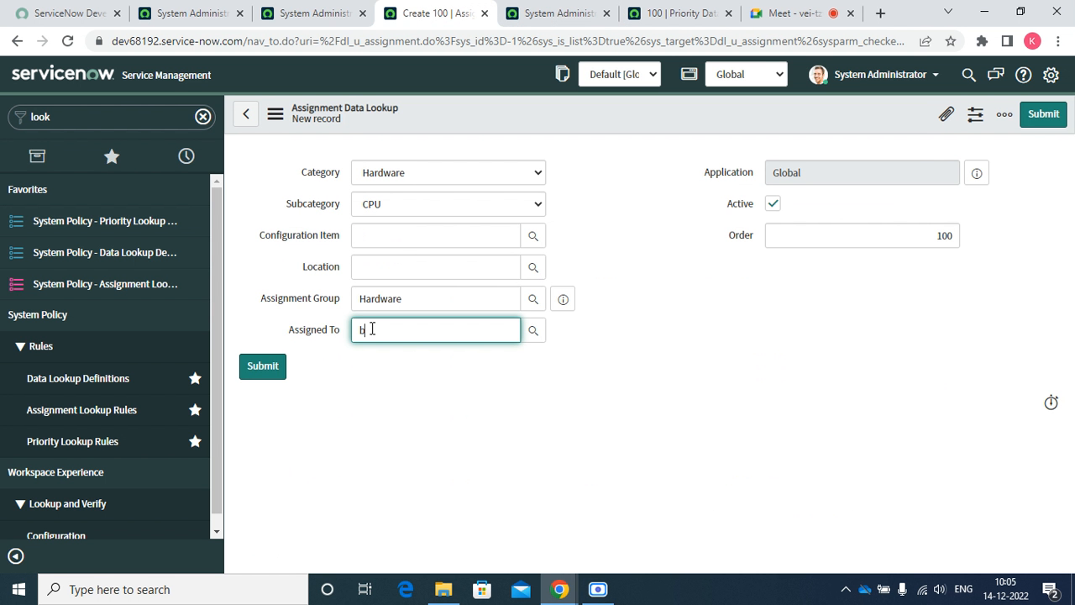
pyautogui.write('eth')
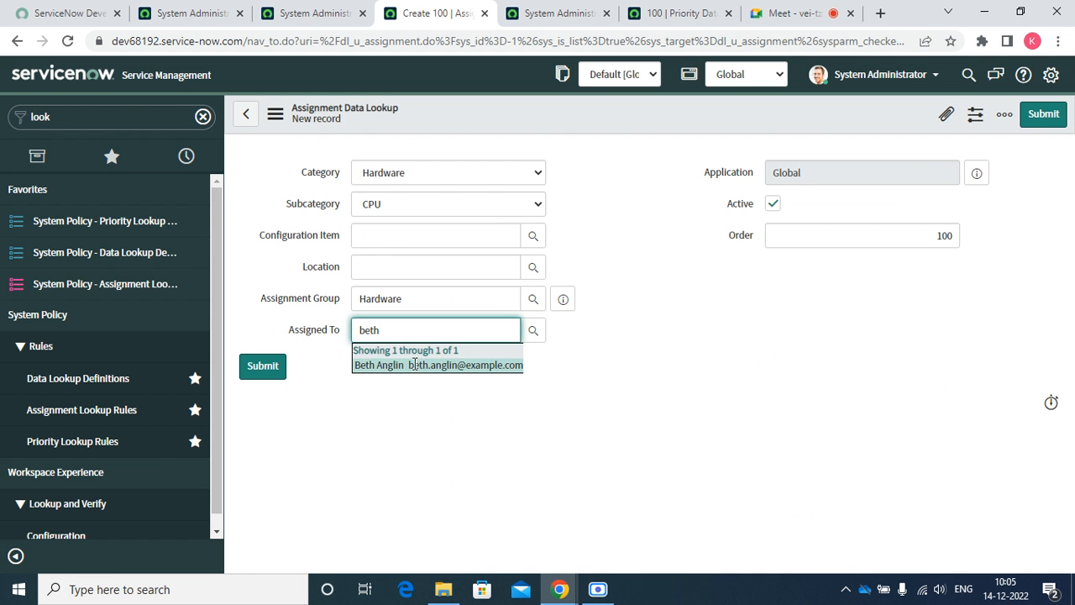
pyautogui.click(414, 365)
pyautogui.rightClick(461, 112)
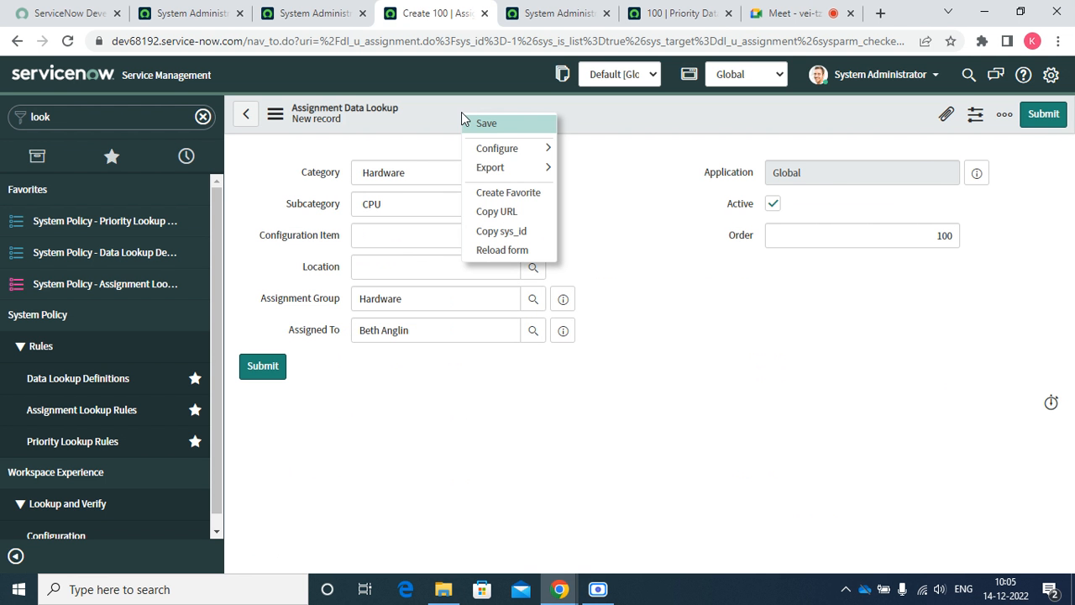
pyautogui.click(478, 126)
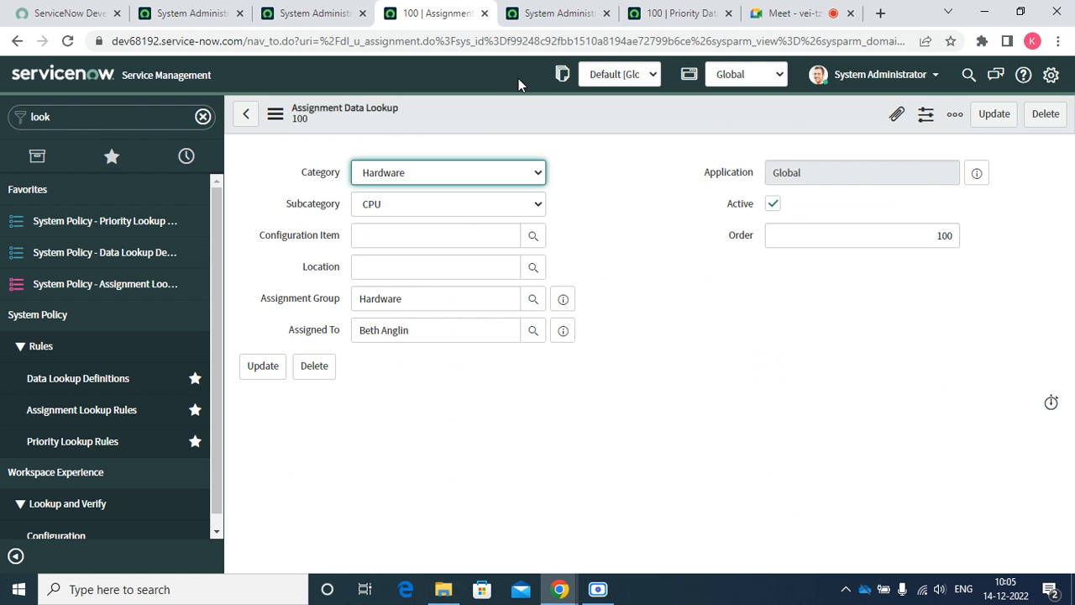
# Reduce the open incident's address to dev68192.service-now.com and load that home page, discarding the incident's unsaved changes.
pyautogui.click(554, 21)
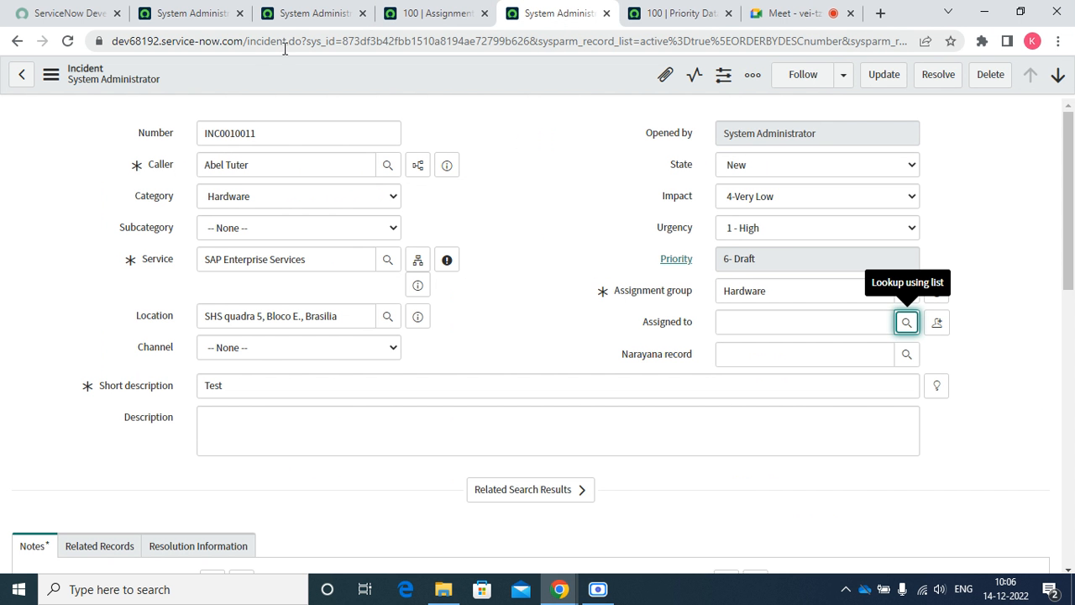
pyautogui.click(249, 42)
pyautogui.click(249, 42)
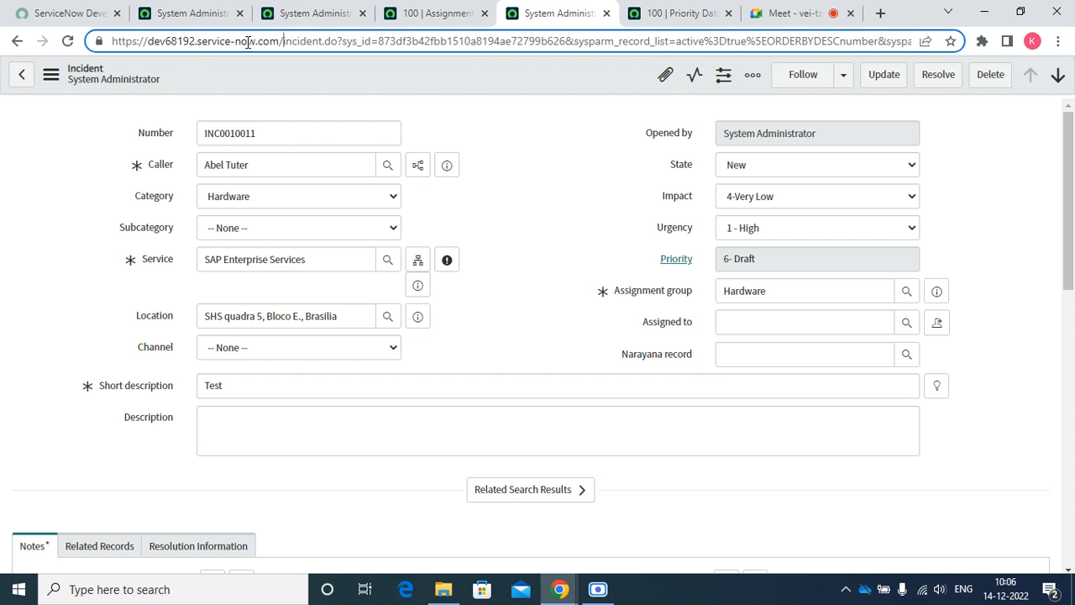
pyautogui.press('Delete')
pyautogui.press('Delete')
pyautogui.press('Delete')
pyautogui.press('Delete')
pyautogui.press('Delete')
pyautogui.press('Delete')
pyautogui.press('Delete')
pyautogui.press('Delete')
pyautogui.press('Delete')
pyautogui.press('Delete')
pyautogui.press('Delete')
pyautogui.press('Delete')
pyautogui.press('Delete')
pyautogui.press('Delete')
pyautogui.press('Delete')
pyautogui.press('Delete')
pyautogui.press('Delete')
pyautogui.press('Delete')
pyautogui.press('Delete')
pyautogui.press('Delete')
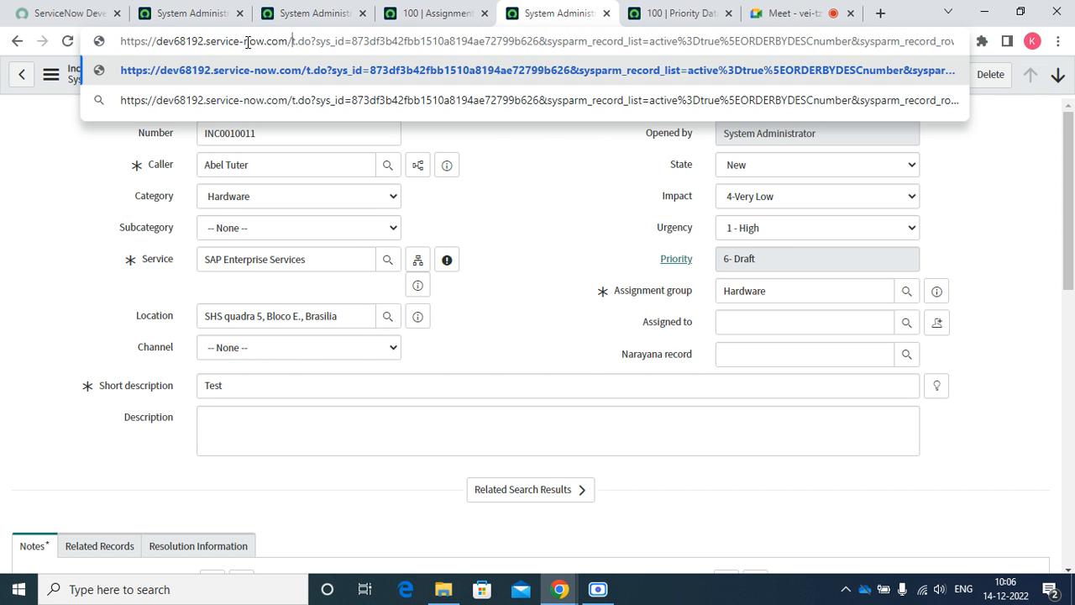
pyautogui.press('Delete')
pyautogui.press('Delete')
pyautogui.press('Delete')
pyautogui.press('Delete')
pyautogui.press('Delete')
pyautogui.press('Delete')
pyautogui.press('Delete')
pyautogui.press('Delete')
pyautogui.press('Delete')
pyautogui.press('Delete')
pyautogui.press('Delete')
pyautogui.press('Delete')
pyautogui.press('Delete')
pyautogui.press('Delete')
pyautogui.press('Delete')
pyautogui.press('Delete')
pyautogui.press('Delete')
pyautogui.press('Delete')
pyautogui.press('Delete')
pyautogui.press('Delete')
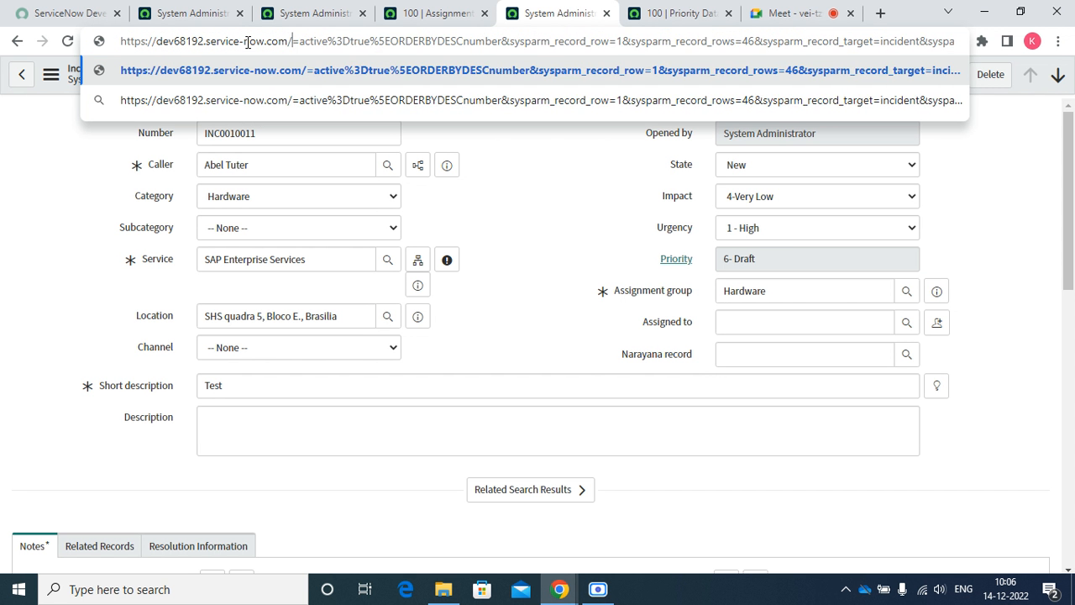
pyautogui.press('Delete')
pyautogui.press('Delete')
pyautogui.press('Delete')
pyautogui.press('Delete')
pyautogui.press('Delete')
pyautogui.press('Delete')
pyautogui.press('Delete')
pyautogui.press('Delete')
pyautogui.press('Delete')
pyautogui.press('Delete')
pyautogui.press('Delete')
pyautogui.press('Delete')
pyautogui.press('Delete')
pyautogui.press('Delete')
pyautogui.press('Delete')
pyautogui.press('Delete')
pyautogui.press('Delete')
pyautogui.press('Delete')
pyautogui.press('Delete')
pyautogui.press('Delete')
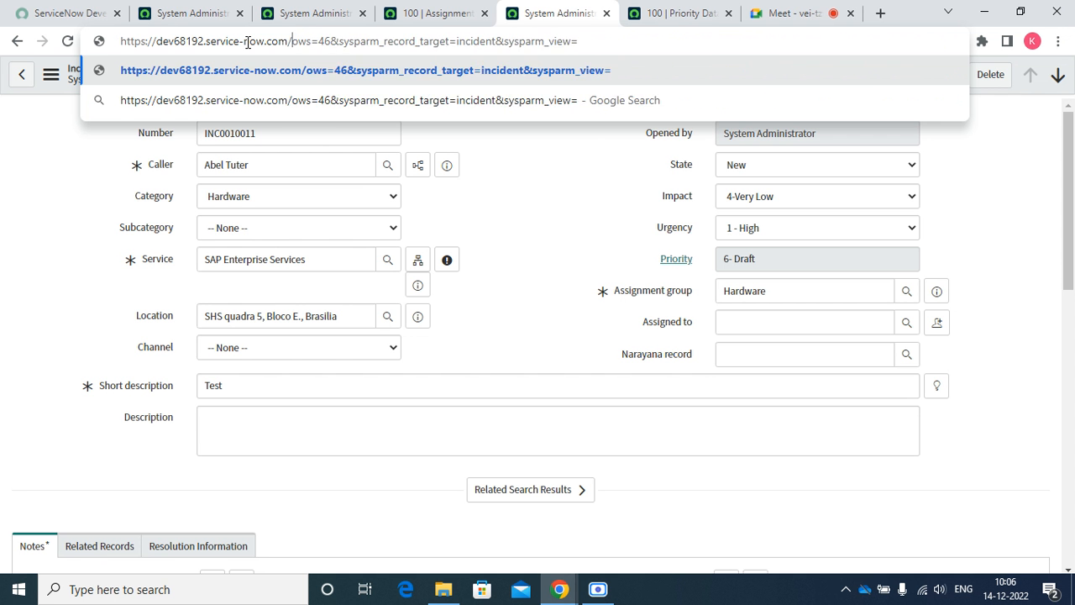
pyautogui.press('Delete')
pyautogui.press('Delete')
pyautogui.press('Delete')
pyautogui.press('Delete')
pyautogui.press('Delete')
pyautogui.press('Delete')
pyautogui.press('Delete')
pyautogui.press('Delete')
pyautogui.press('Delete')
pyautogui.press('Delete')
pyautogui.press('Delete')
pyautogui.press('Delete')
pyautogui.press('Delete')
pyautogui.press('Delete')
pyautogui.press('Delete')
pyautogui.press('Delete')
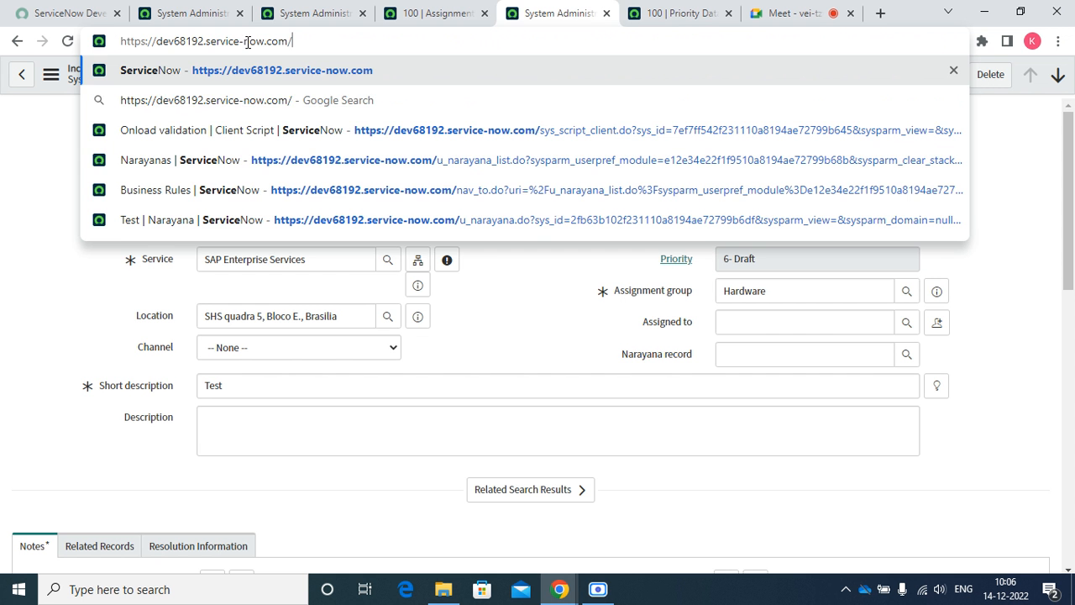
pyautogui.click(266, 70)
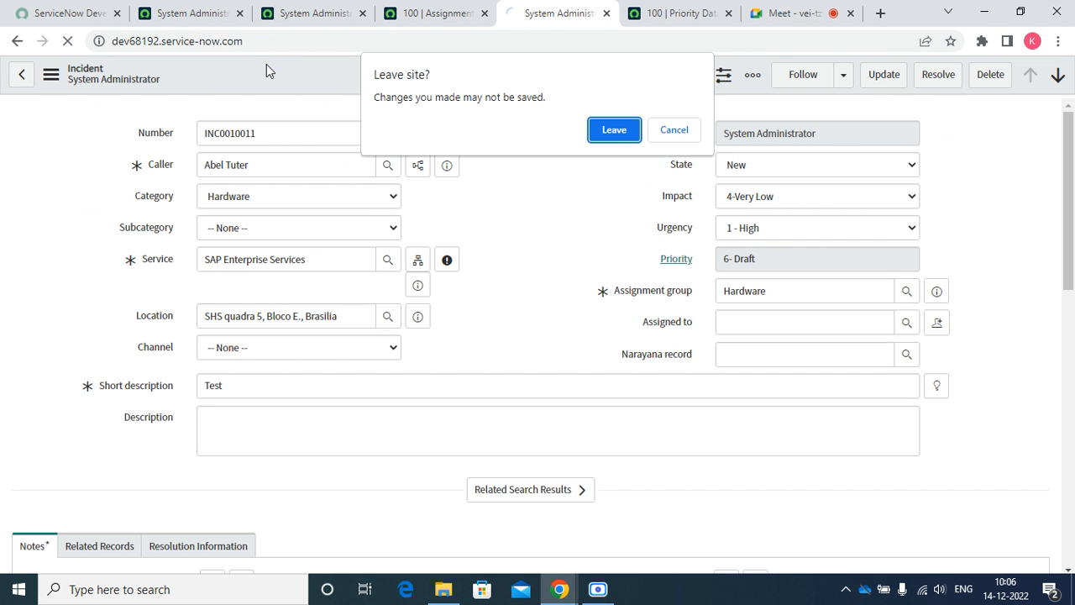
pyautogui.click(613, 130)
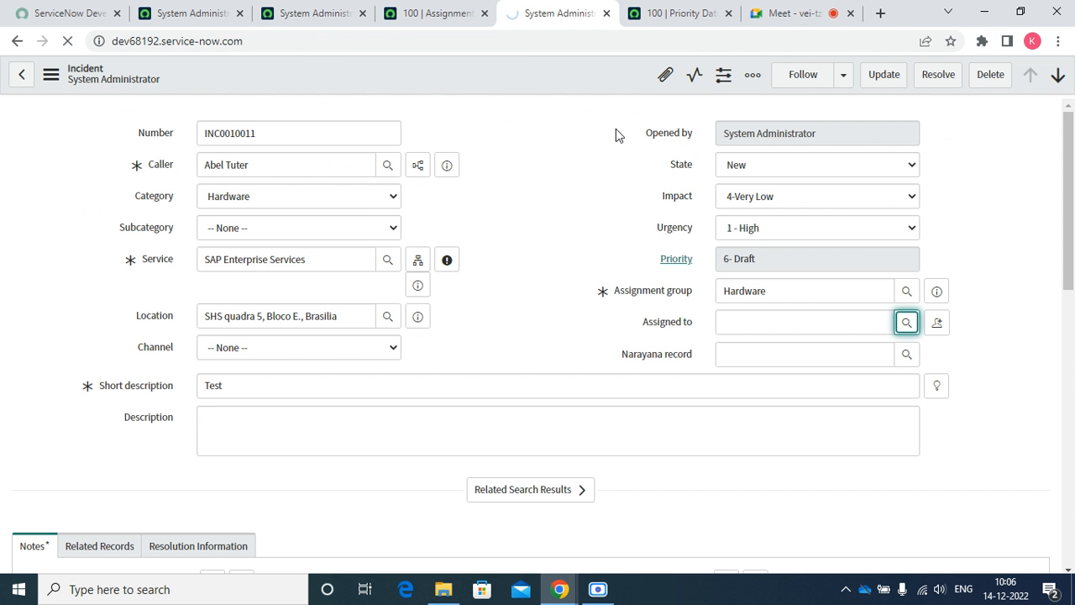
# Review the saved Hardware assignment lookup and start a new incident from the open incidents list.
pyautogui.click(326, 10)
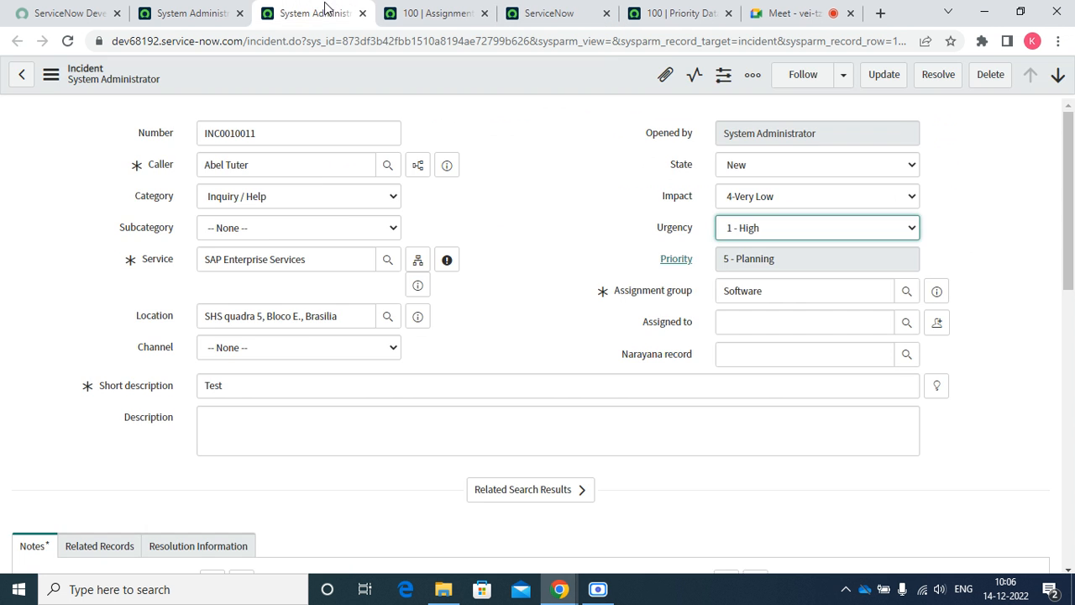
pyautogui.click(420, 15)
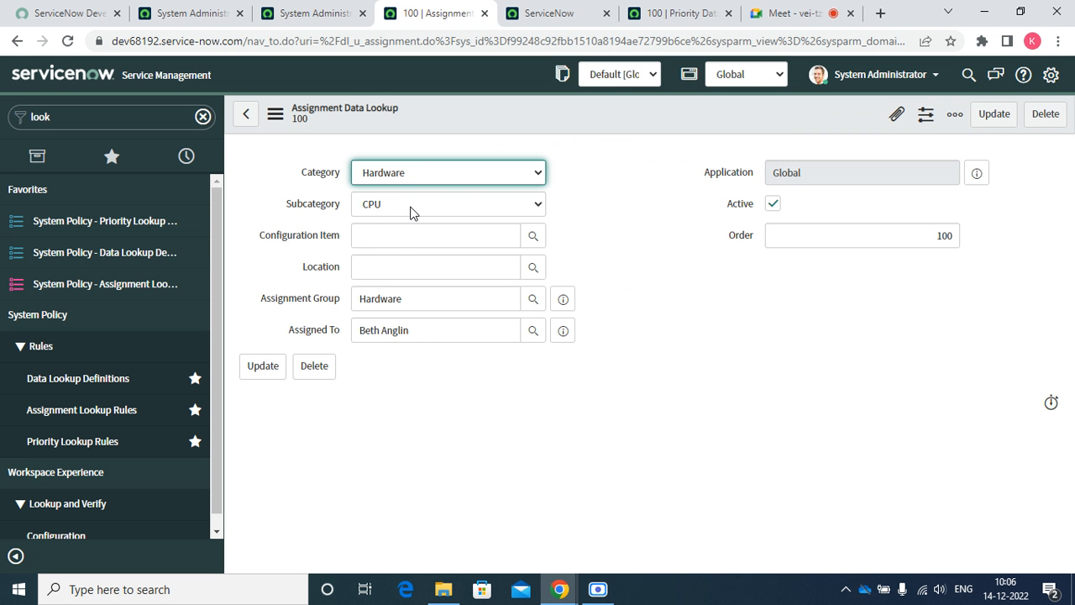
pyautogui.click(566, 14)
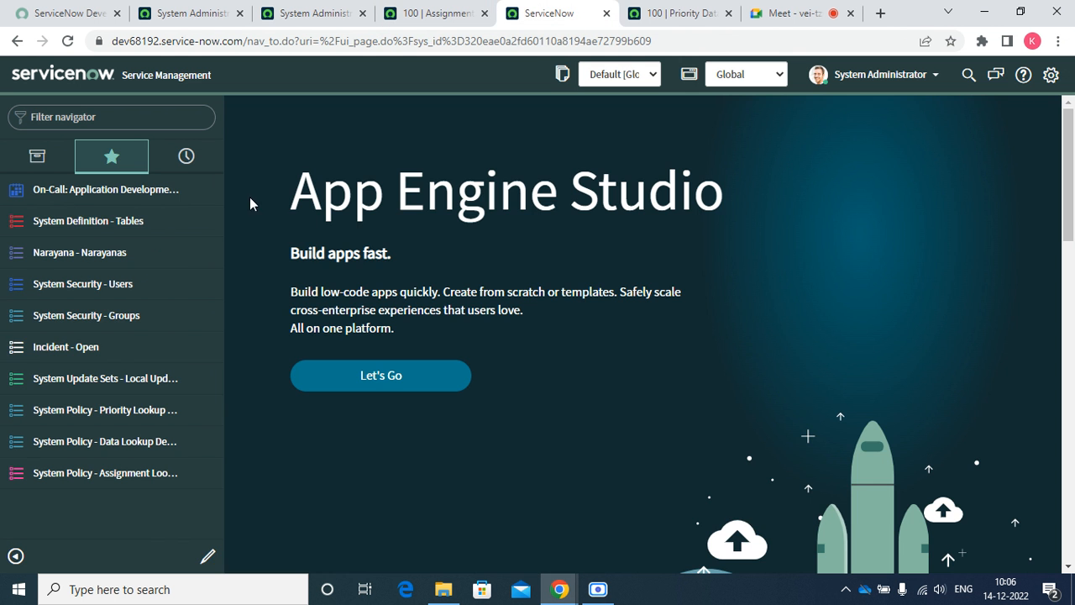
pyautogui.click(89, 346)
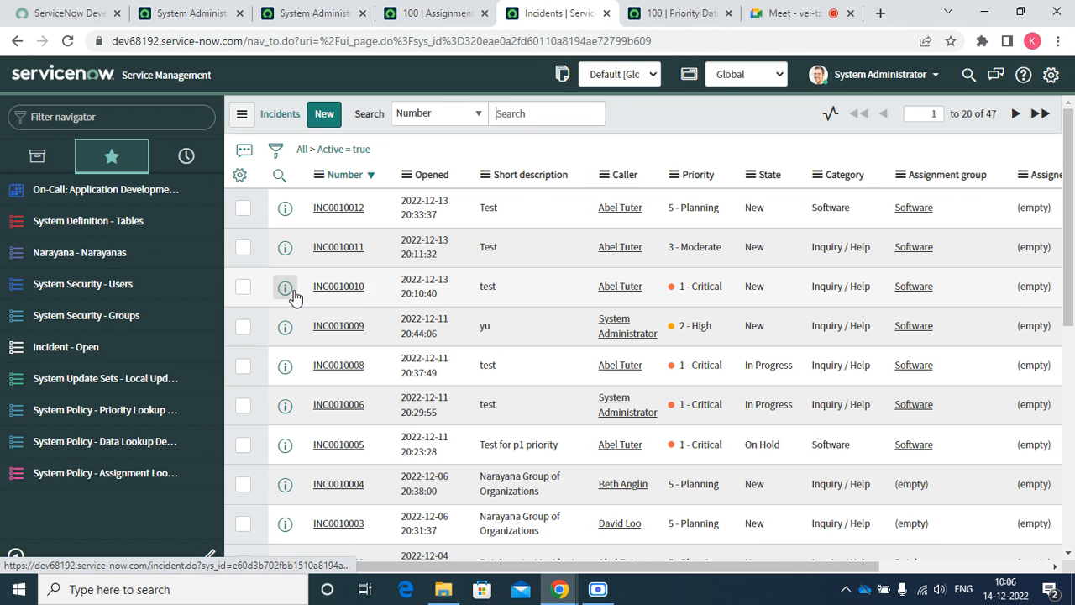
pyautogui.click(324, 117)
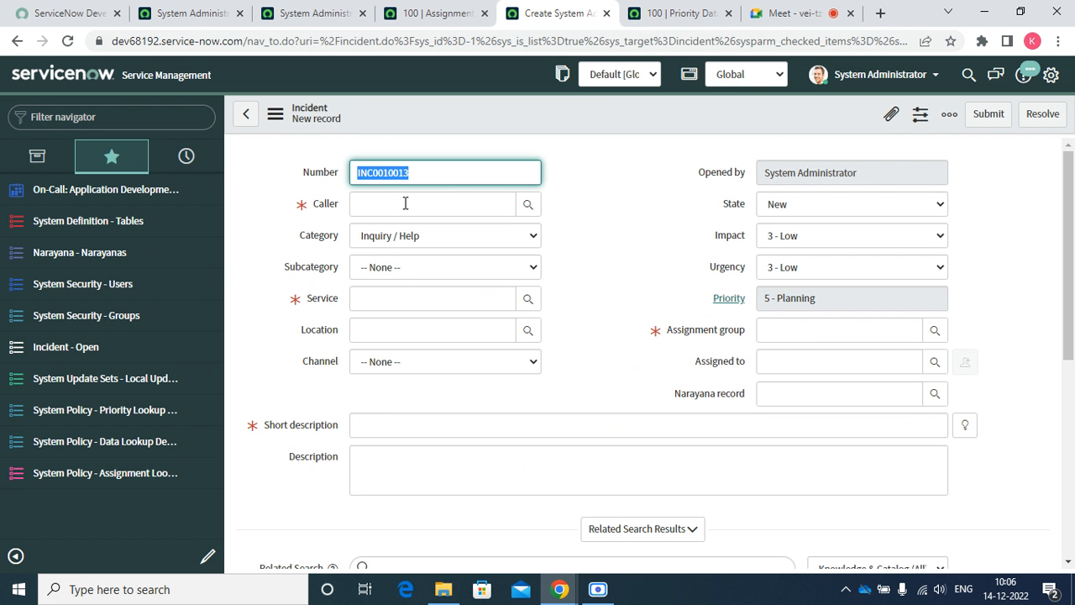
# Fill in the new incident's caller, set Category to Hardware and set Subcategory to CPU to test the assignment lookup.
pyautogui.click(404, 204)
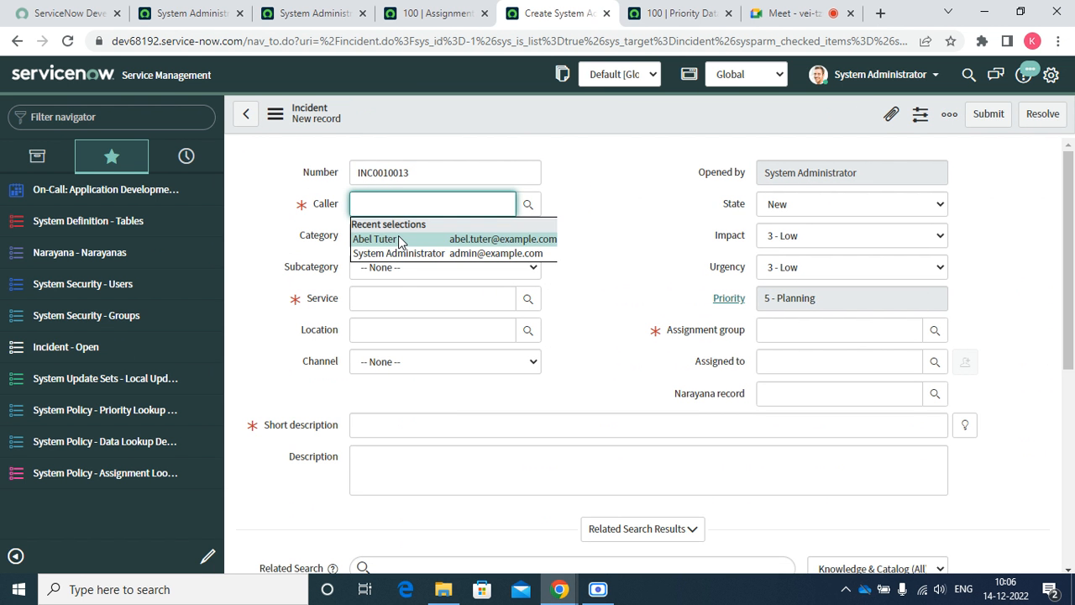
pyautogui.click(398, 235)
pyautogui.click(414, 242)
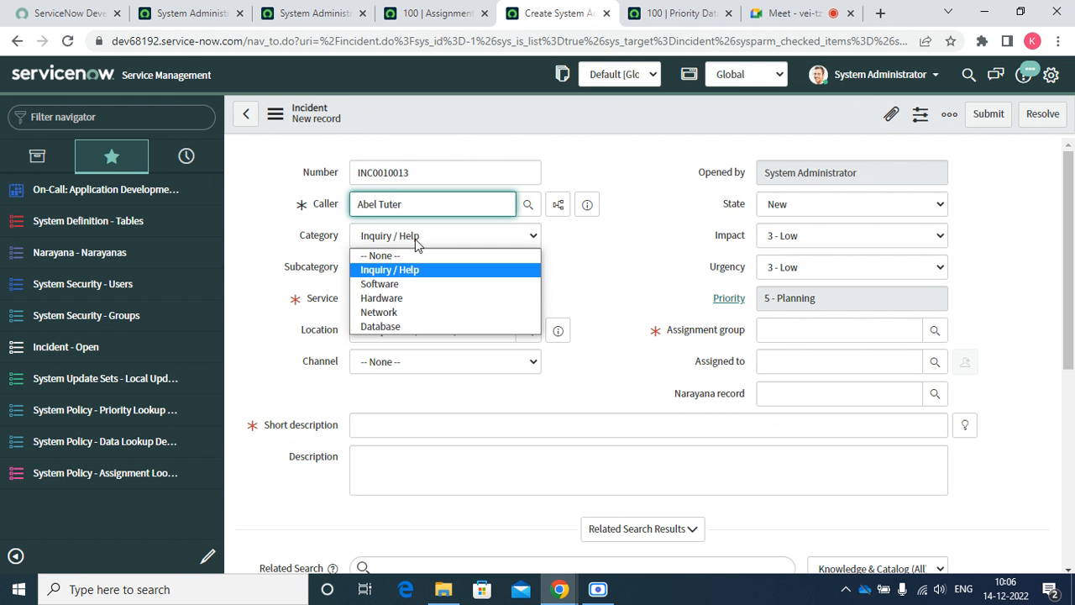
pyautogui.click(400, 298)
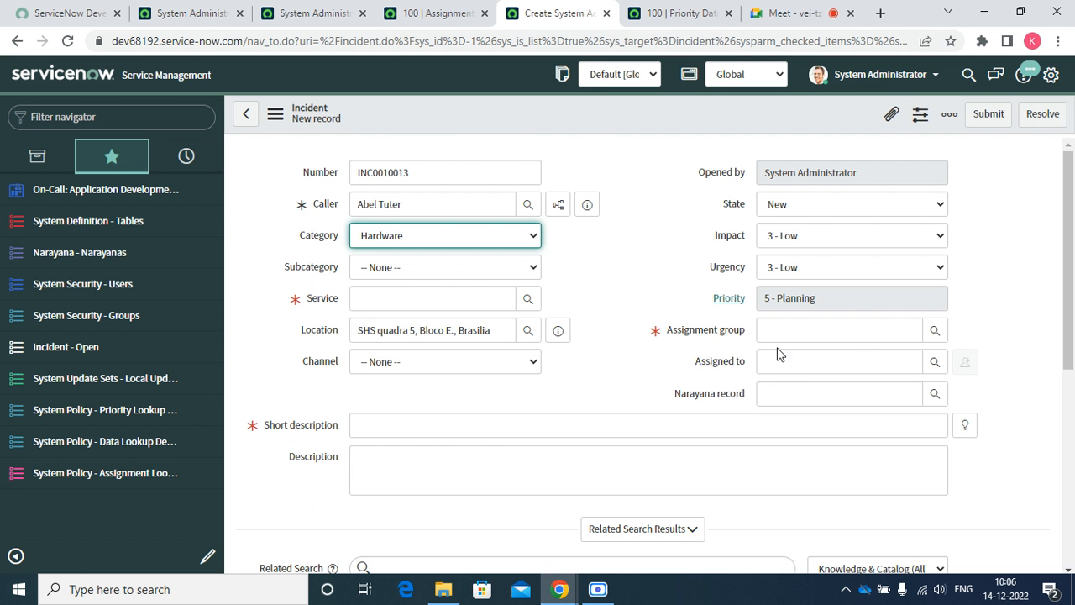
pyautogui.click(804, 332)
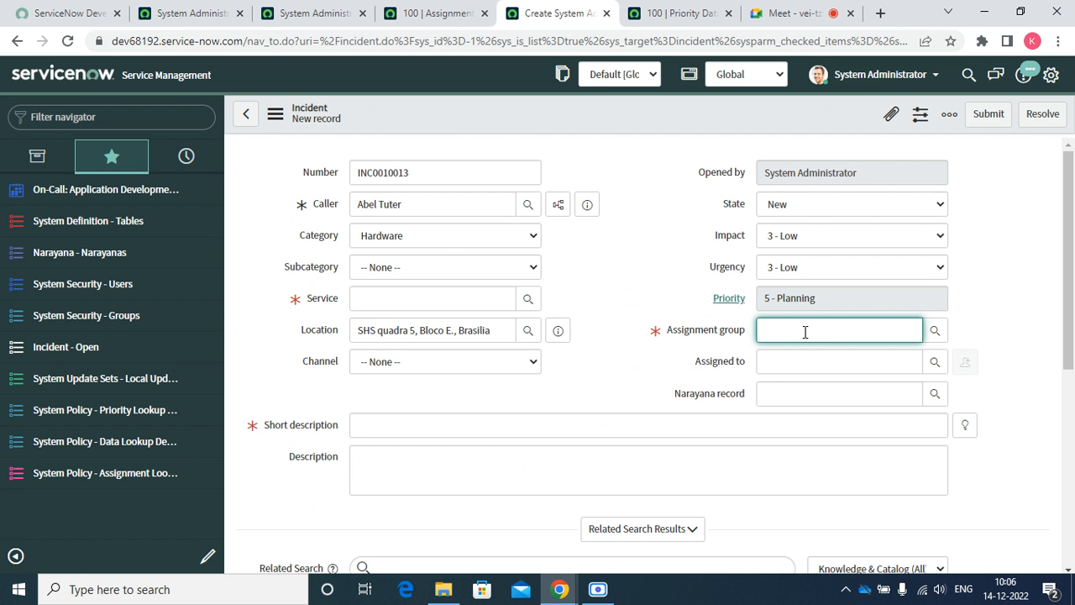
pyautogui.click(485, 270)
pyautogui.click(451, 303)
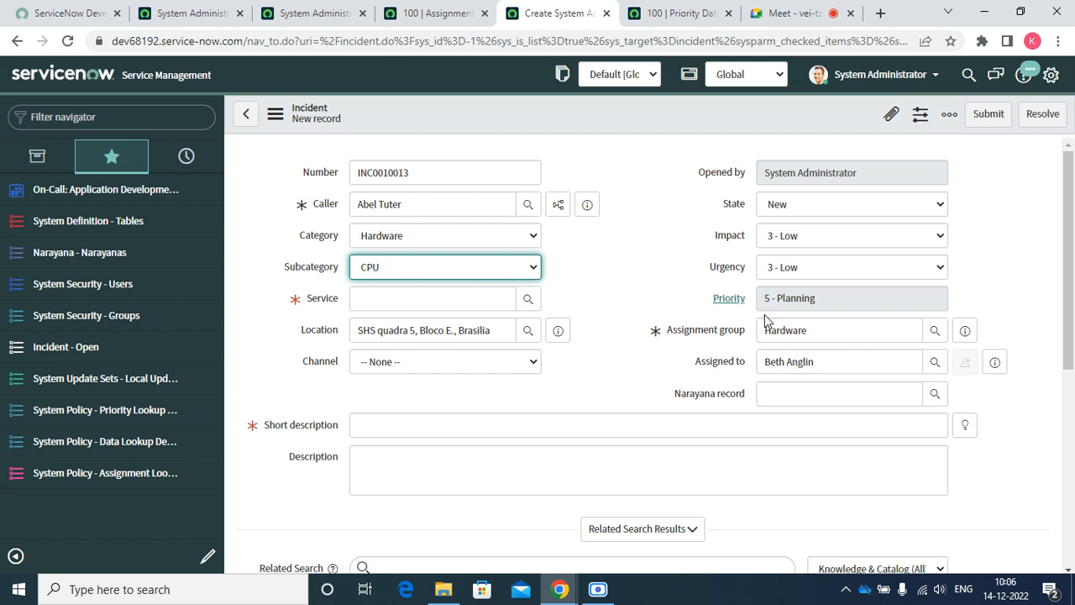
# Set the incident's Service to SAP Enterprise Services, enter the short description "test" and save the record.
pyautogui.click(481, 297)
pyautogui.write('sa')
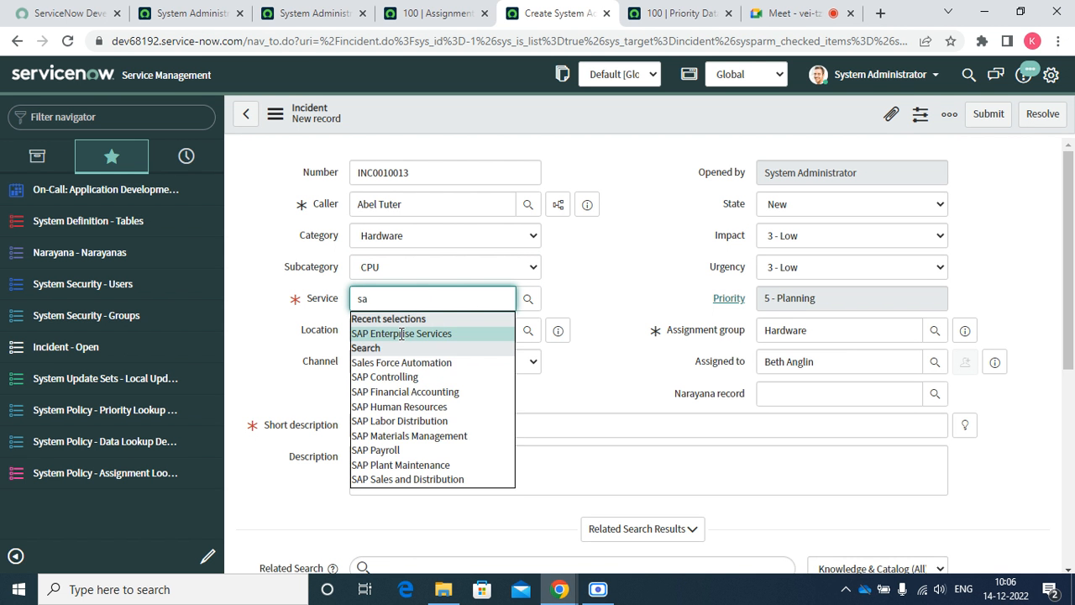
pyautogui.click(405, 334)
pyautogui.click(398, 424)
pyautogui.write('test')
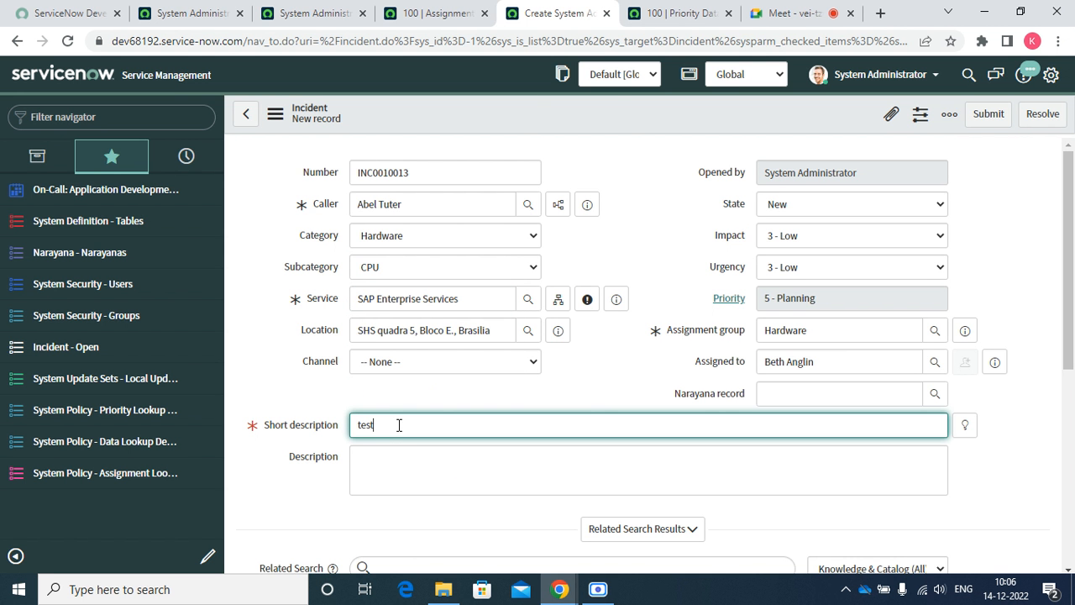
pyautogui.rightClick(525, 105)
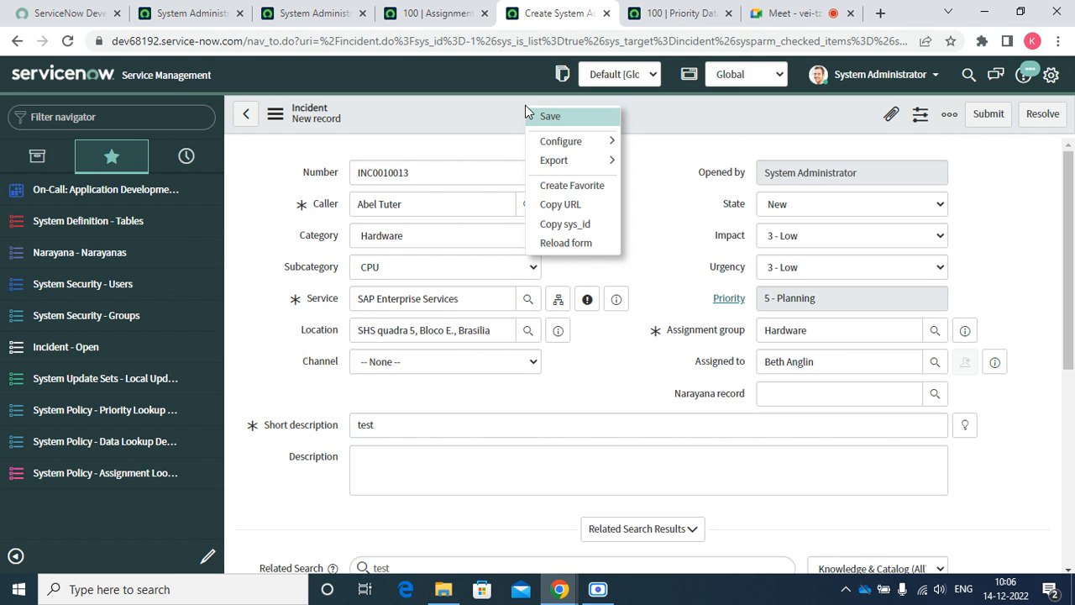
pyautogui.click(546, 117)
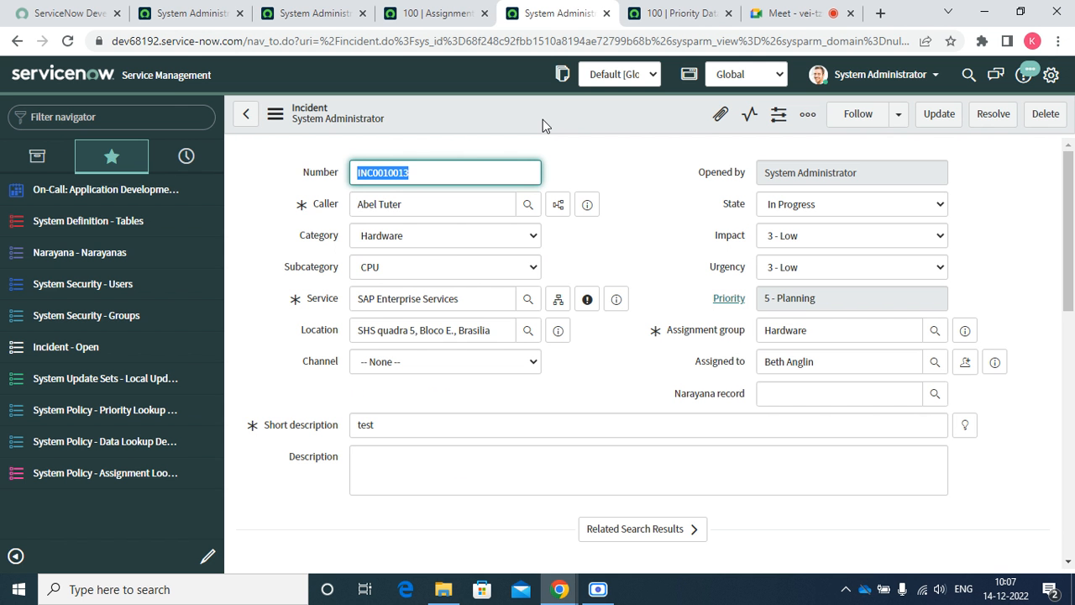
# Try the saved incident with Category Software and Subcategory Email to test reassignment.
pyautogui.click(456, 239)
pyautogui.click(406, 283)
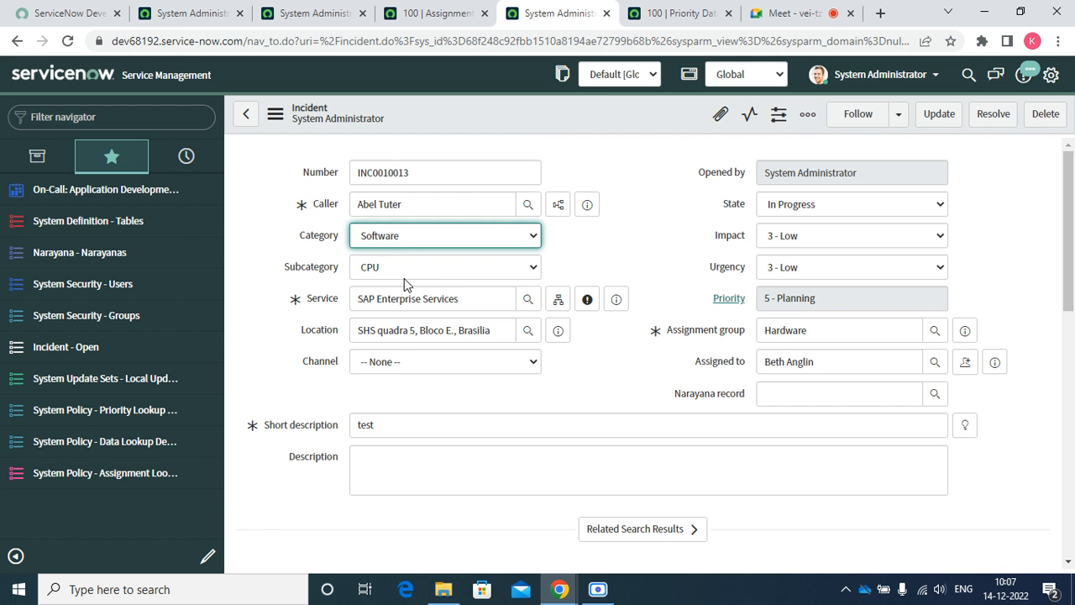
pyautogui.click(434, 270)
pyautogui.click(412, 301)
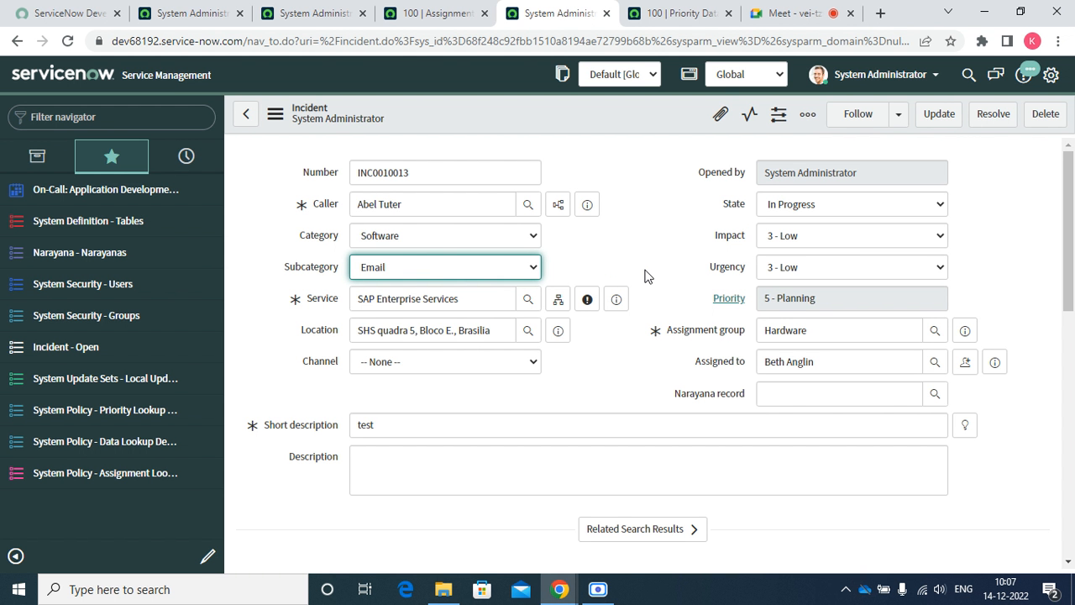
# Return to the open incidents list, discarding the unsaved changes, and start a new incident.
pyautogui.click(94, 346)
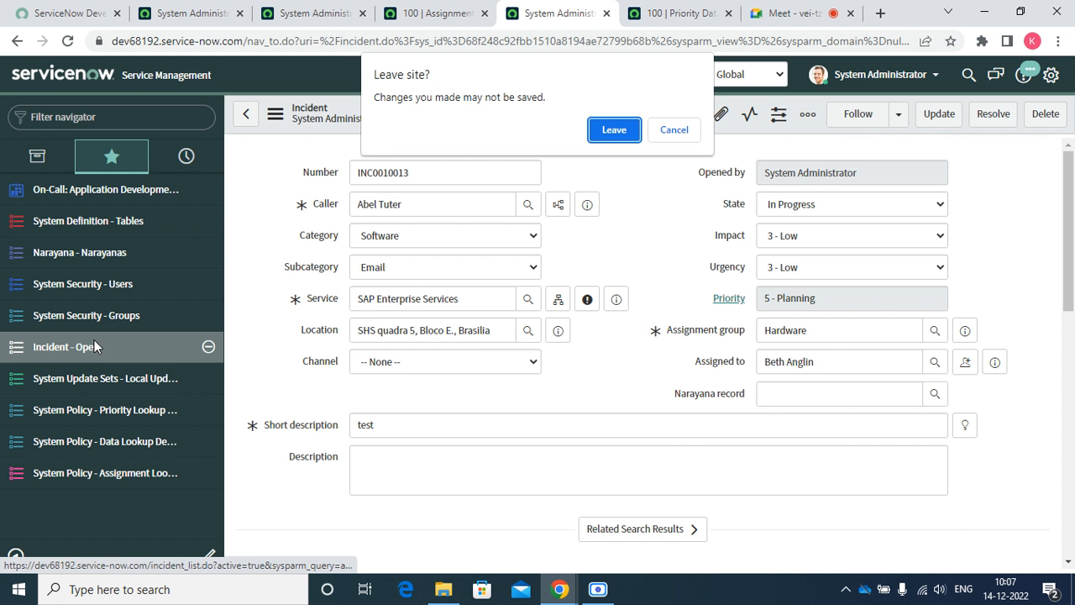
pyautogui.click(617, 130)
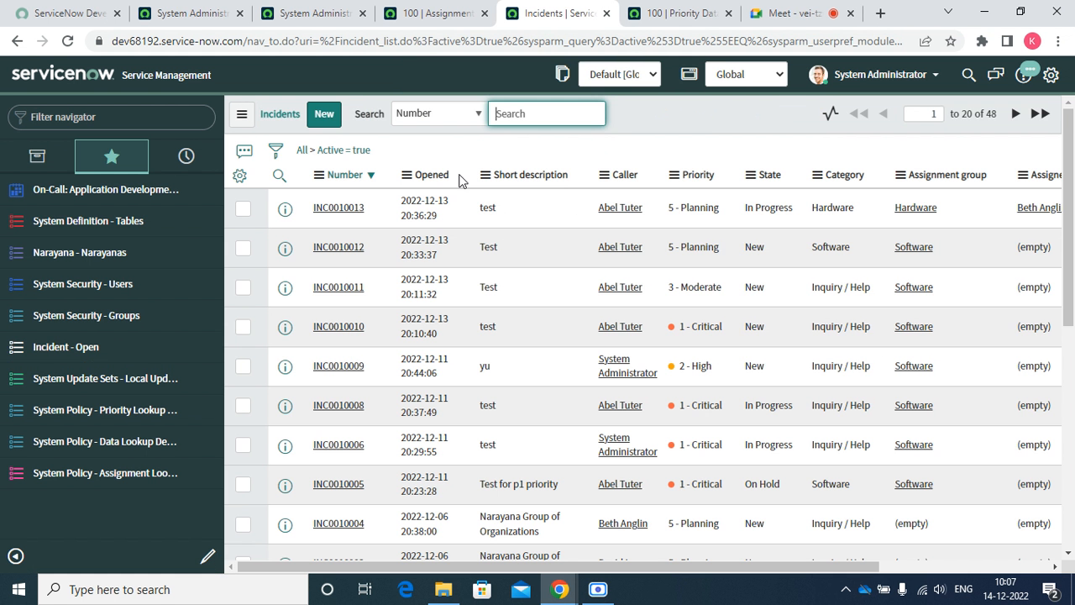
pyautogui.click(324, 114)
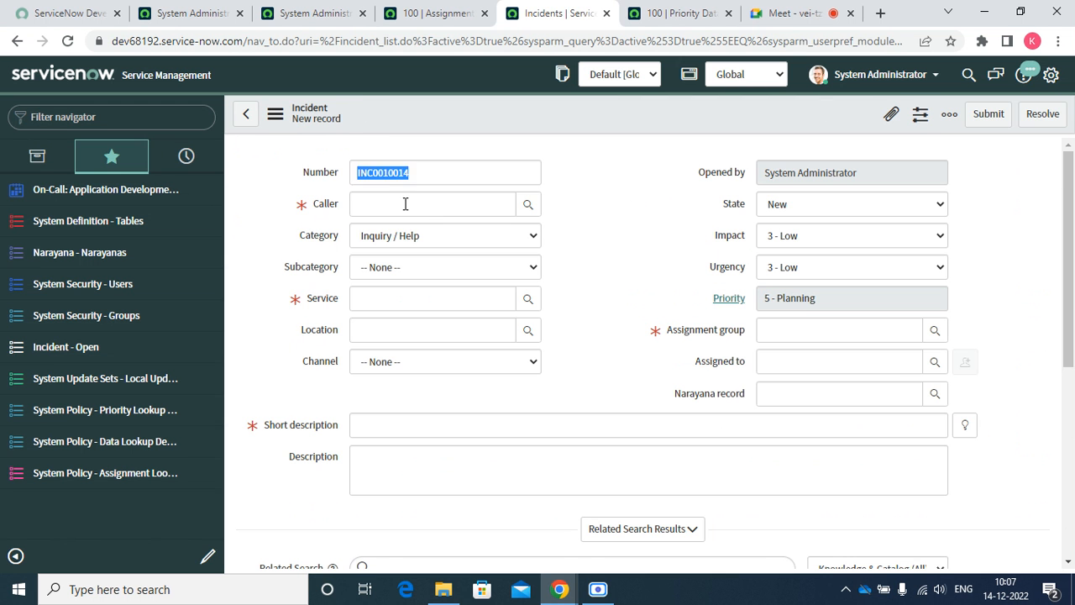
# Fill in the new incident's caller and set its Category to Software.
pyautogui.click(405, 204)
pyautogui.write('a')
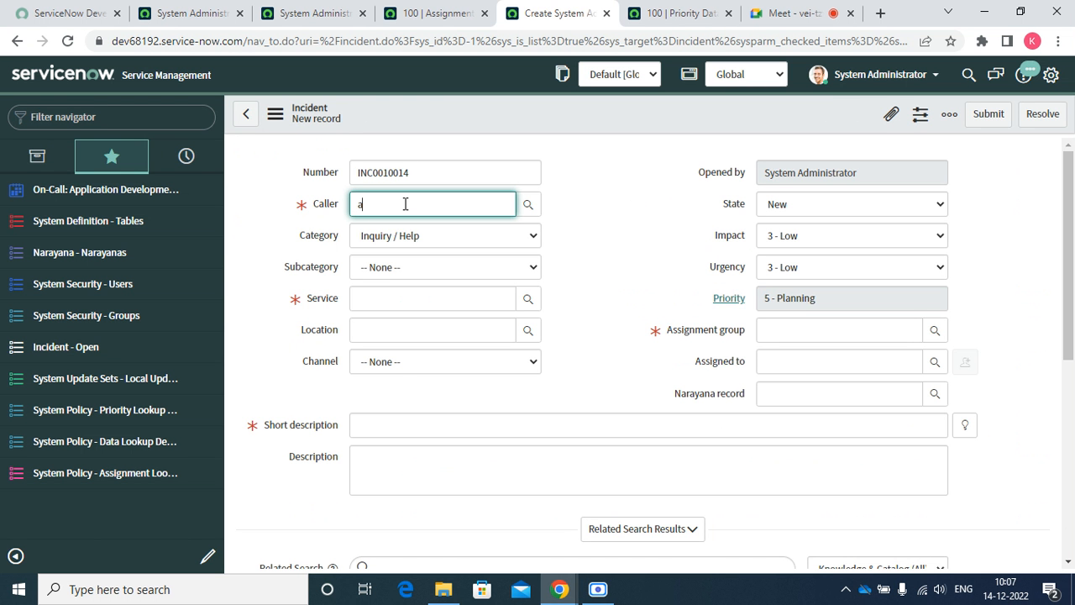
pyautogui.write('b')
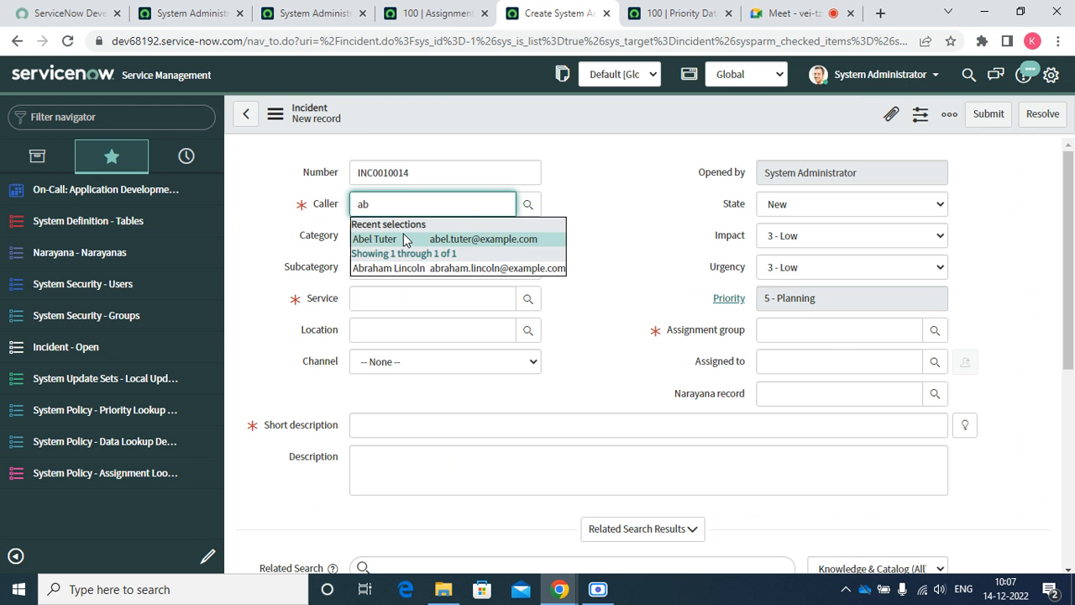
pyautogui.click(403, 239)
pyautogui.click(392, 236)
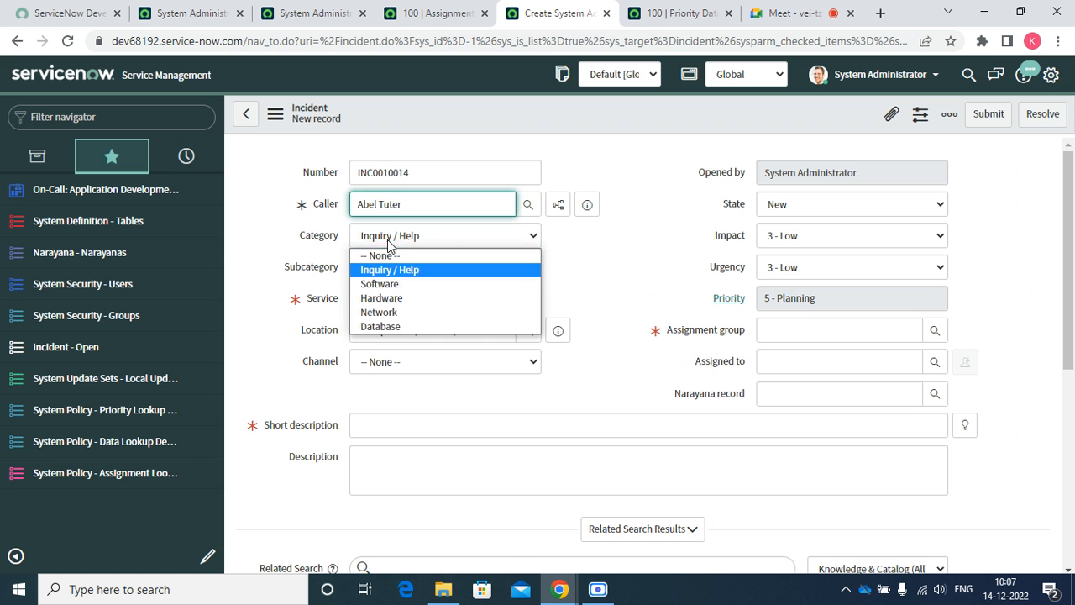
pyautogui.click(380, 286)
pyautogui.click(383, 294)
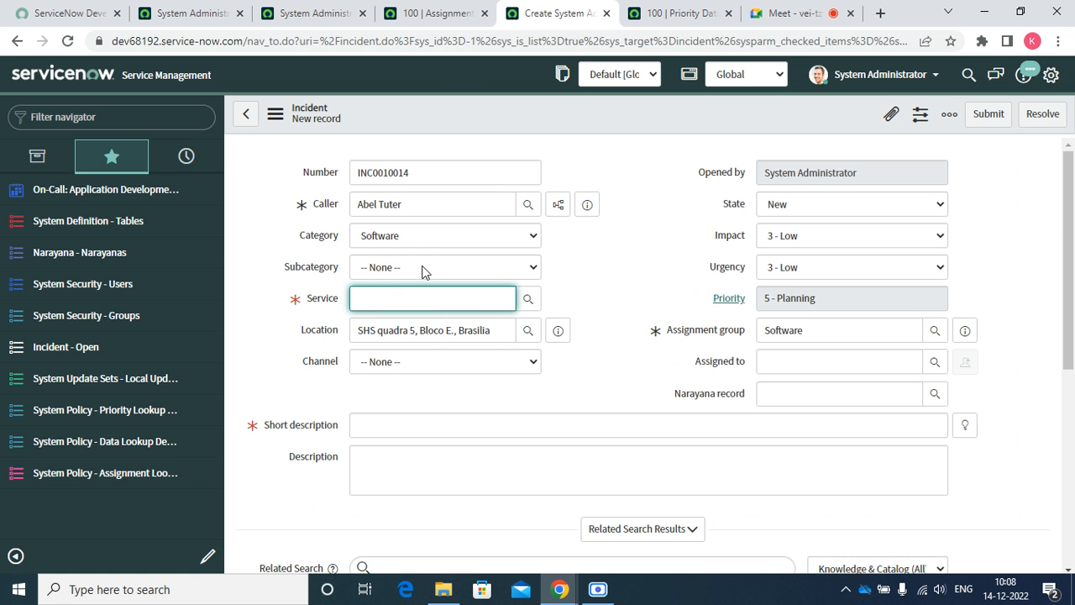
# Change the new incident's Category to Hardware and check its assignment fields, leaving Service empty.
pyautogui.click(461, 237)
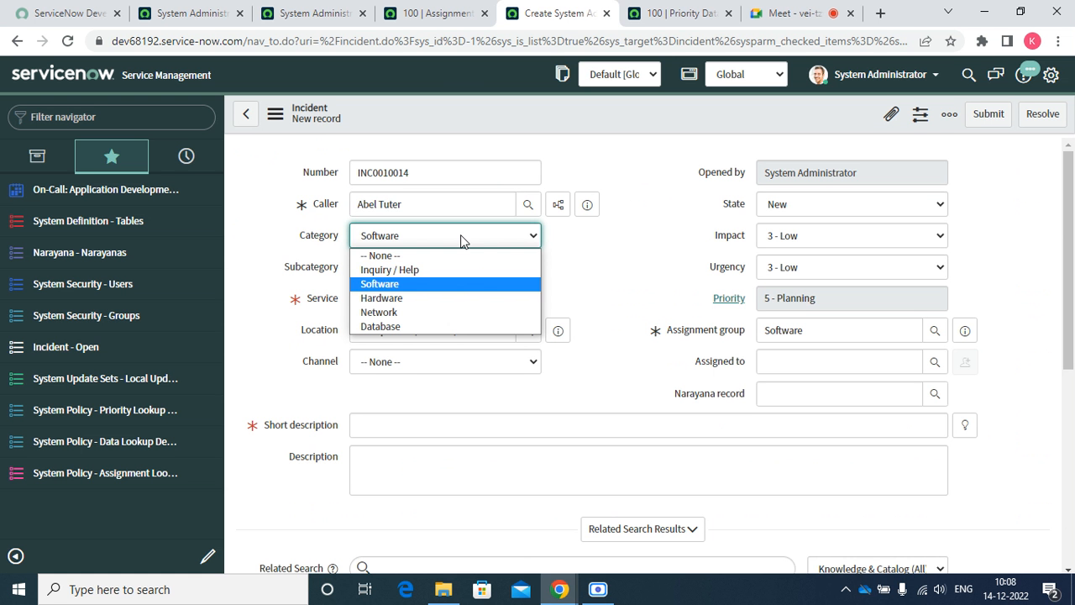
pyautogui.click(408, 299)
pyautogui.moveTo(641, 312); pyautogui.dragTo(843, 357)
pyautogui.doubleClick(842, 342)
pyautogui.click(628, 227)
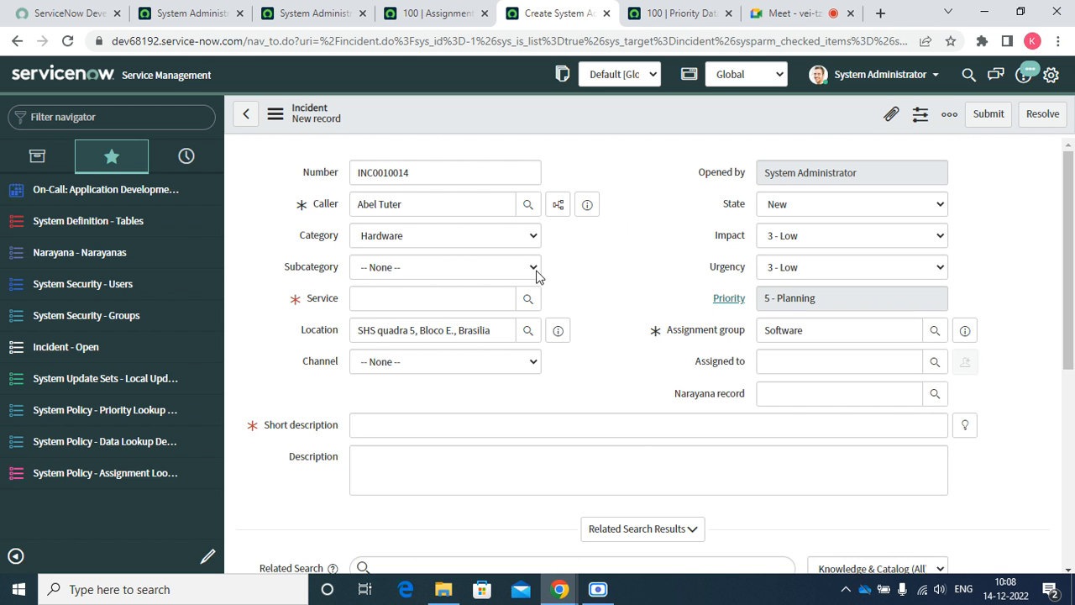
pyautogui.click(527, 299)
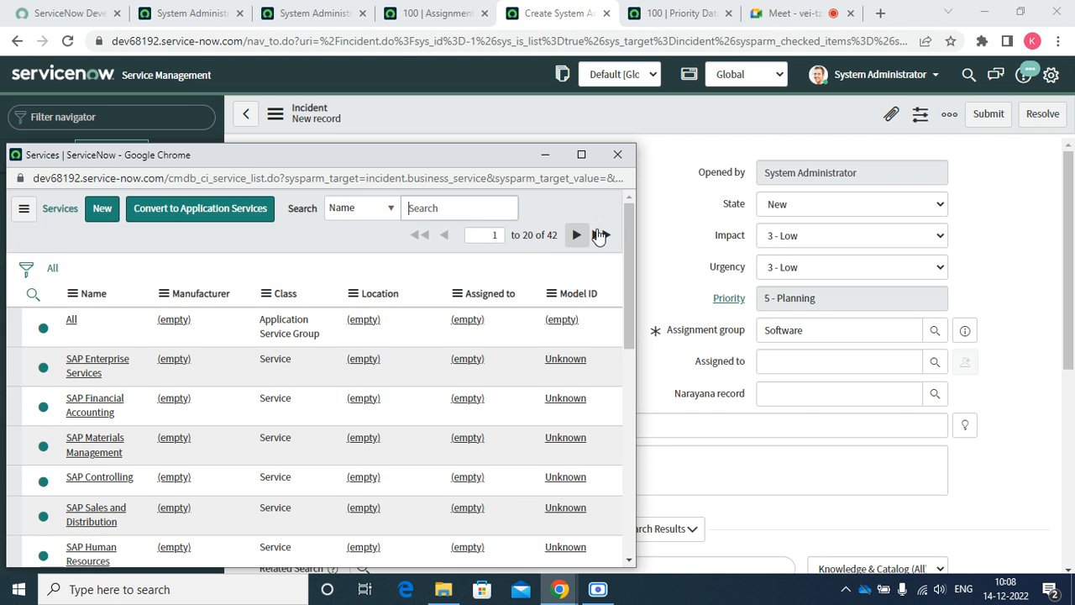
pyautogui.click(617, 154)
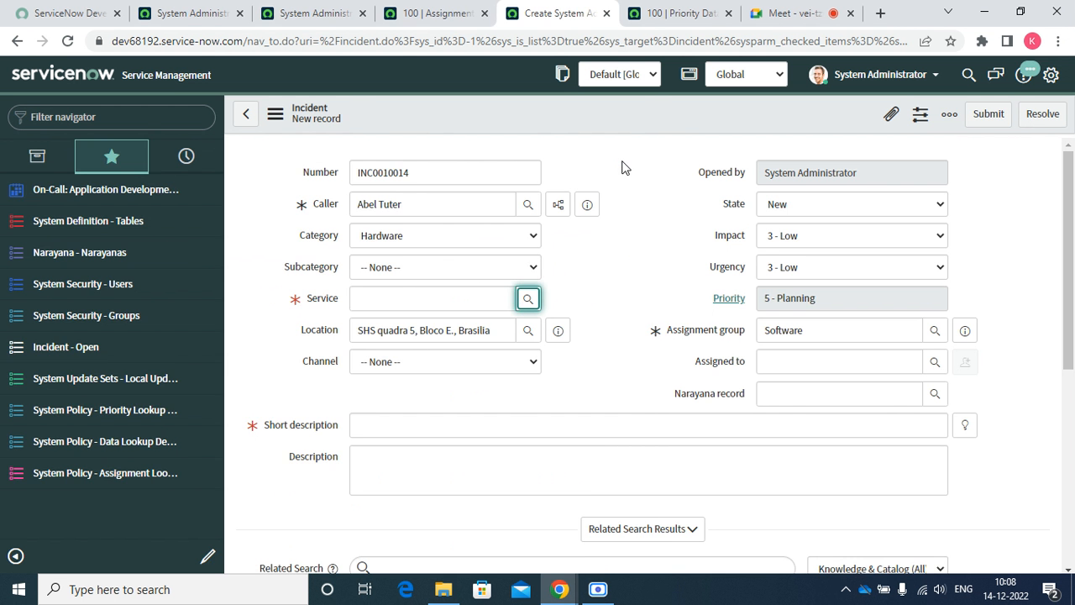
# Return from the Hardware assignment lookup record to the list of all Assignment Data Lookups.
pyautogui.click(457, 10)
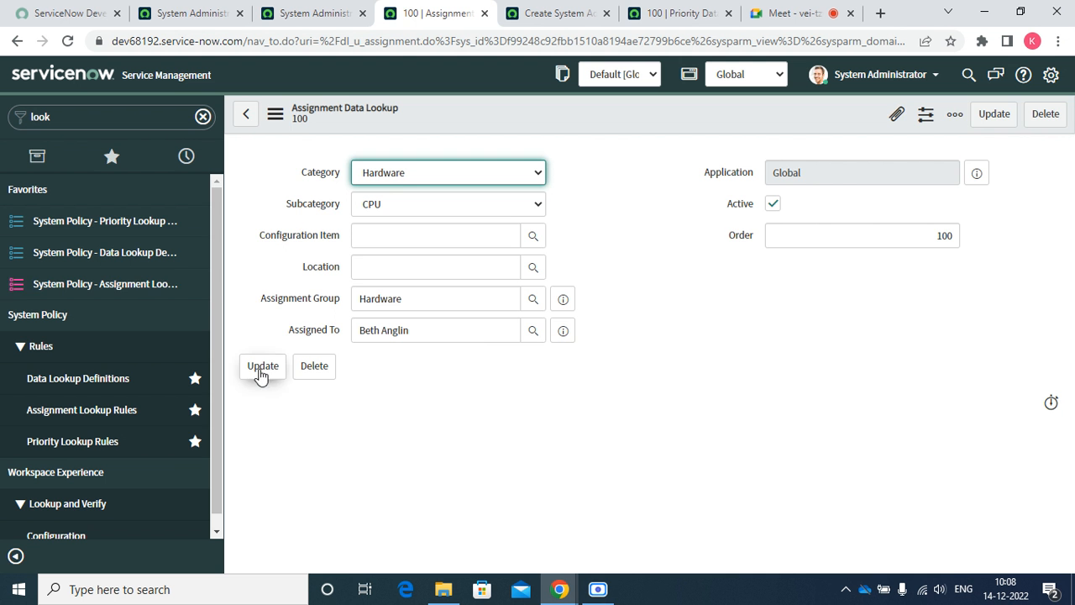
pyautogui.click(124, 292)
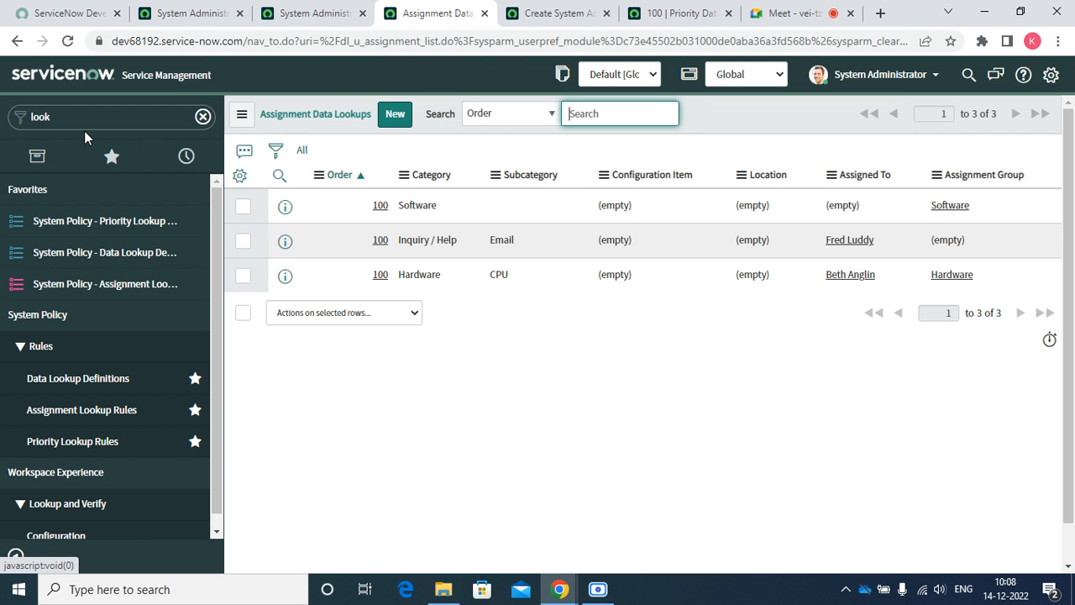
# Filter the navigator by "assign" and view the Matching Rules and Assignment Rule lists under Routing and Assignment.
pyautogui.doubleClick(74, 120)
pyautogui.write('assign')
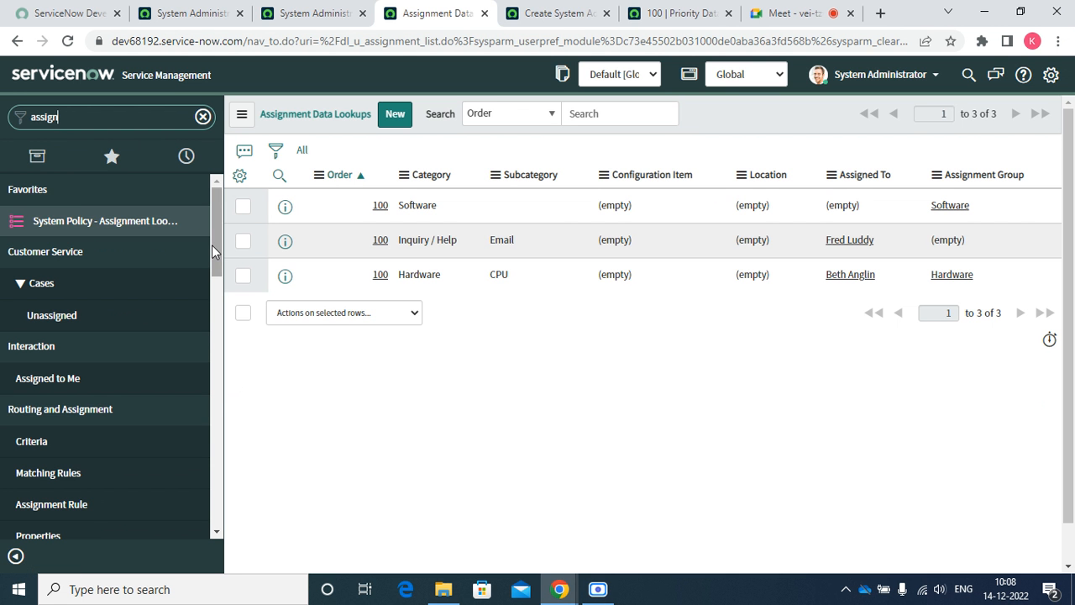
pyautogui.scroll(-1, 212, 244)
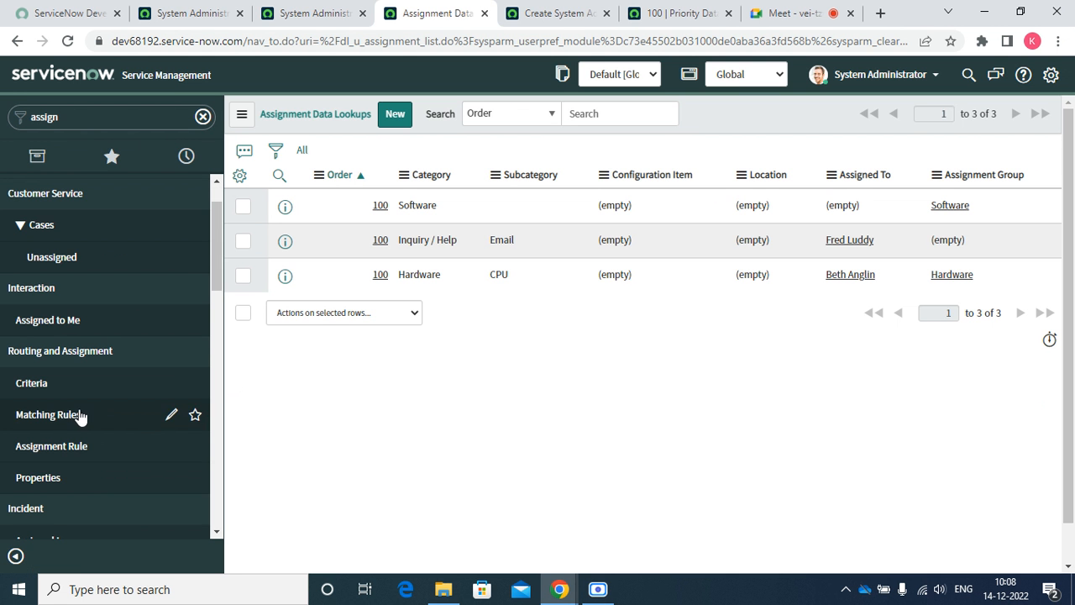
pyautogui.click(81, 417)
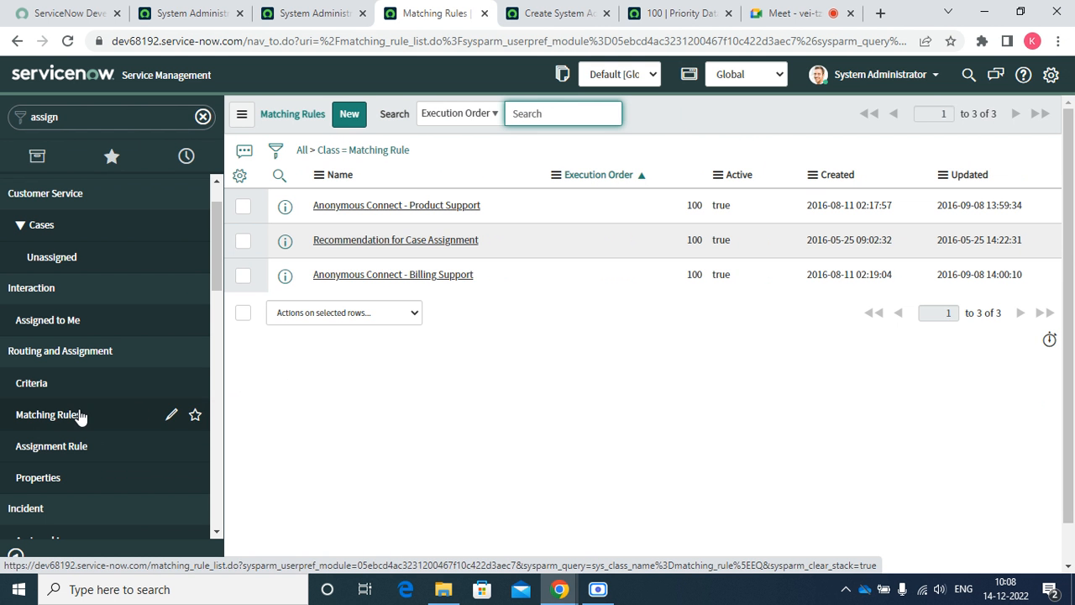
pyautogui.click(44, 453)
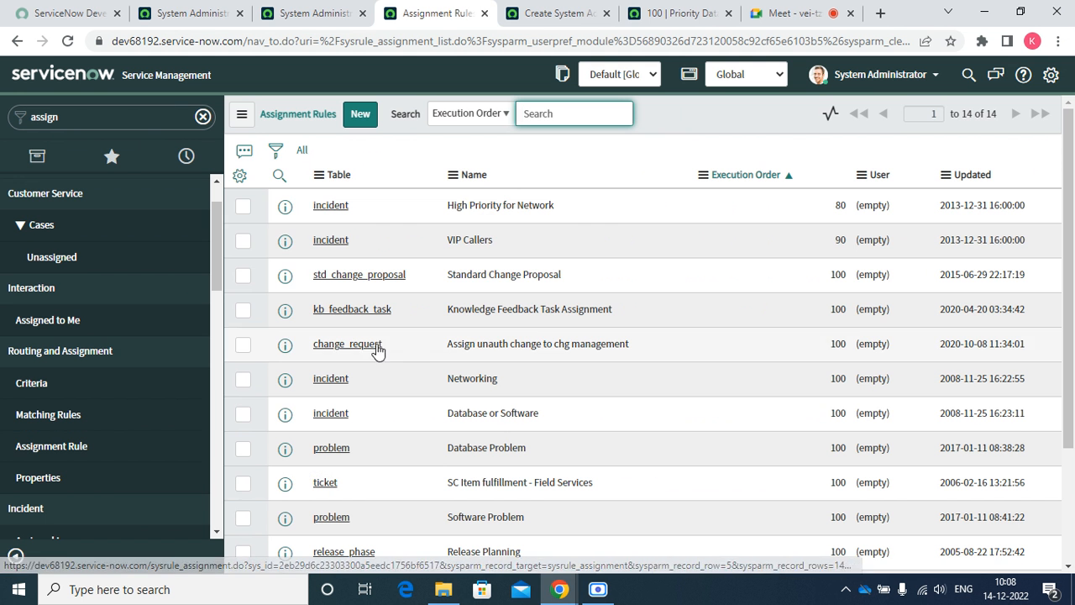
# Open the High Priority for Network trigger rule in a separate browser tab, review its action settings and close it.
pyautogui.rightClick(288, 214)
pyautogui.click(319, 220)
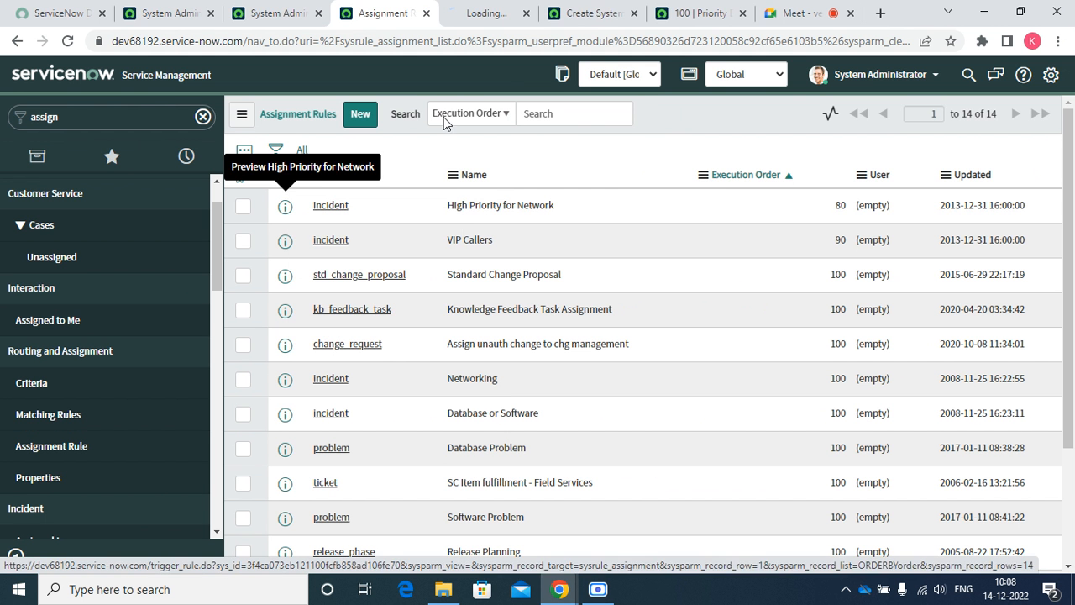
pyautogui.click(483, 17)
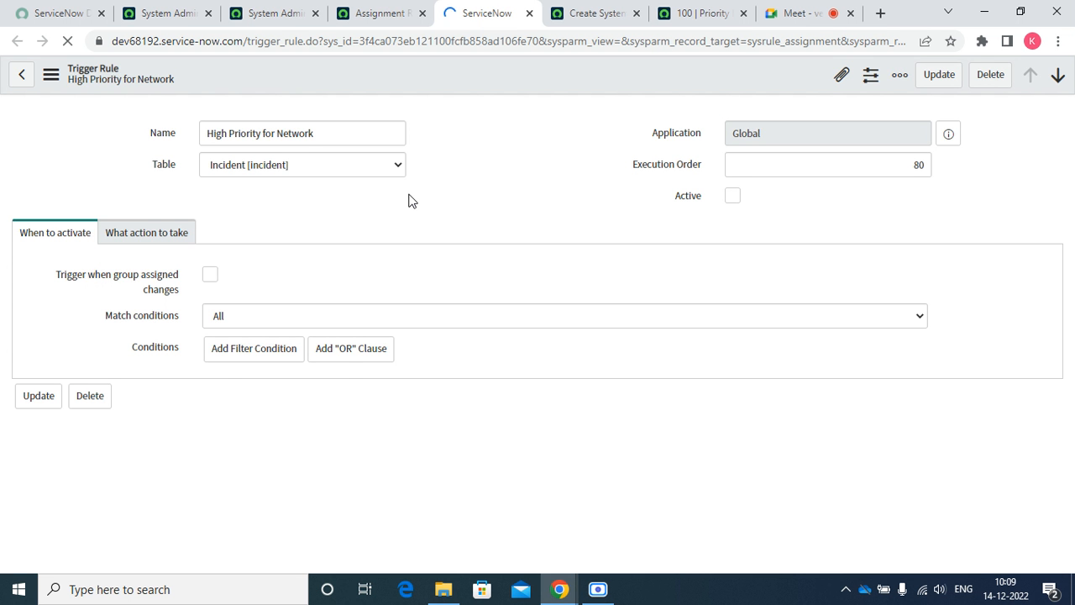
pyautogui.click(172, 237)
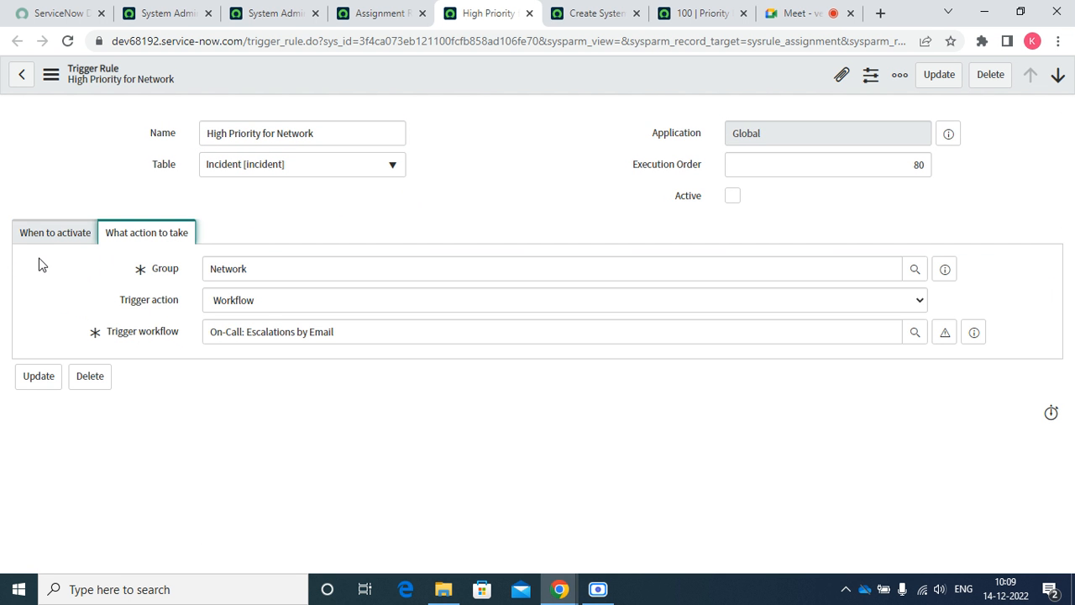
pyautogui.moveTo(25, 236); pyautogui.dragTo(484, 73)
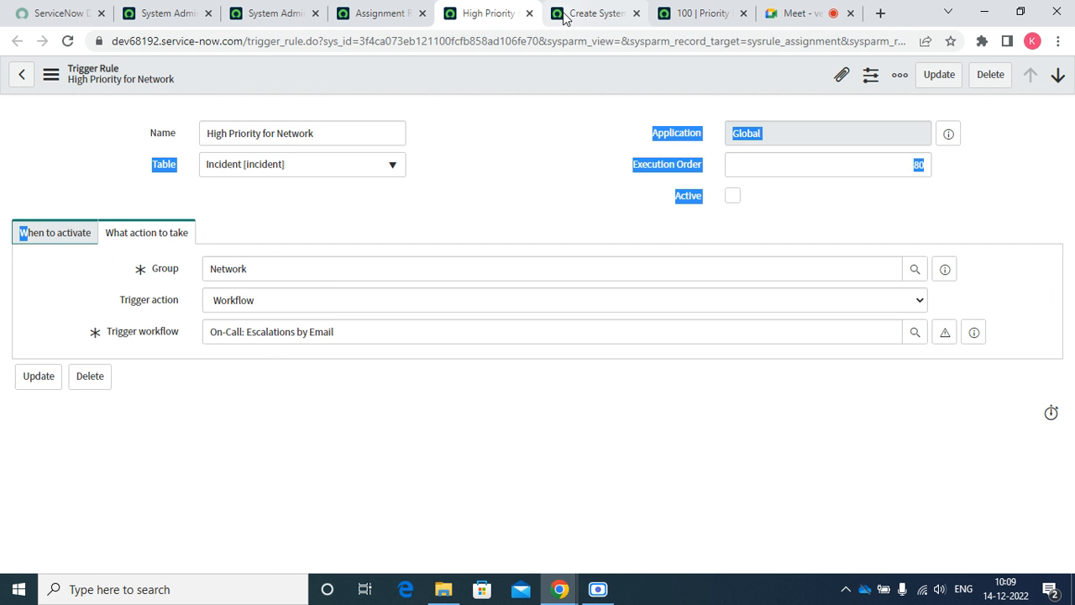
pyautogui.click(529, 13)
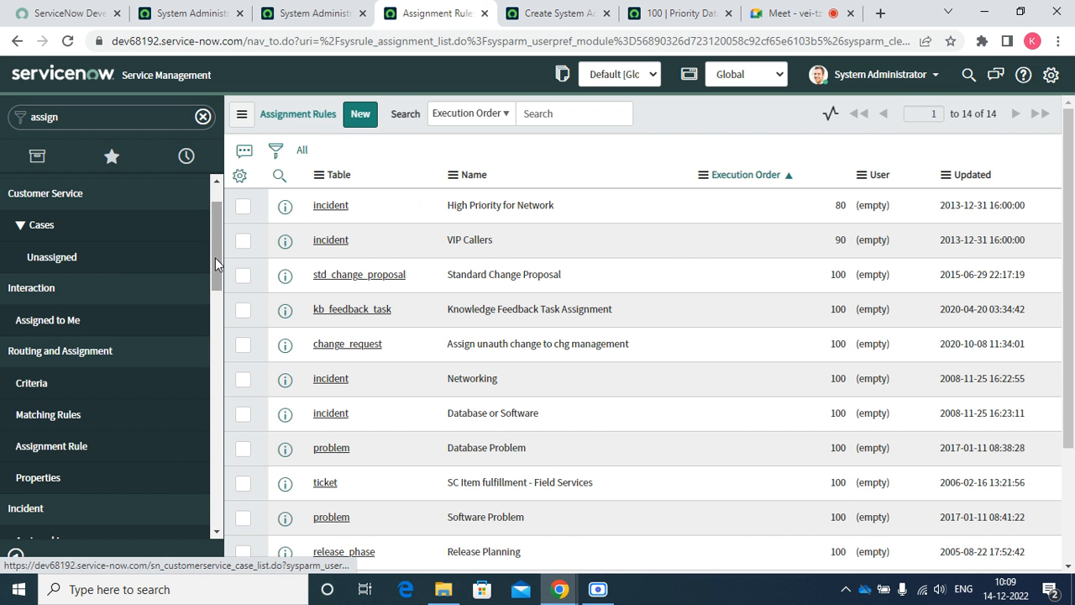
# Open the Assignment rules list under System Policy.
pyautogui.moveTo(215, 257); pyautogui.dragTo(232, 516)
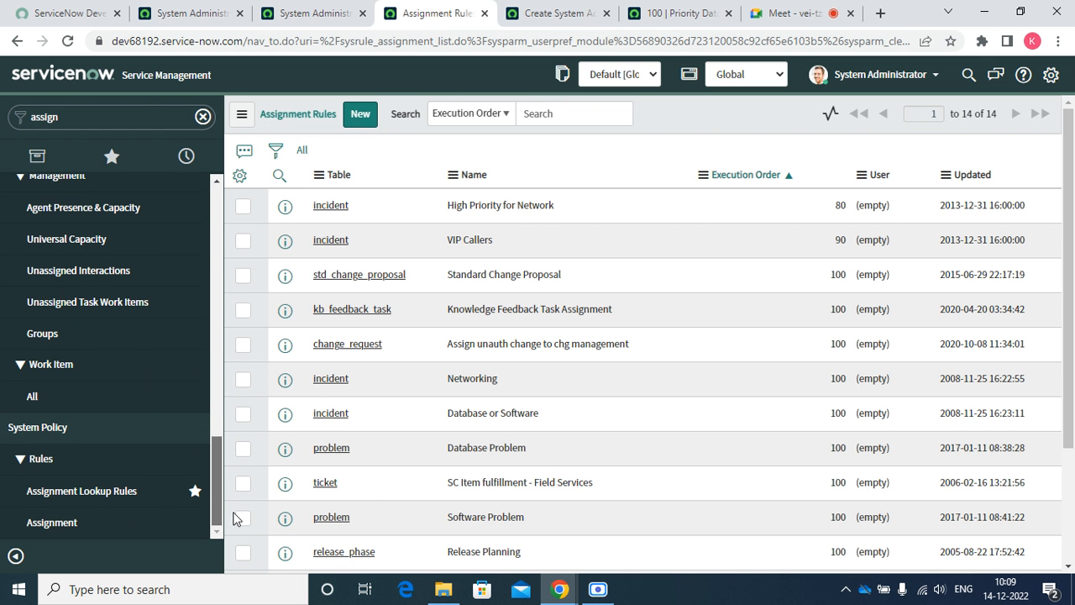
pyautogui.click(76, 519)
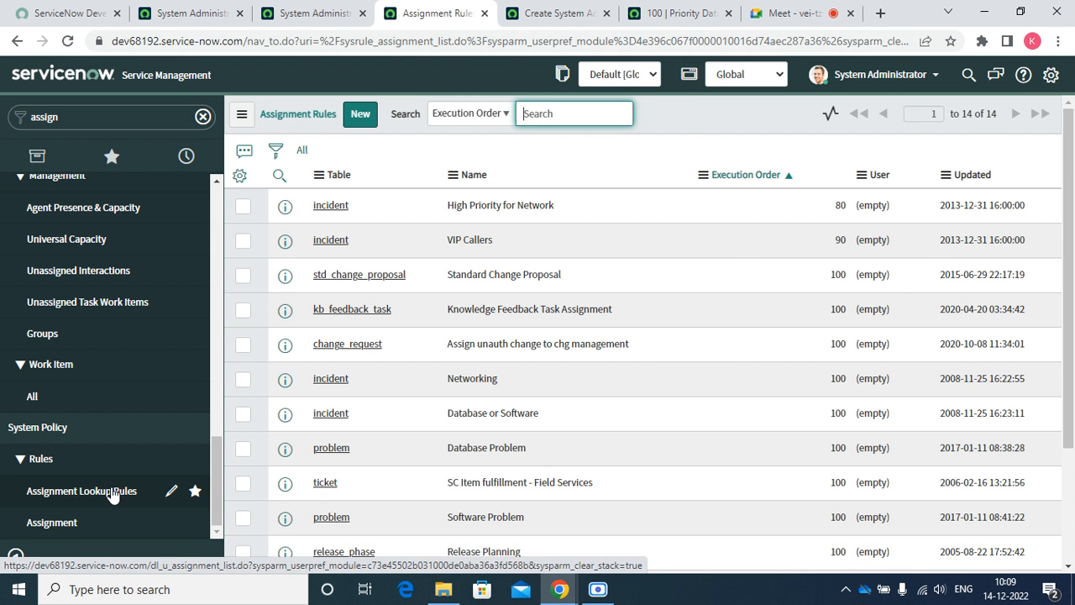
# Open the Assignment Lookup Rules list under System Policy.
pyautogui.click(109, 493)
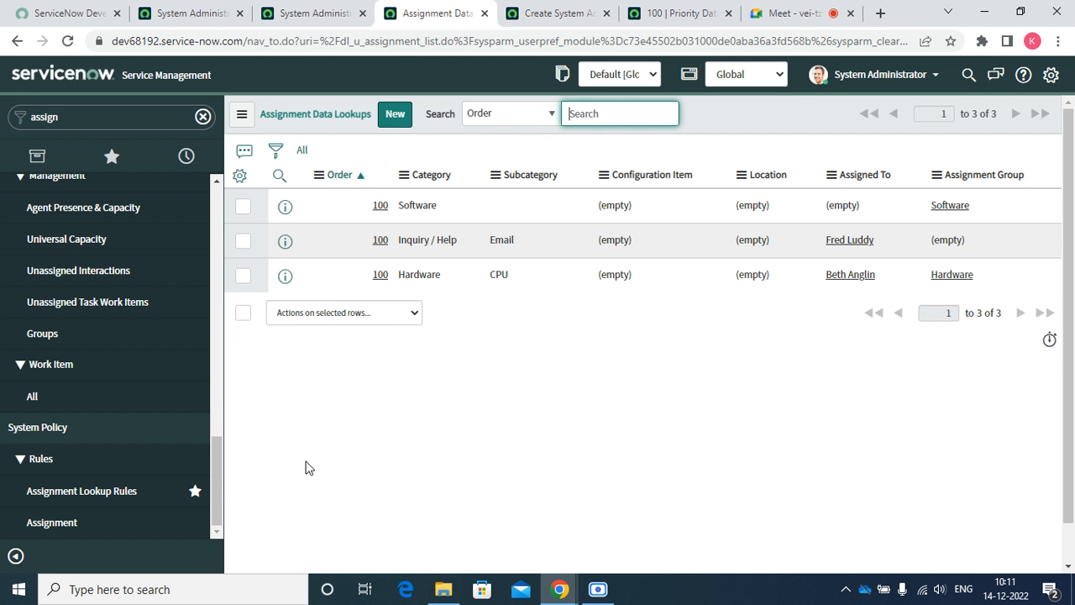
# In incident INC0010012, set Category to Inquiry / Help and Subcategory to Antivirus, and review the other subcategory choices.
pyautogui.click(204, 26)
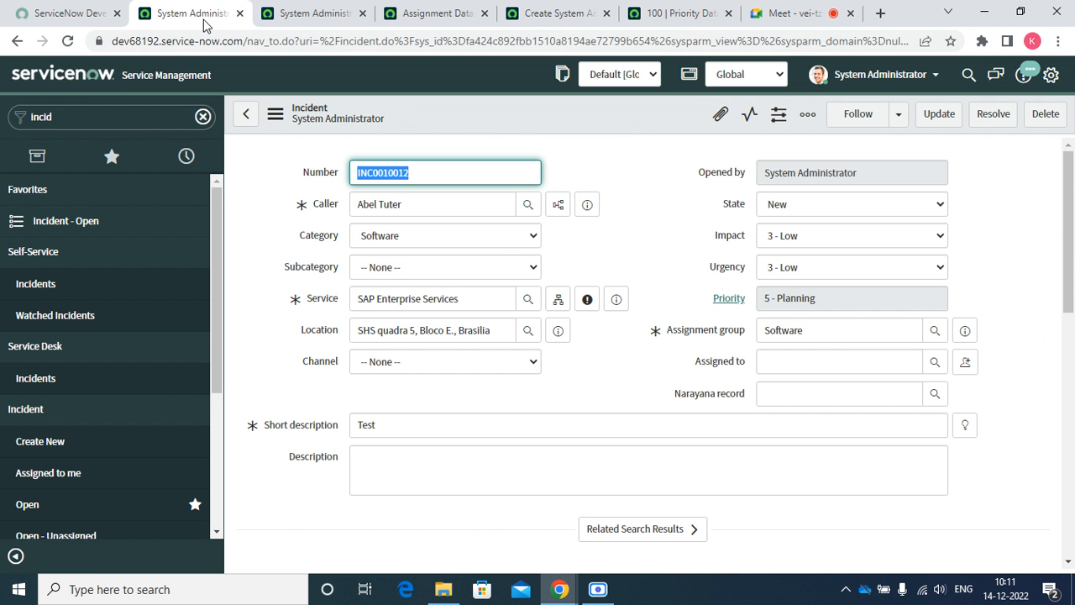
pyautogui.click(414, 239)
pyautogui.click(400, 270)
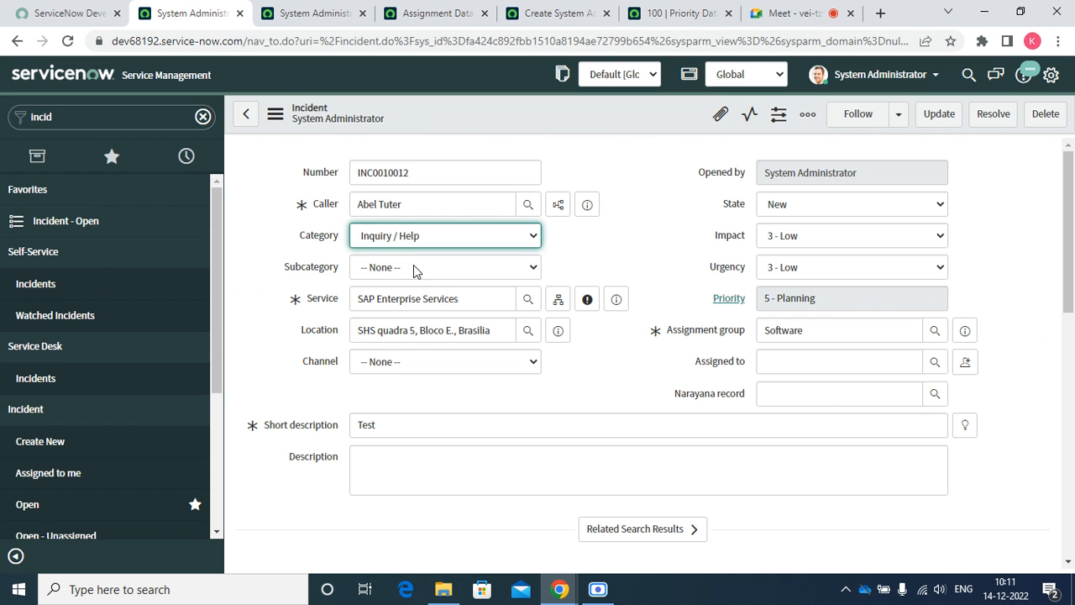
pyautogui.click(413, 266)
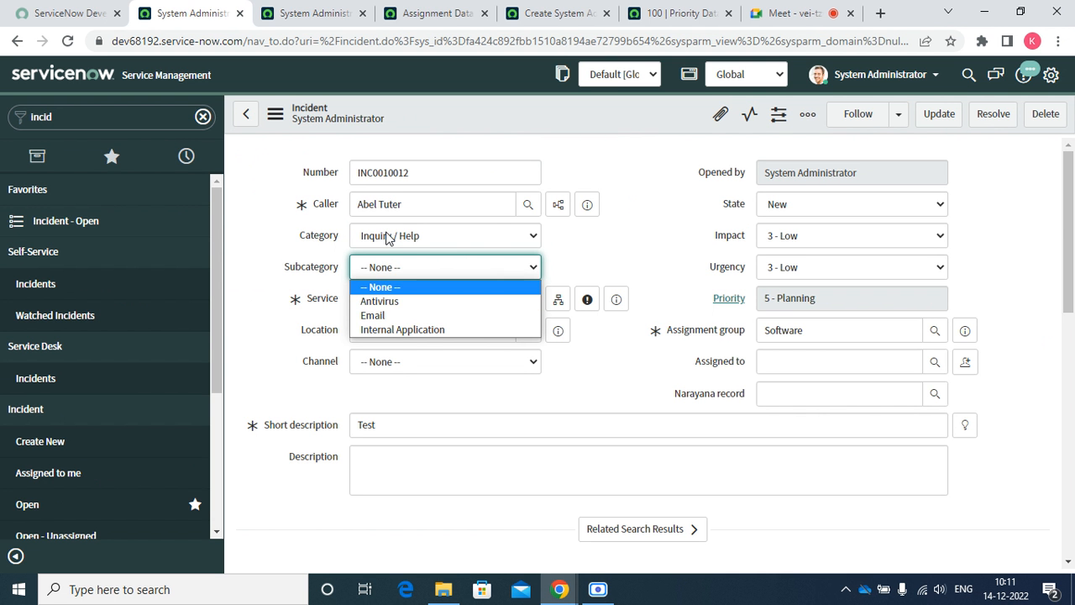
pyautogui.click(382, 302)
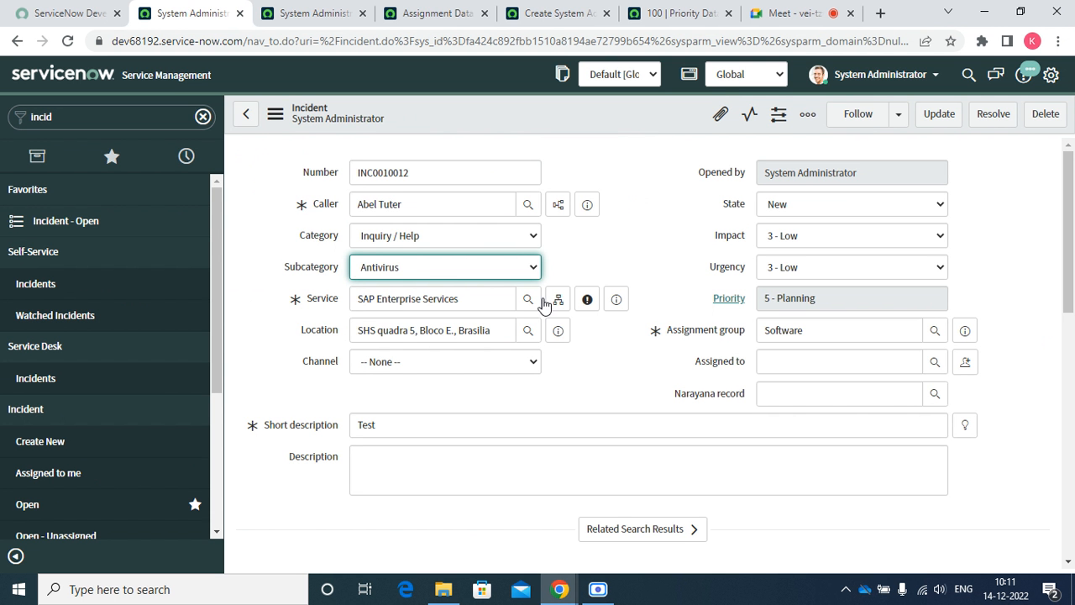
pyautogui.click(515, 267)
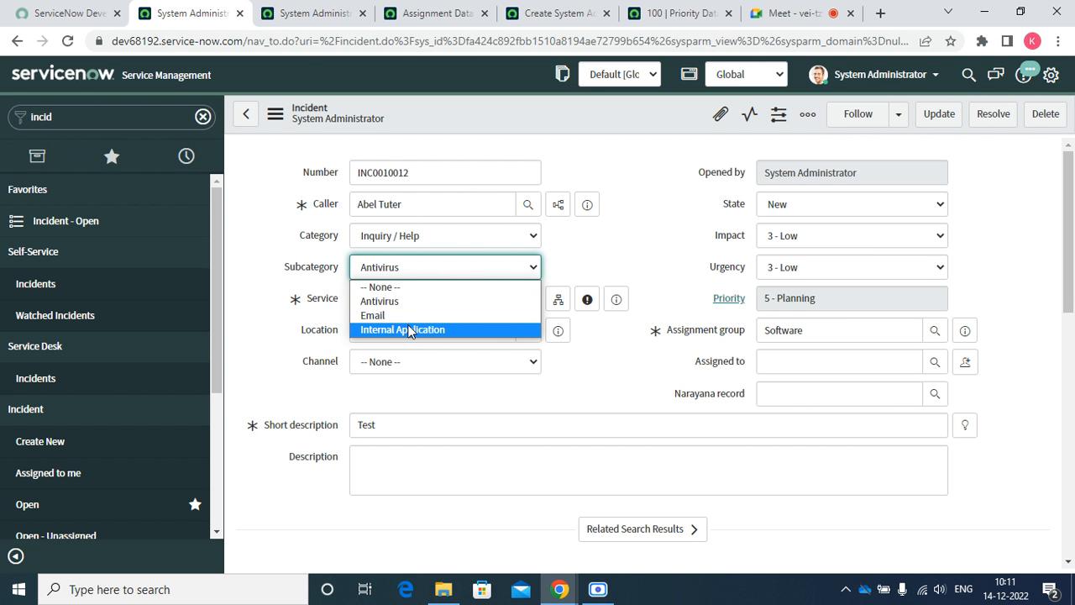
pyautogui.click(617, 254)
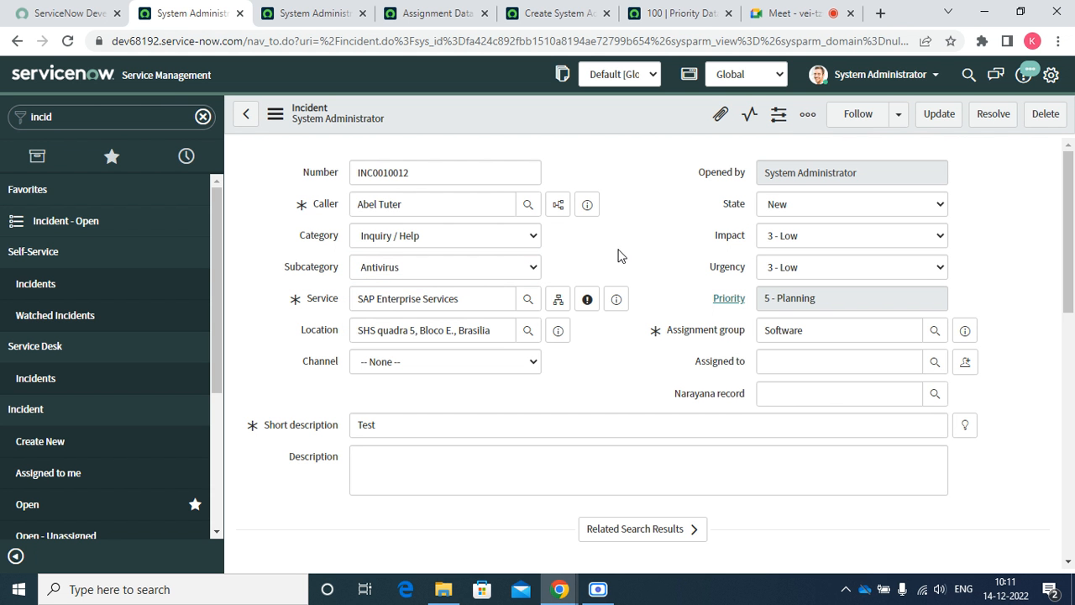
# Set the incident's Category back to Software and review its dependent Subcategory choices, leaving the subcategory at None.
pyautogui.click(486, 234)
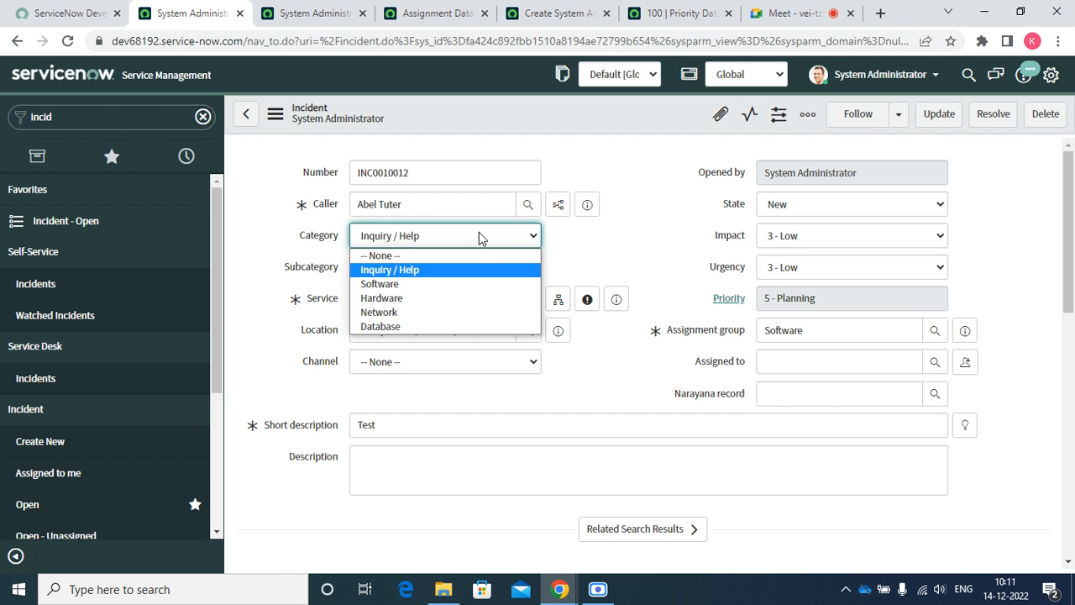
pyautogui.click(386, 283)
pyautogui.click(448, 268)
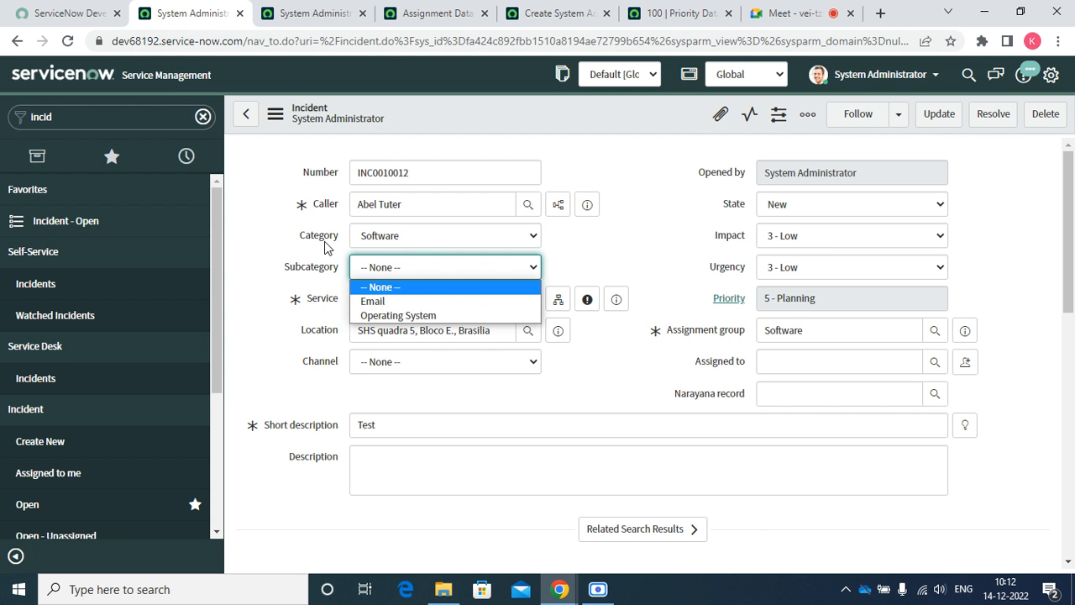
pyautogui.click(649, 240)
pyautogui.click(652, 242)
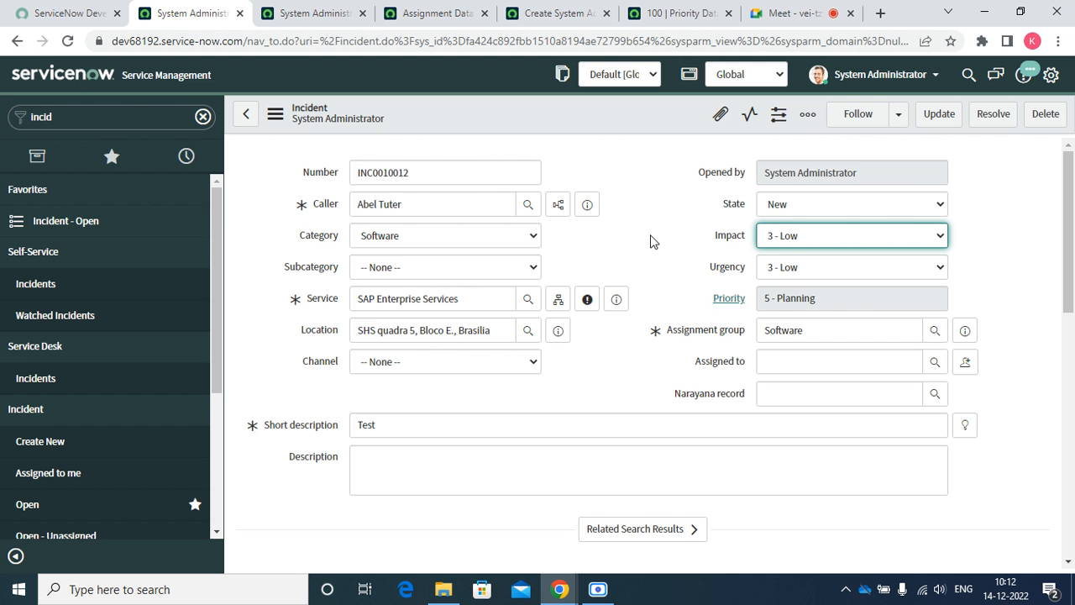
# Open the Inquiry / Help, Email record in Assignment Data Lookups and examine its configuration item, location and assignment fields.
pyautogui.click(461, 16)
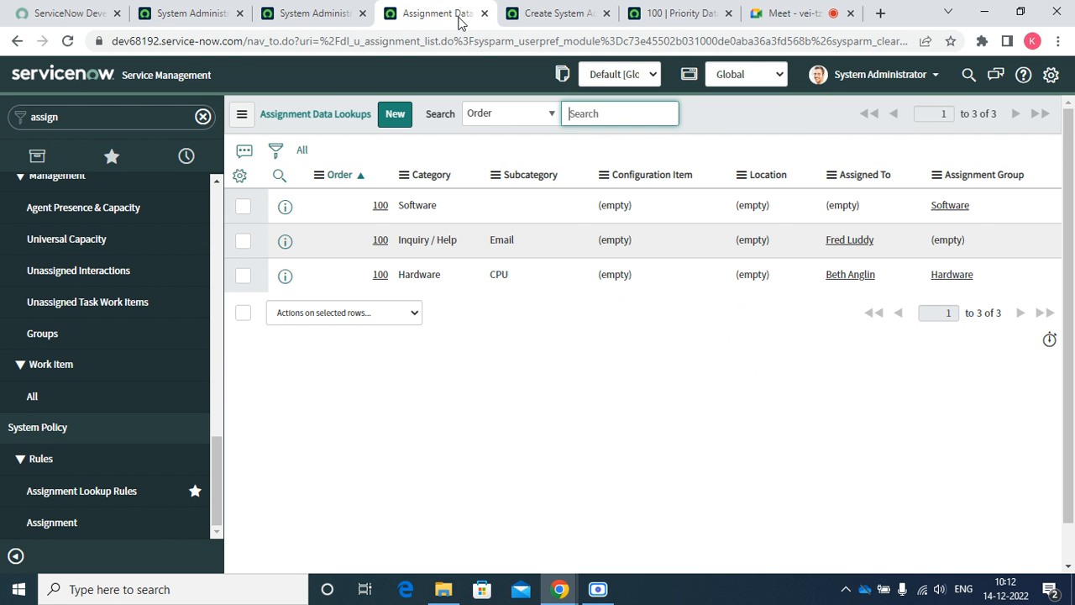
pyautogui.click(381, 240)
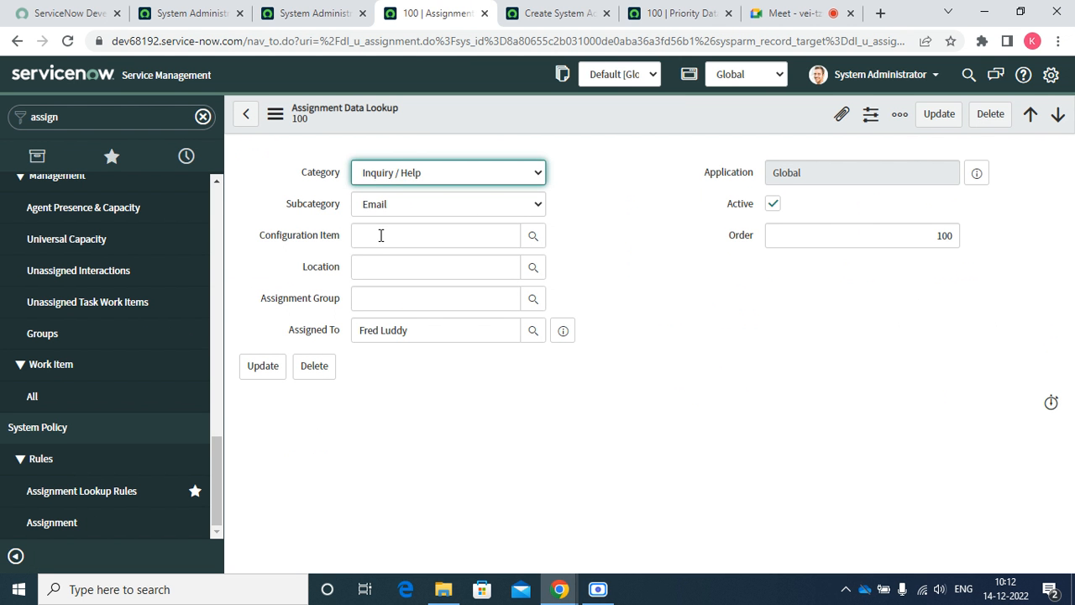
pyautogui.click(380, 235)
pyautogui.click(373, 266)
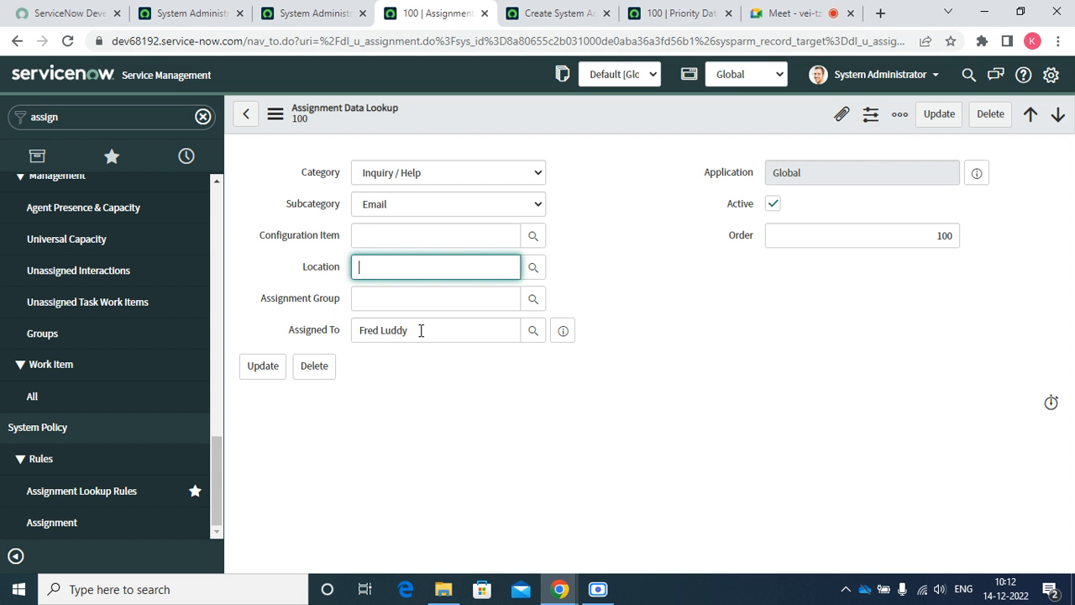
pyautogui.click(598, 262)
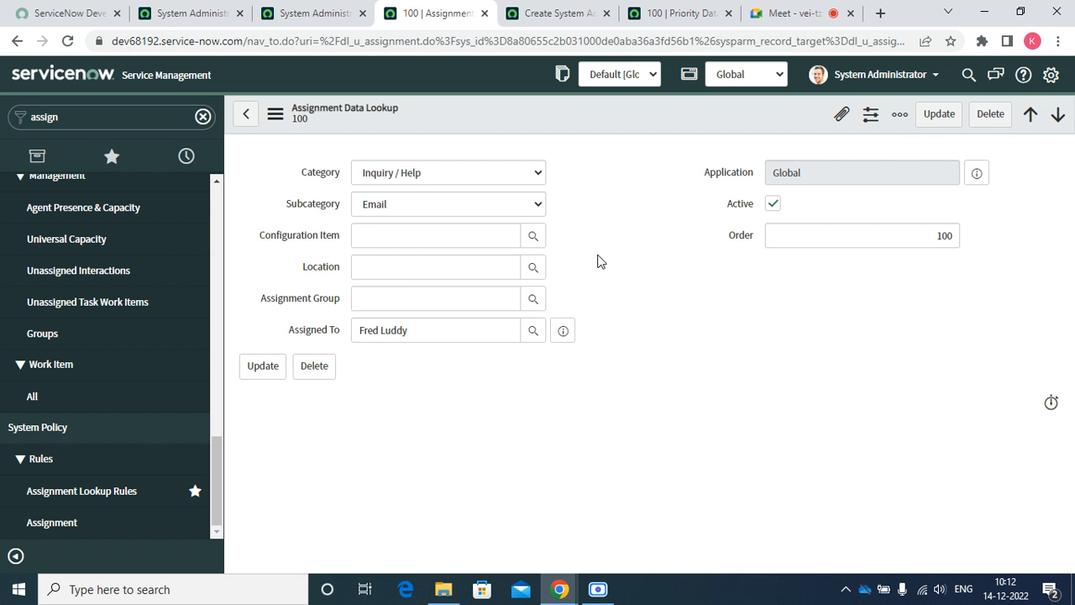
# Switch to the Google Meet call, check the screen recorder window and minimize it, and ignore the infinity mirror warning.
pyautogui.click(771, 16)
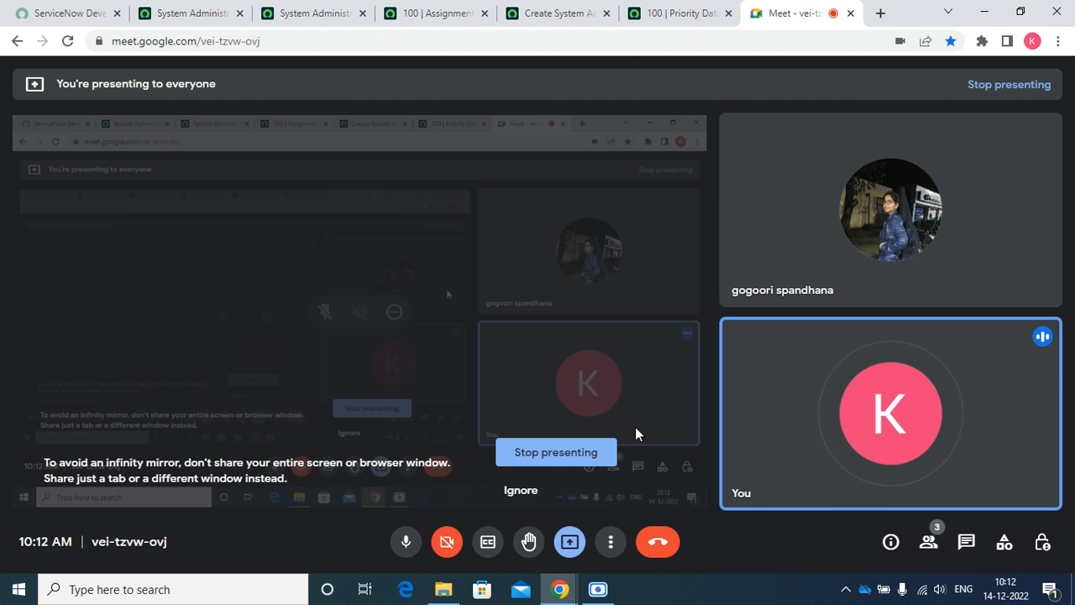
pyautogui.click(598, 589)
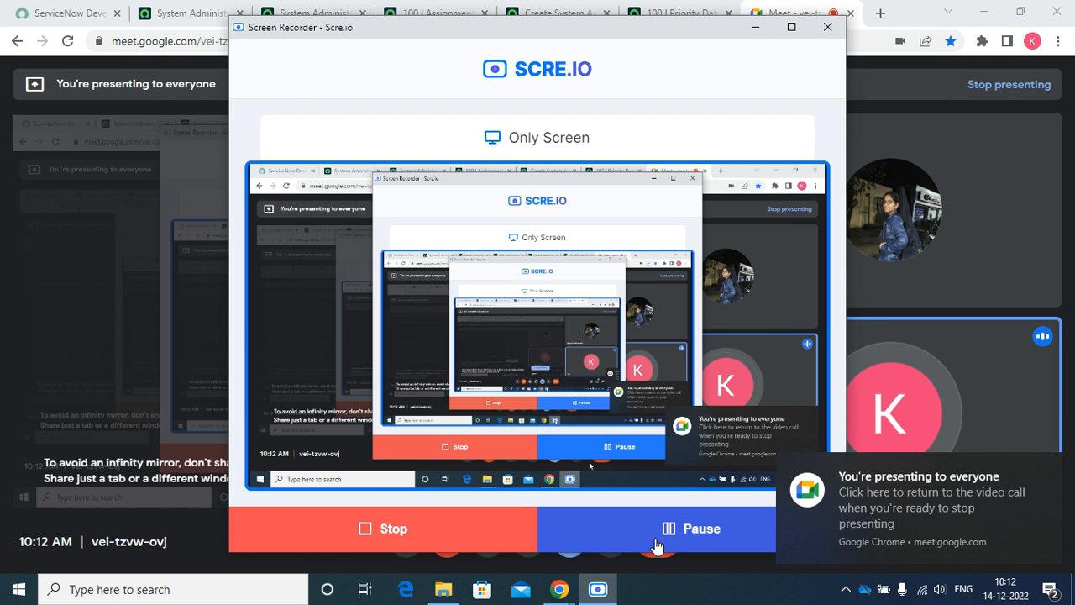
pyautogui.click(755, 27)
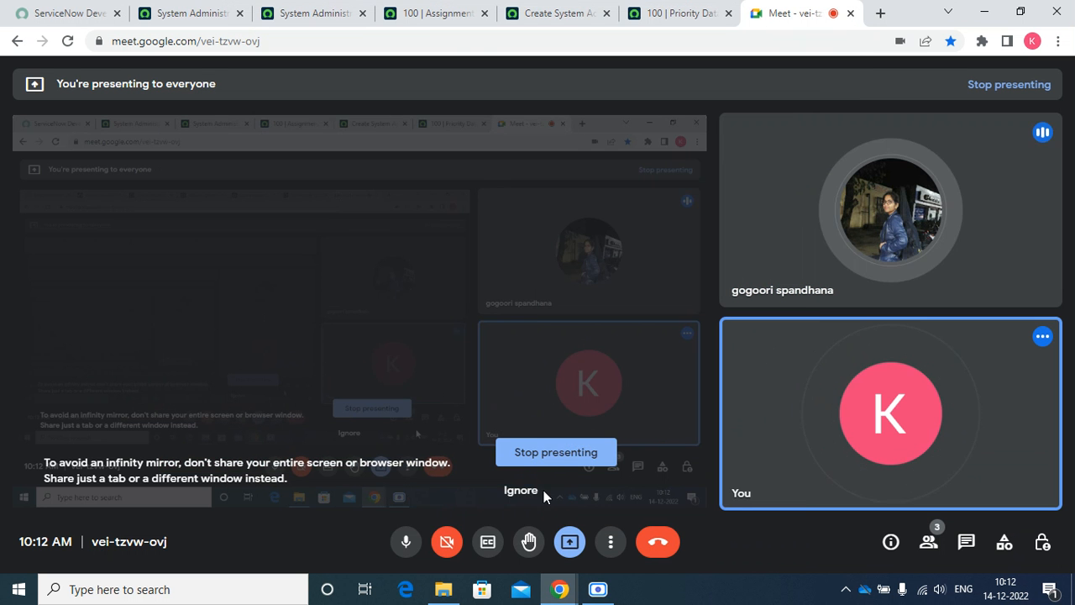
pyautogui.click(520, 491)
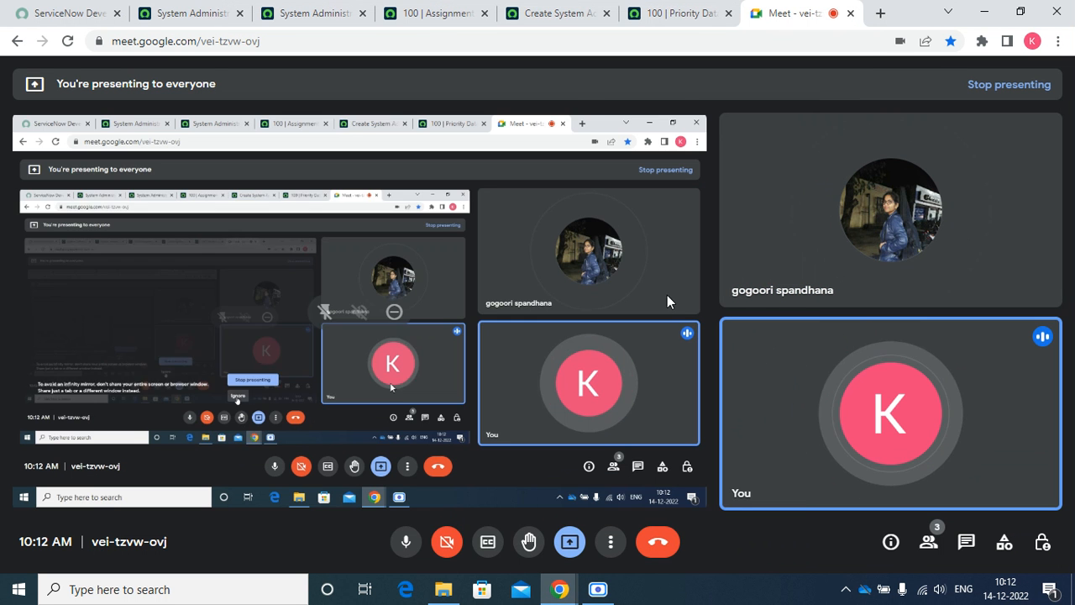
# Look through the open ServiceNow tabs to incident INC0010011 and dismiss the presenting notification.
pyautogui.click(551, 9)
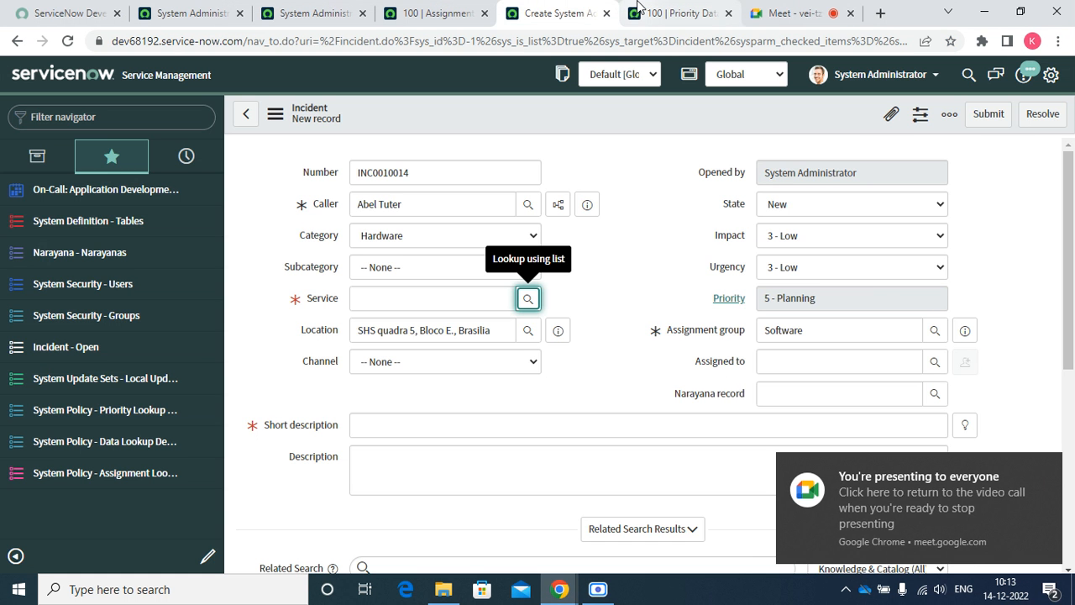
pyautogui.click(460, 11)
pyautogui.click(325, 15)
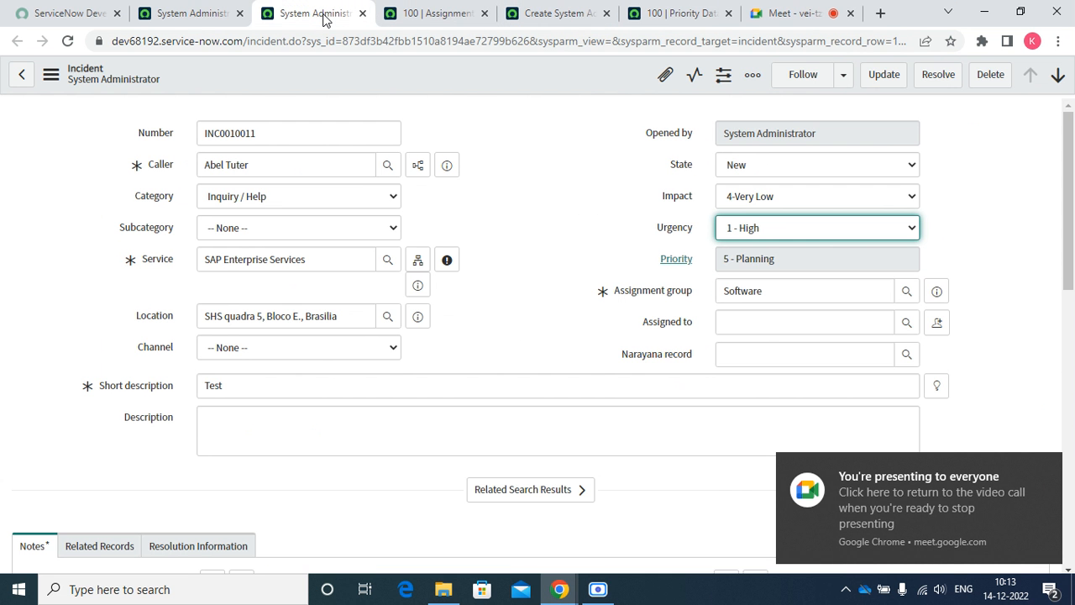
pyautogui.click(1049, 467)
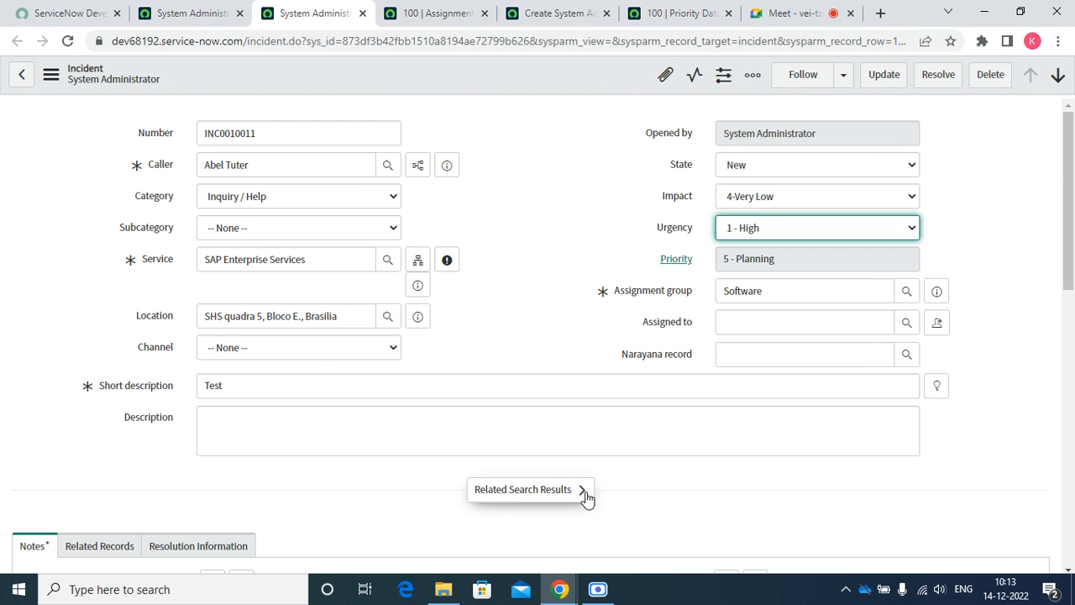